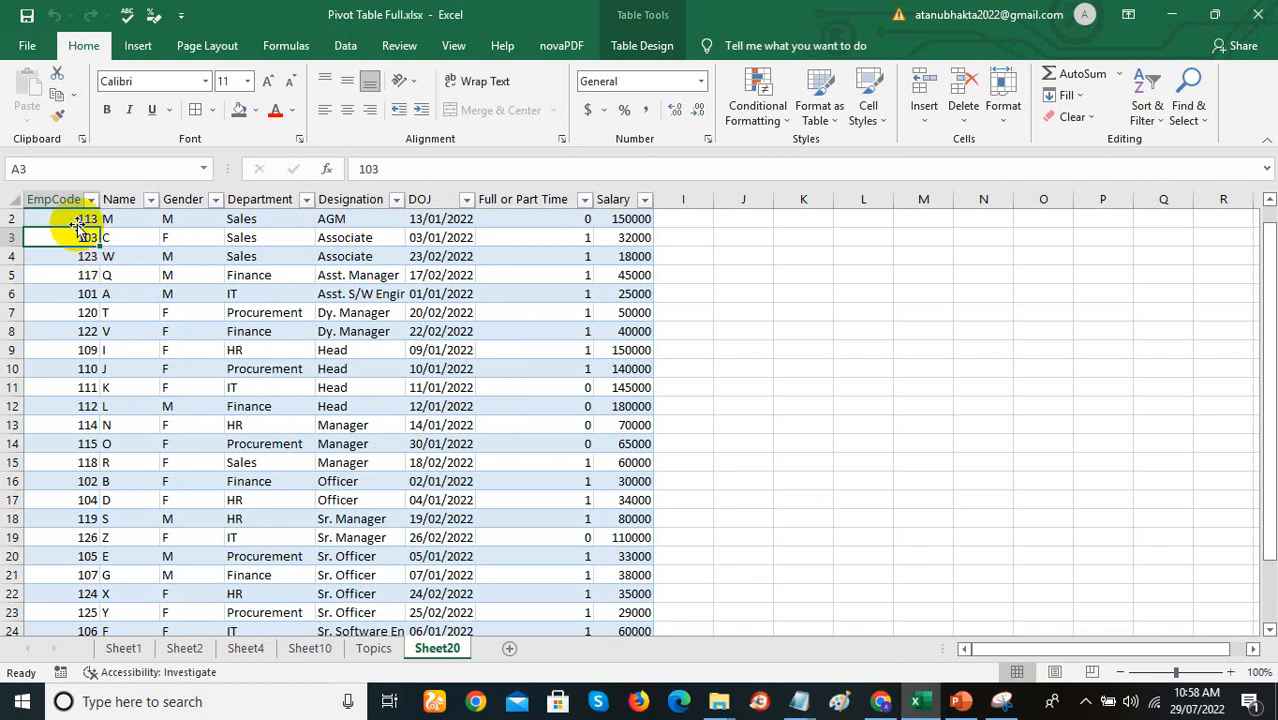
Step: Examine the EmpCode, Name and Gender entries in the first rows of the employee table
left_click(72, 218)
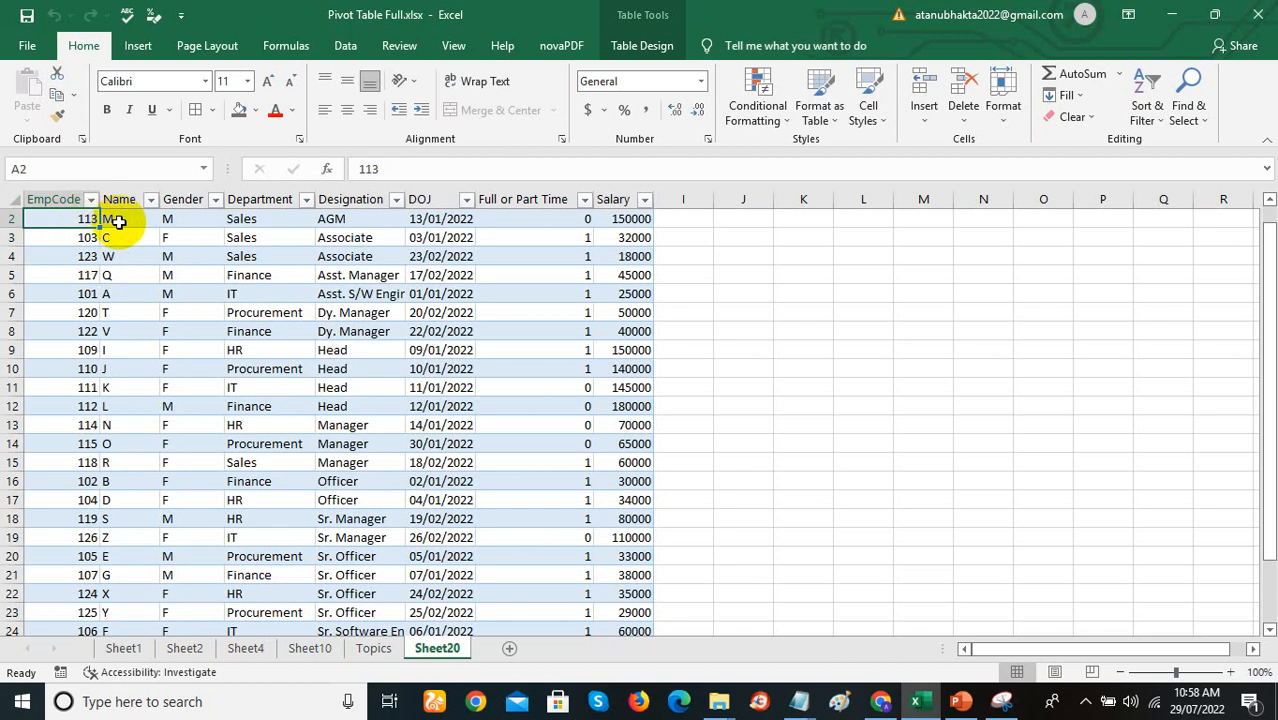
left_click(118, 222)
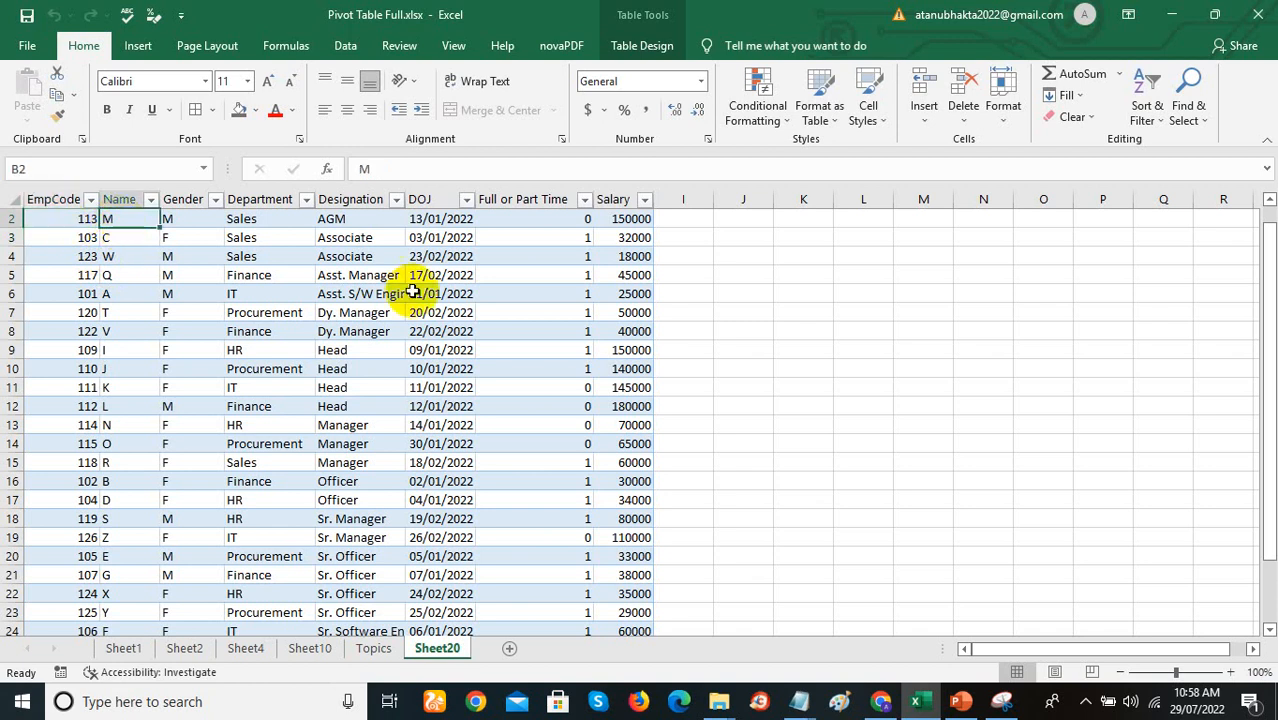
left_click_drag(1264, 308, 1268, 262)
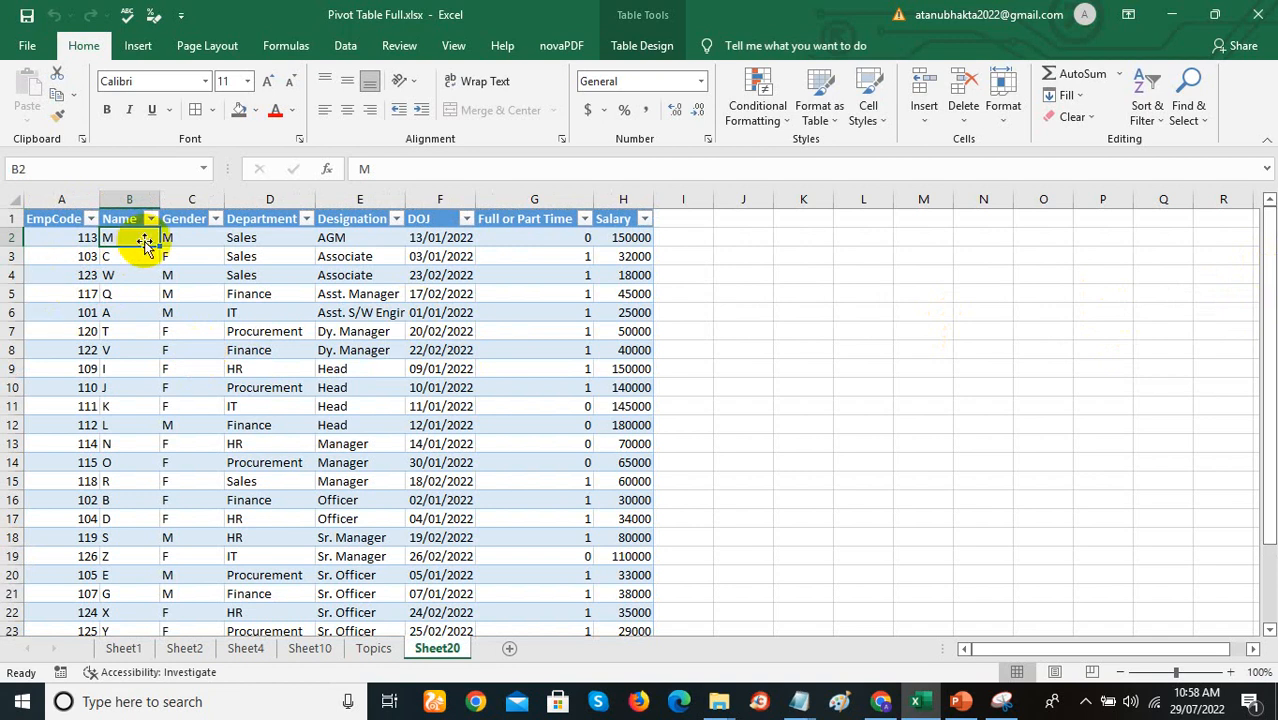
left_click(125, 285)
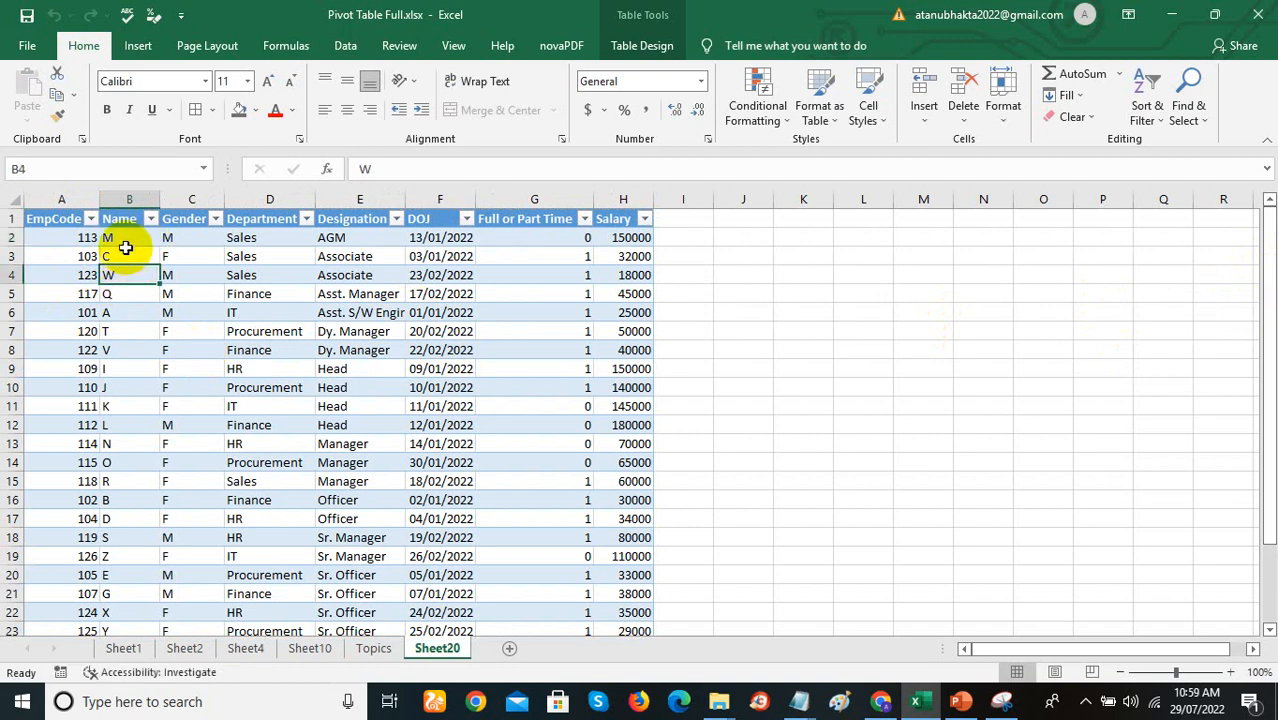
left_click(124, 241)
left_click(176, 240)
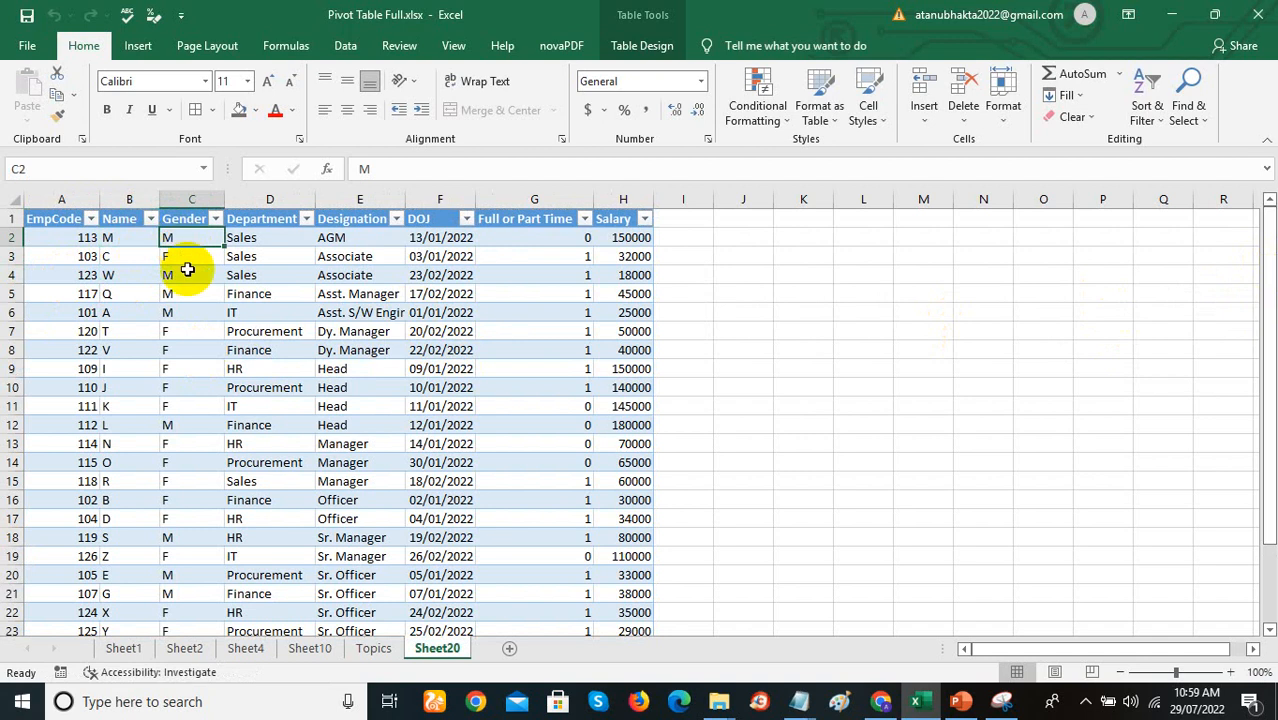
left_click(180, 274)
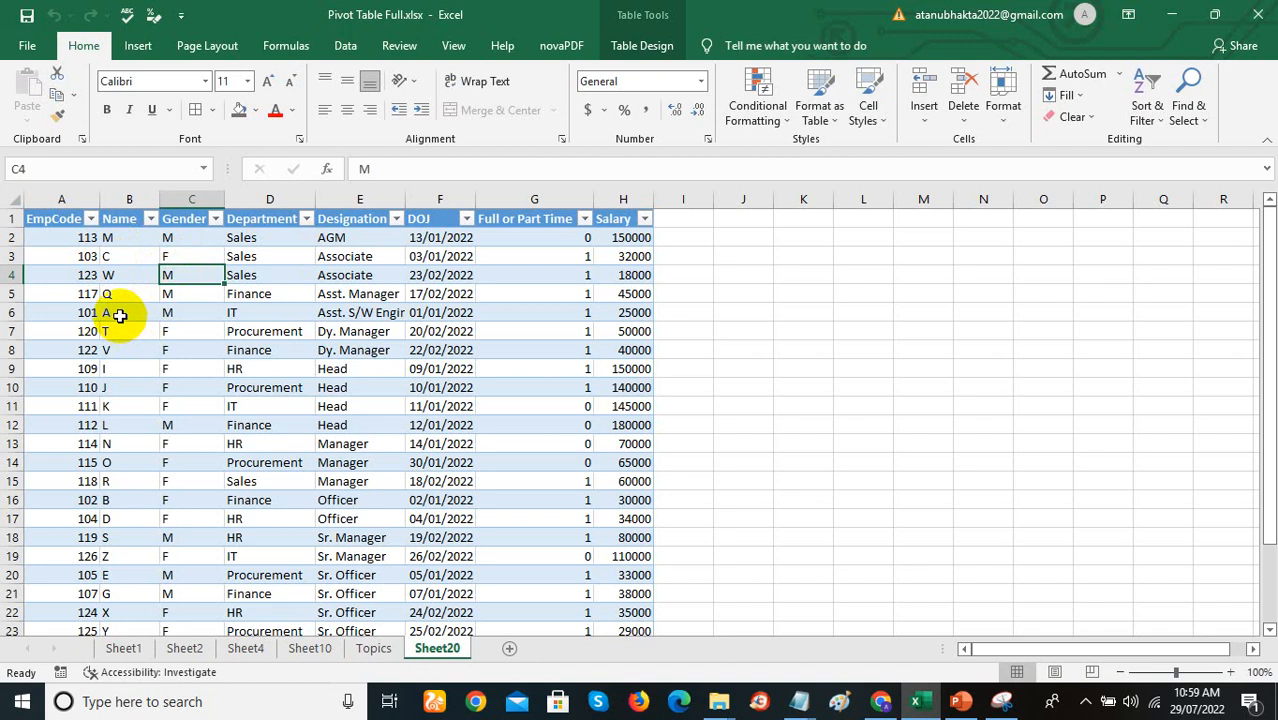
Step: Sort all records of the employee table by EmpCode on cell values, smallest to largest
left_click(80, 241)
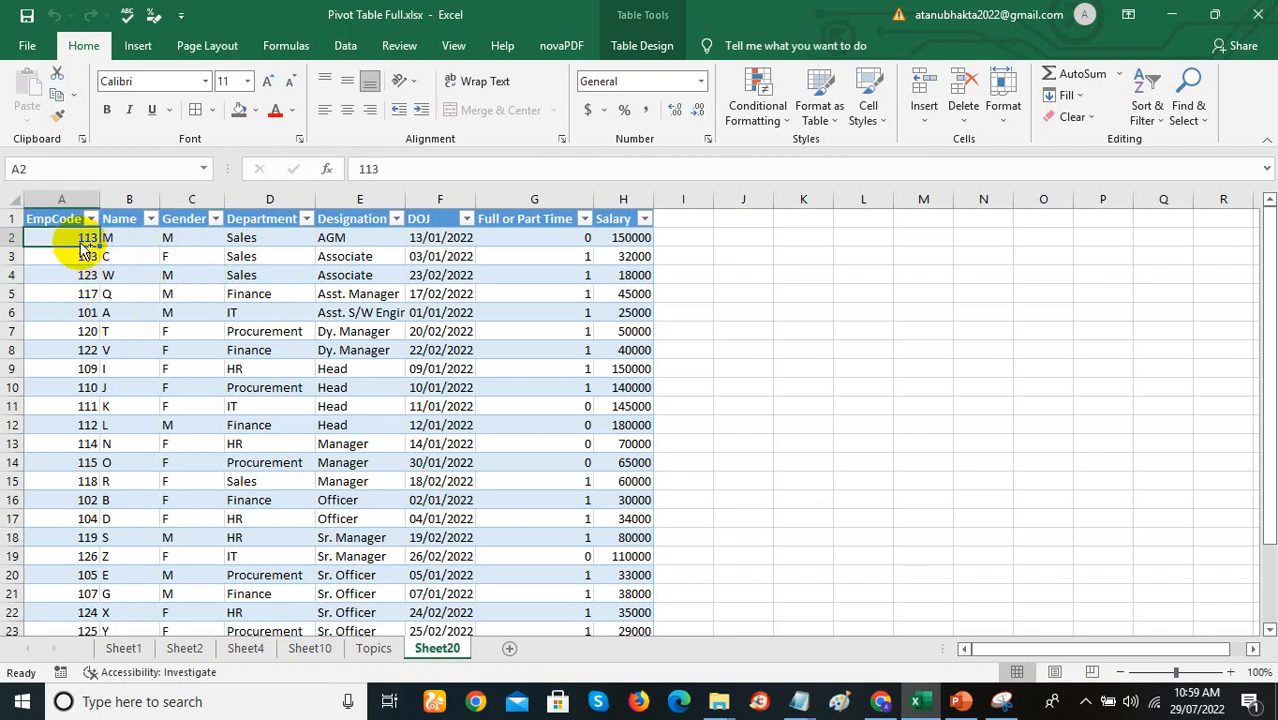
key("ctrl+shift+Right")
key("ctrl+shift+Down")
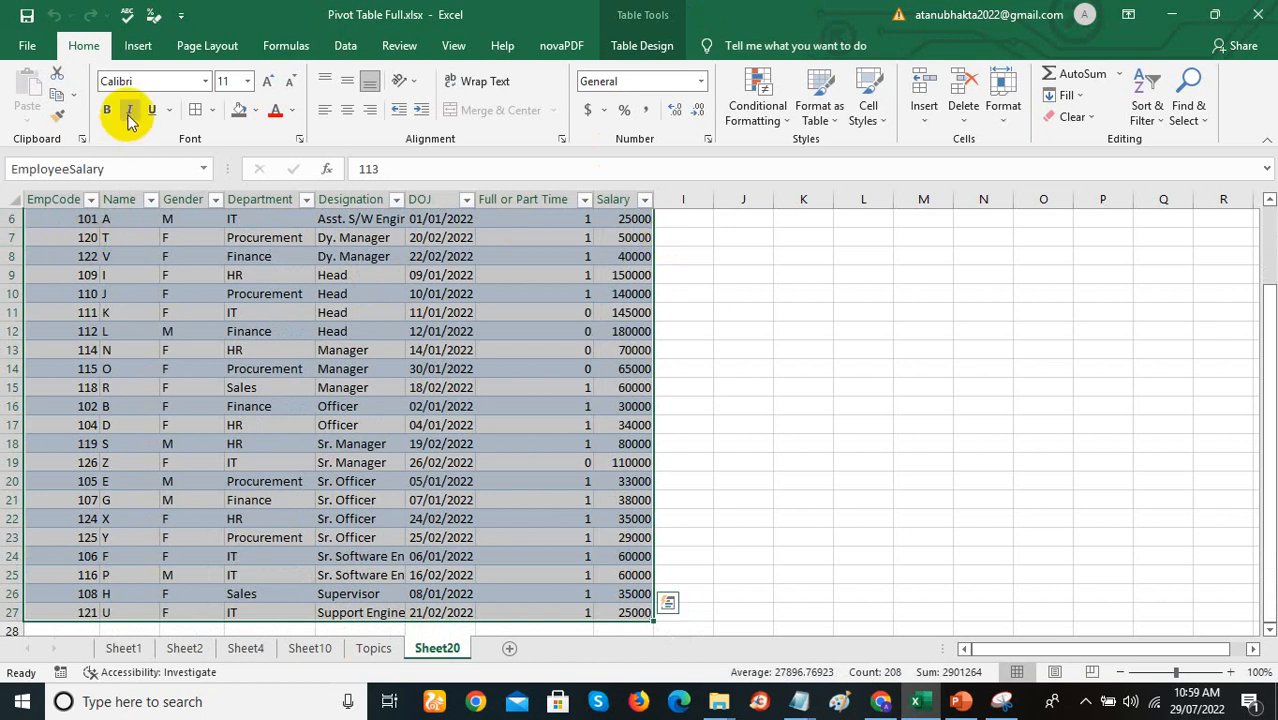
left_click_drag(1264, 312, 1264, 194)
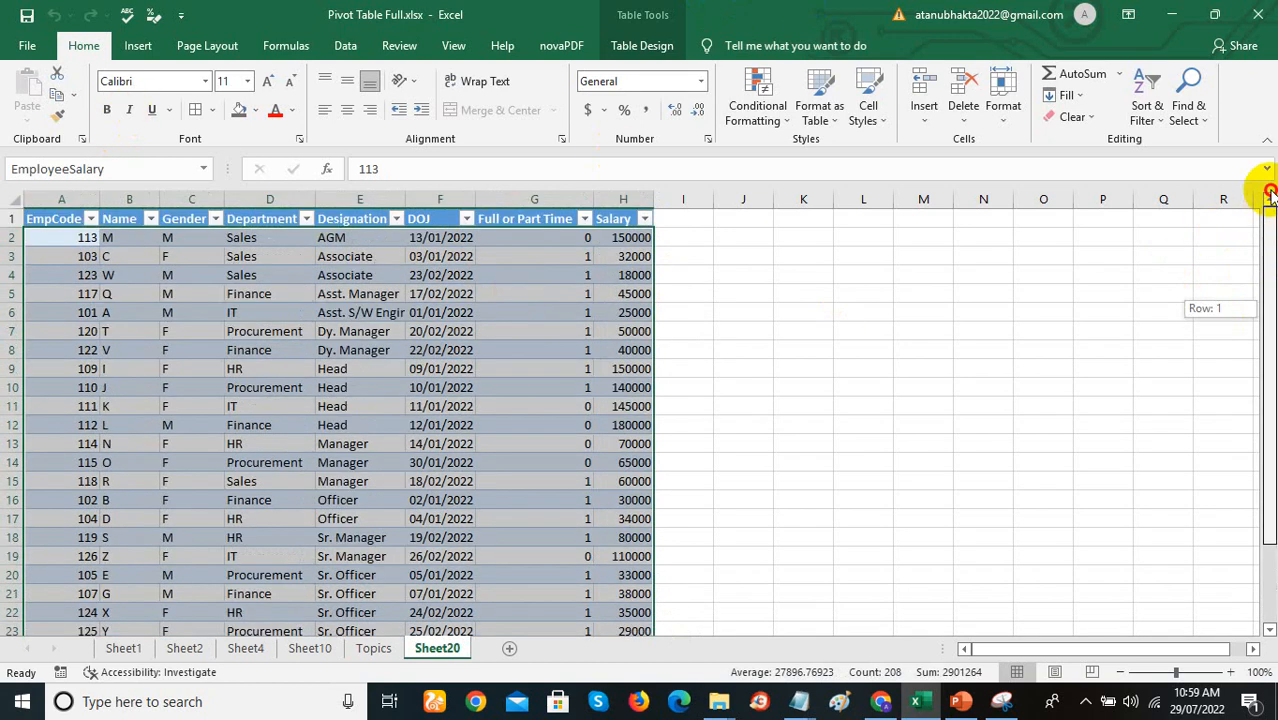
left_click(342, 47)
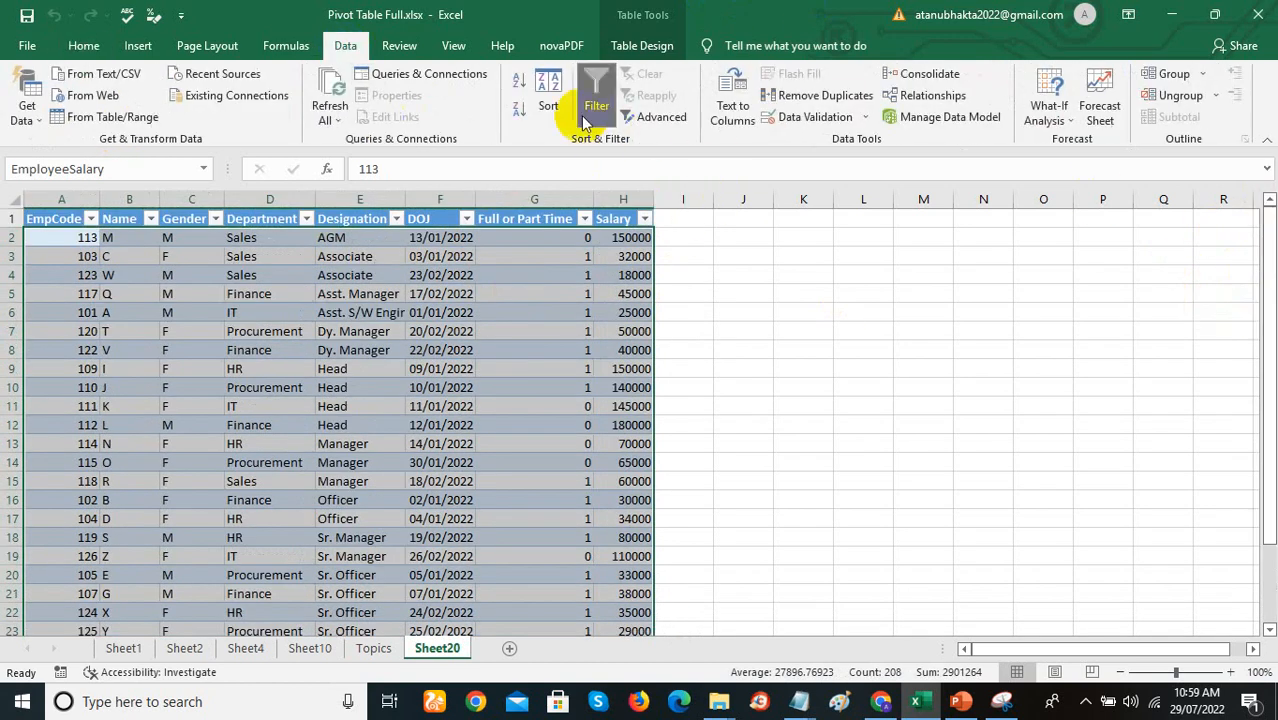
left_click(549, 106)
left_click(653, 222)
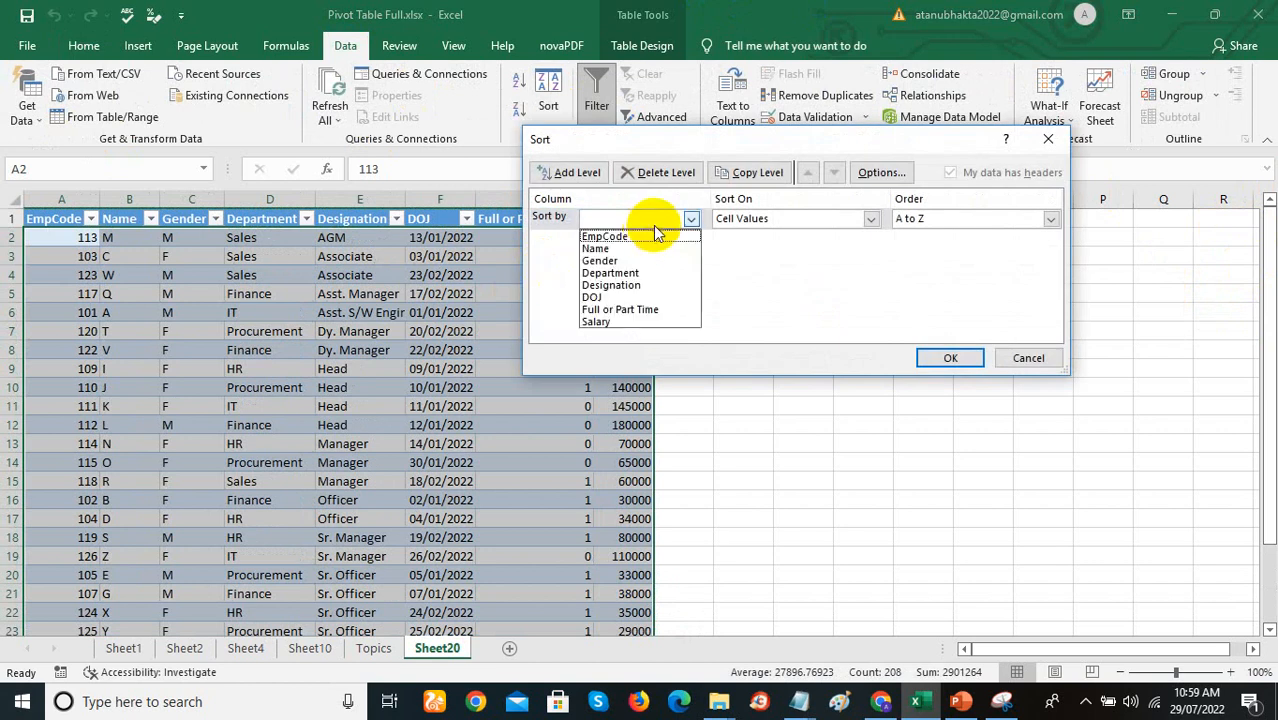
left_click(640, 236)
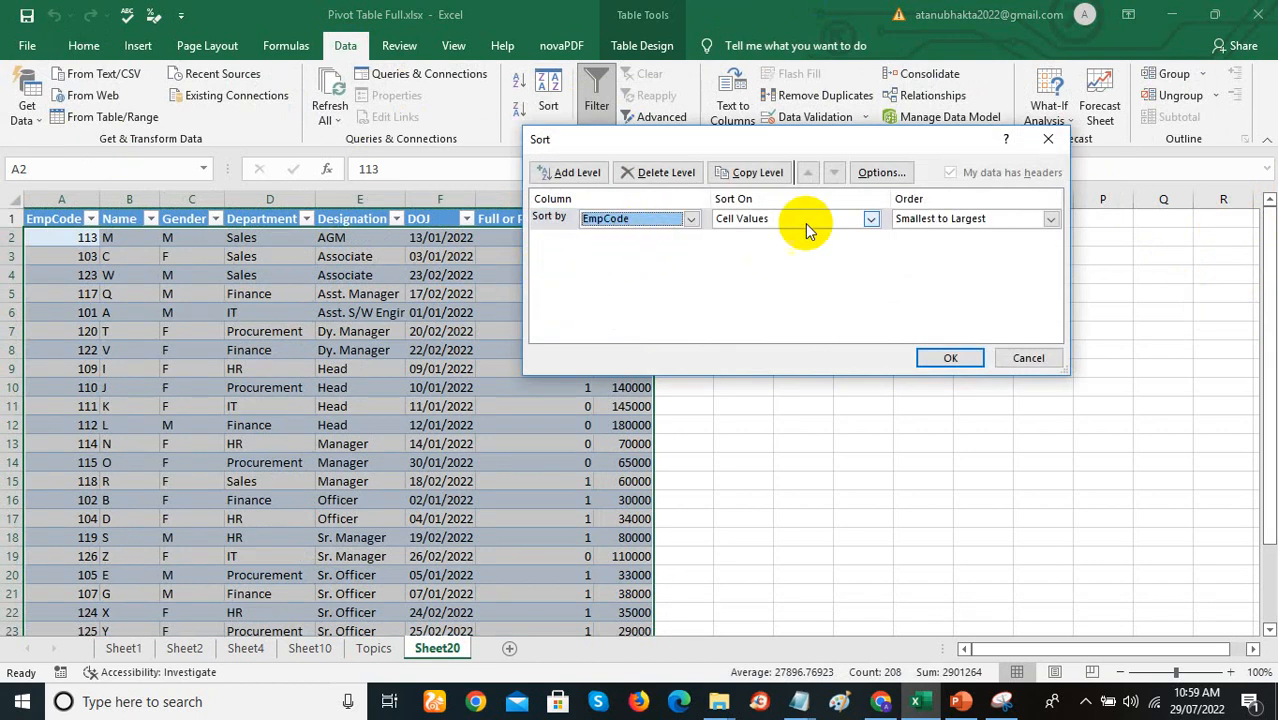
left_click(951, 358)
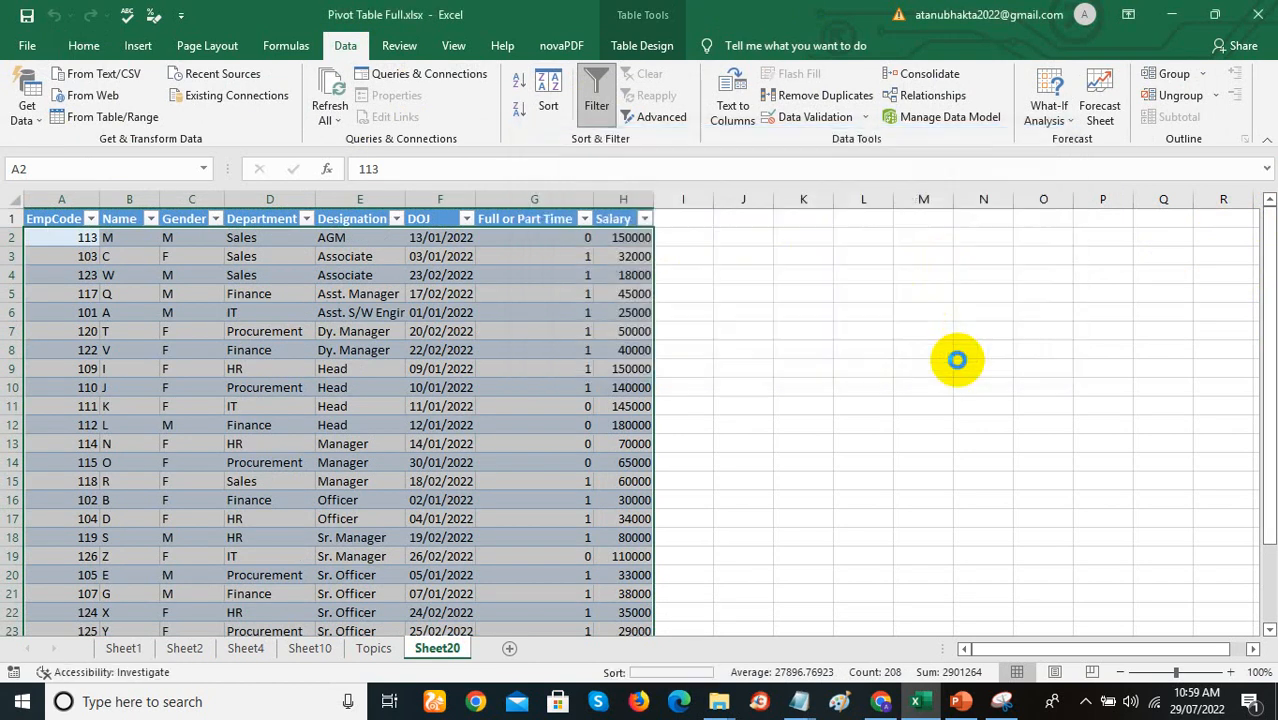
left_click(325, 517)
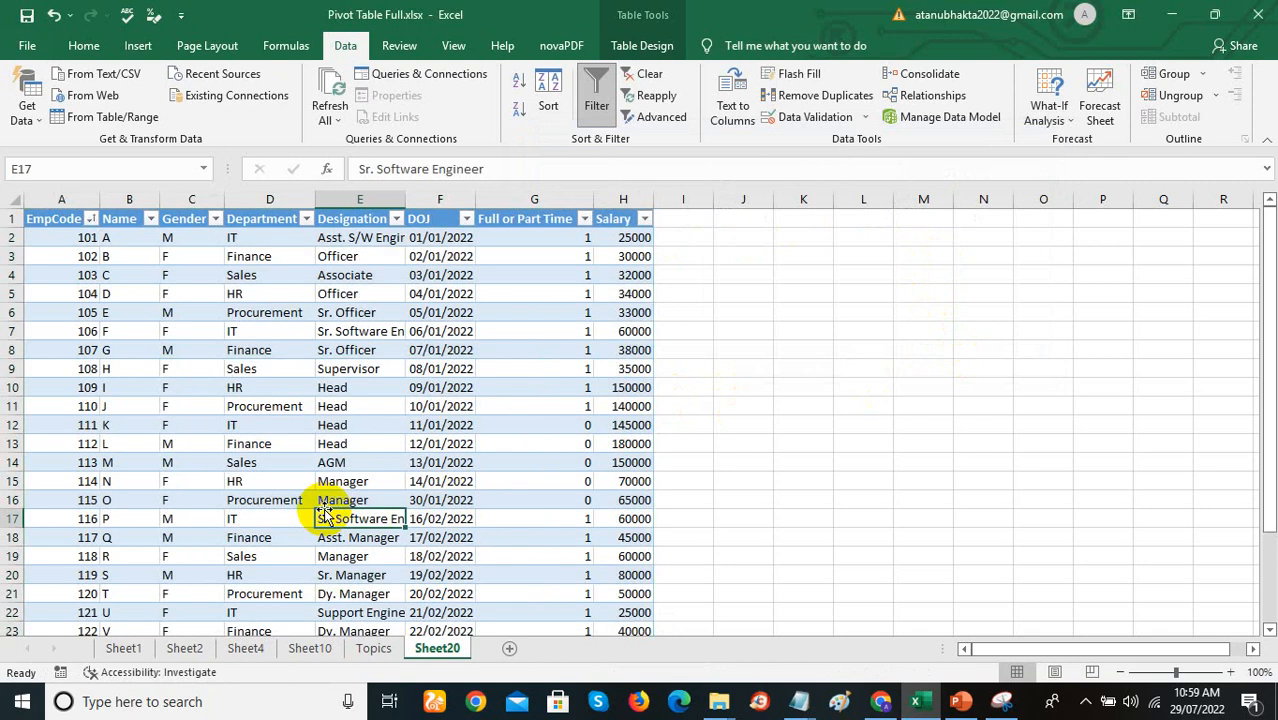
Step: Examine the first employee record field by field, from EmpCode and Name through Department and DOJ to Salary
left_click(133, 236)
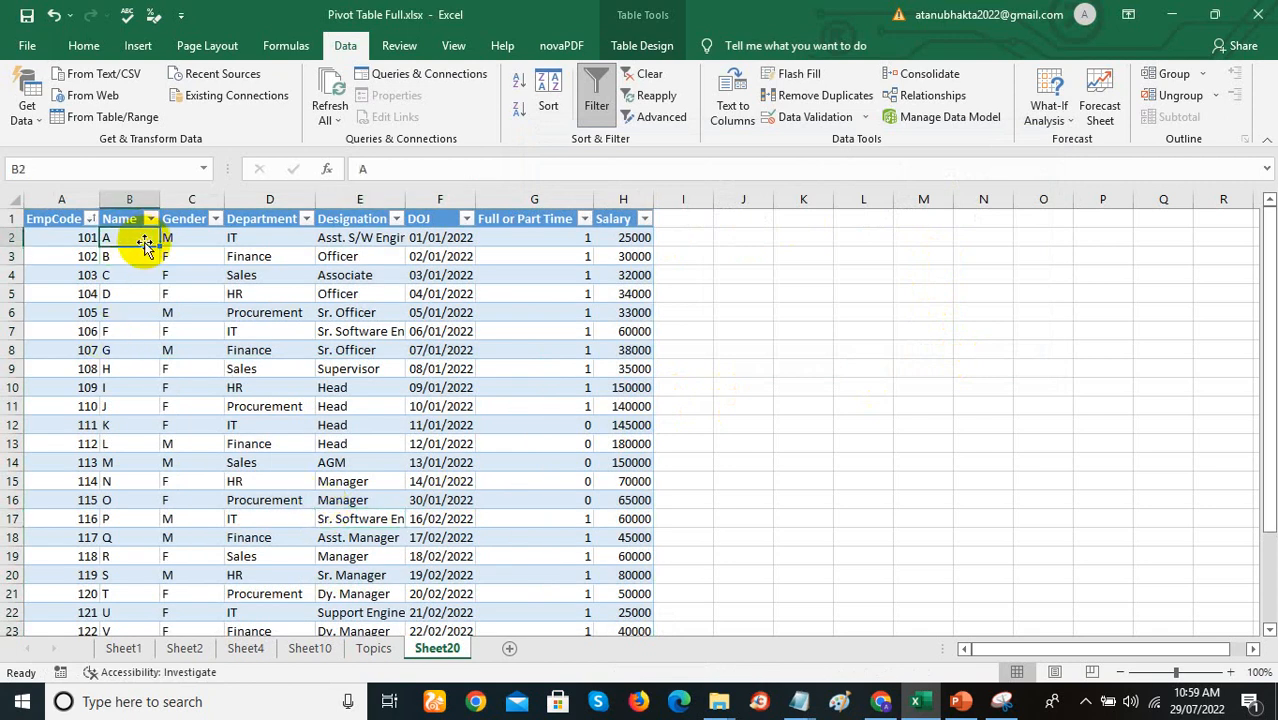
left_click(145, 258)
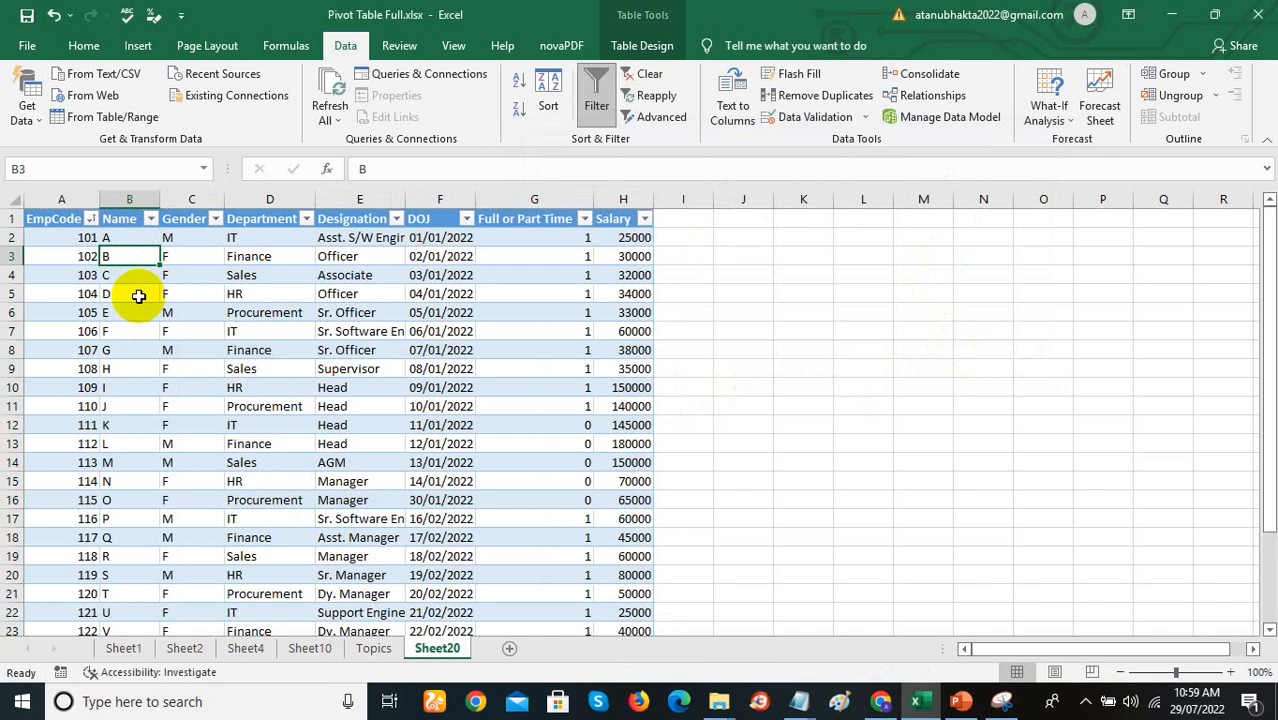
left_click(190, 240)
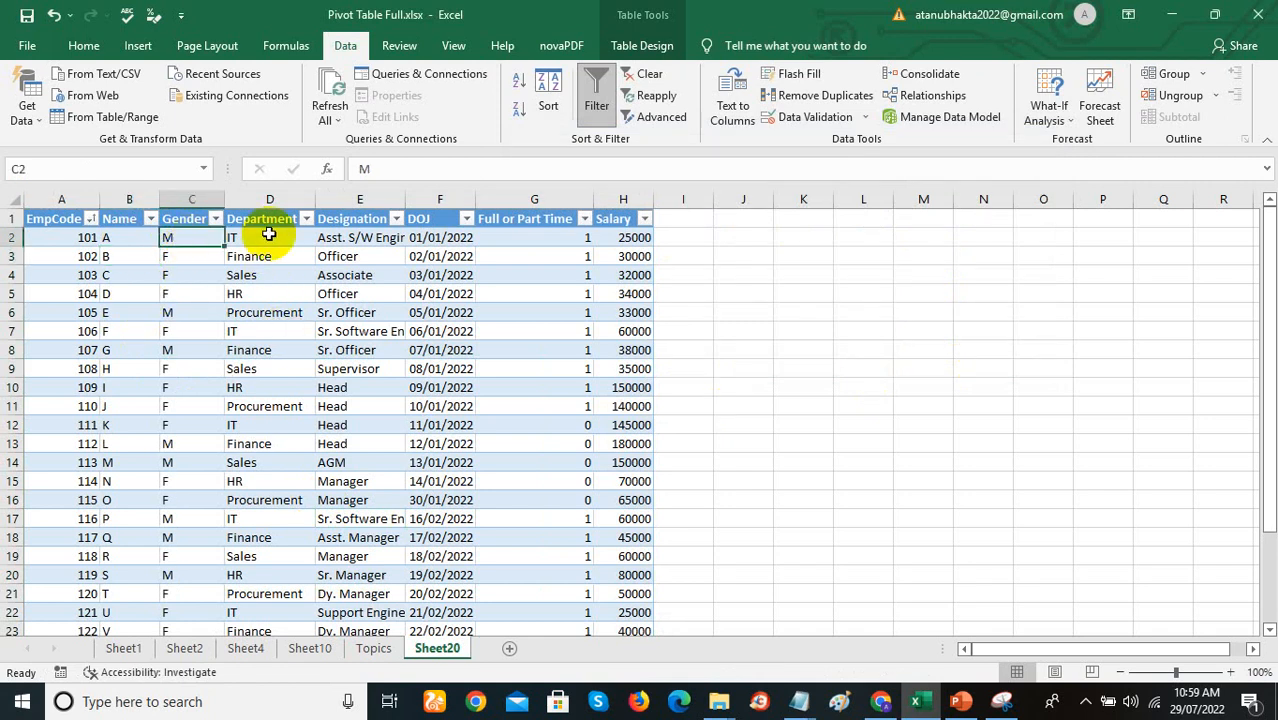
left_click(269, 236)
left_click(357, 236)
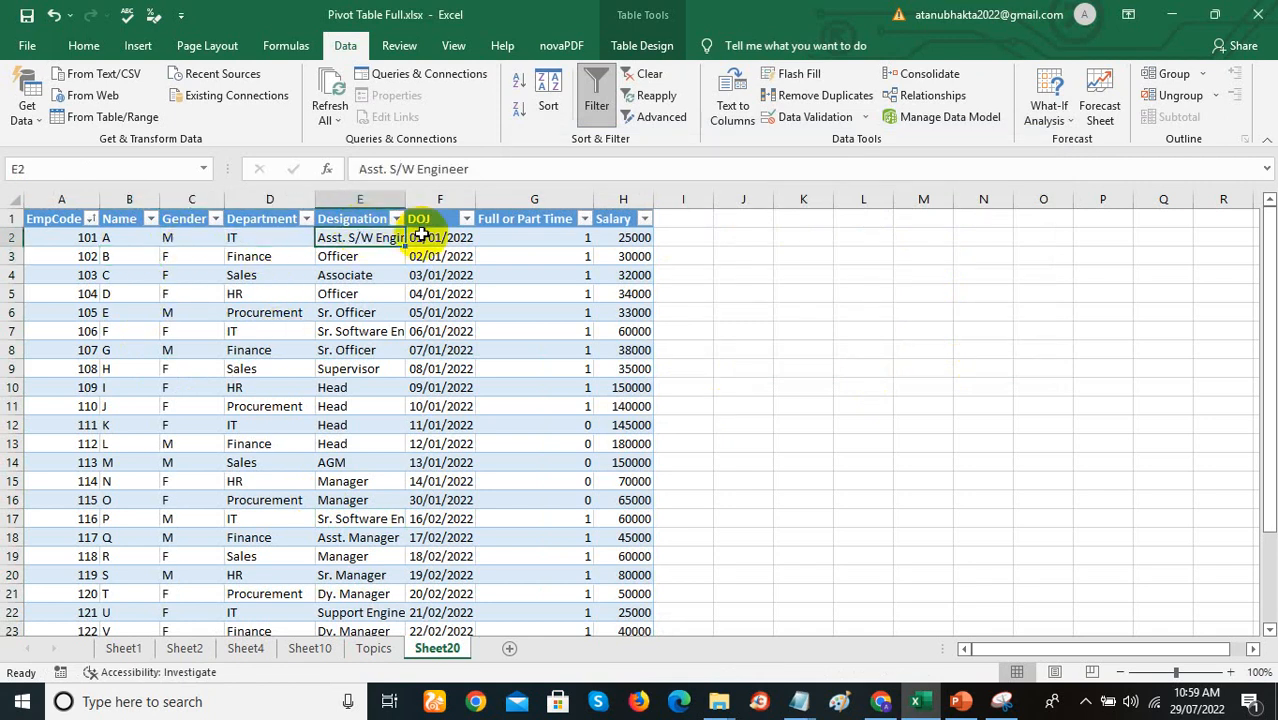
left_click(424, 237)
left_click(507, 237)
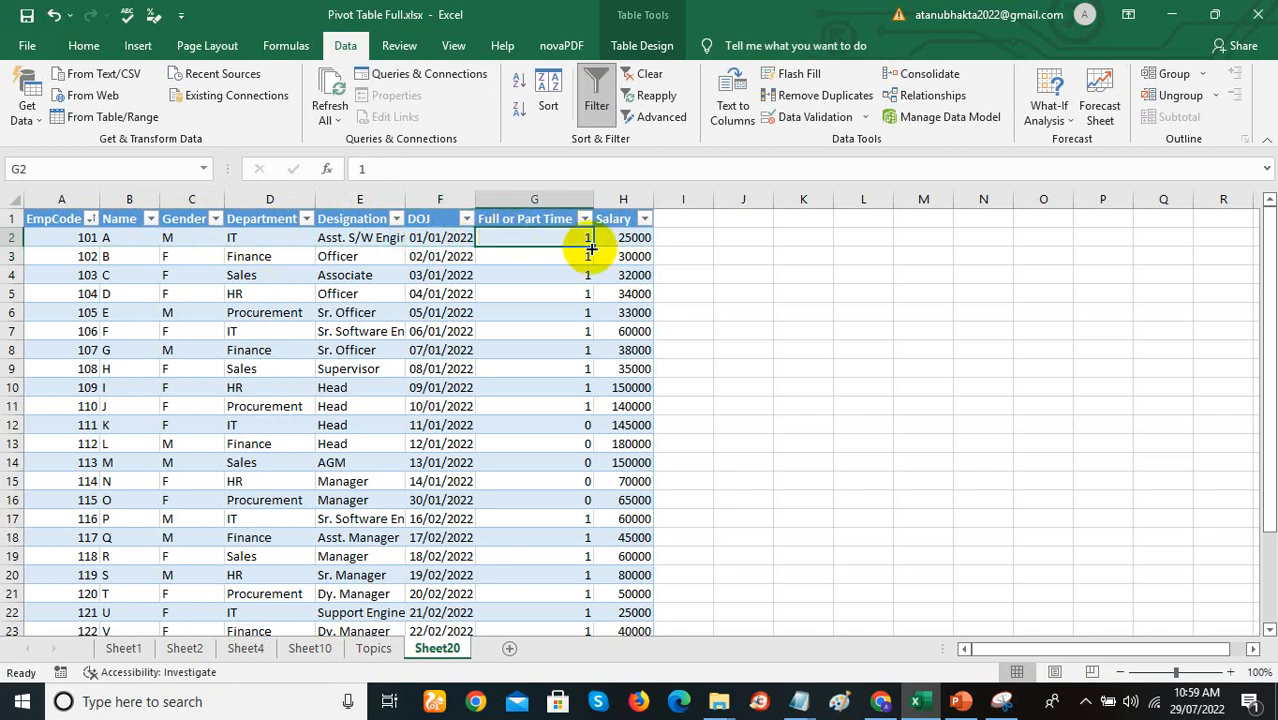
left_click(638, 237)
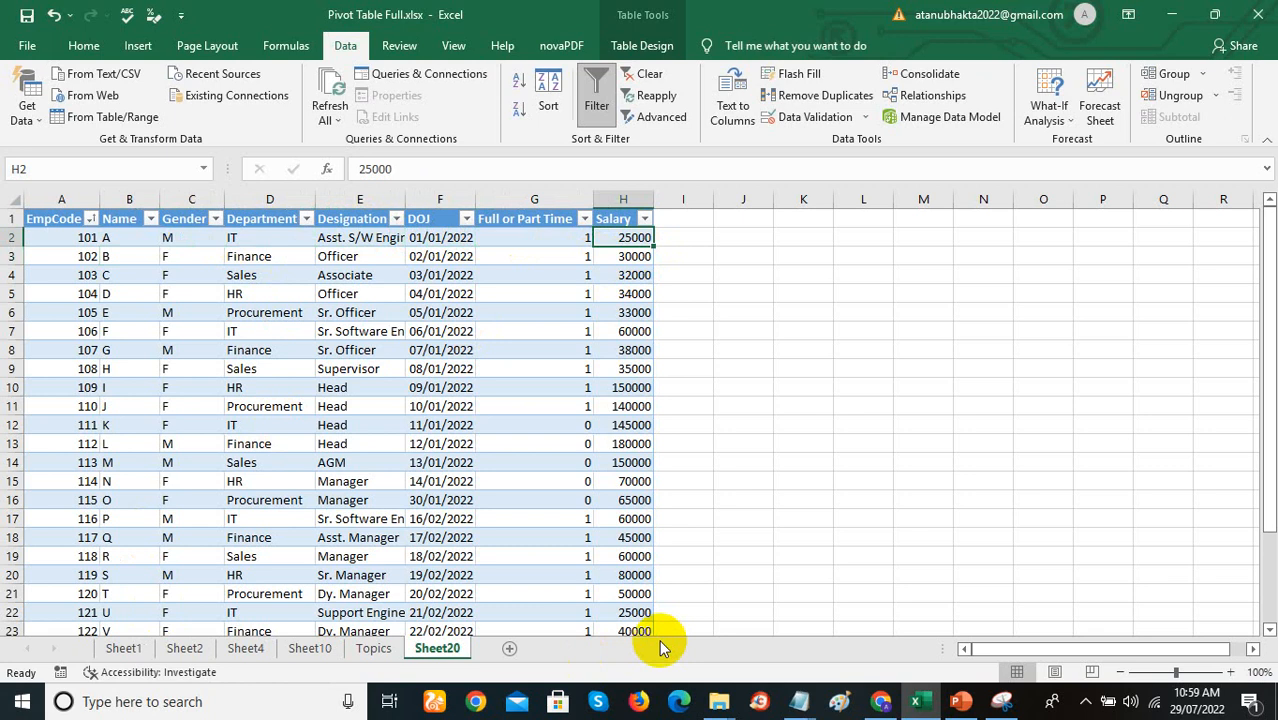
left_click(172, 241)
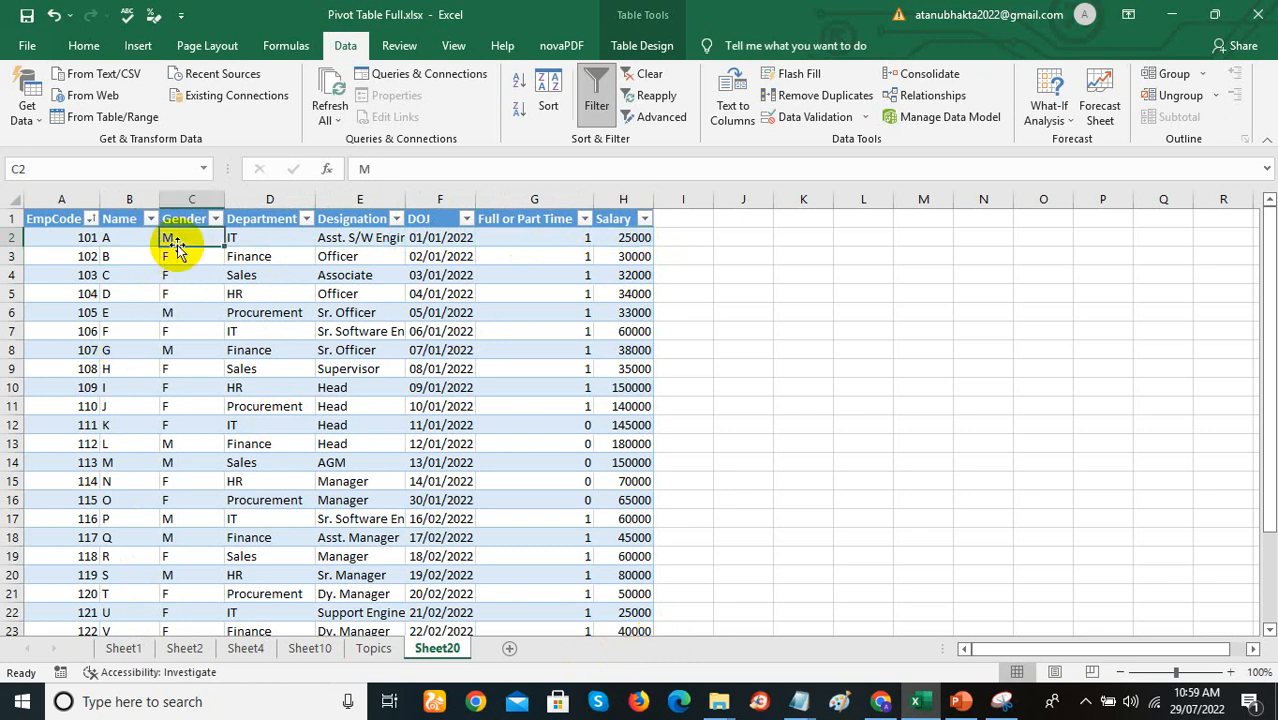
left_click(53, 236)
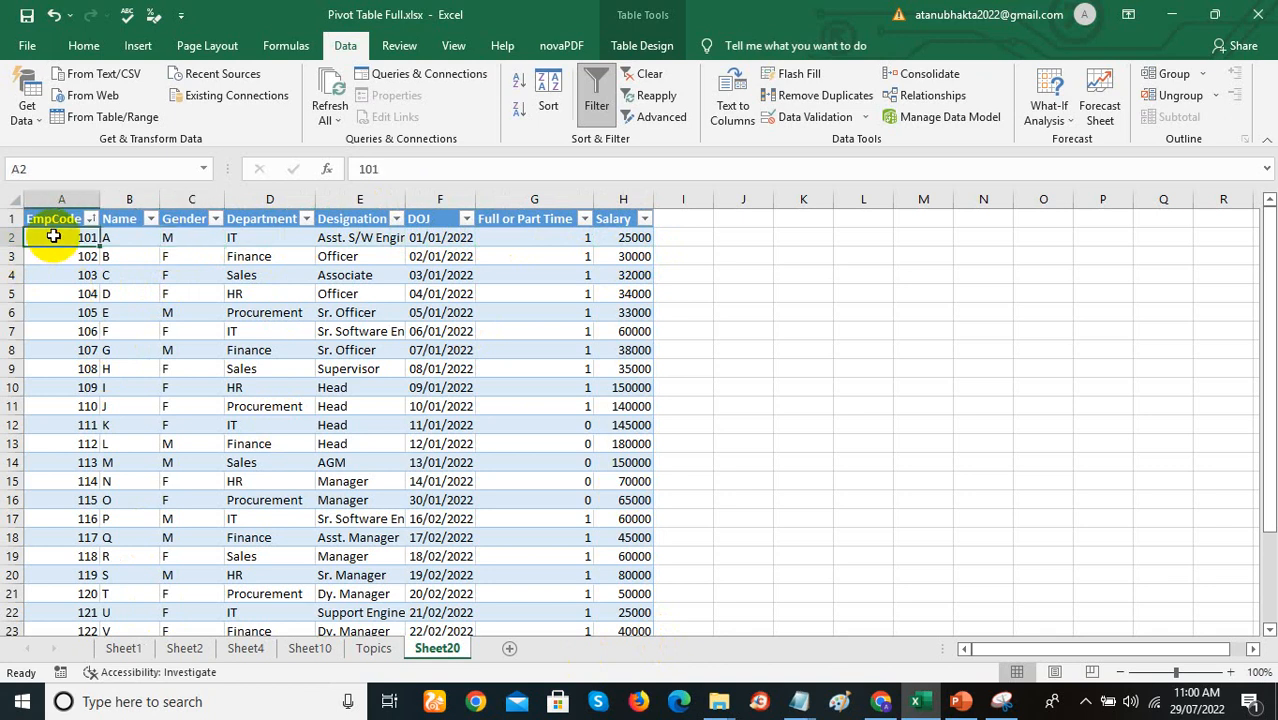
Step: Copy the entire employee sheet and paste it as values into a new worksheet, starting at cell A1
left_click(12, 199)
right_click(14, 200)
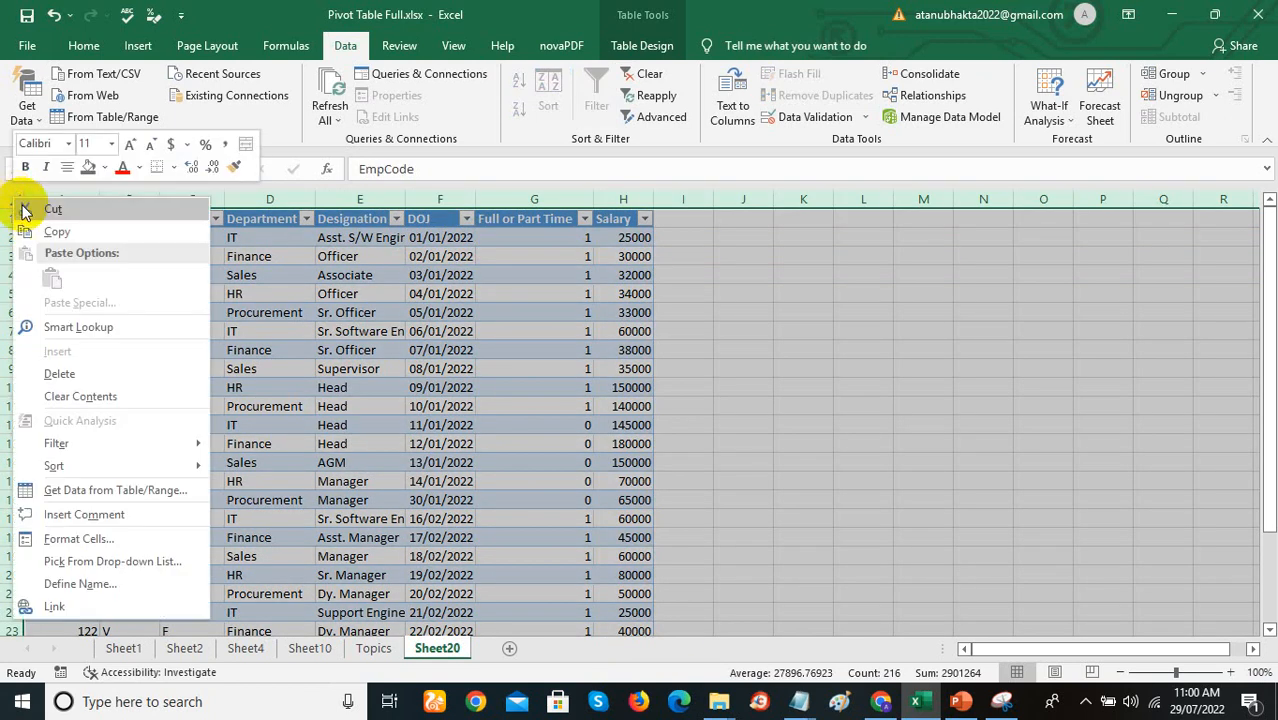
left_click(45, 211)
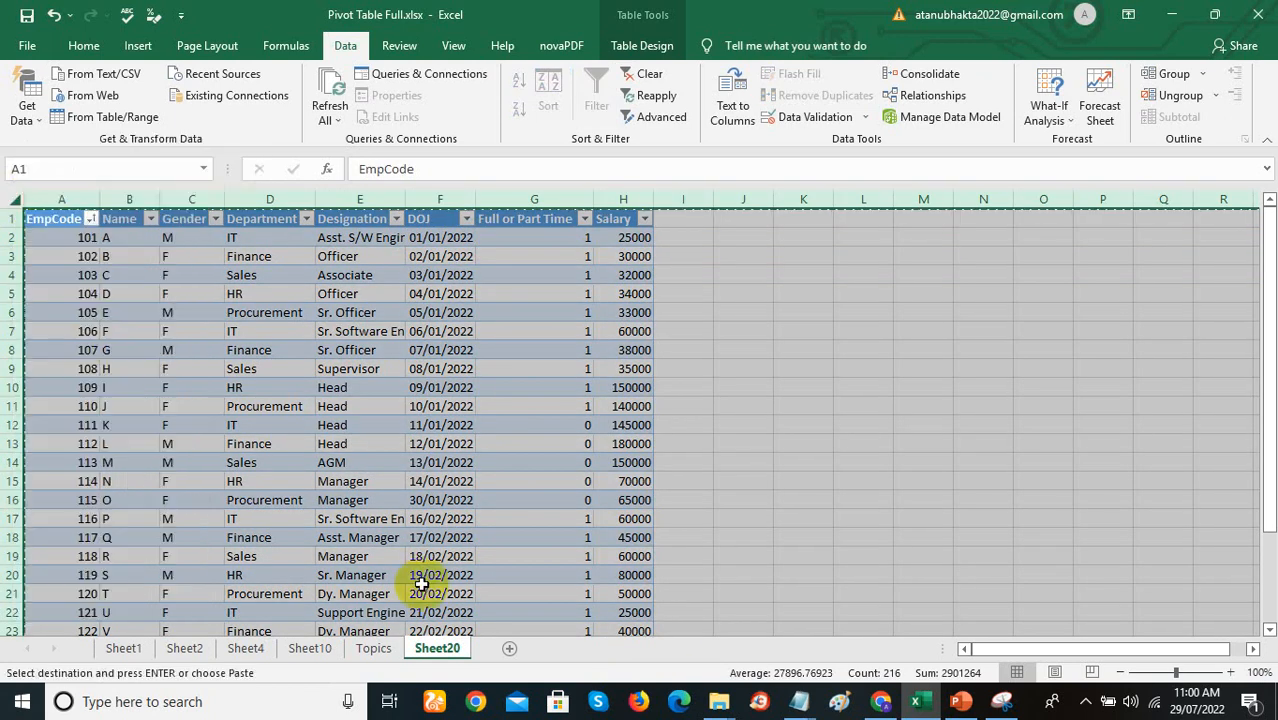
left_click(510, 648)
right_click(65, 224)
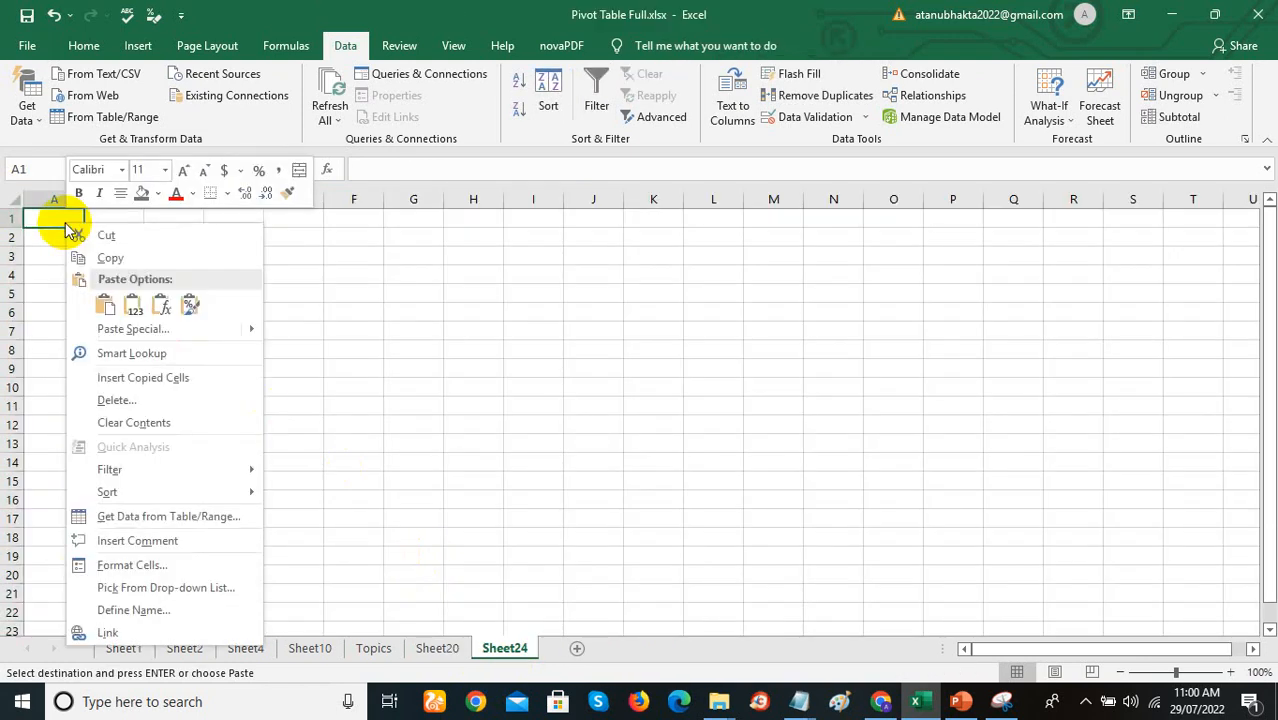
left_click(106, 305)
left_click(140, 343)
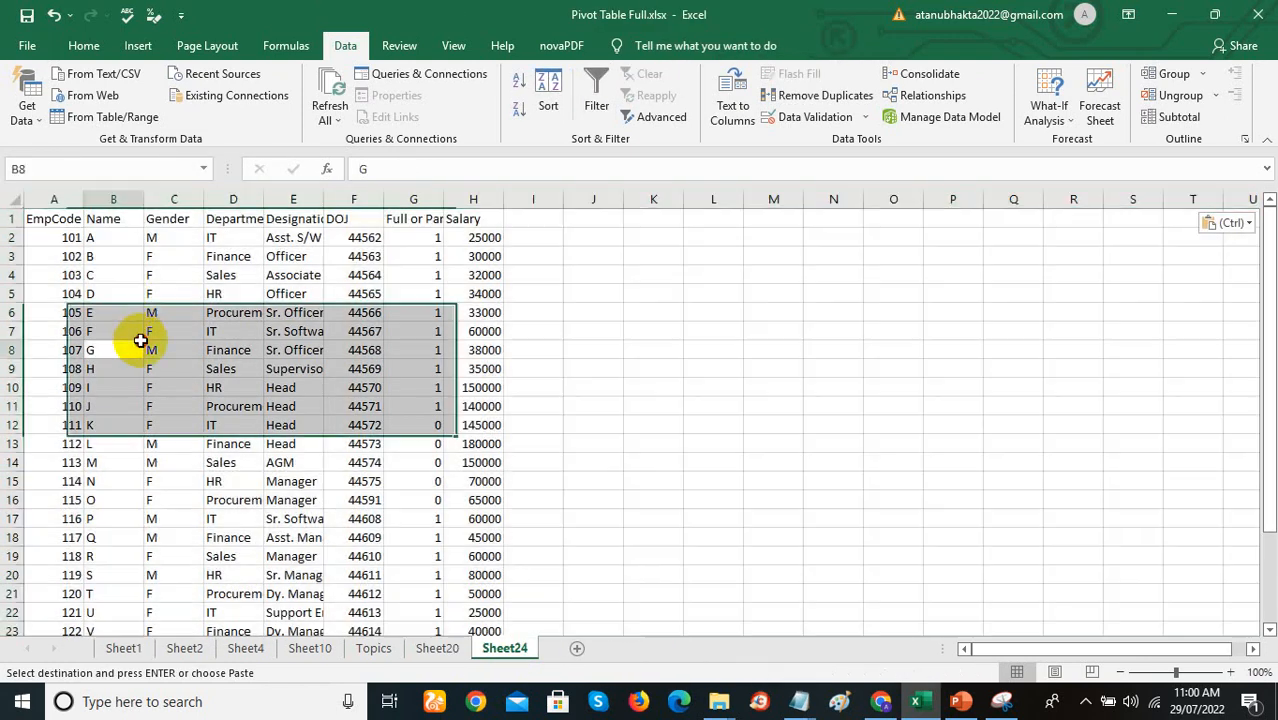
Step: Convert the pasted data in A1:H27 into a table with headers
left_click(60, 220)
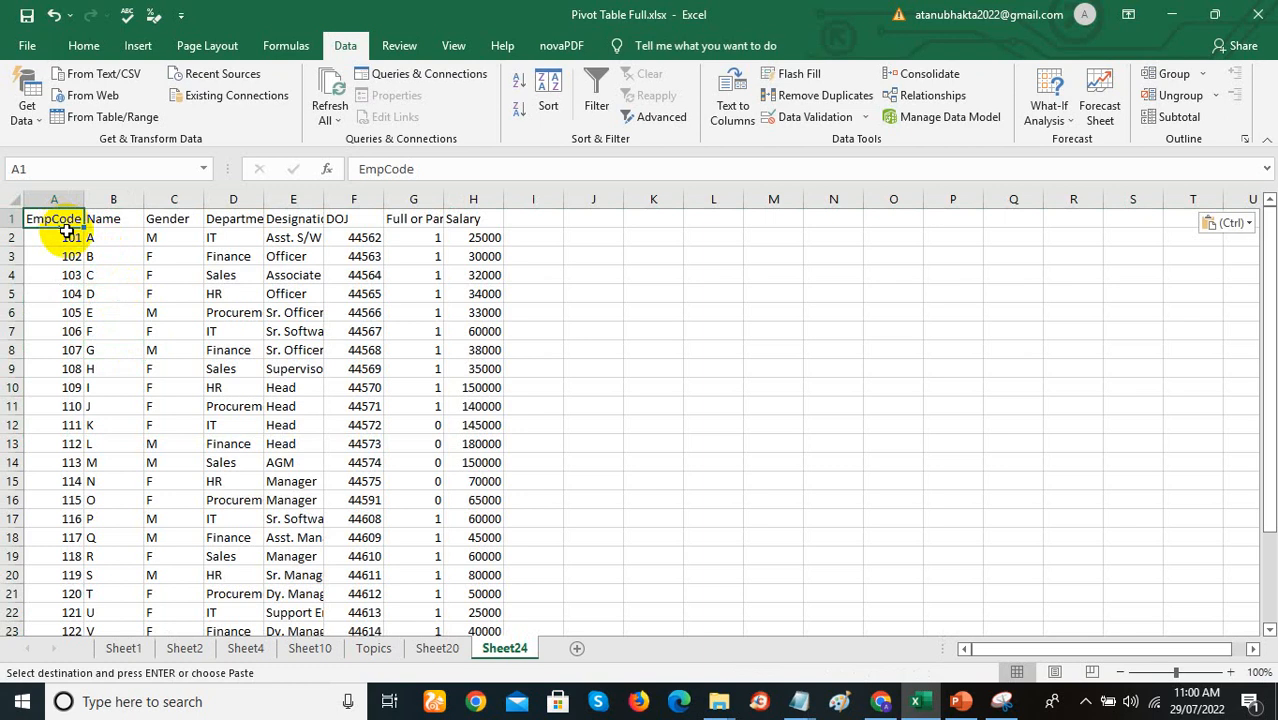
left_click(178, 347)
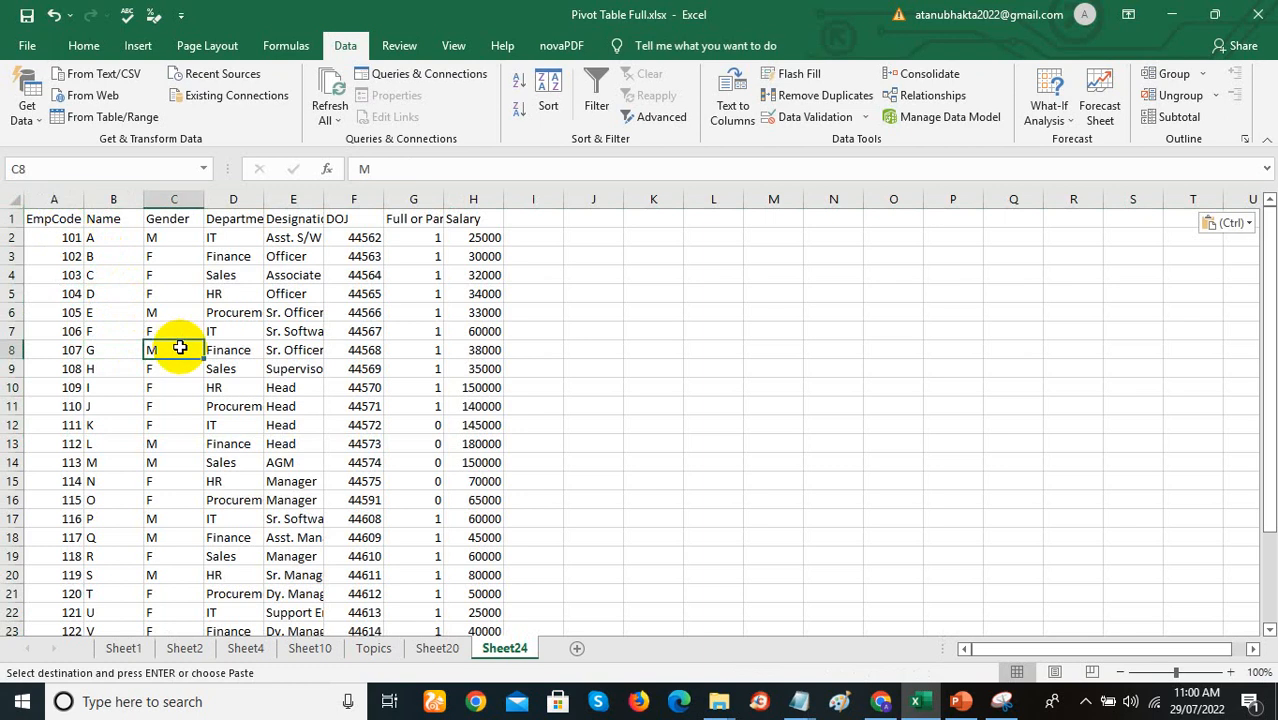
key("ctrl+t")
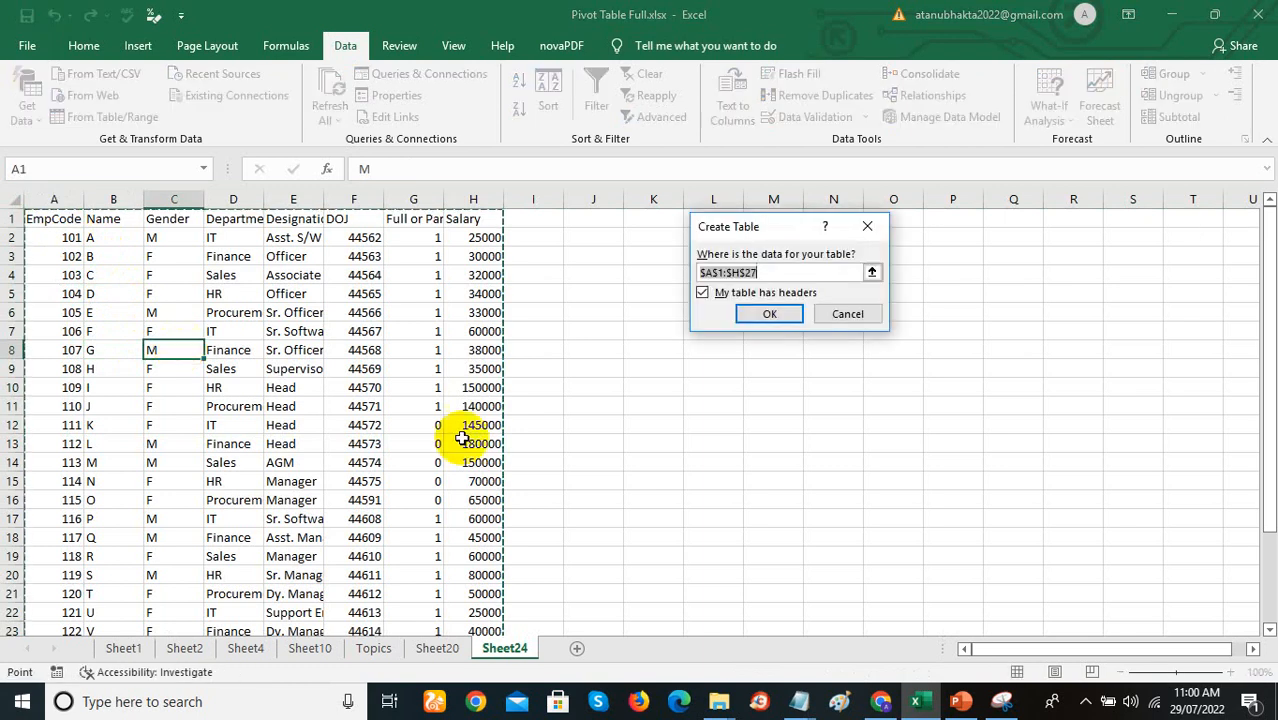
left_click(770, 314)
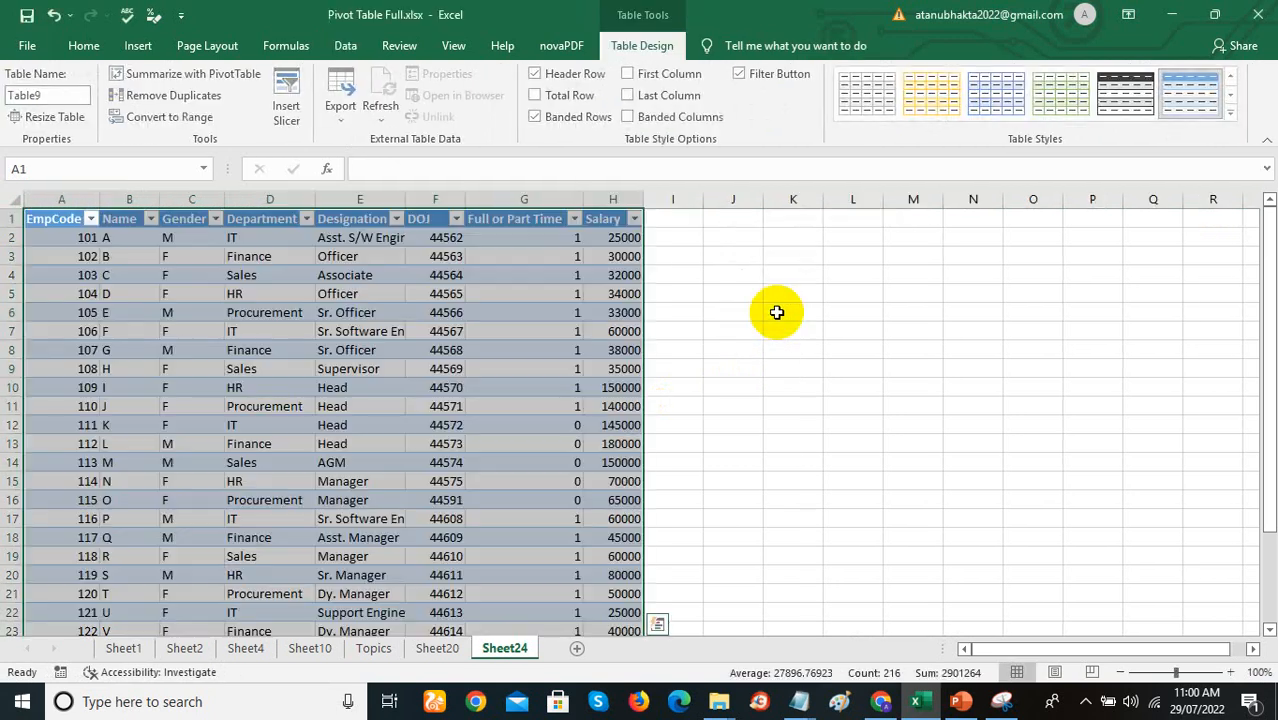
Step: Rename the new table as Salary
left_click(52, 93)
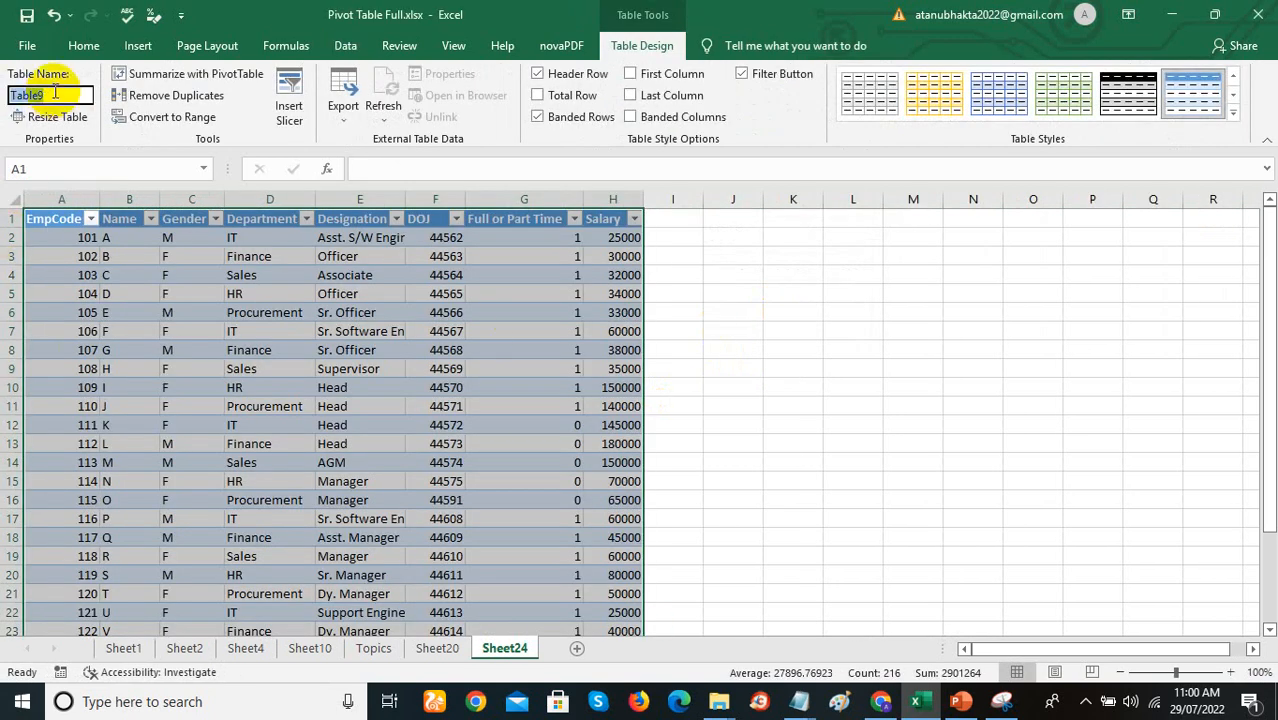
type("Sakar")
key("BackSpace")
key("BackSpace")
key("BackSpace")
type("lary")
key("Return")
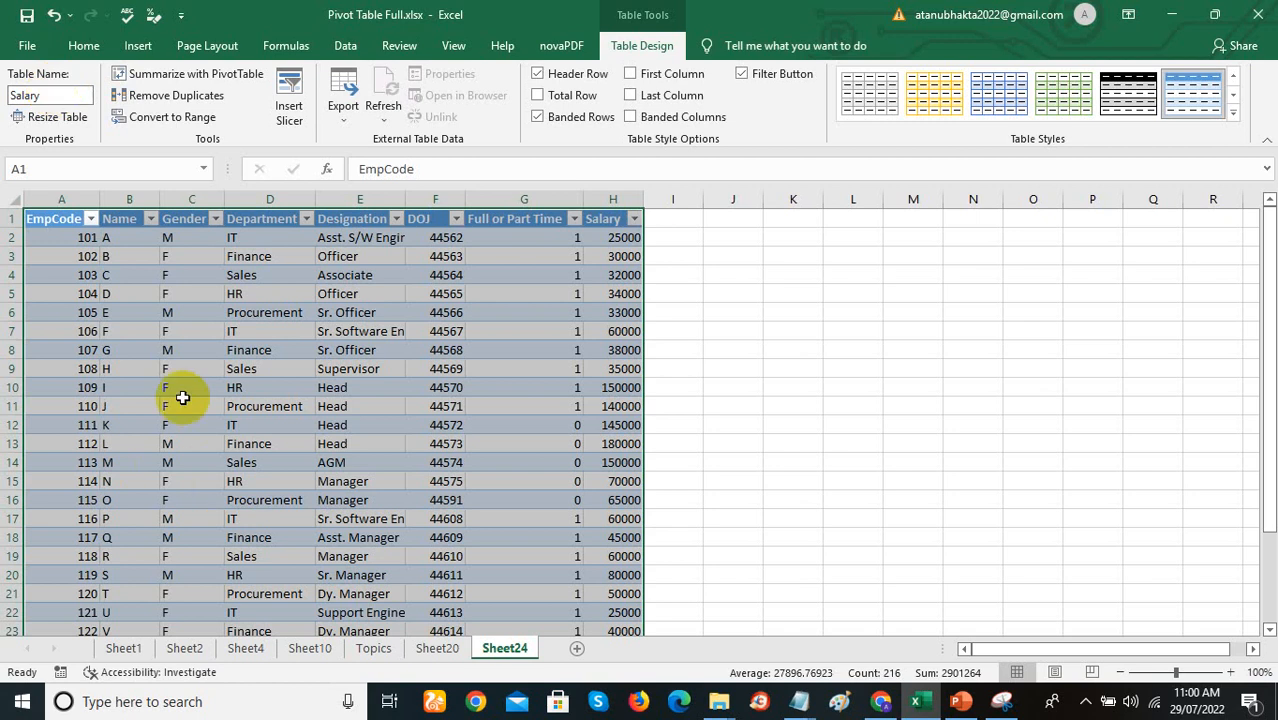
Step: Format all values in the Salary table's DOJ column as Short Date
left_click(439, 238)
key("ctrl+shift+Down")
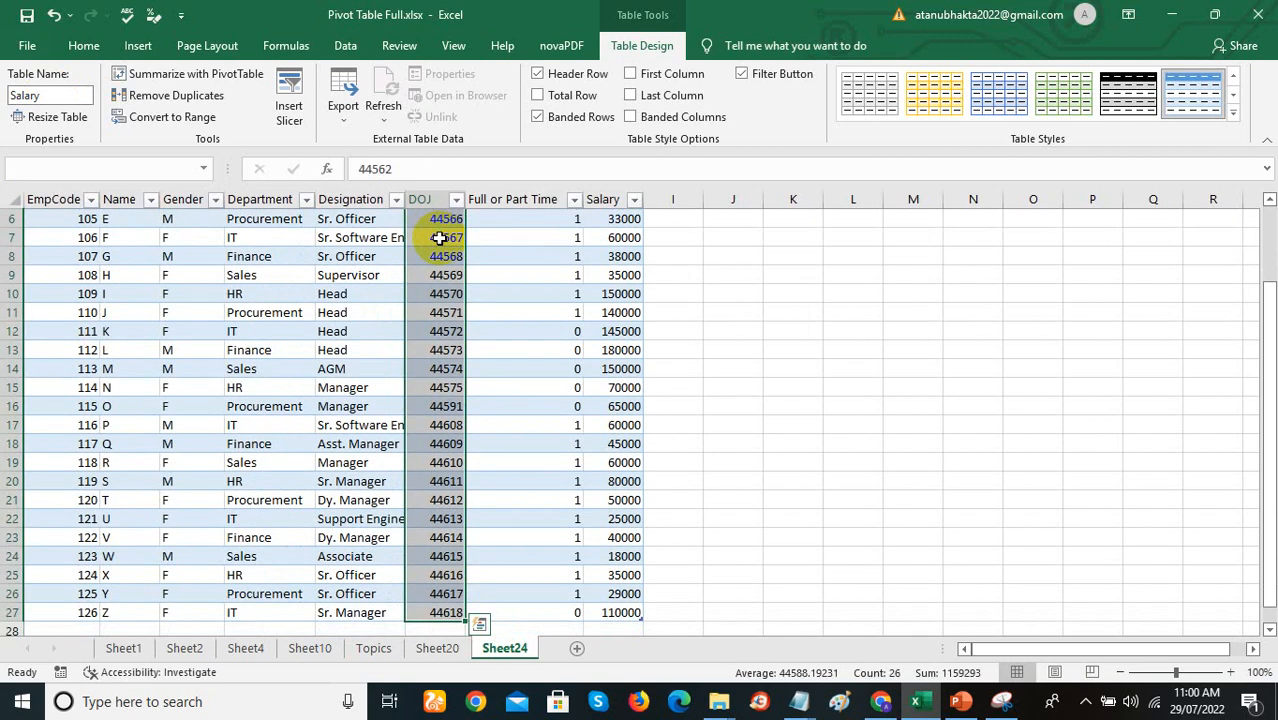
left_click(85, 46)
left_click(701, 81)
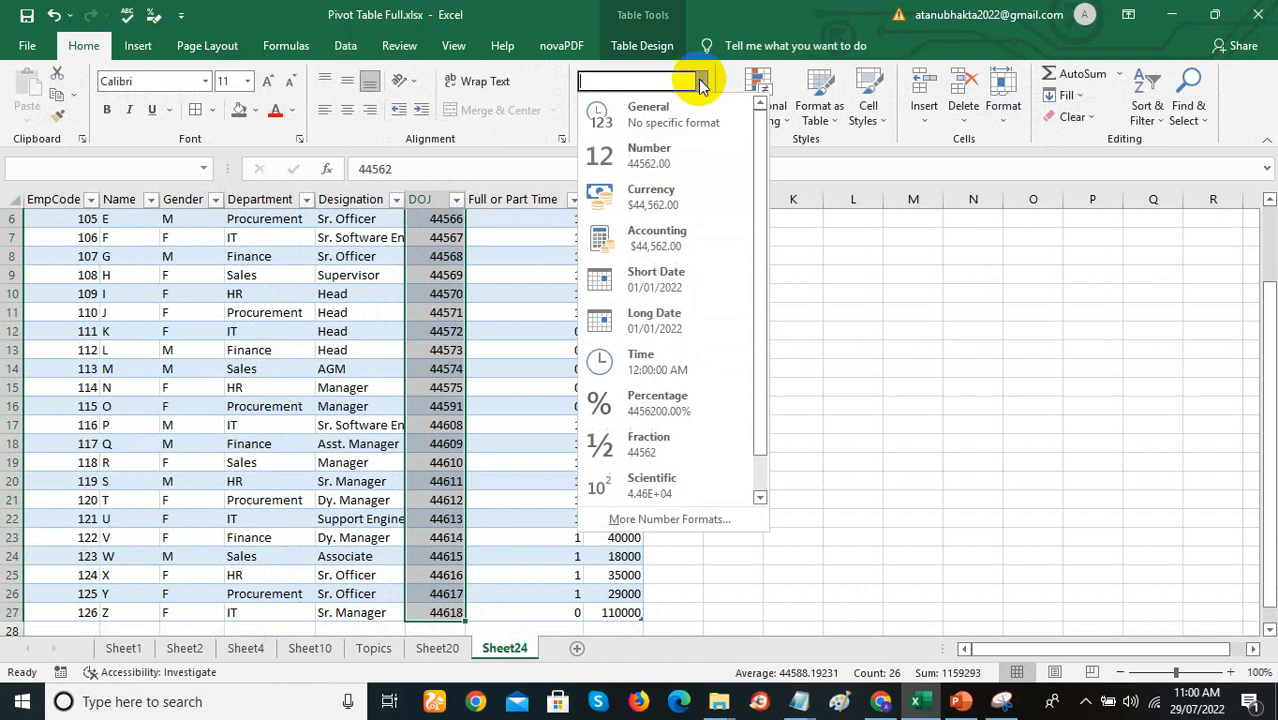
left_click(686, 277)
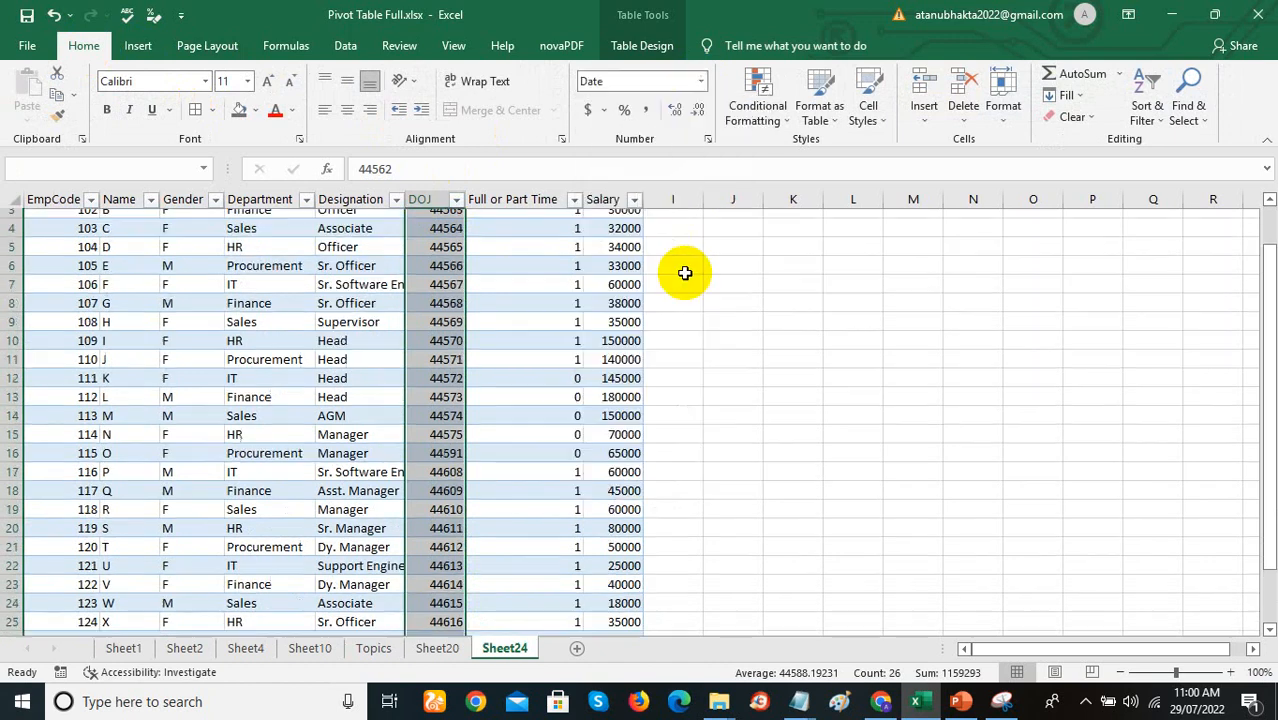
scroll(485, 428, "up", 2)
left_click(472, 425)
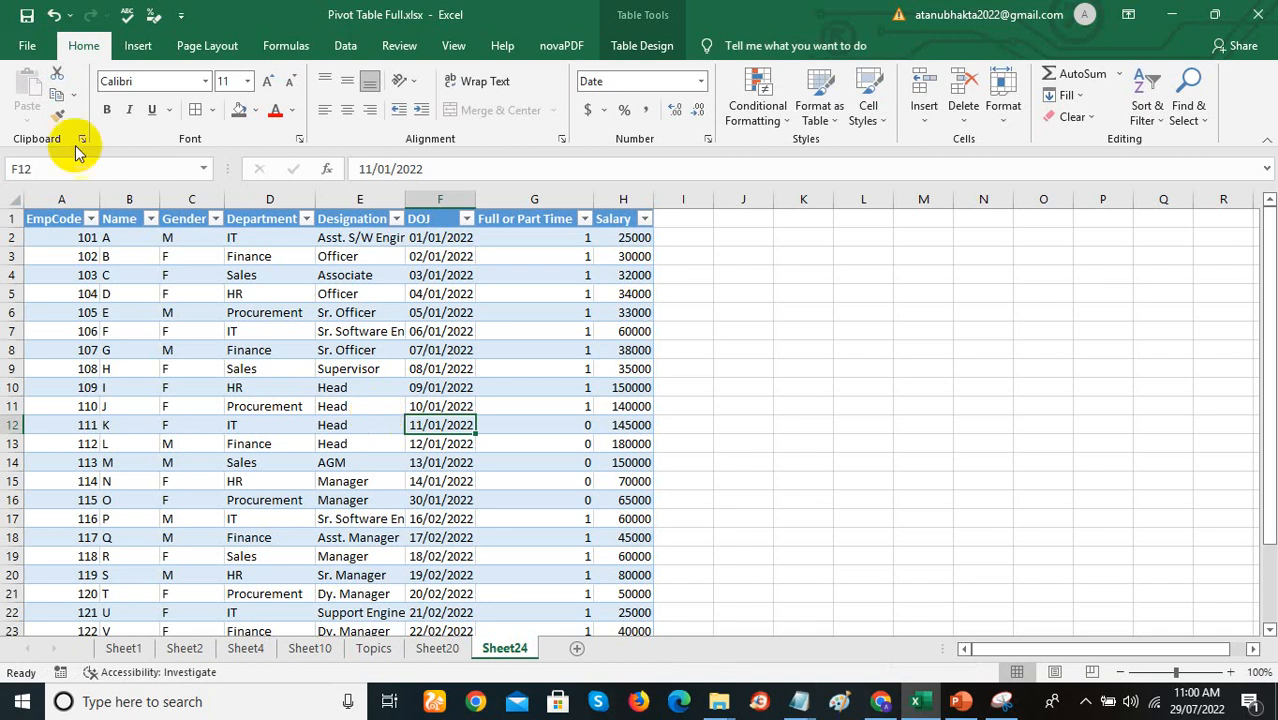
left_click(138, 45)
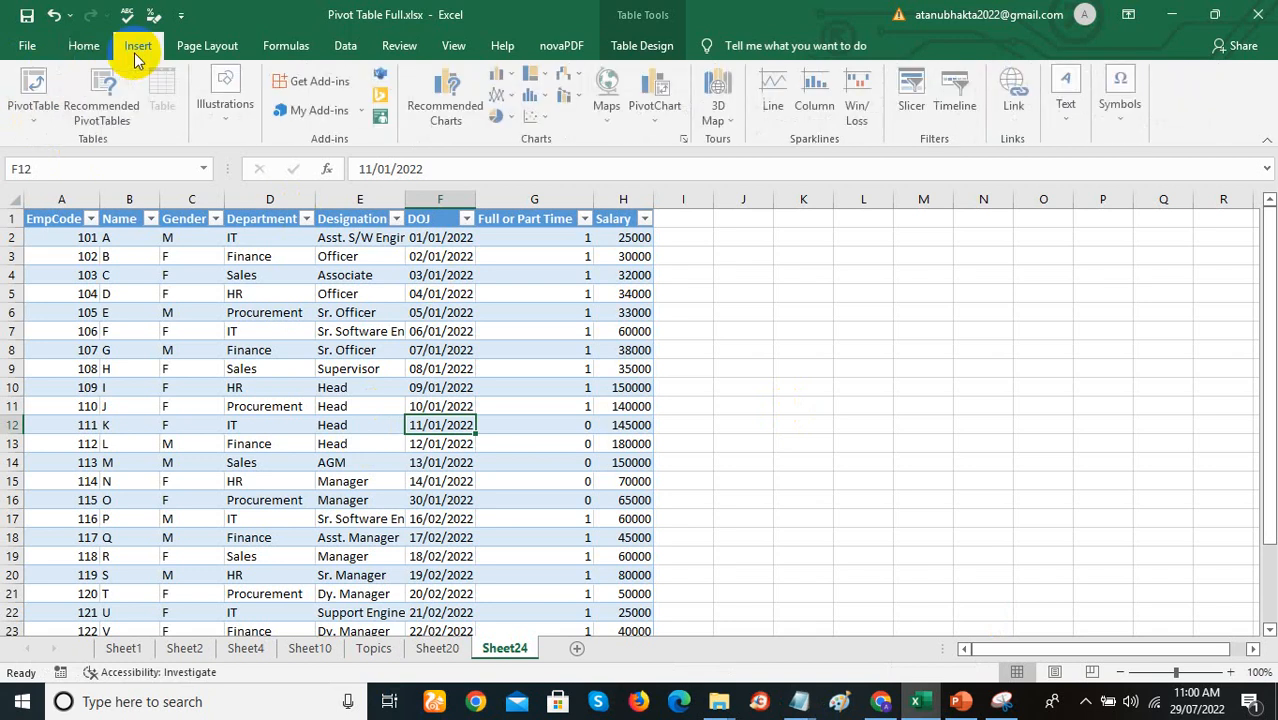
left_click(36, 115)
left_click(60, 141)
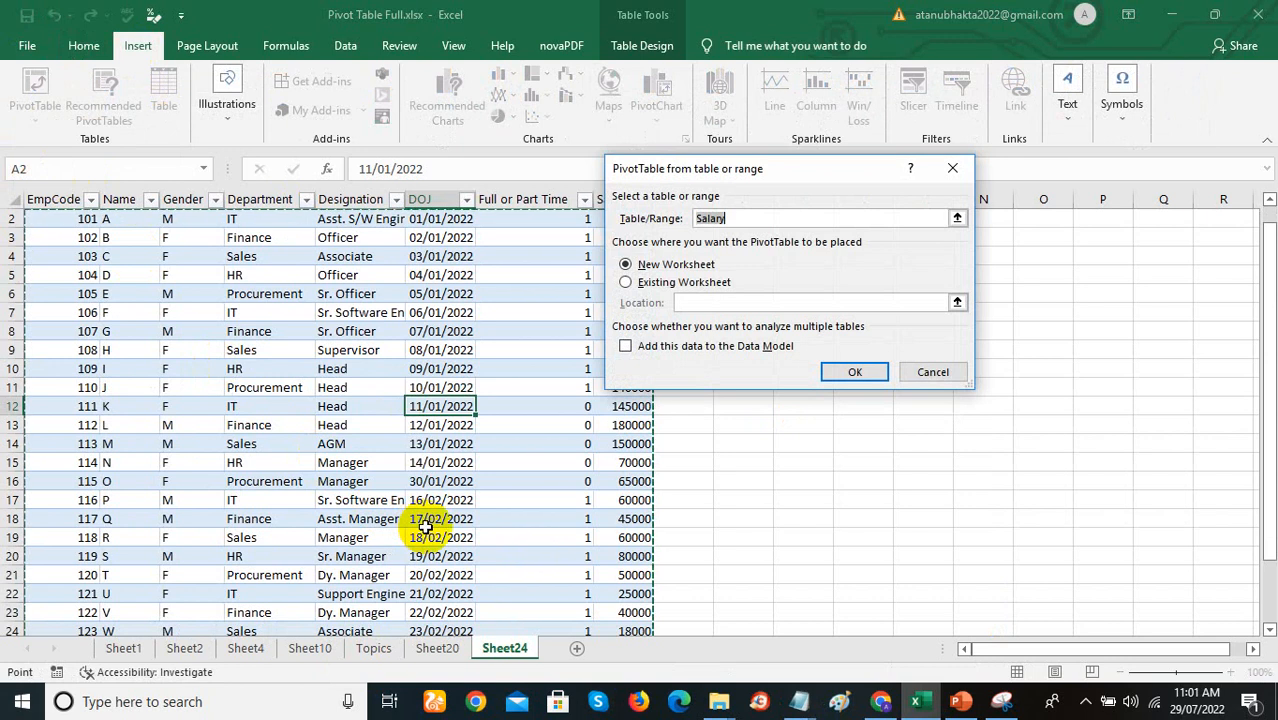
left_click(915, 373)
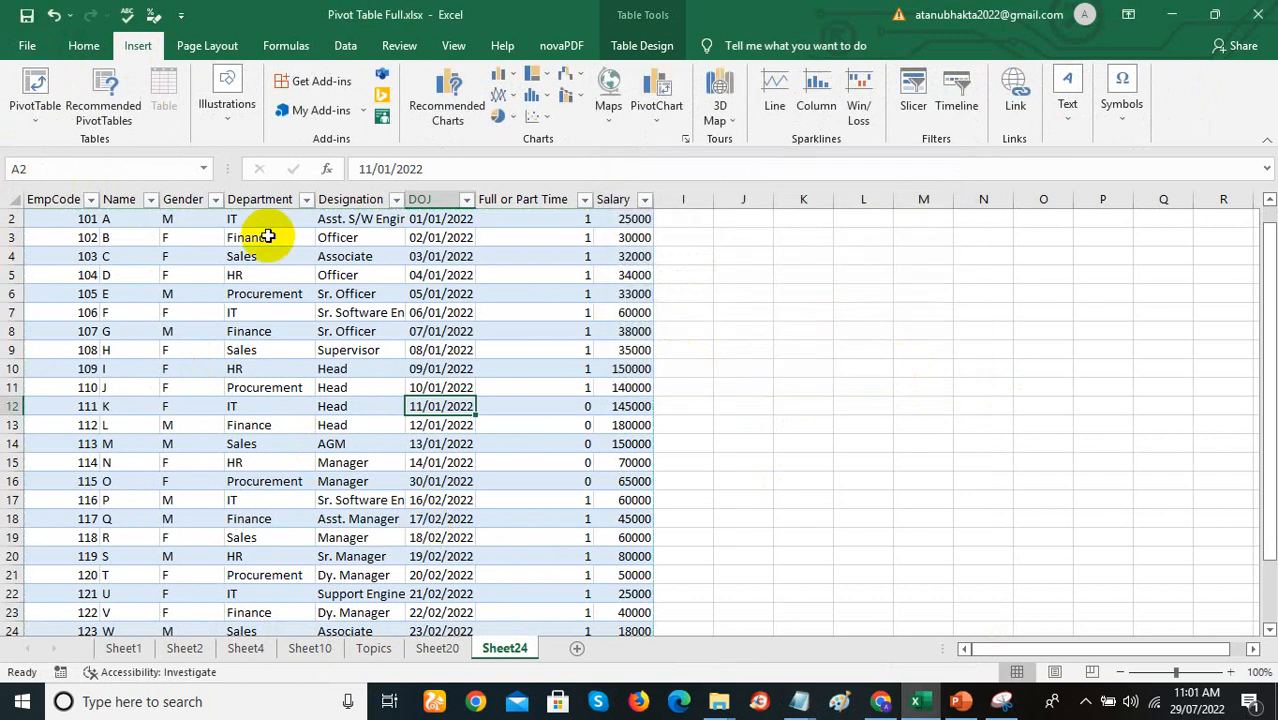
Step: Create a PivotTable from the Salary table on a new worksheet
left_click(200, 312)
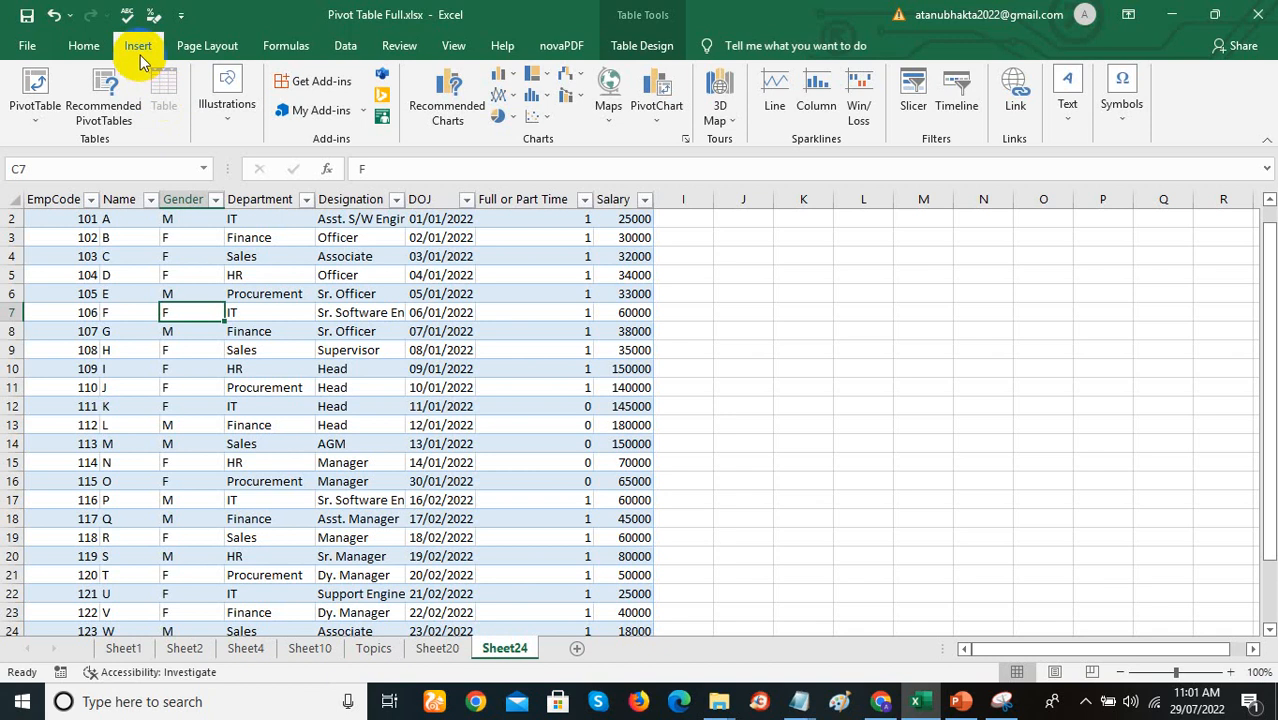
left_click(33, 120)
left_click(44, 141)
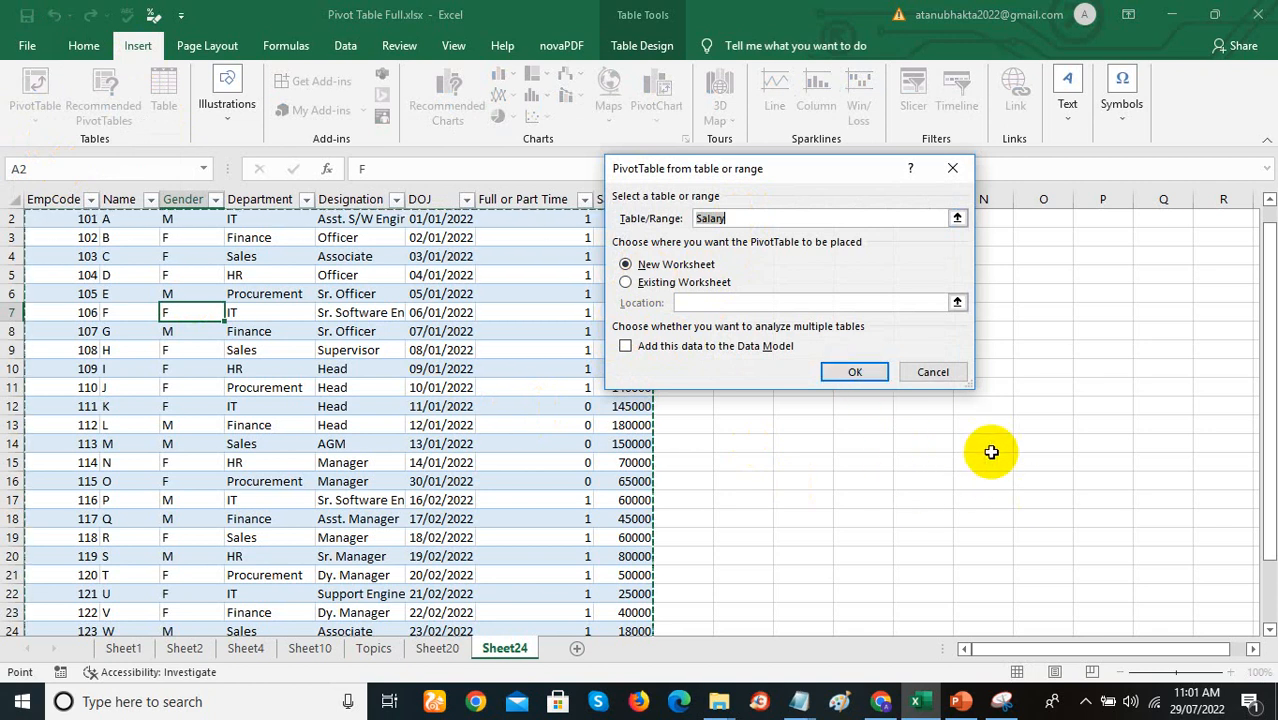
left_click(859, 370)
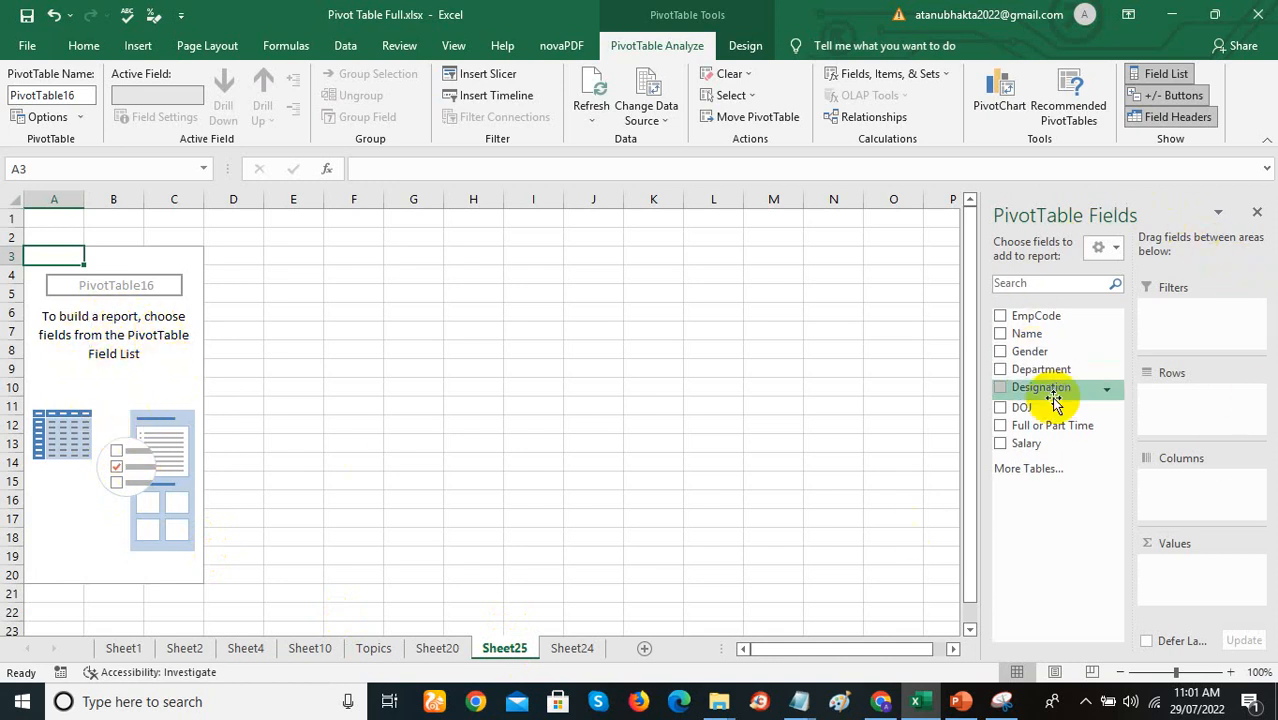
Step: Switch the PivotTable field list to the stacked fields and areas layout, and return it to the side-by-side layout
left_click(1115, 248)
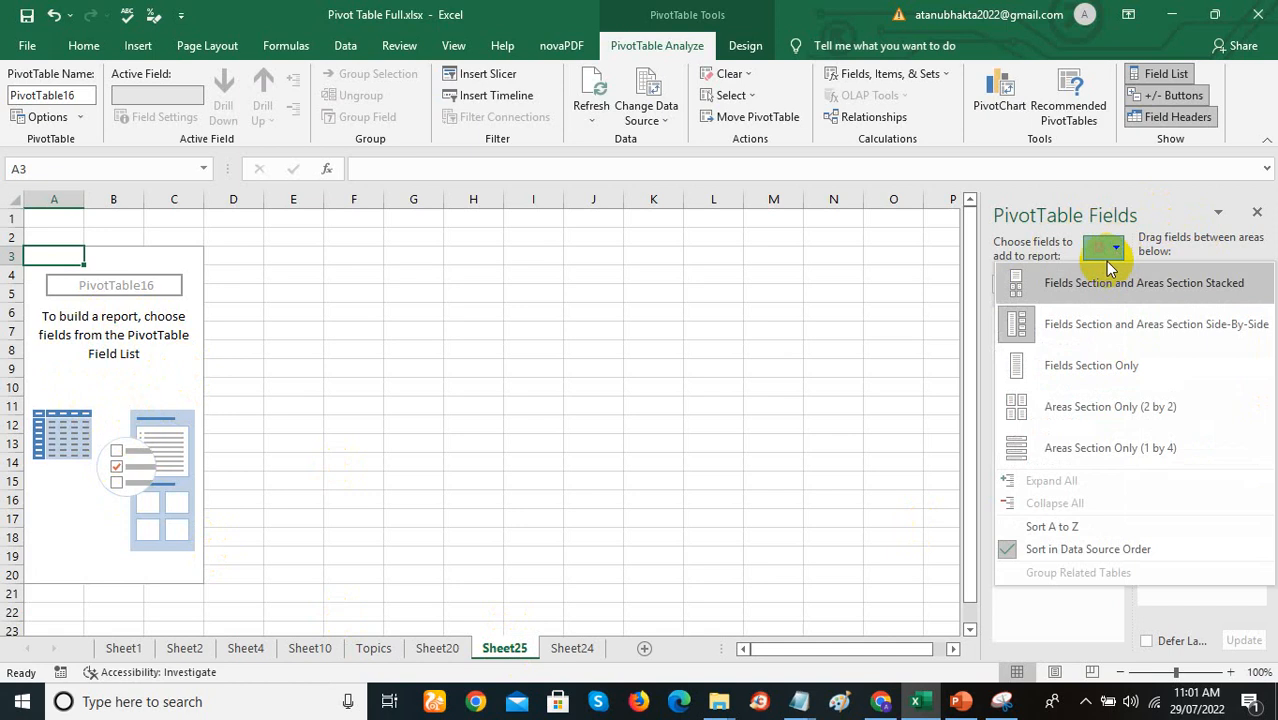
left_click(1105, 278)
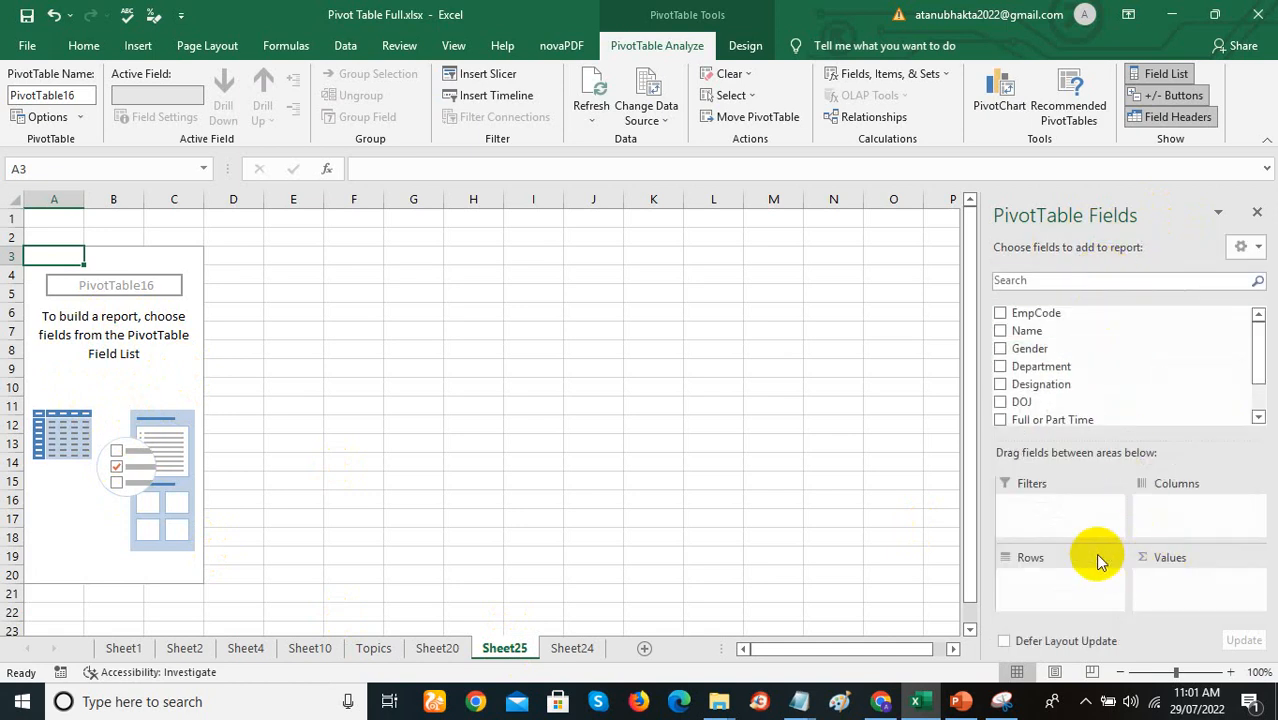
left_click(1245, 246)
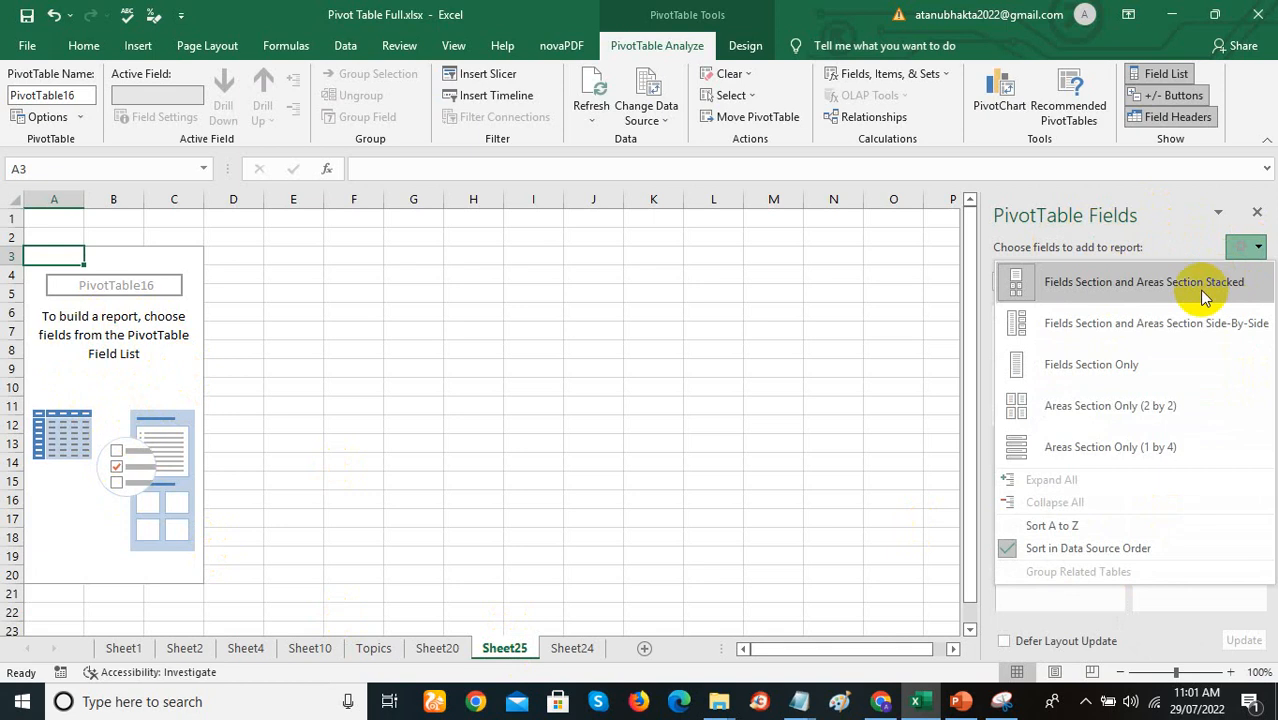
left_click(1183, 320)
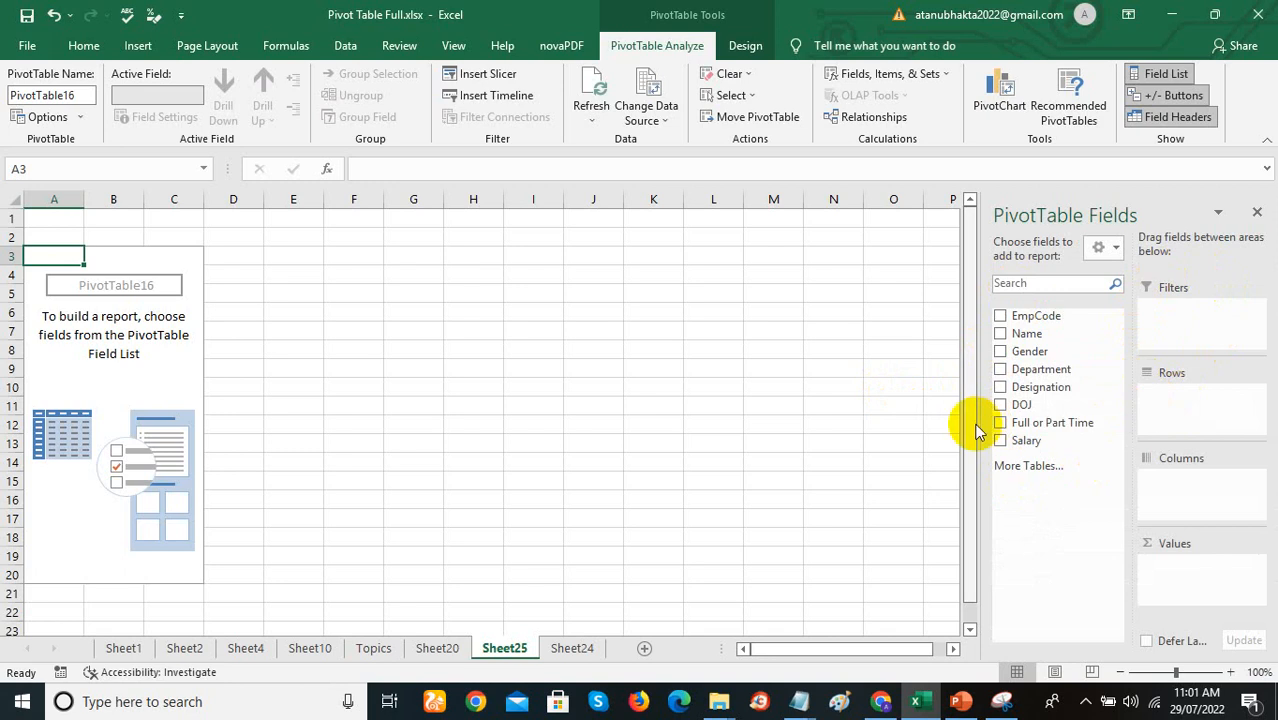
Step: Widen the PivotTable field list and select a cell inside the empty pivot table report
left_click_drag(981, 423, 913, 422)
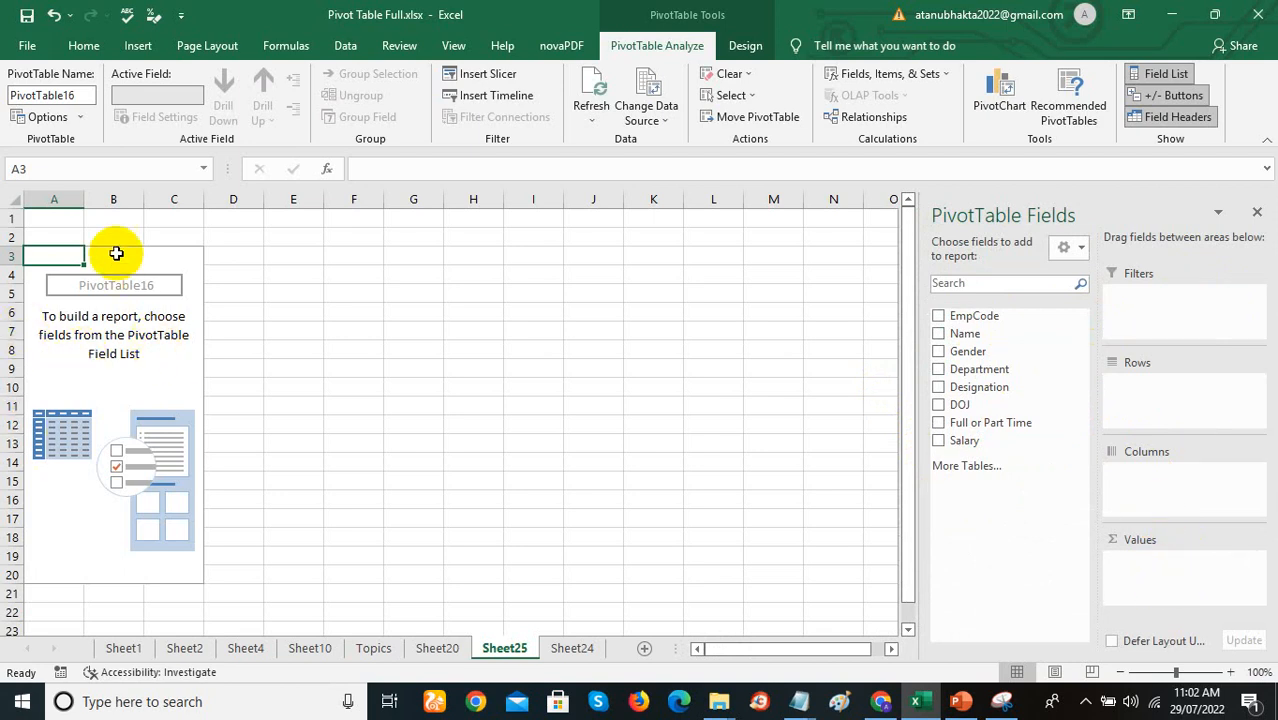
left_click_drag(46, 220, 91, 227)
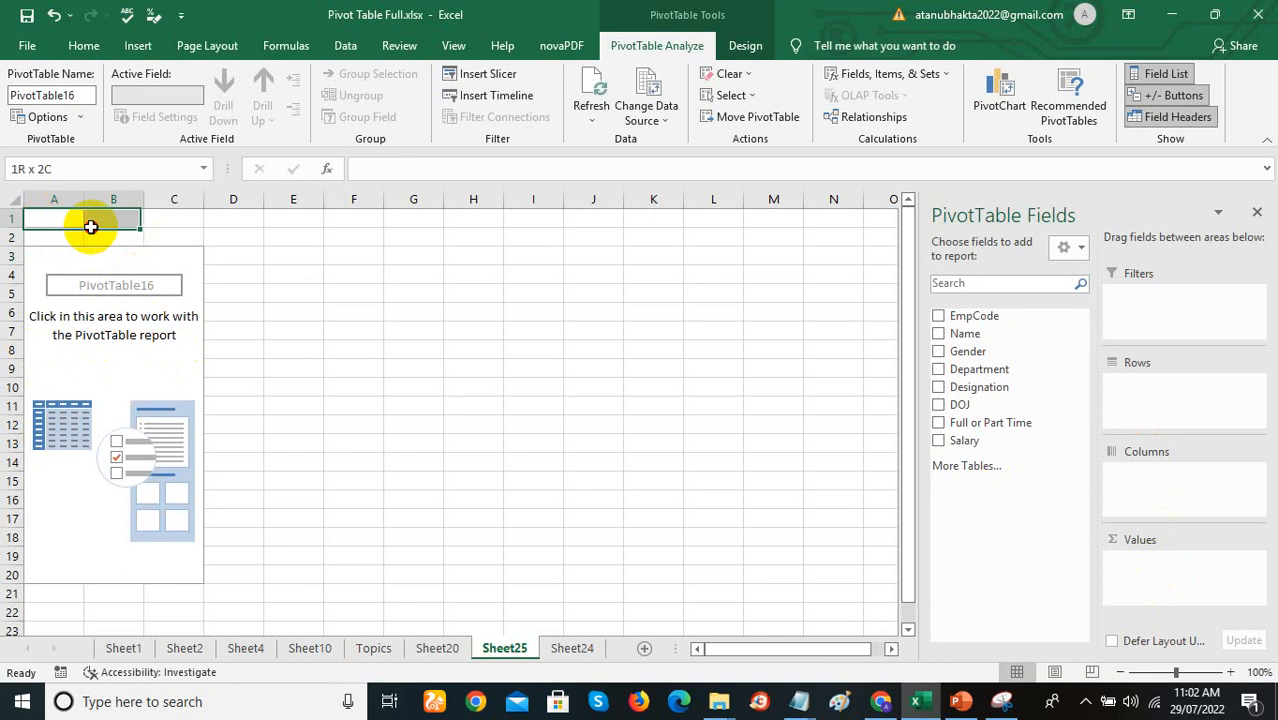
left_click(122, 225)
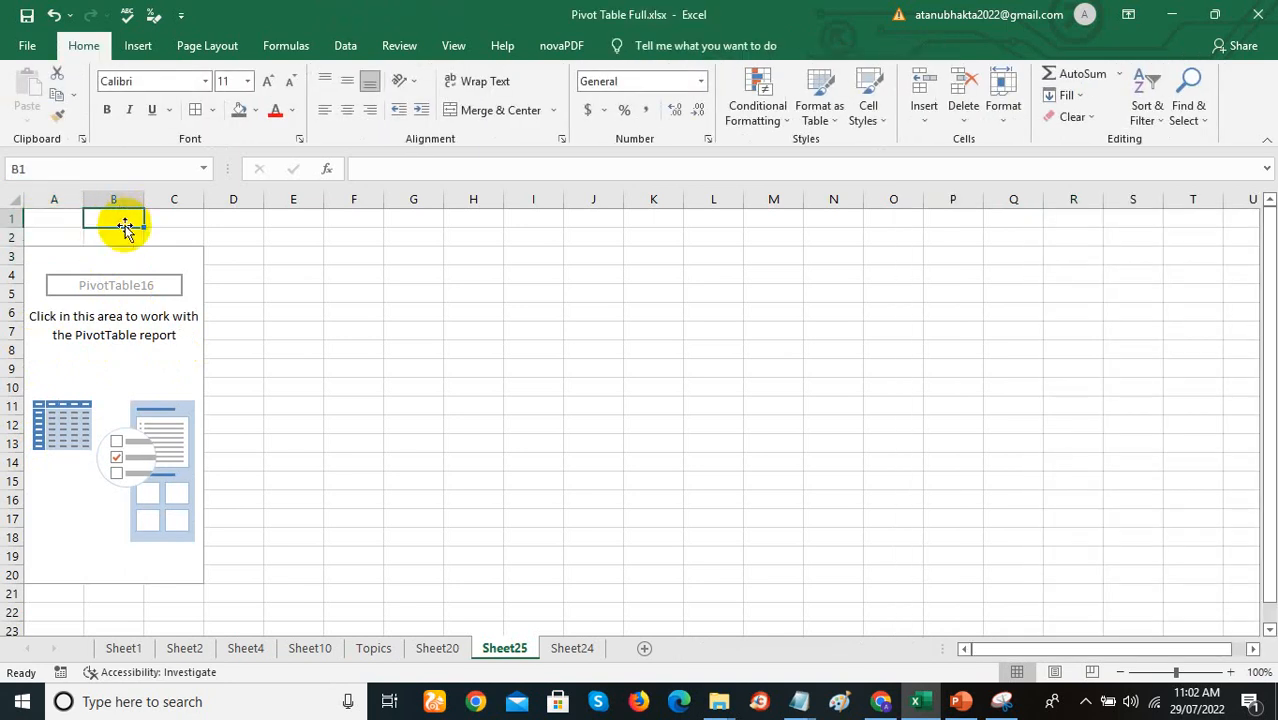
left_click(122, 369)
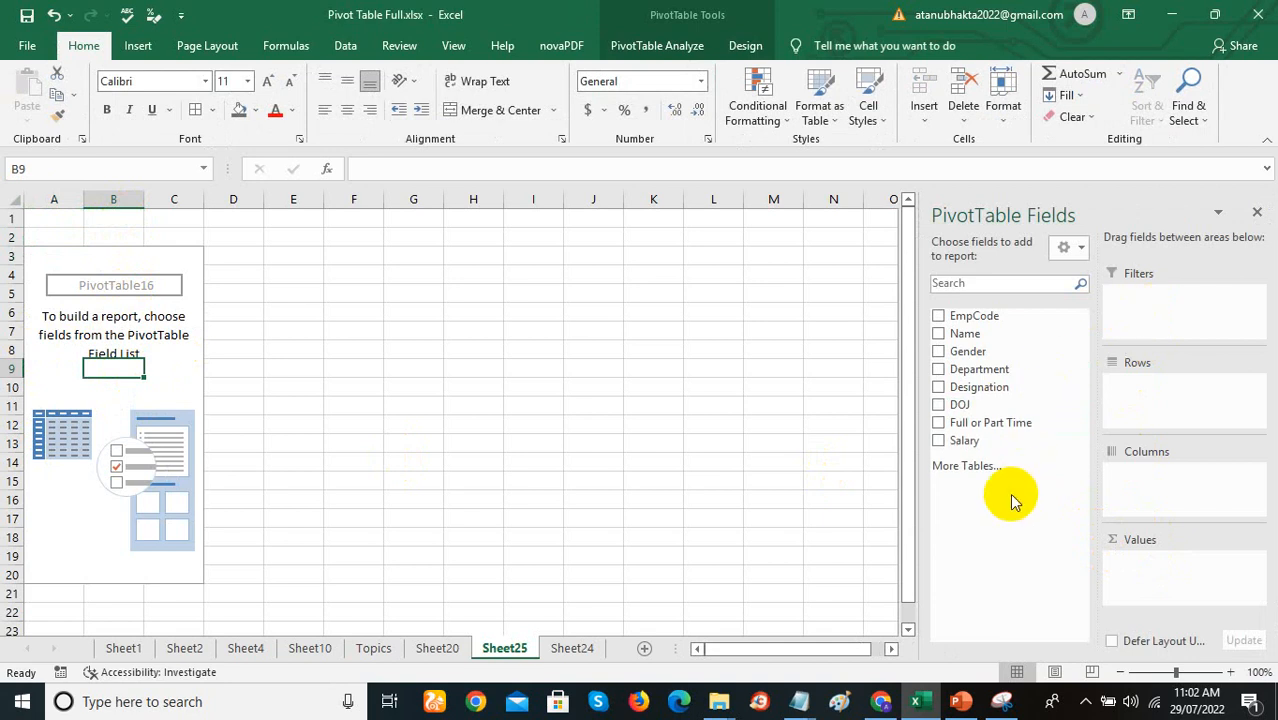
Step: Add Department to the pivot table's rows and Salary to its values as a sum
left_click(938, 371)
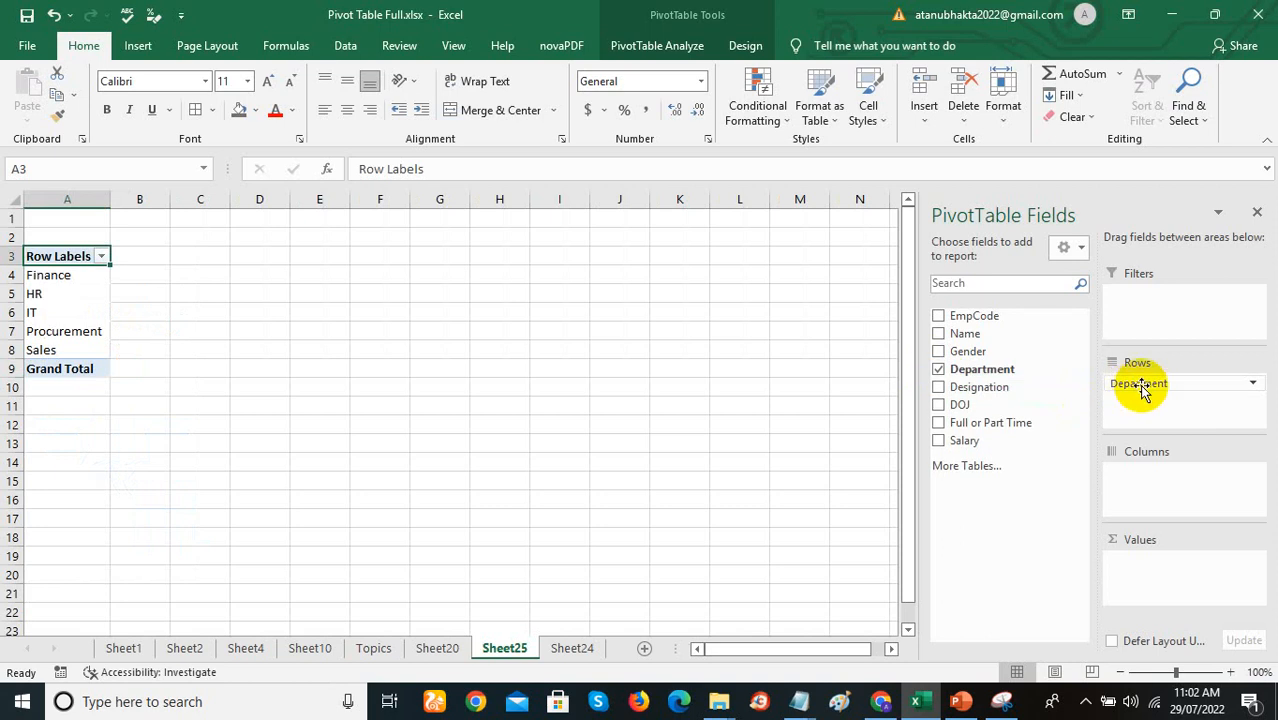
mouse_move(1152, 391)
left_mouse_down()
mouse_move(990, 434)
mouse_move(970, 408)
mouse_move(1133, 389)
mouse_move(1140, 400)
left_mouse_up()
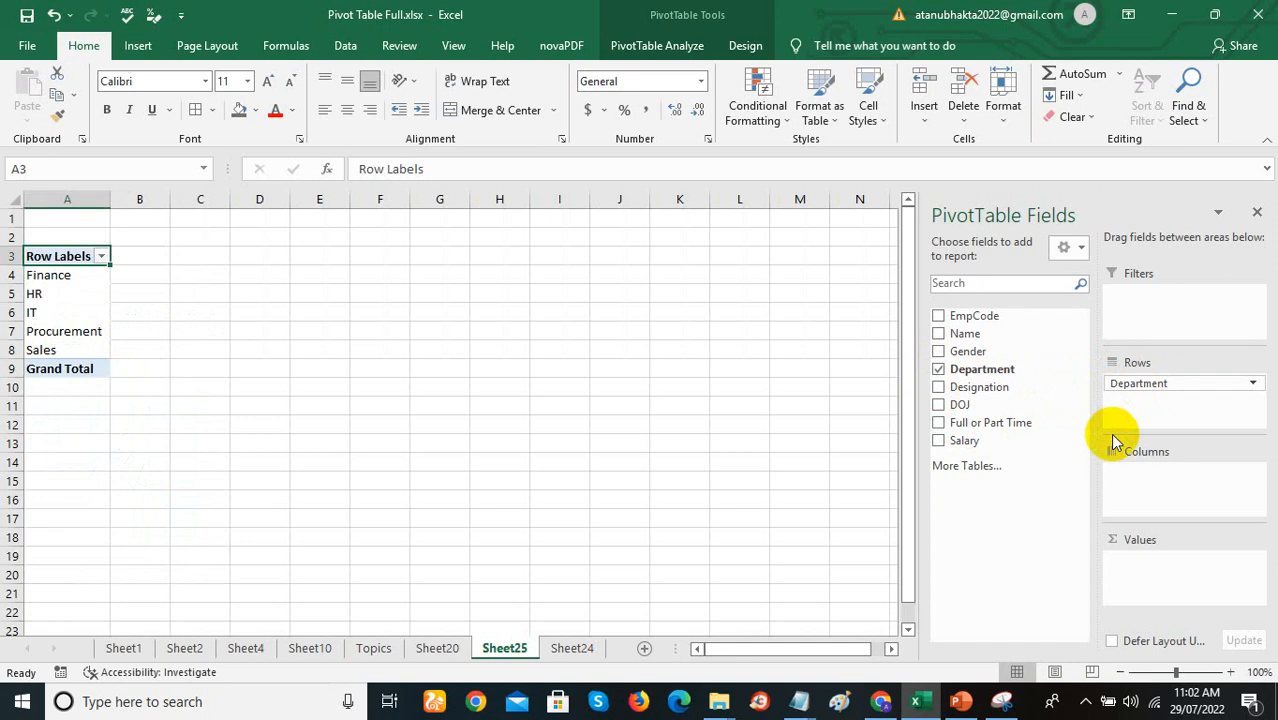
left_click_drag(941, 439, 1005, 555)
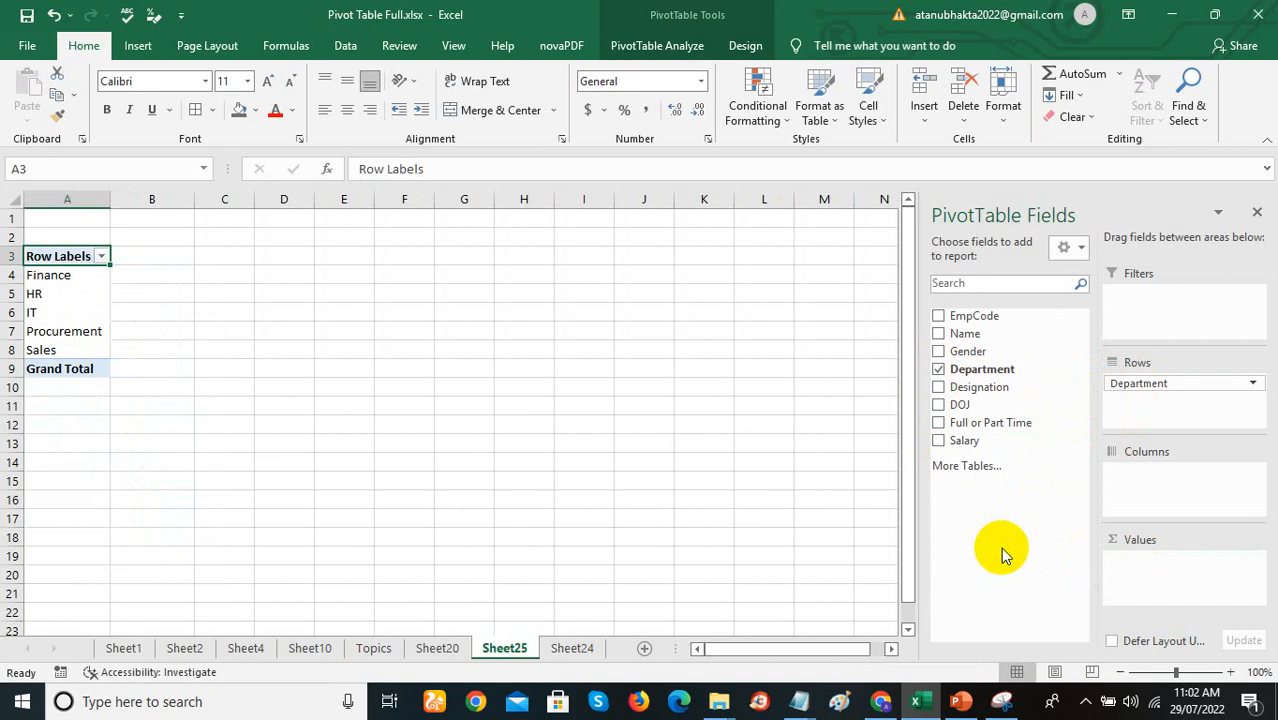
left_click(940, 441)
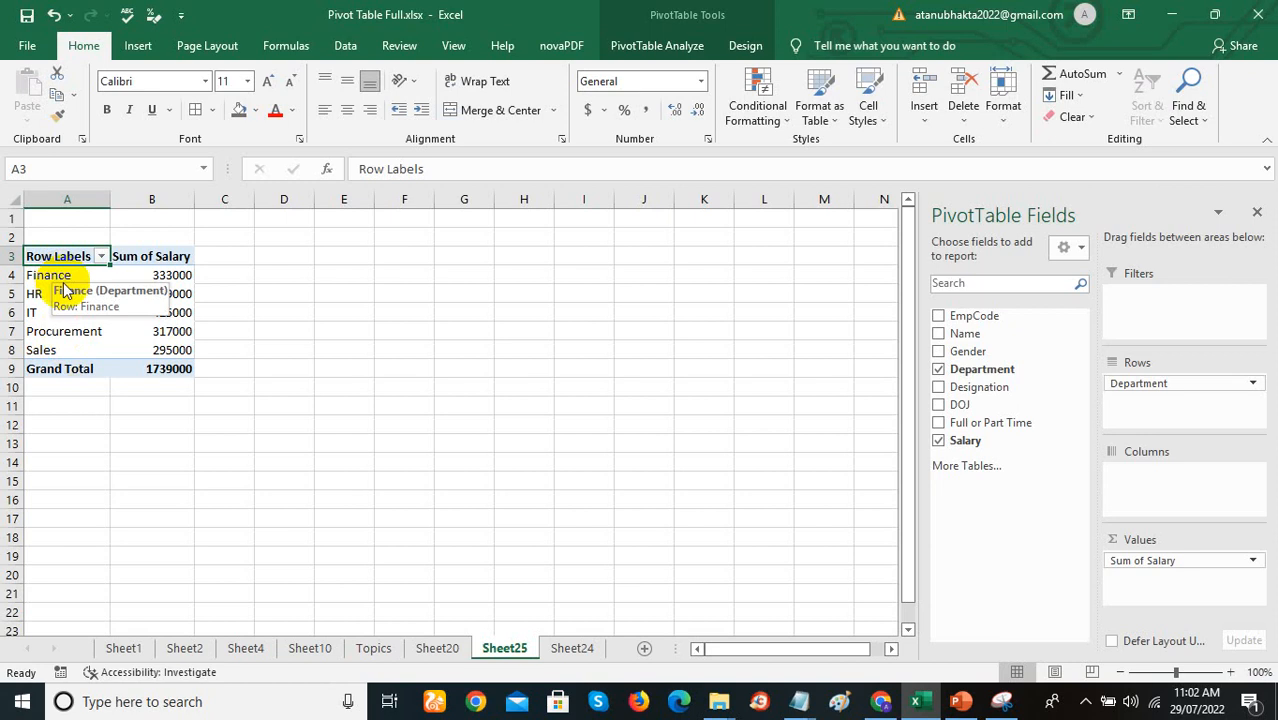
mouse_move(116, 368)
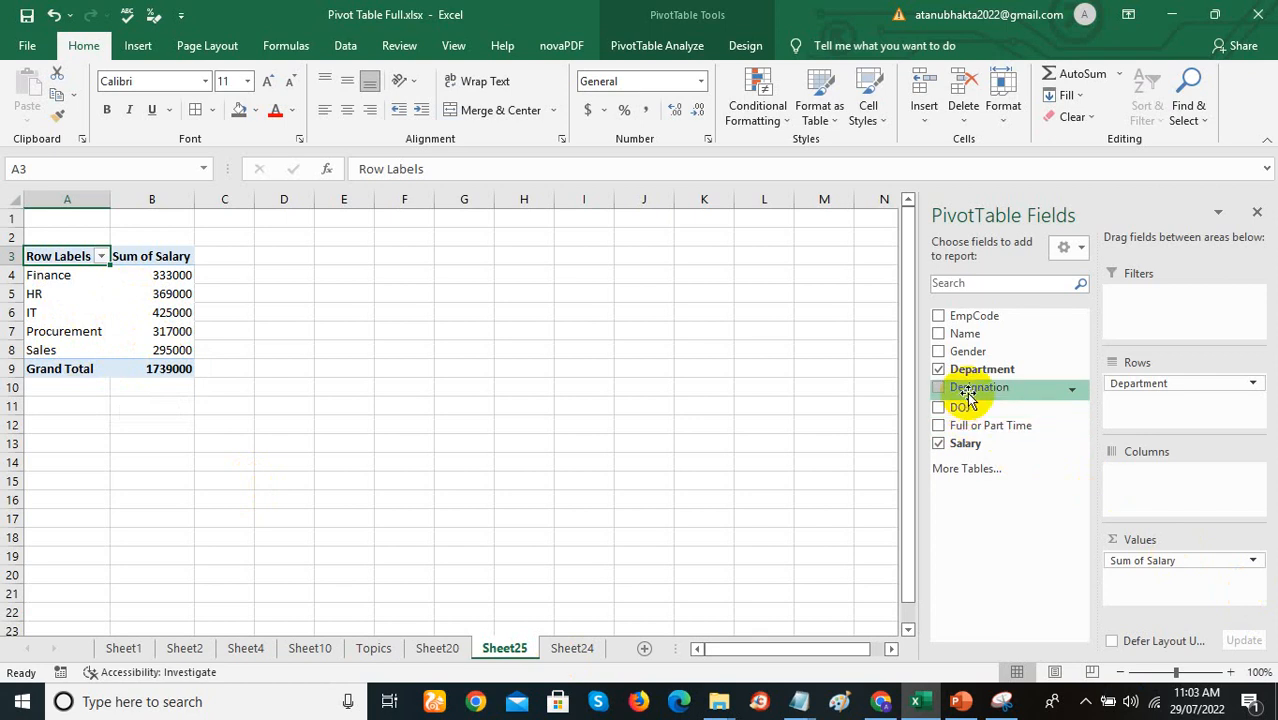
Step: Add Designation to the pivot table's rows below Department and move Department to the report filter
left_click_drag(966, 395, 1140, 418)
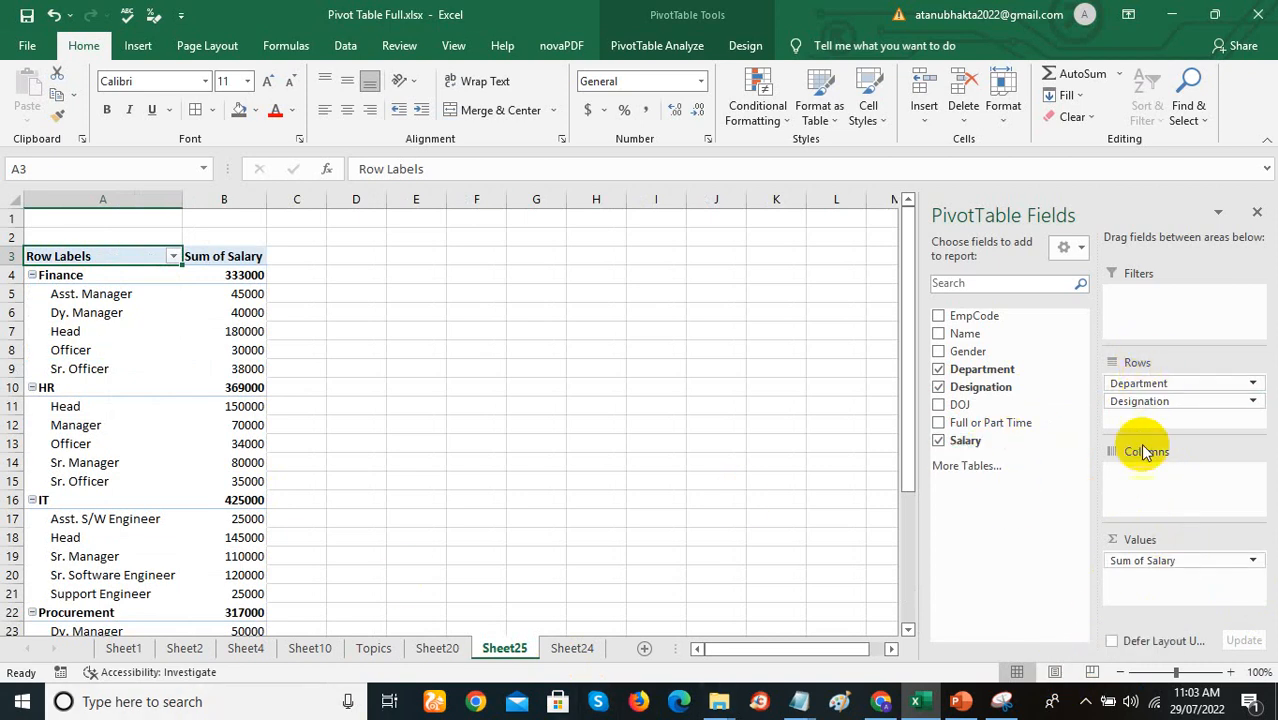
left_click_drag(1158, 383, 1165, 293)
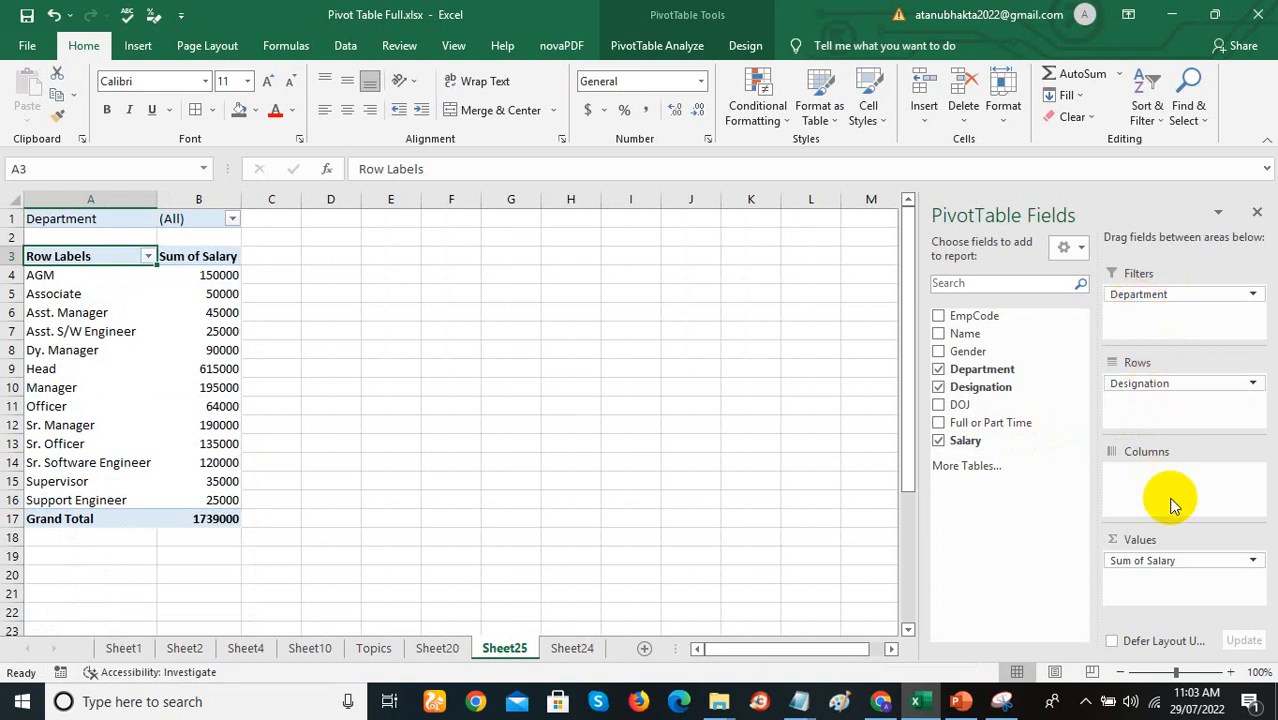
Step: Place Gender in the pivot table's columns and add Count of Gender to the values ahead of Sum of Salary
left_click_drag(1002, 351, 1143, 494)
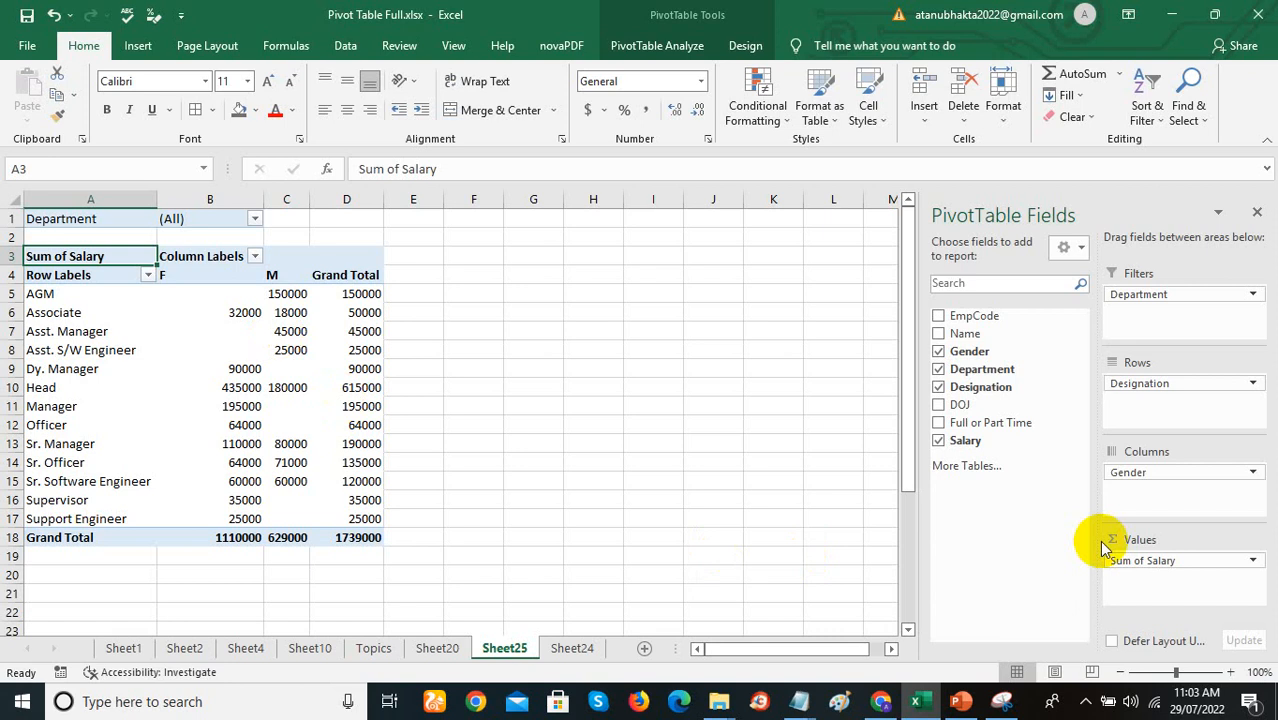
left_click_drag(969, 351, 1160, 598)
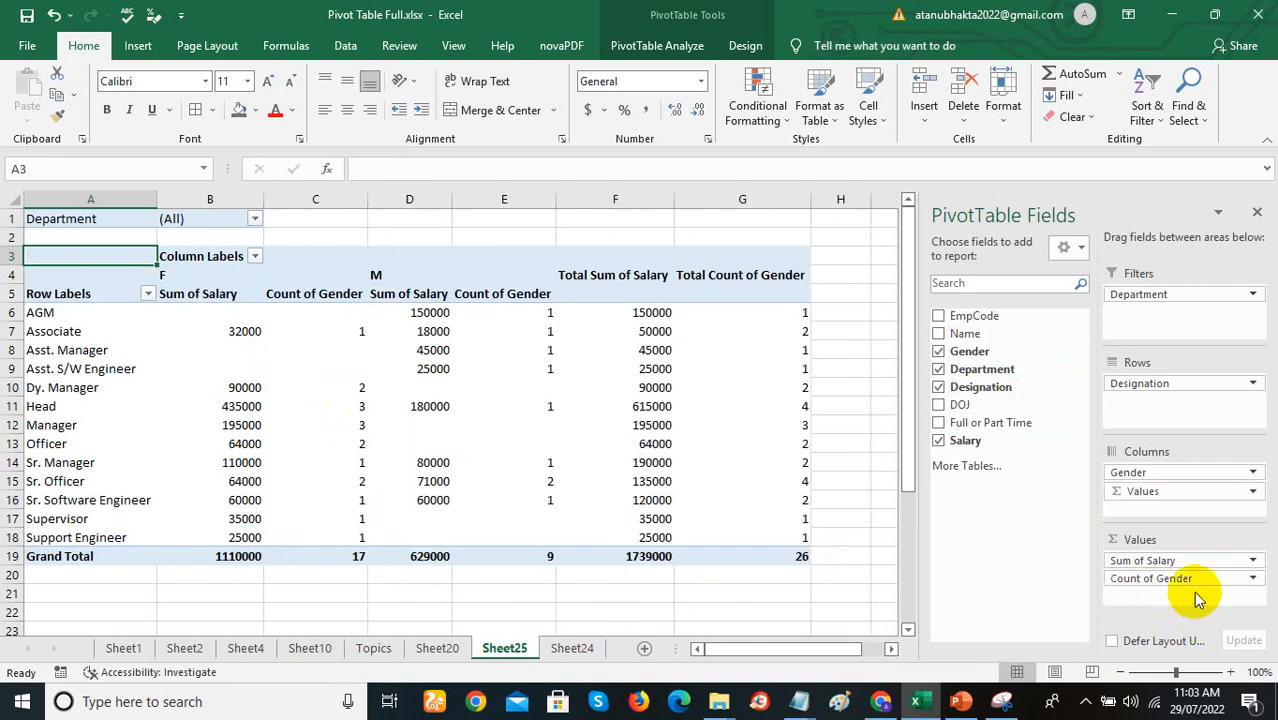
mouse_move(1170, 578)
left_mouse_down()
mouse_move(1170, 551)
mouse_move(1170, 562)
left_mouse_up()
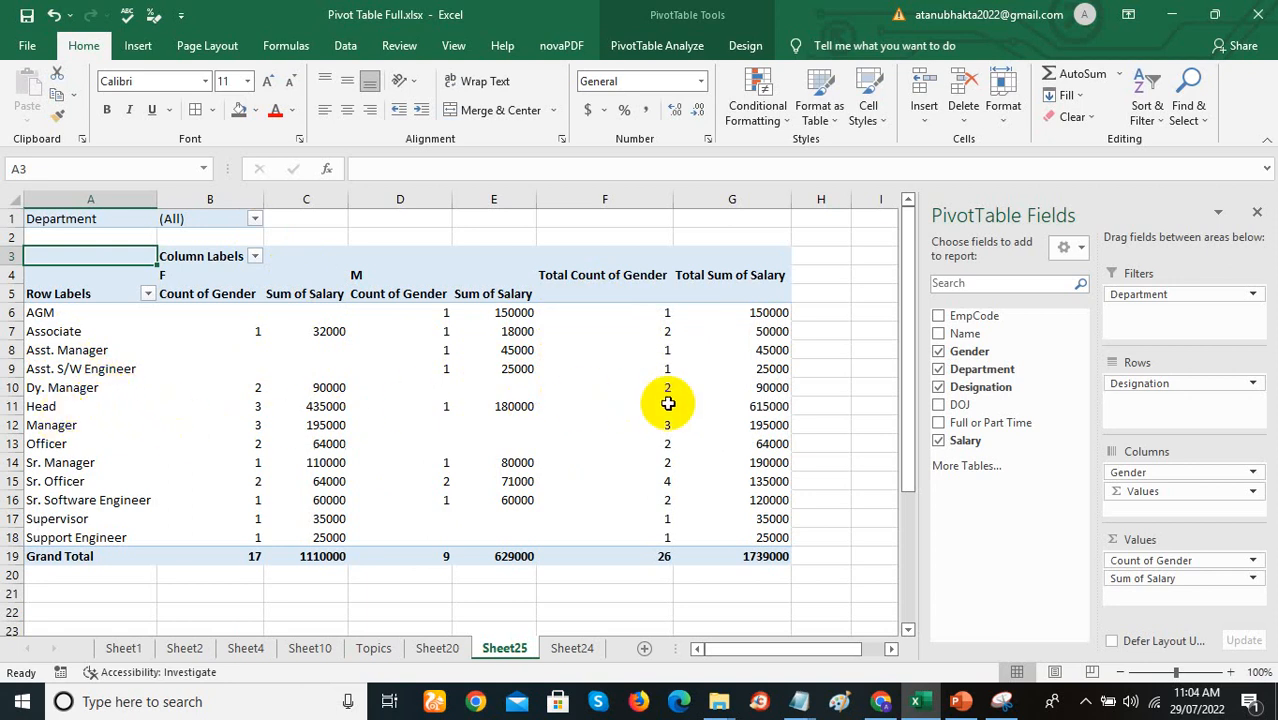
Step: Check the pivot table's grand totals for gender count and salary against the designation rows and gender columns
left_click(660, 557)
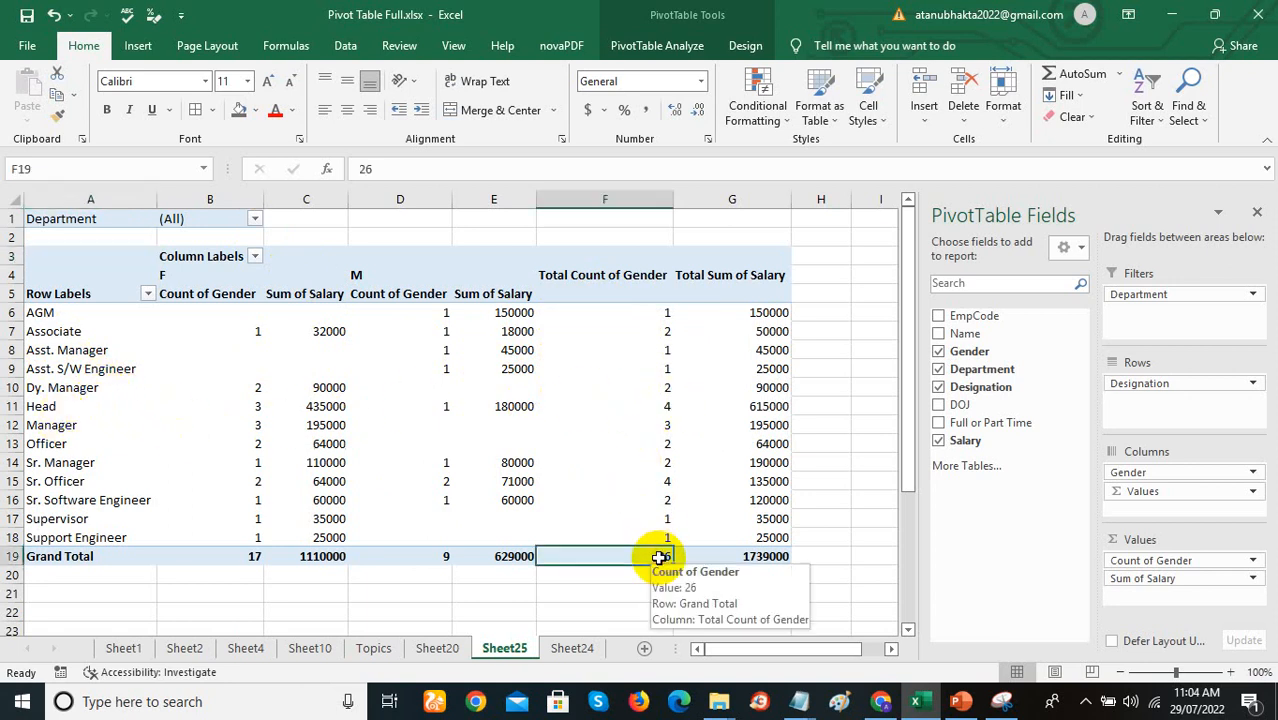
left_click(750, 558)
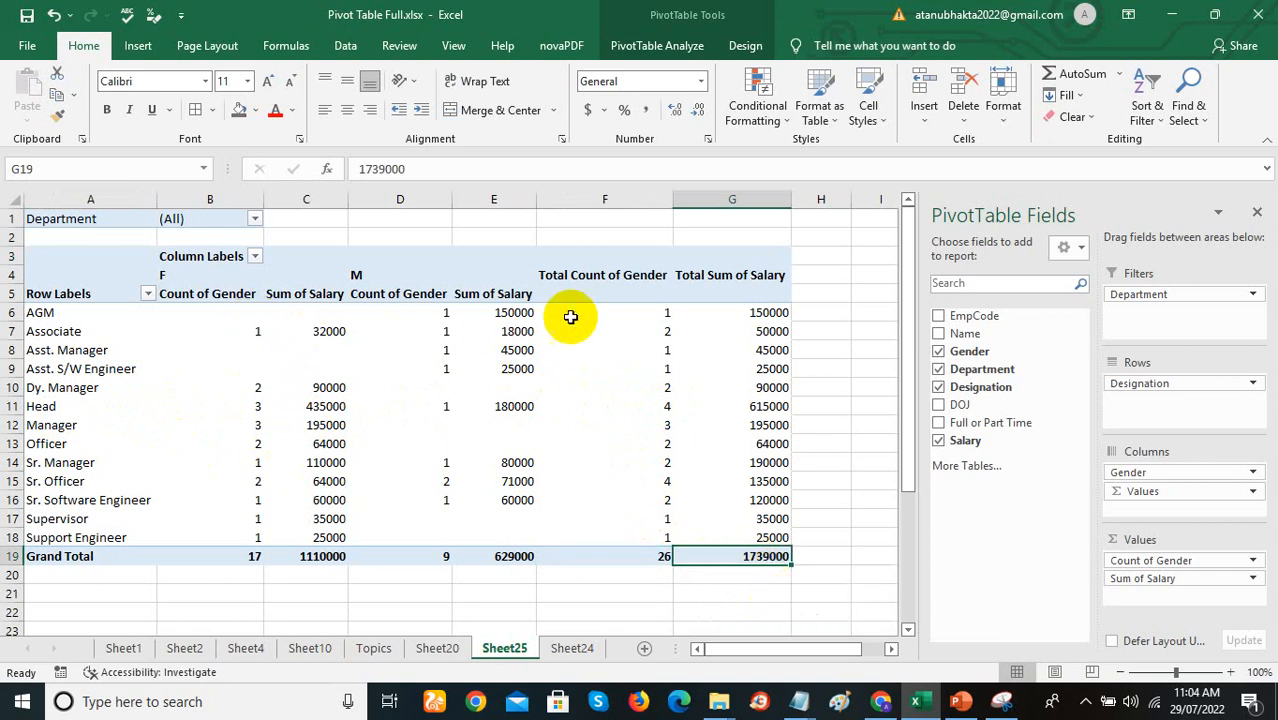
left_click_drag(765, 312, 776, 533)
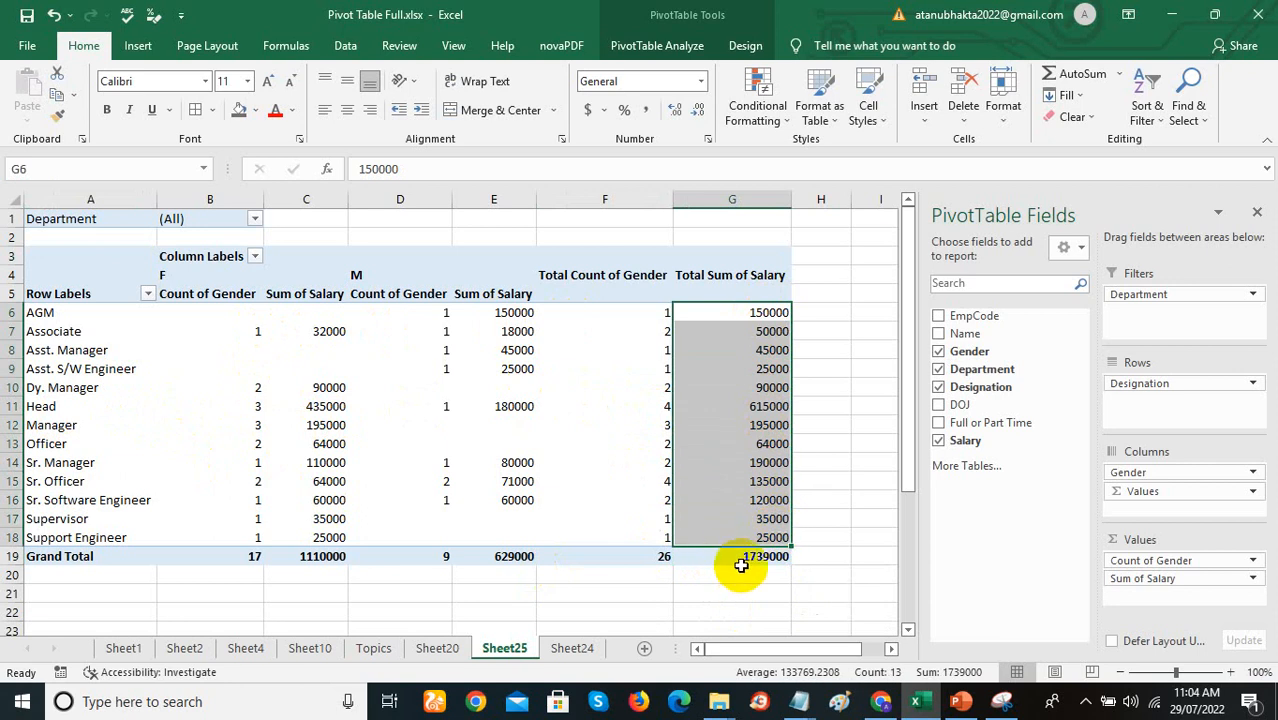
left_click_drag(252, 560, 704, 587)
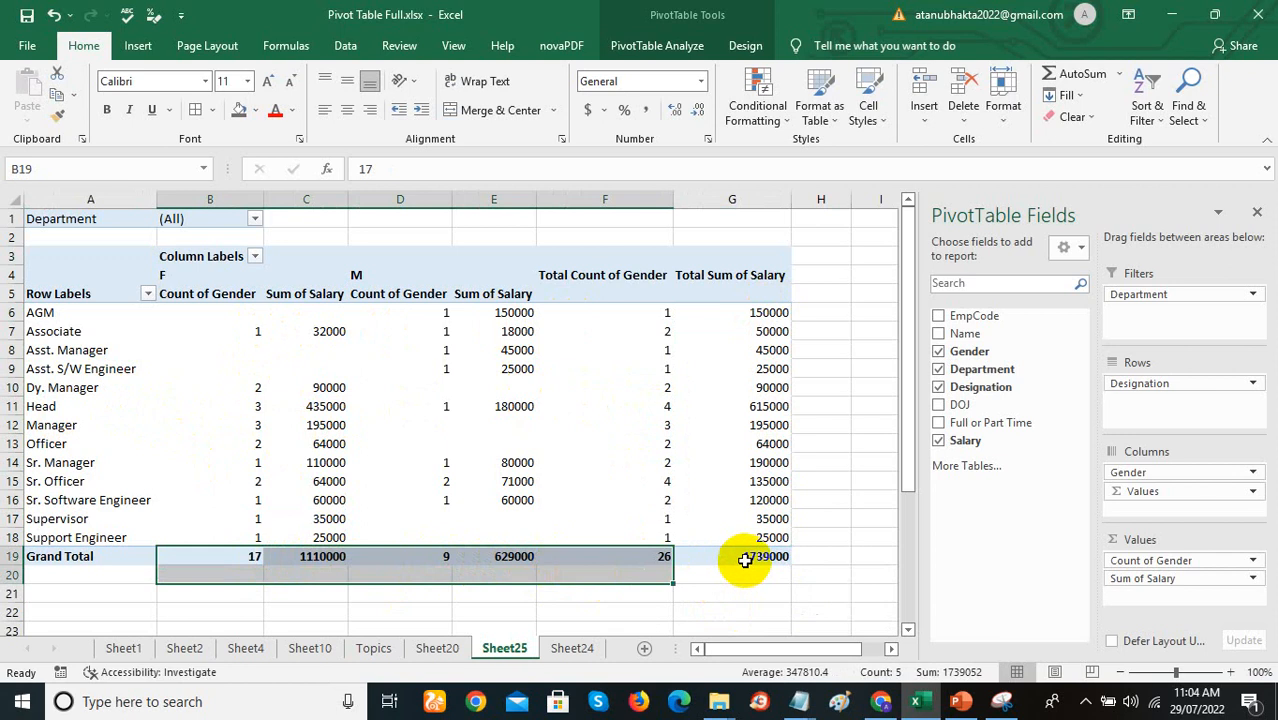
left_click(745, 558)
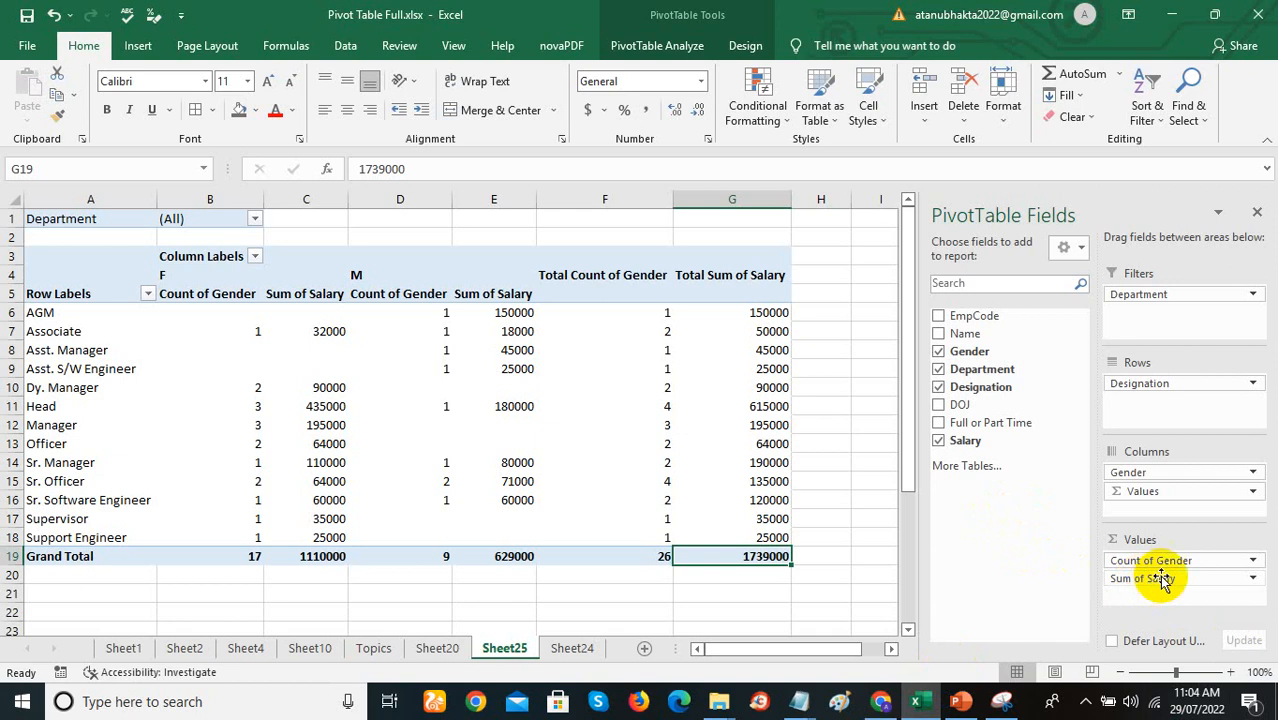
Step: Check which calculation summarizes the Count of Gender field in its value field settings
left_click(1256, 566)
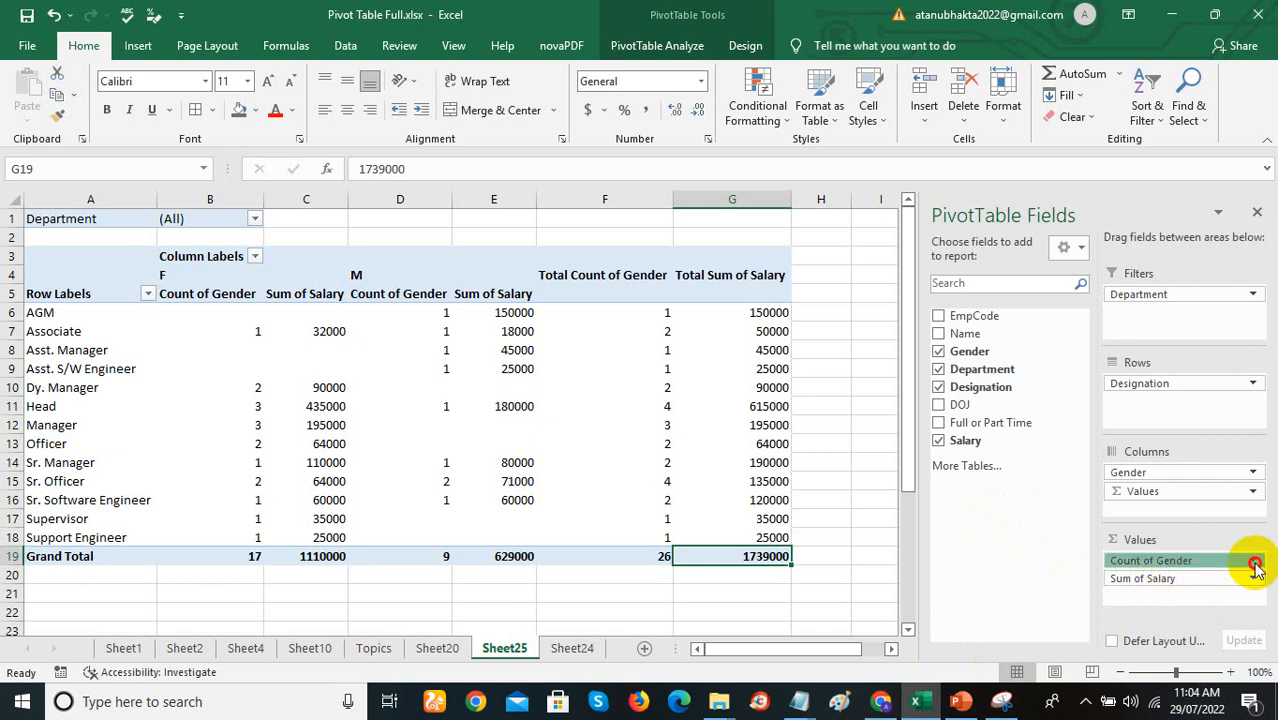
left_click(1189, 545)
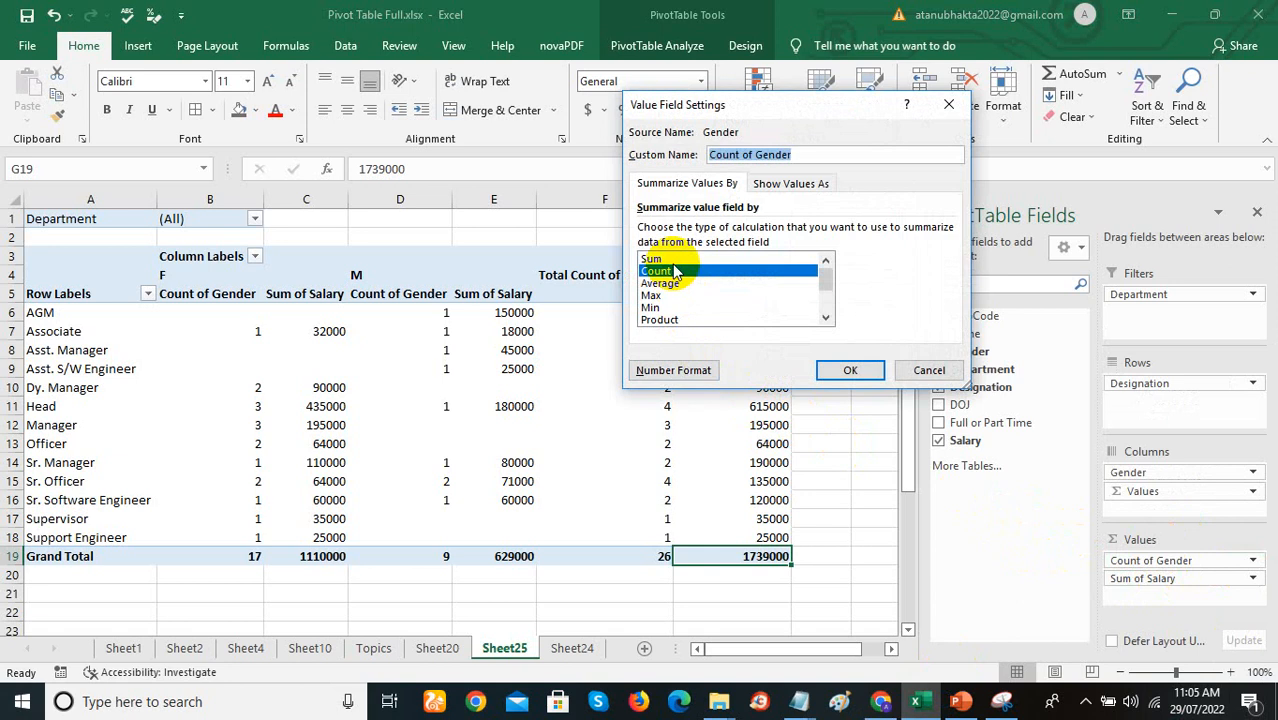
left_click(909, 372)
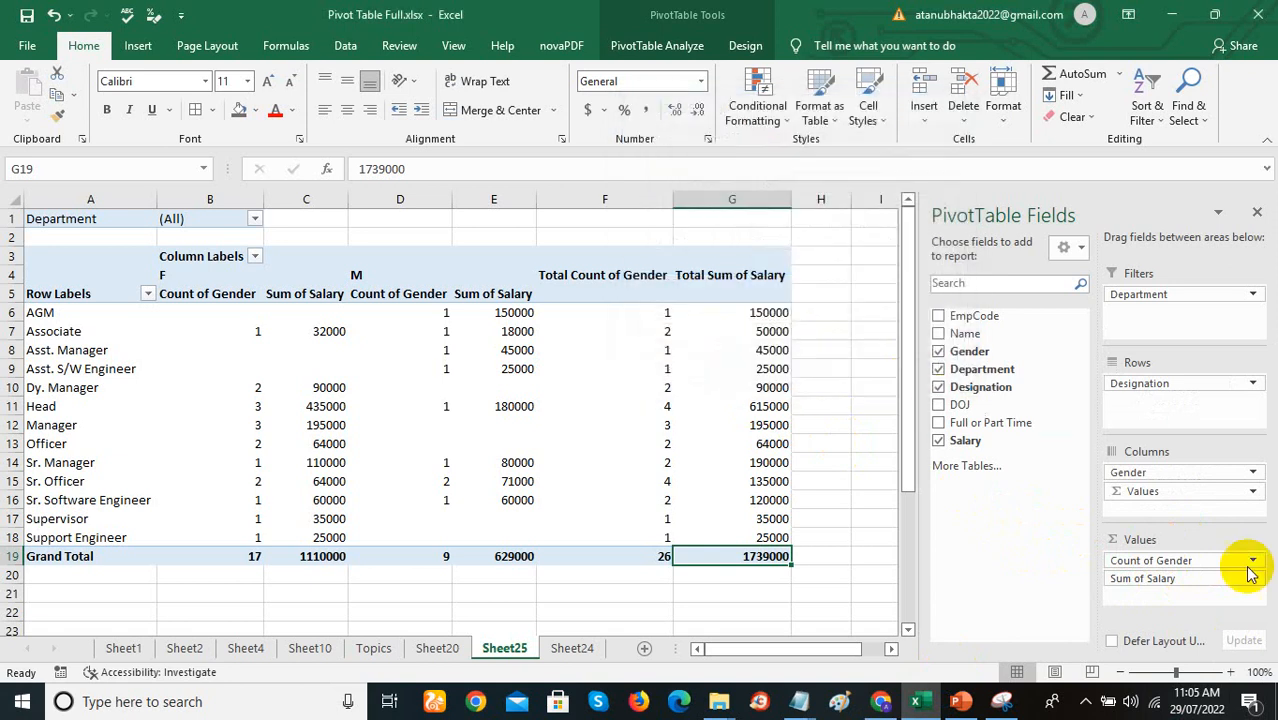
Step: Summarize the pivot table's Salary values by Average instead of Sum
left_click(1213, 579)
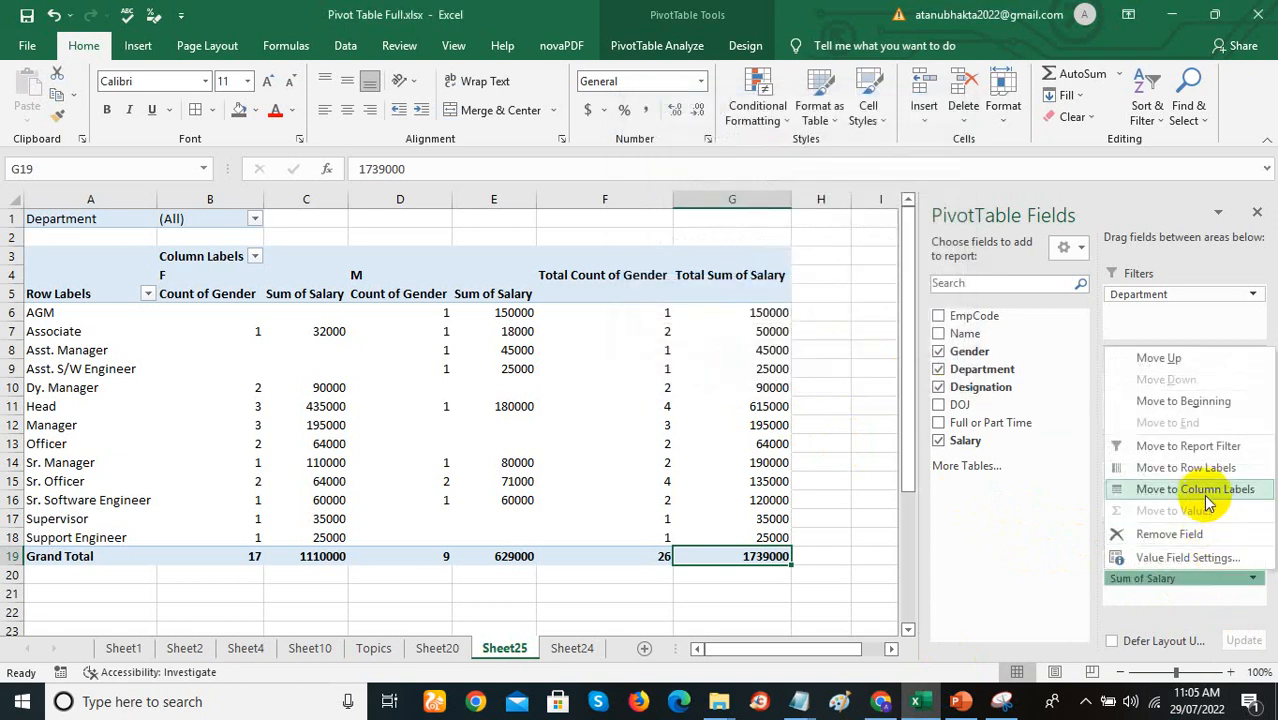
left_click(1195, 557)
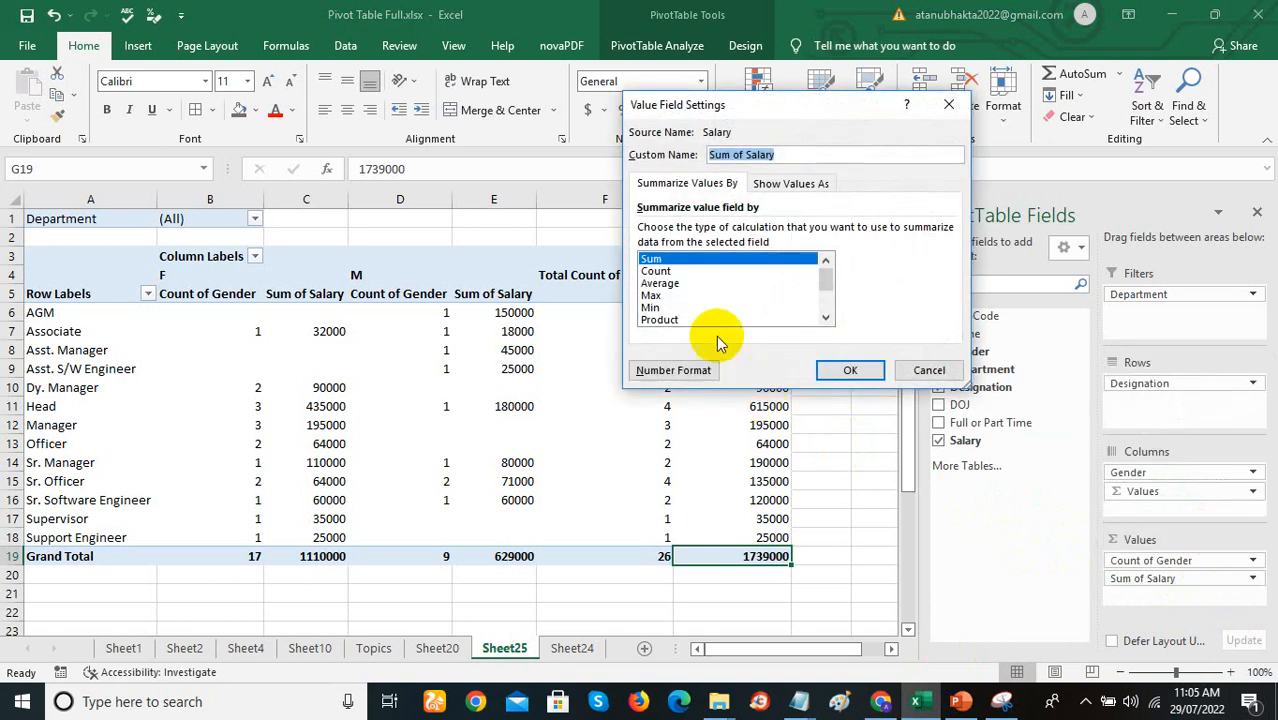
left_click(662, 284)
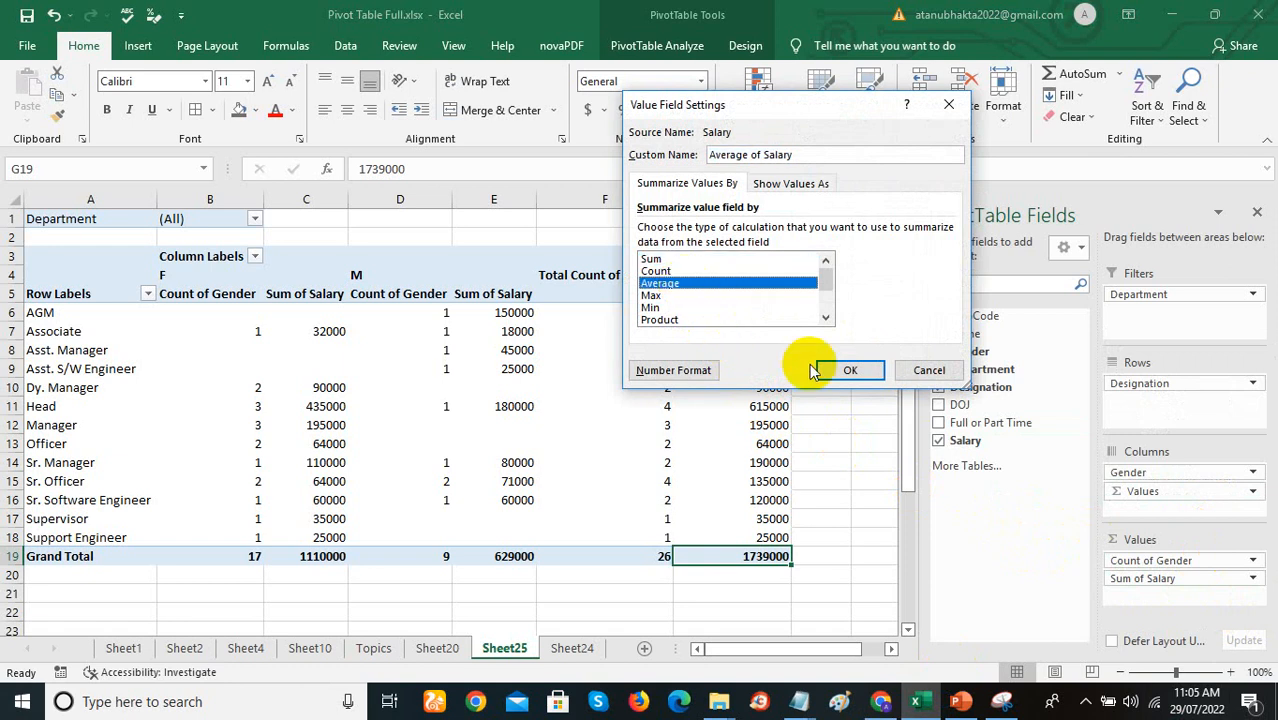
left_click(845, 372)
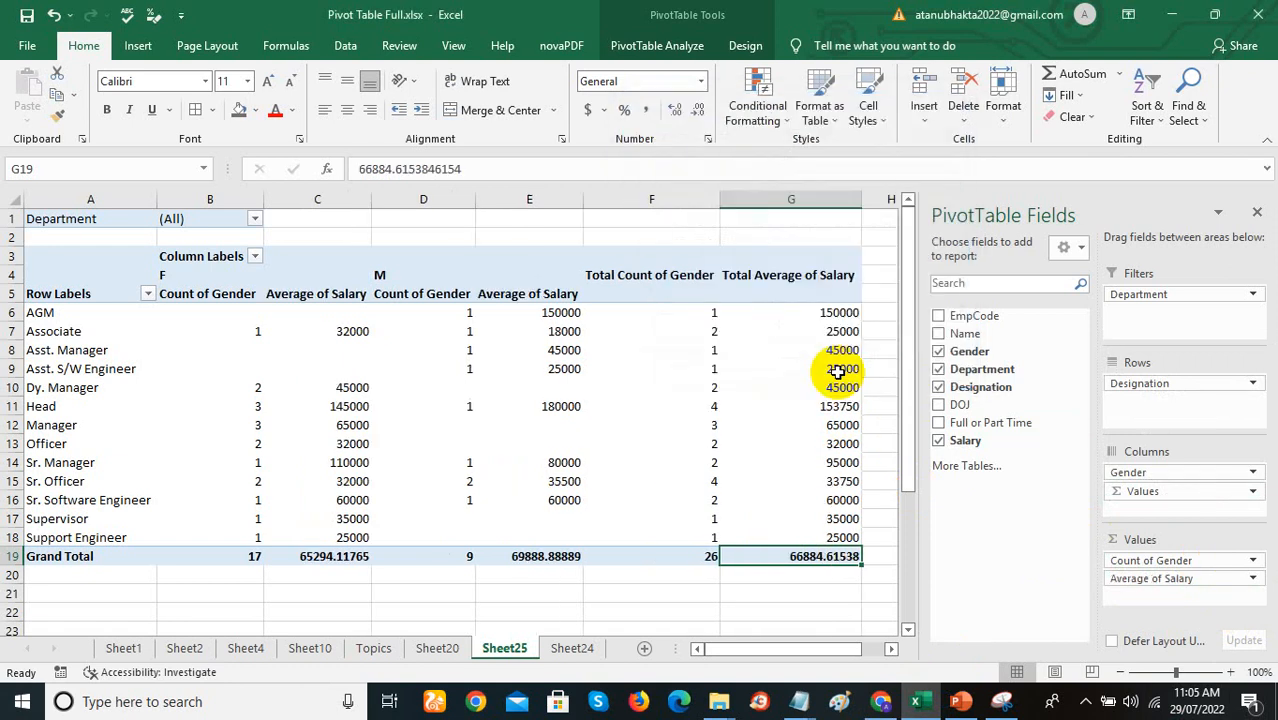
mouse_move(838, 371)
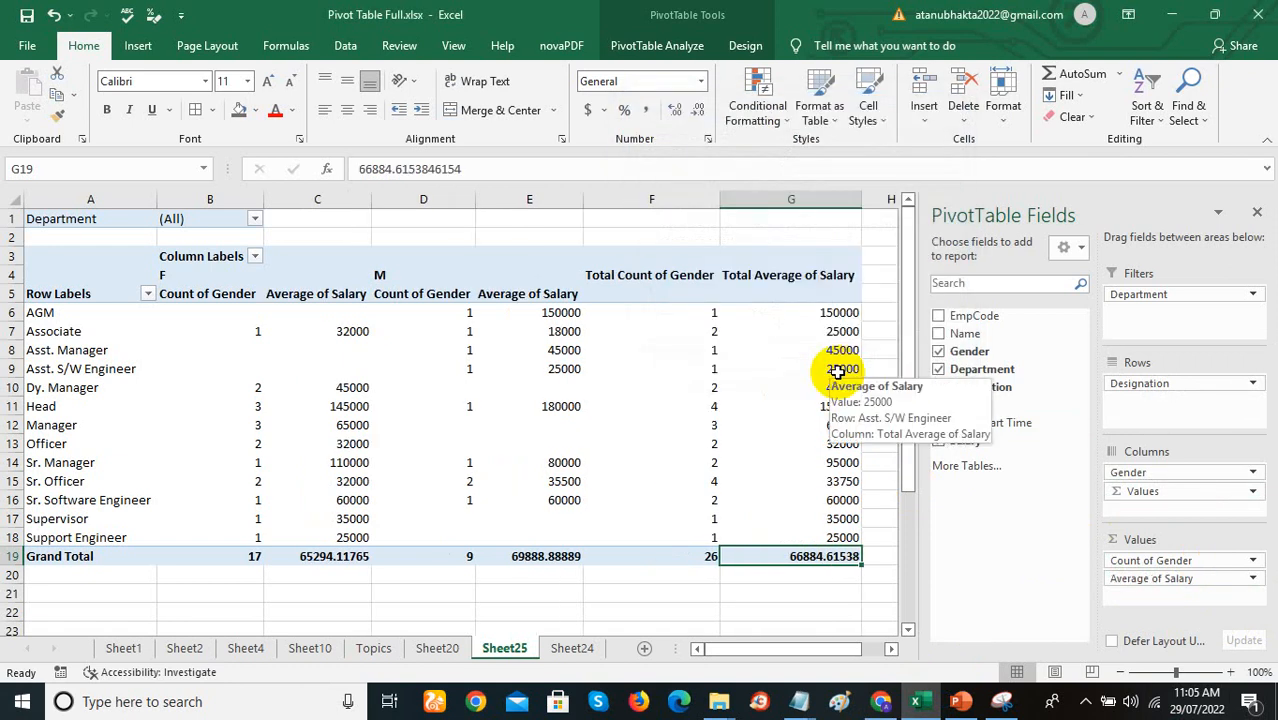
Step: Change the calculation of the pivot table's Salary value field to Max
left_click(1150, 578)
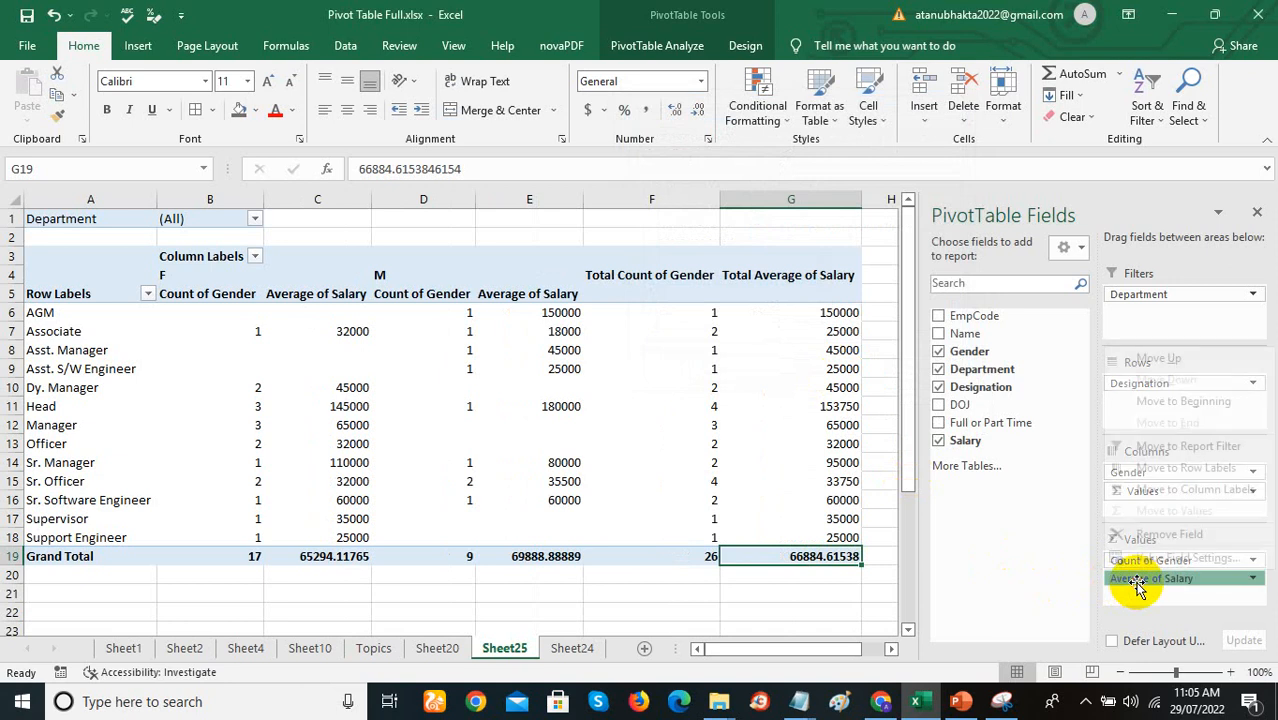
left_click(1185, 557)
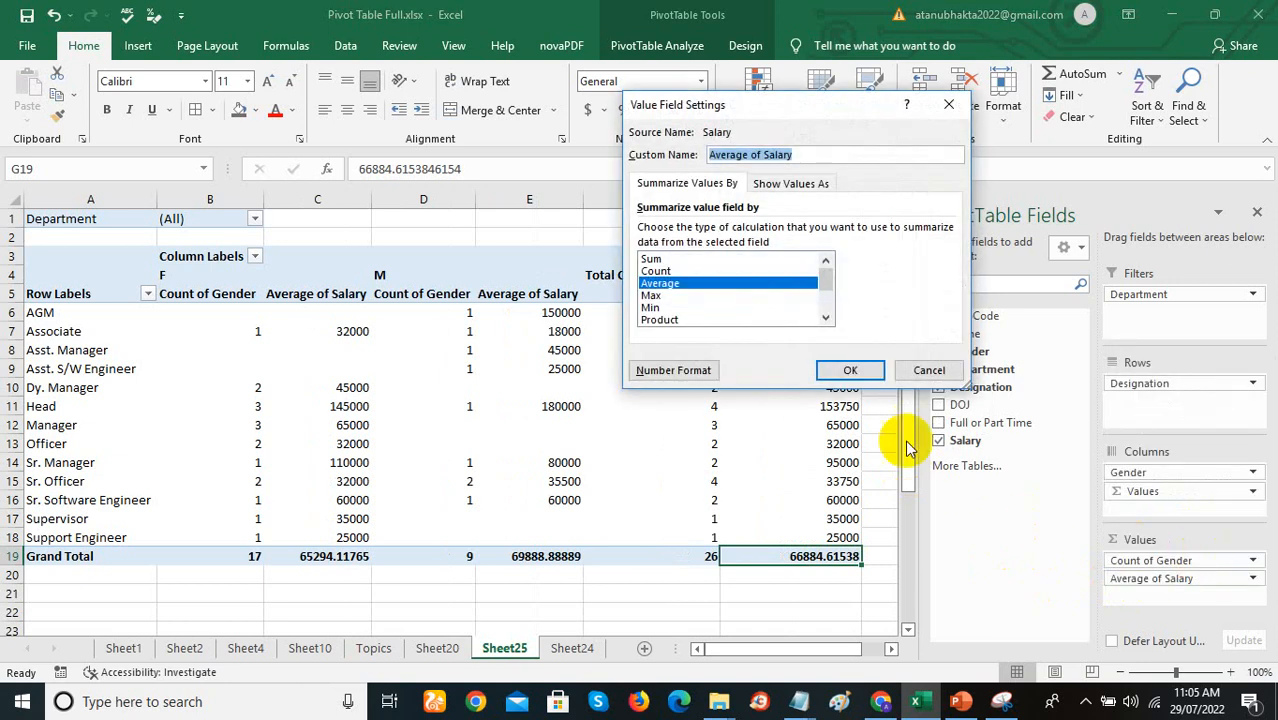
left_click(695, 297)
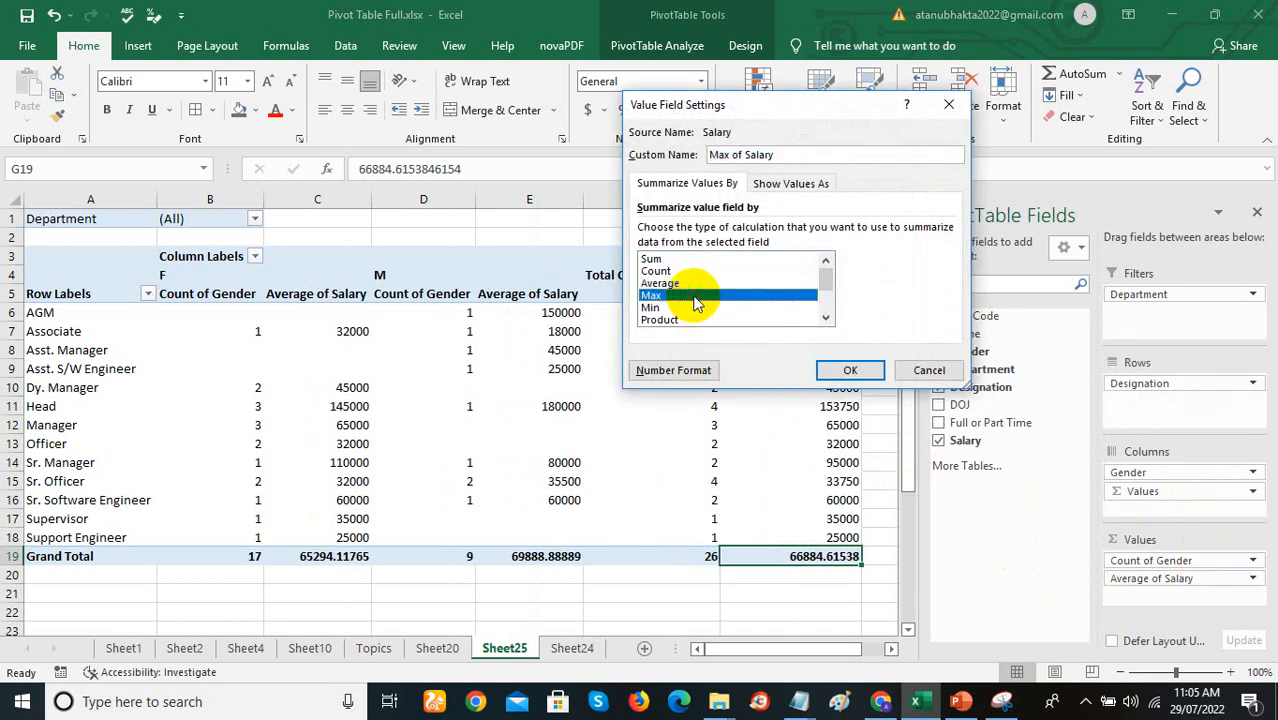
left_click(847, 369)
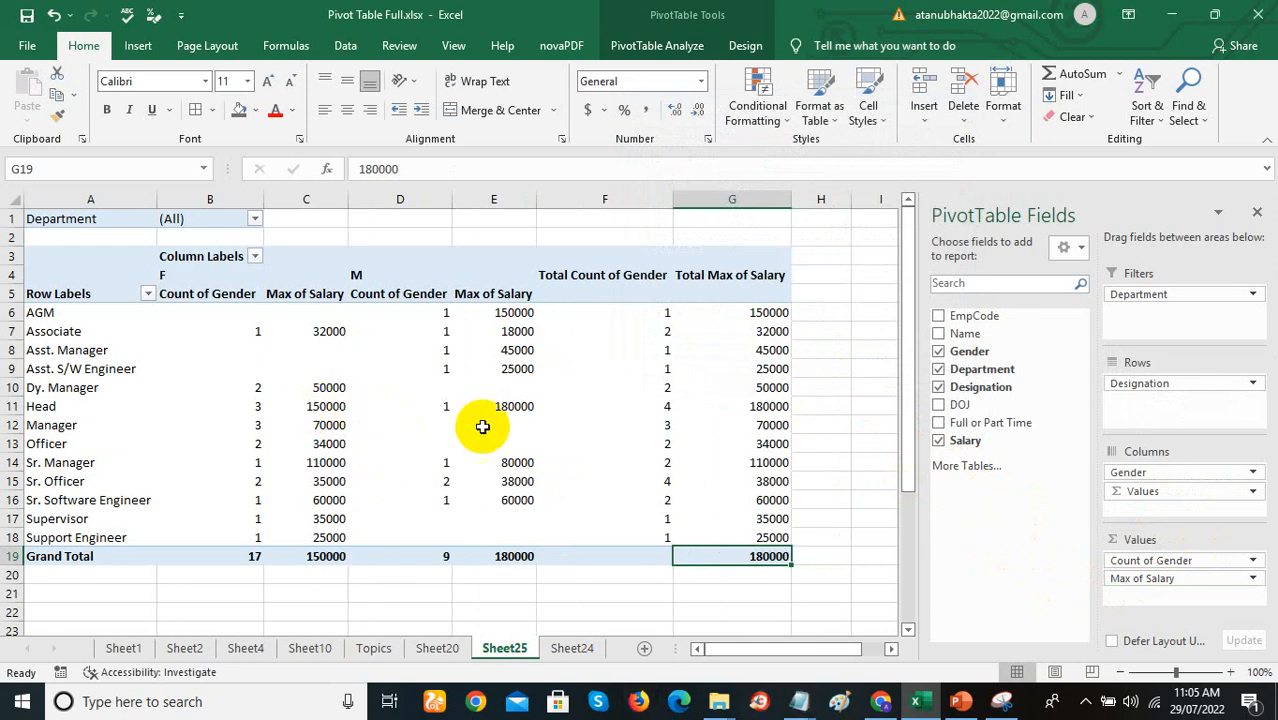
Step: Compare the maximum salaries of the Head designation for female, male and overall
left_click(324, 408)
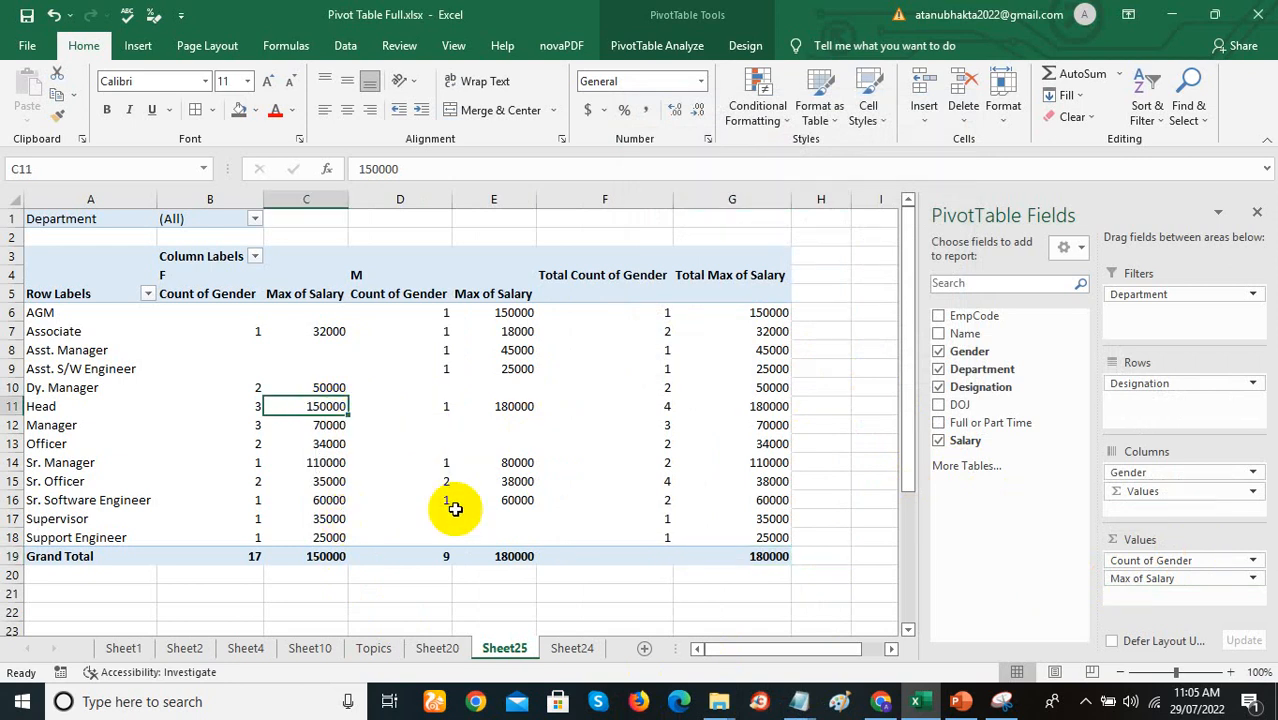
left_click(508, 407)
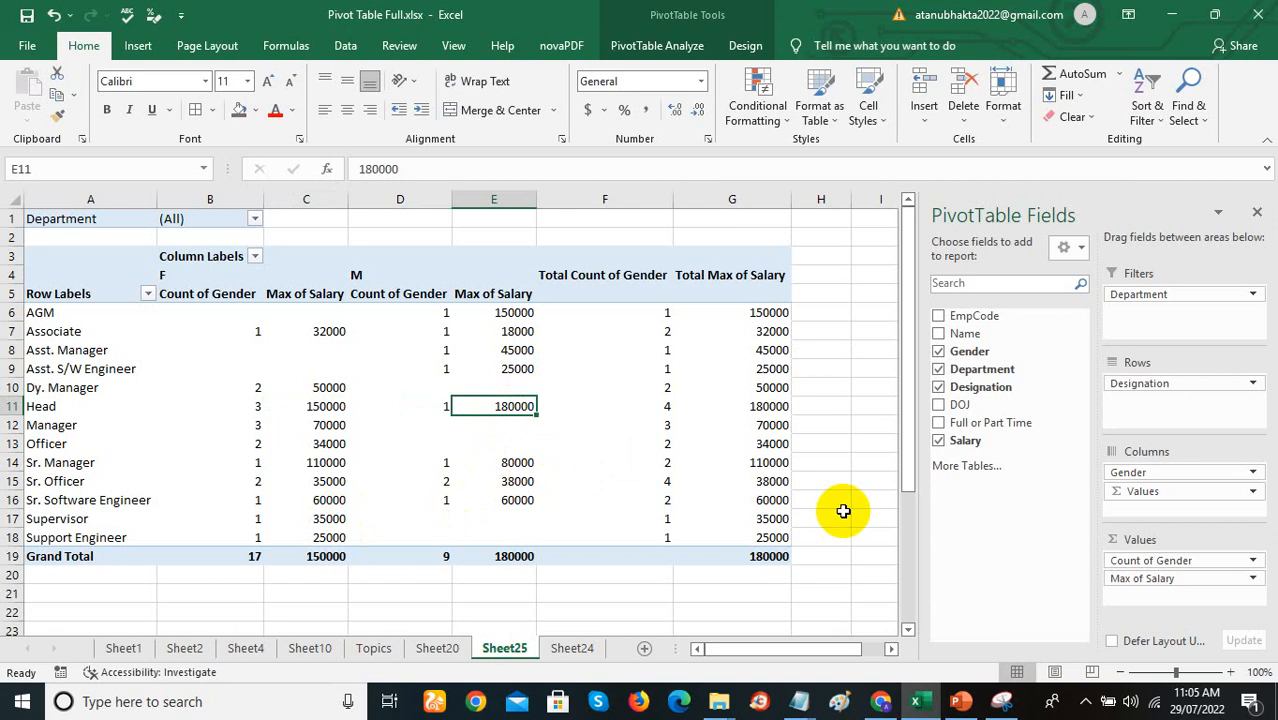
left_click(768, 407)
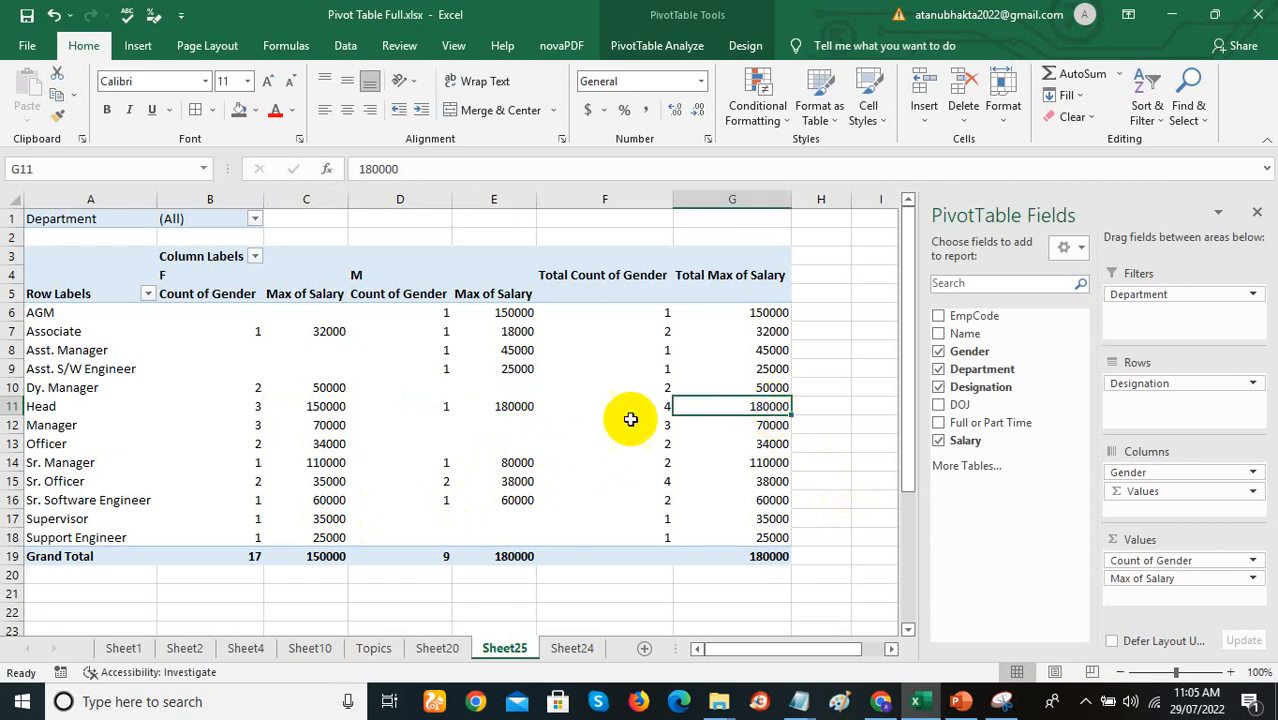
left_click(518, 406)
left_click(768, 406)
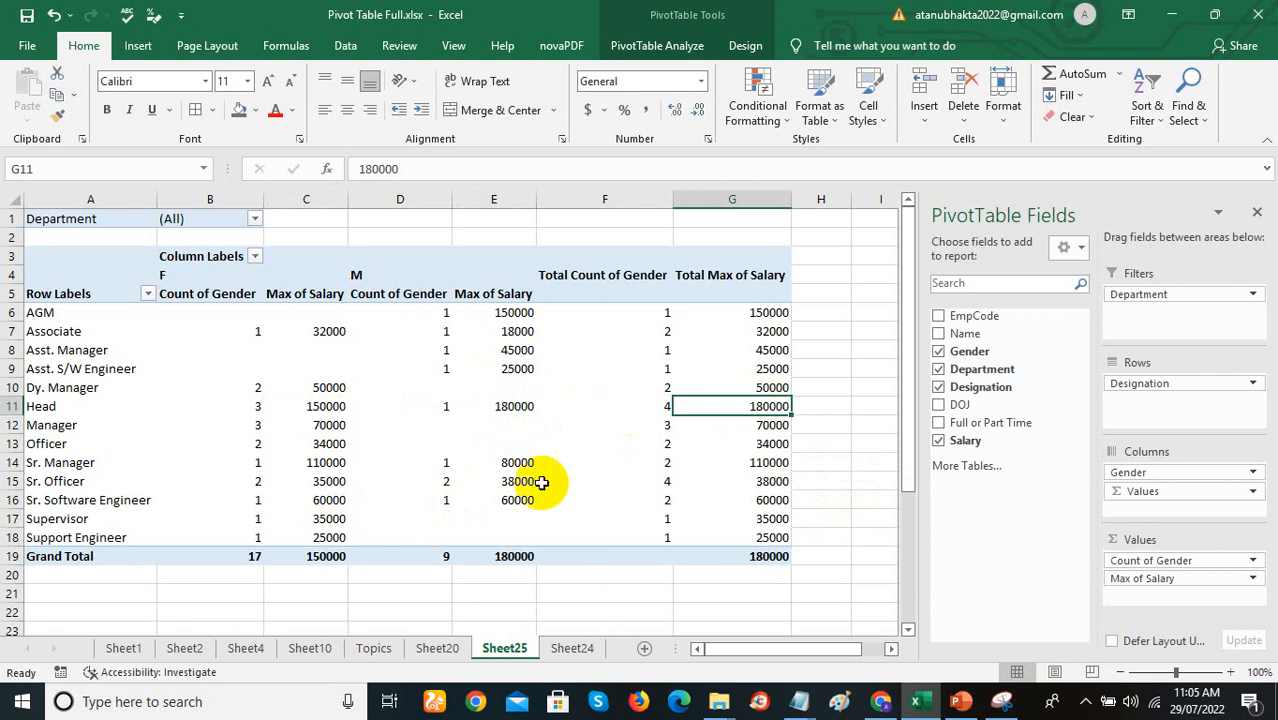
Step: Rename the Count of Gender header under column F to Female Gender
left_click(104, 295)
left_click(208, 295)
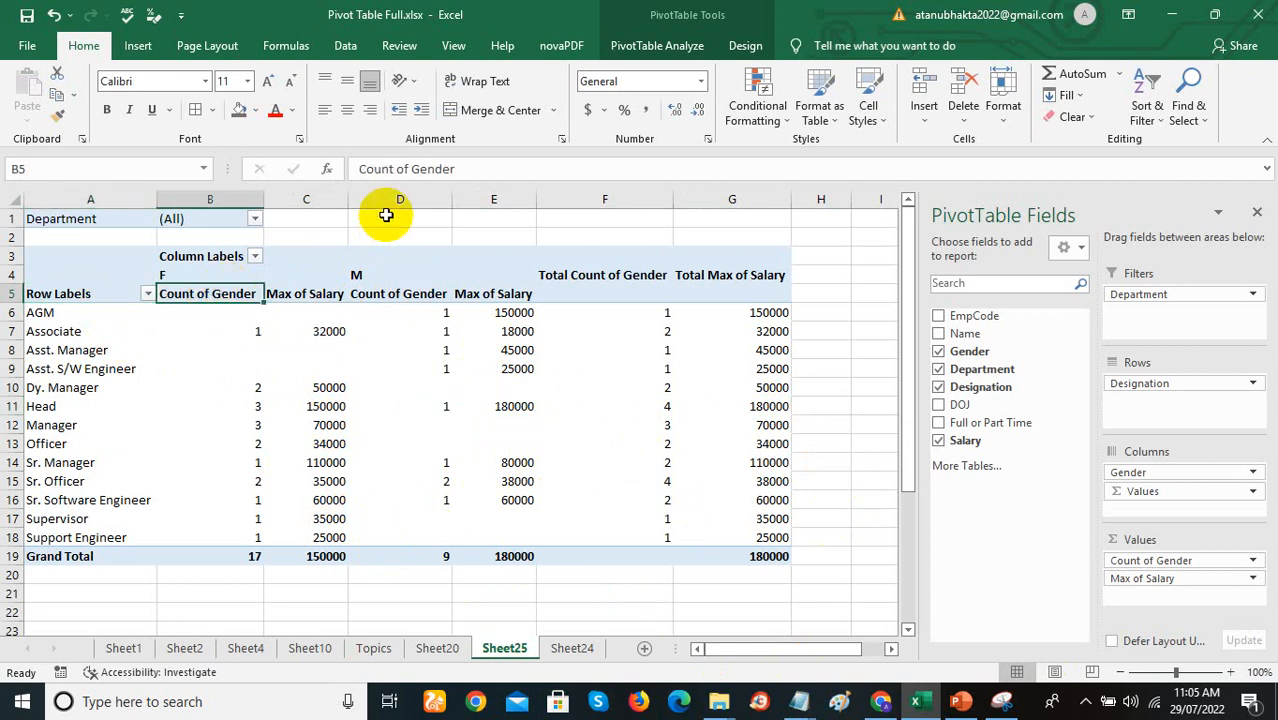
left_click(398, 170)
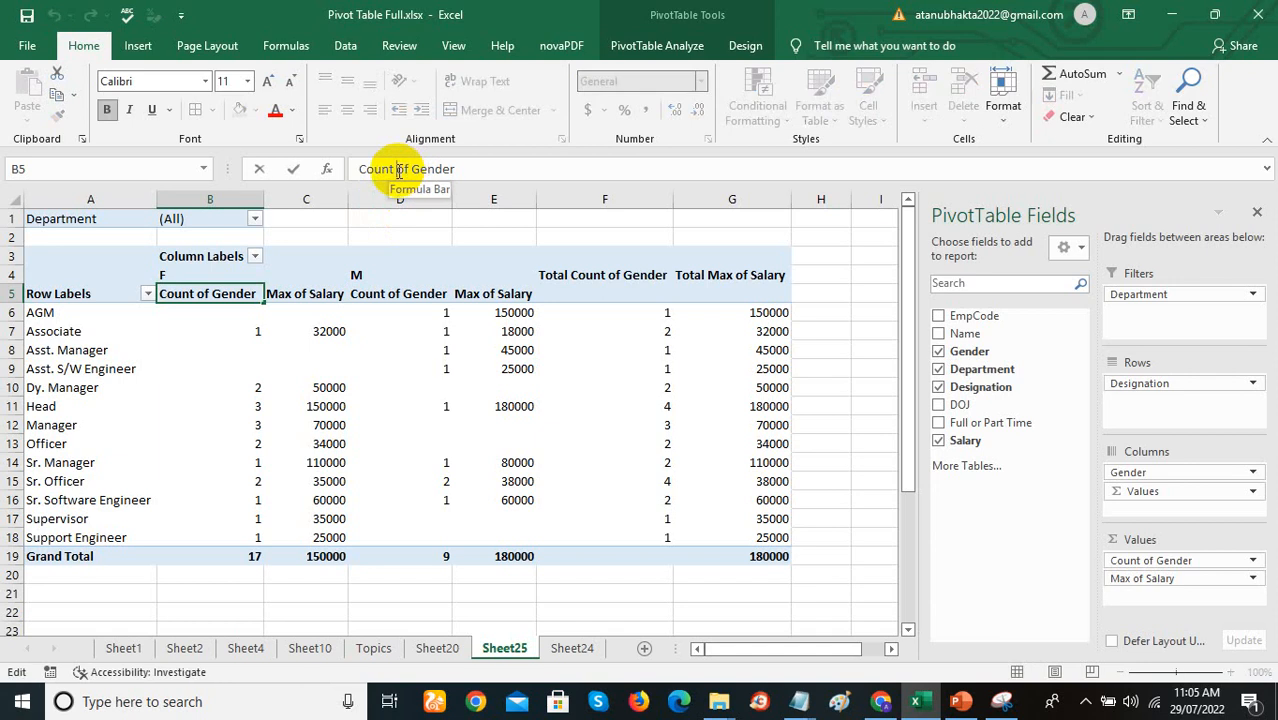
left_click_drag(408, 170, 352, 172)
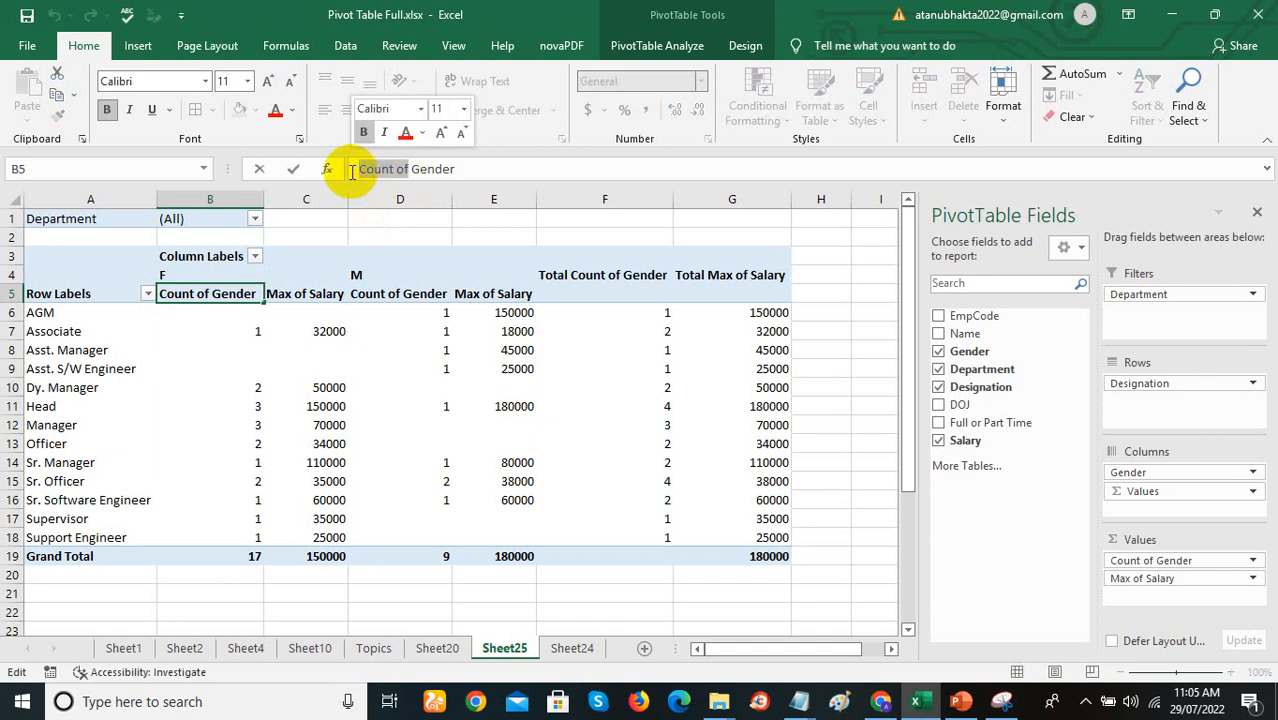
type("Fe")
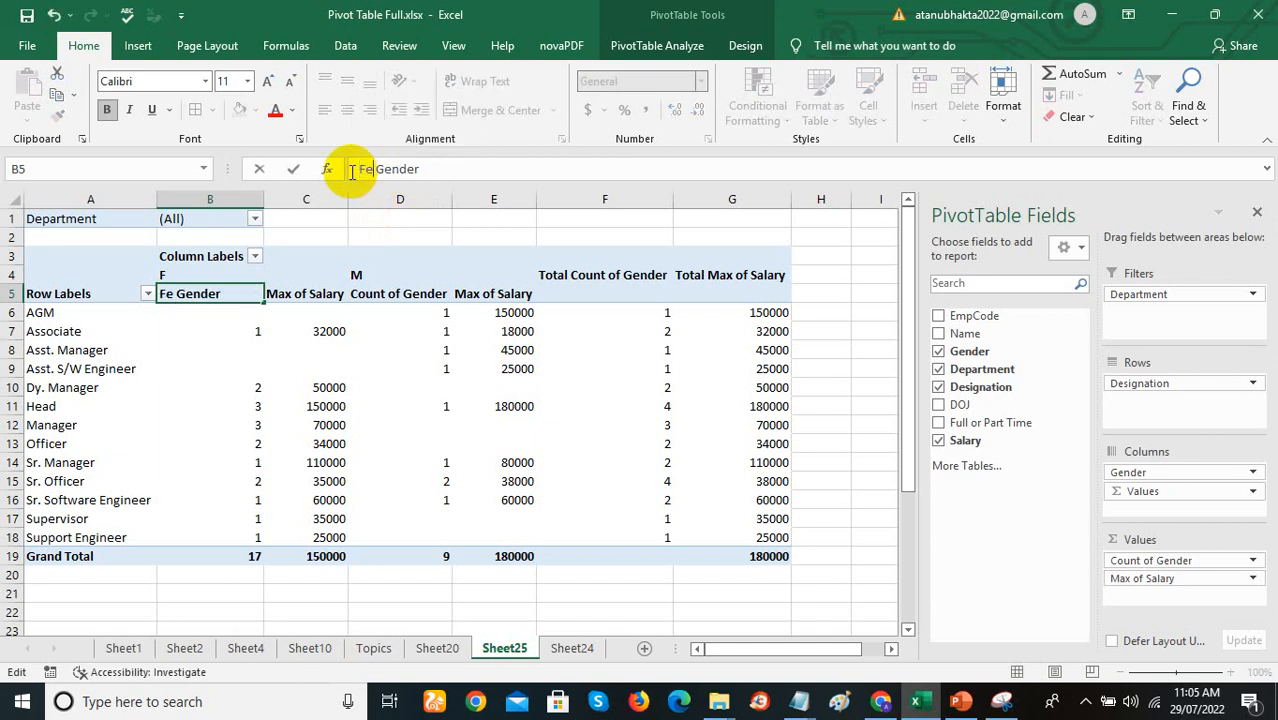
type("male")
key("Return")
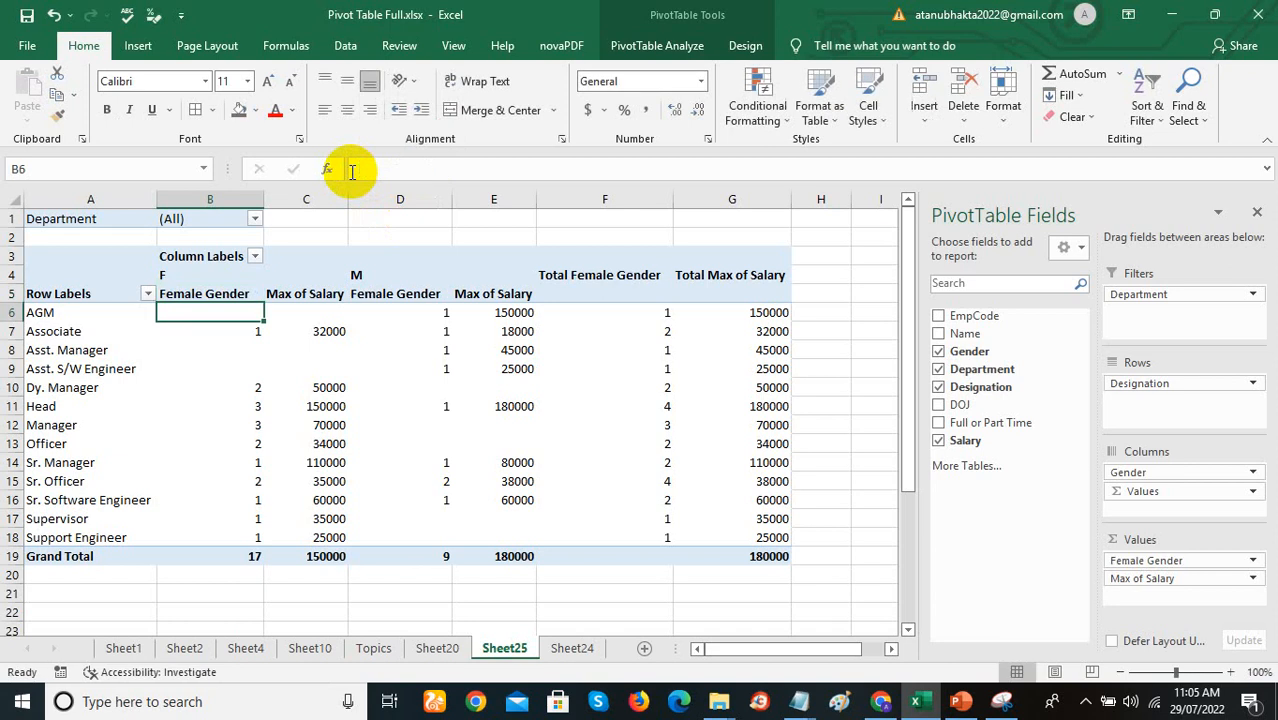
Step: Rename the gender count header under column M to Male Gender
left_click(398, 293)
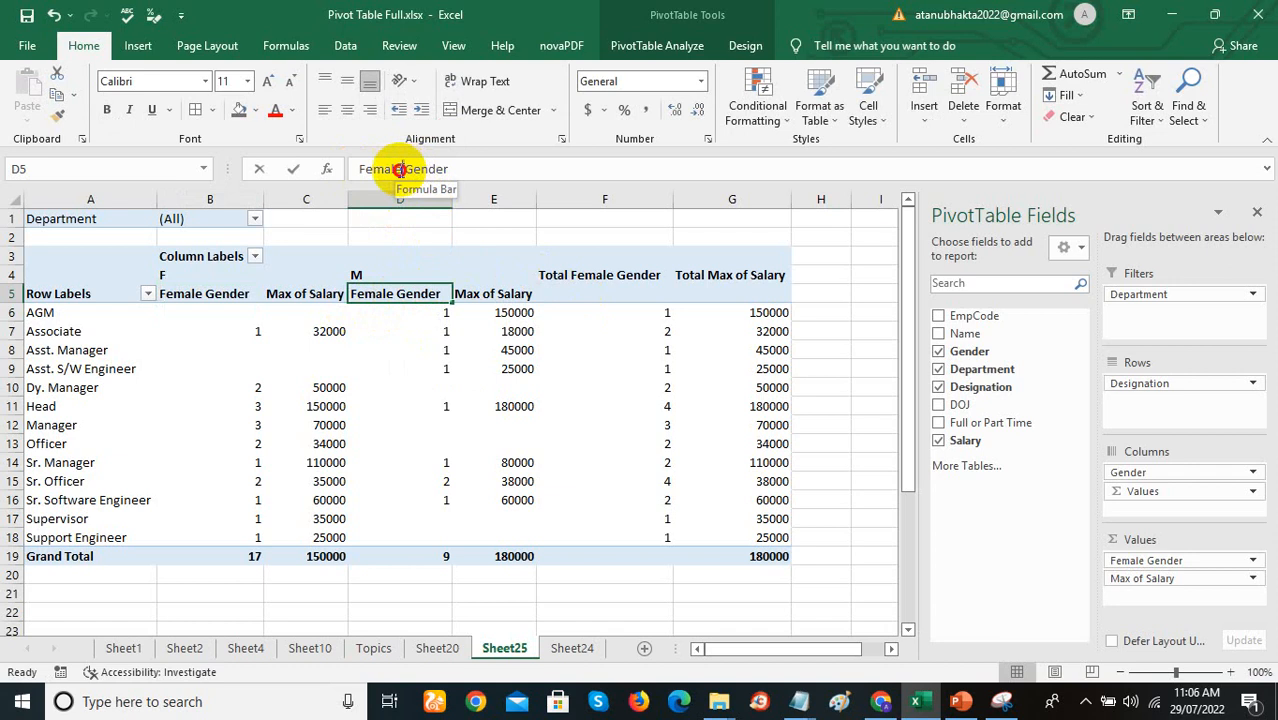
left_click_drag(401, 170, 345, 177)
type("M")
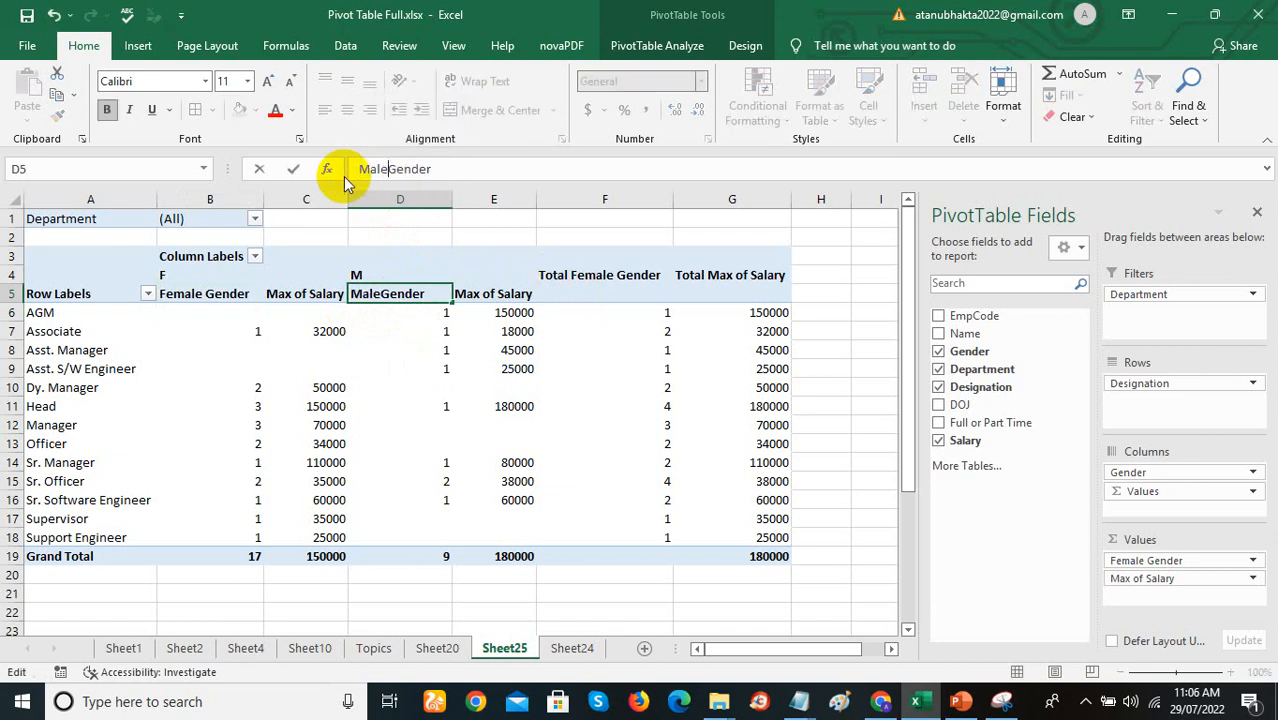
type("ale")
key("Return")
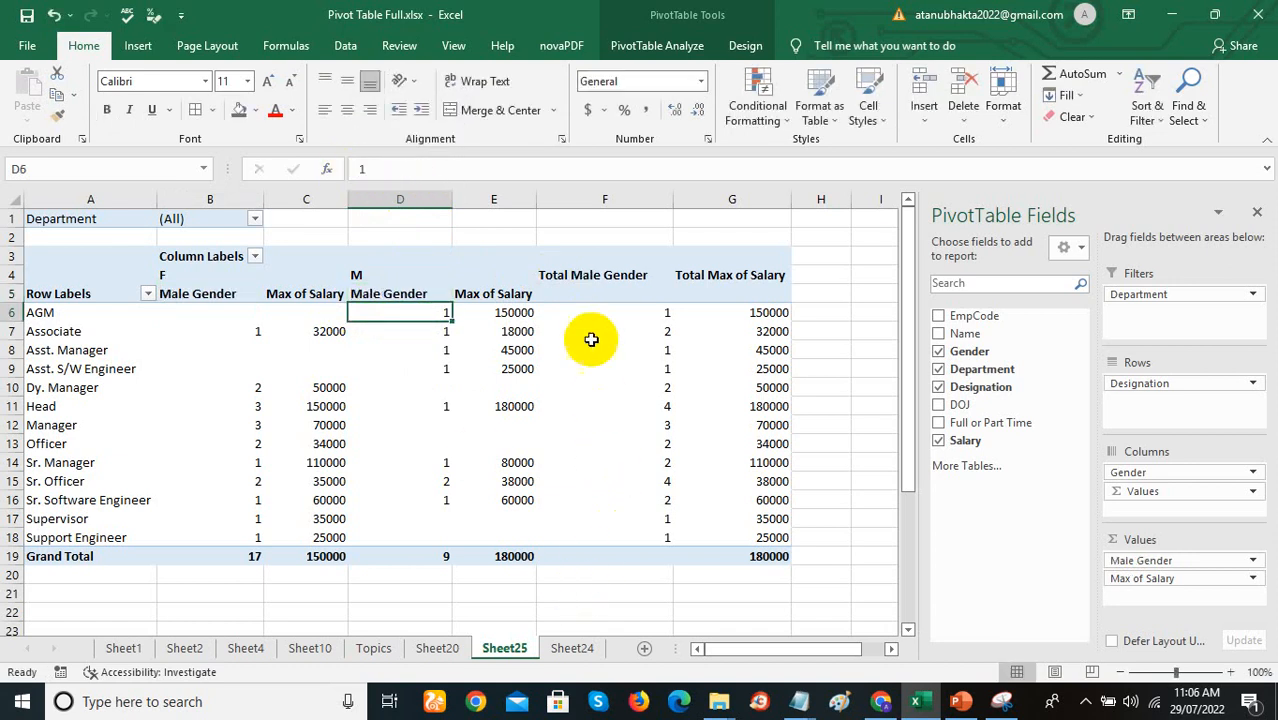
Step: Try to edit the text of the Total Male Gender header directly in its cell
left_click(576, 274)
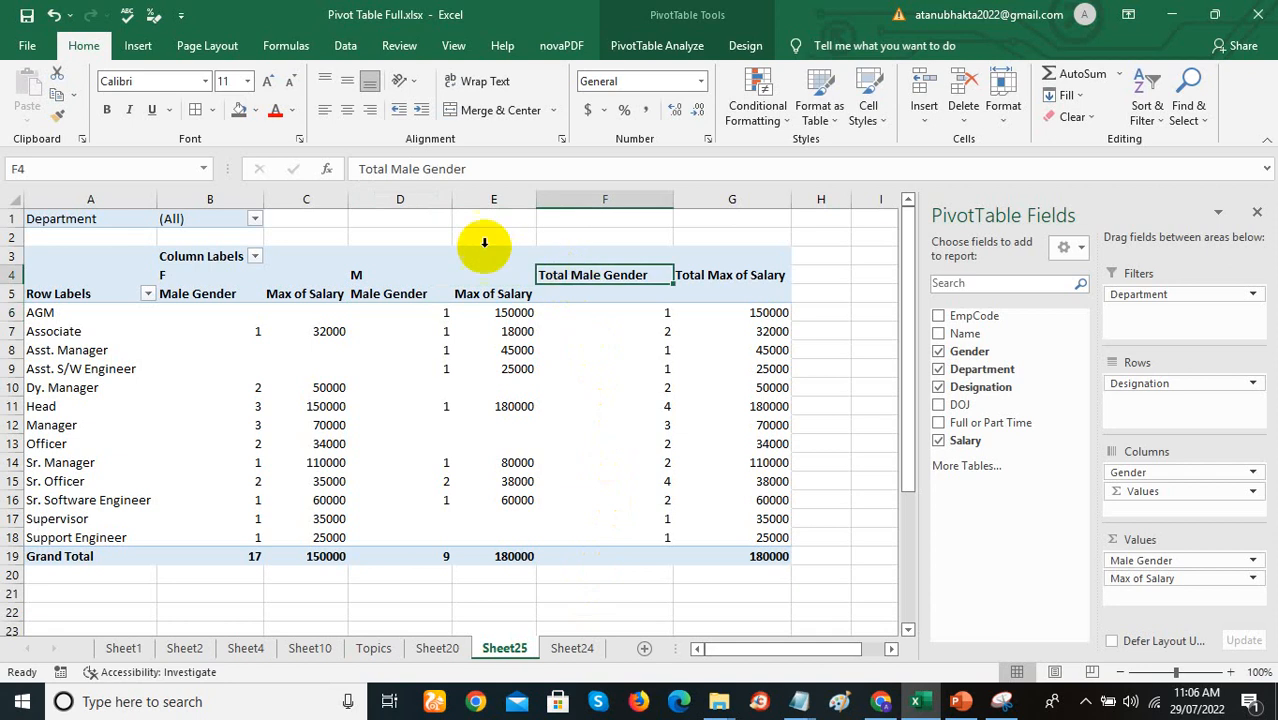
left_click(410, 169)
left_click(626, 399)
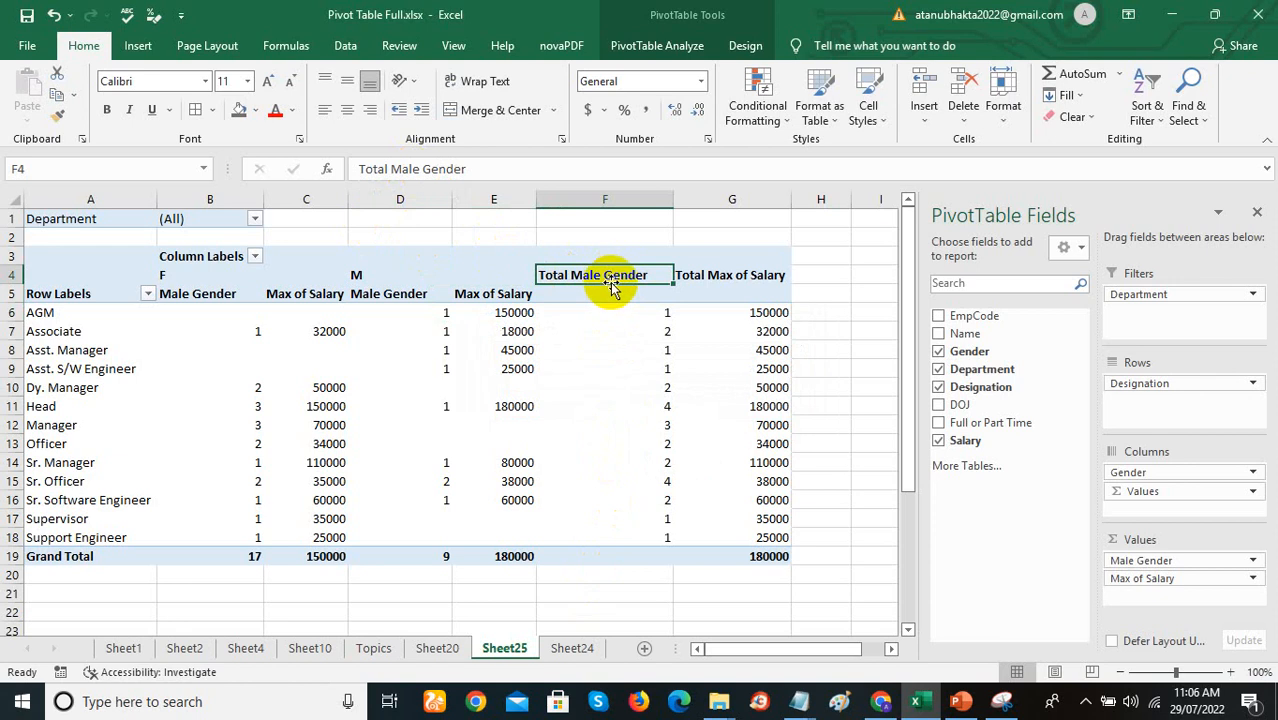
right_click(611, 280)
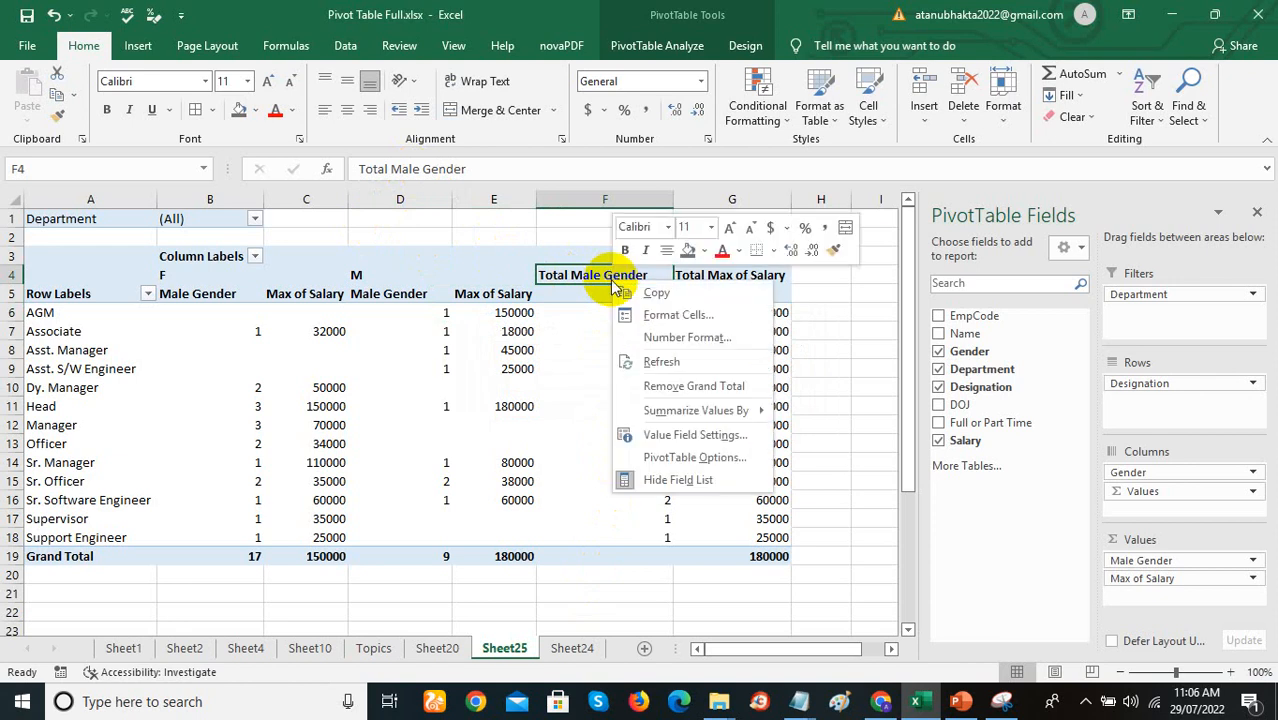
left_click(700, 457)
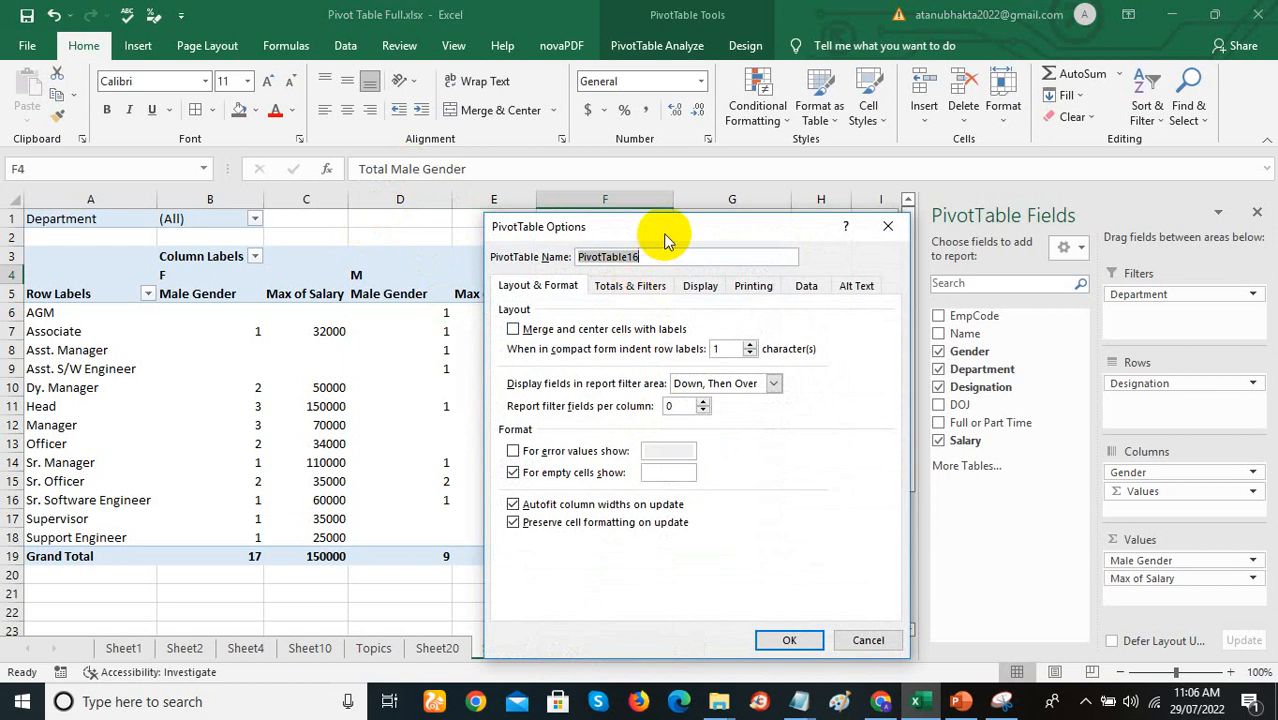
left_click(843, 640)
Step: Shorten the gender count field's custom name to Male in its value field settings
right_click(612, 275)
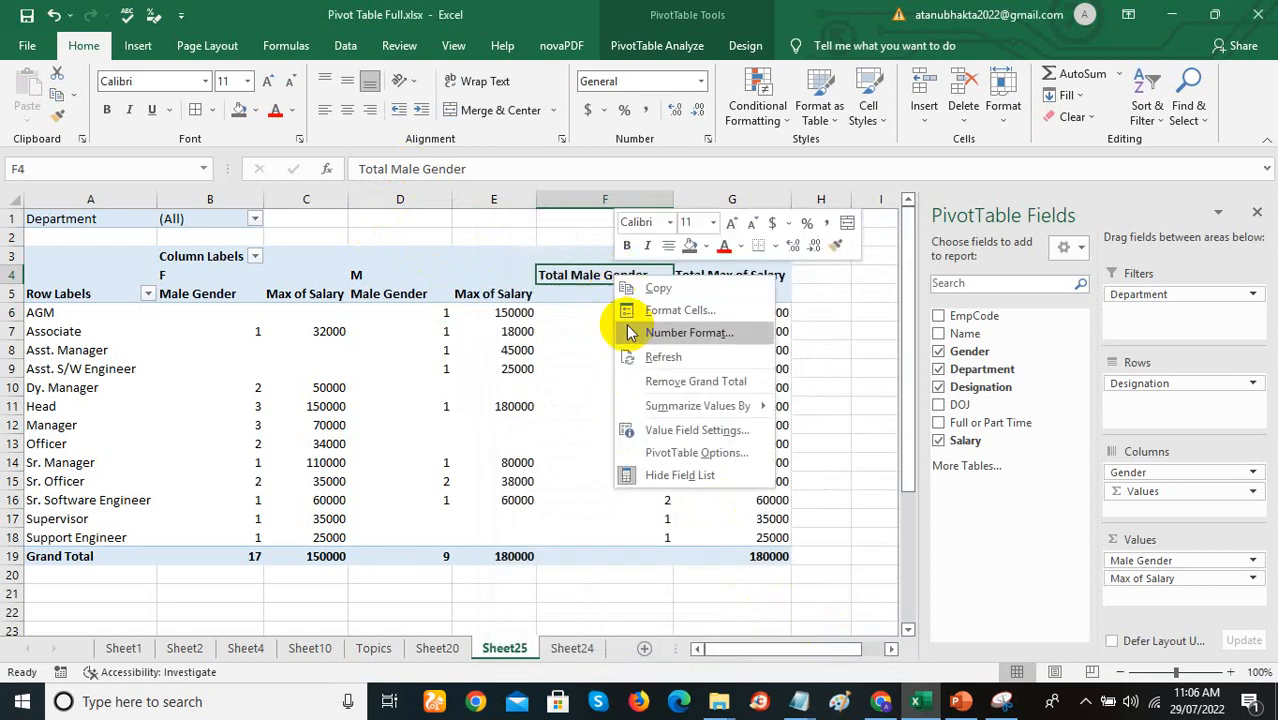
left_click(690, 430)
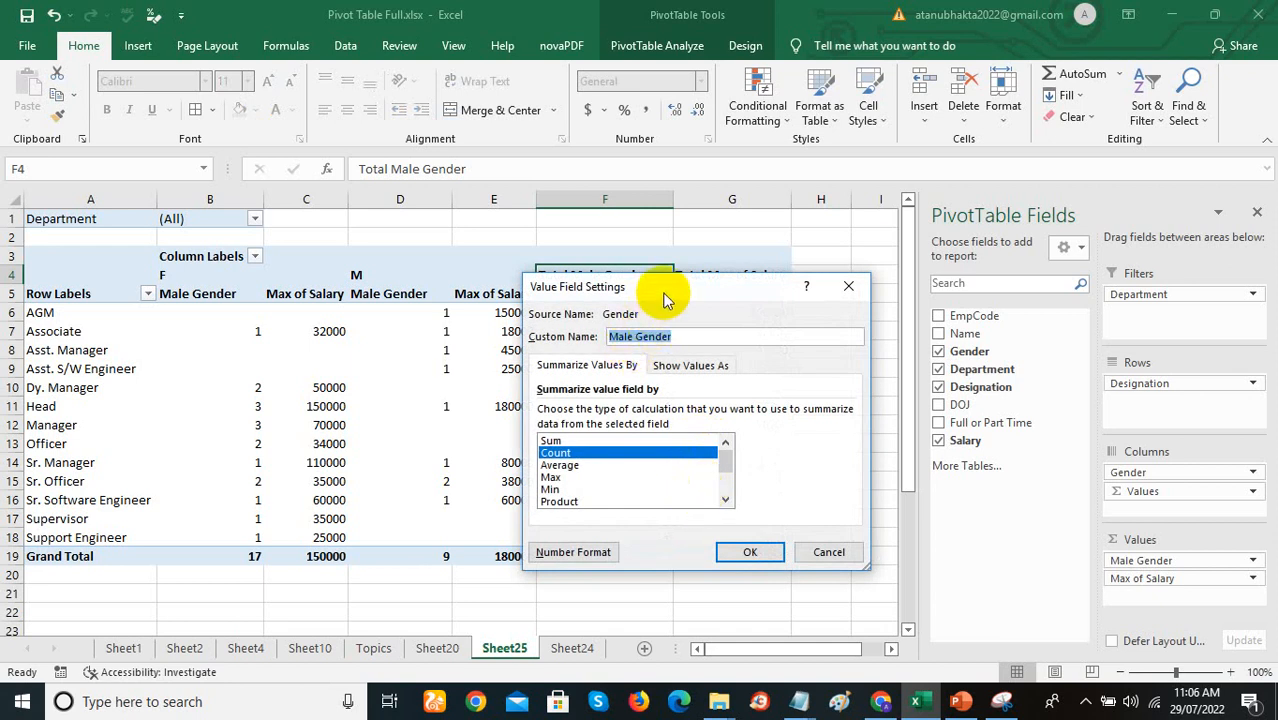
left_click_drag(665, 289, 845, 242)
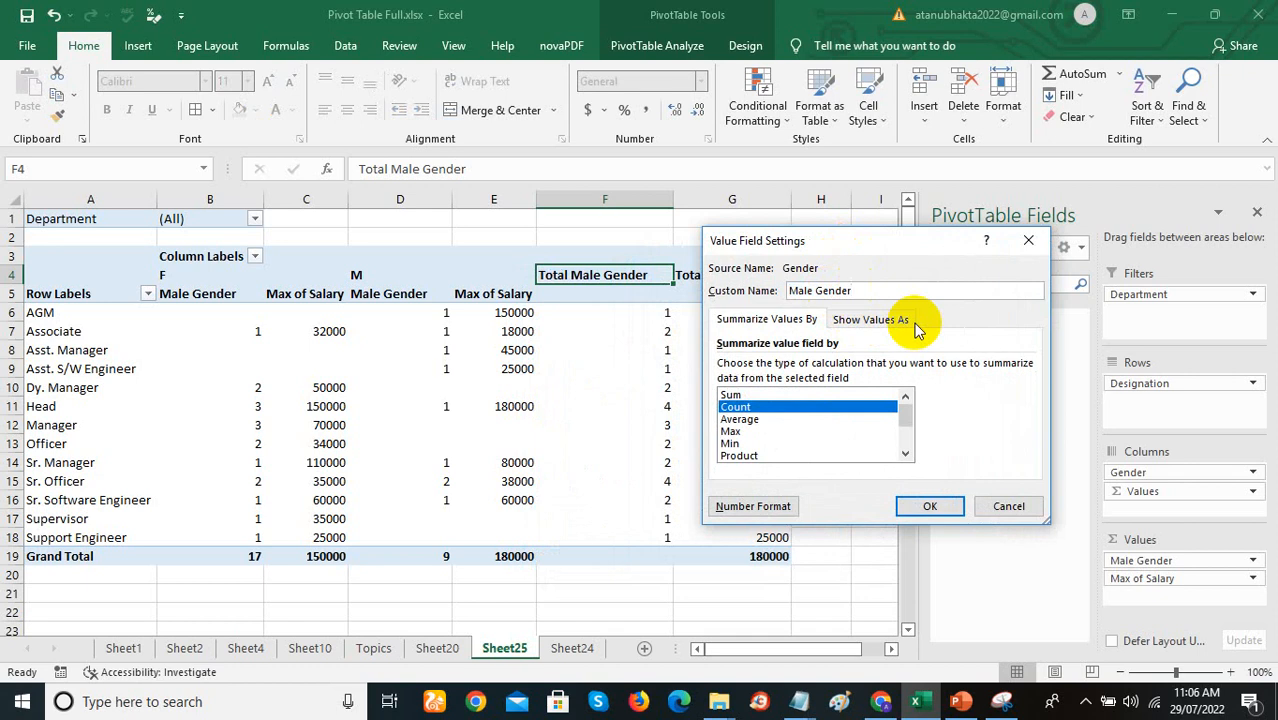
left_click(822, 290)
key("BackSpace")
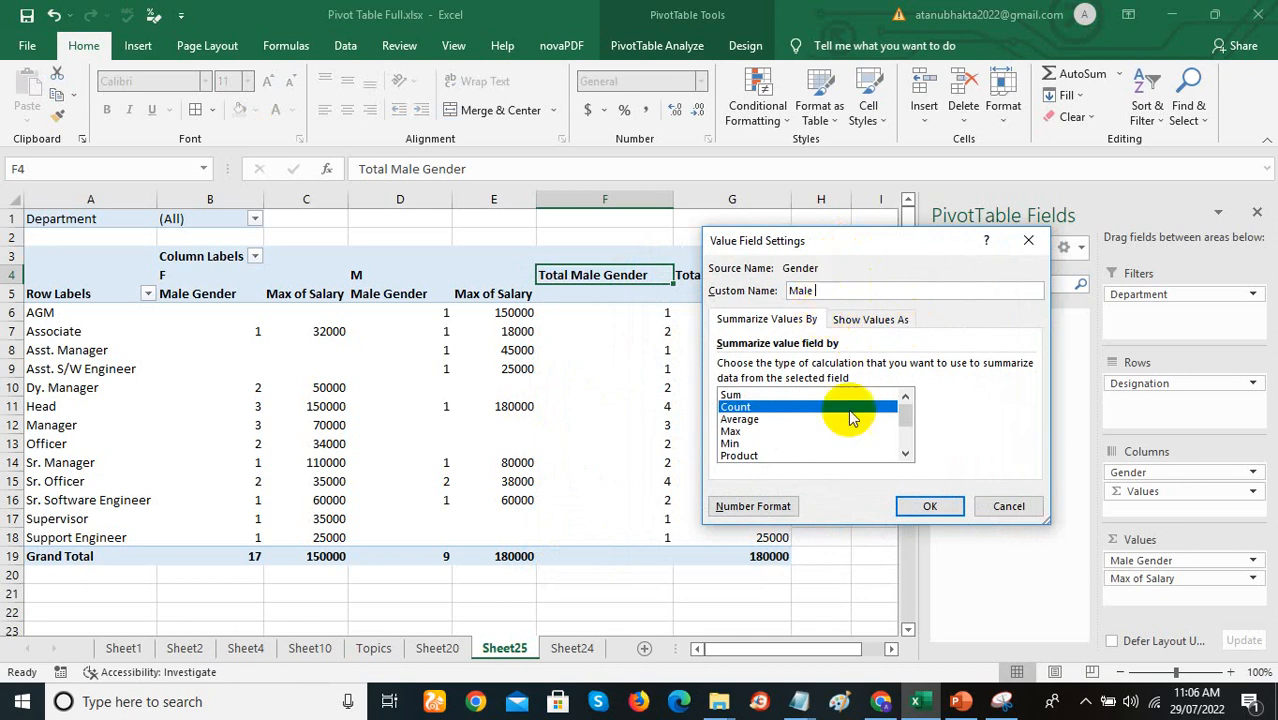
left_click(912, 508)
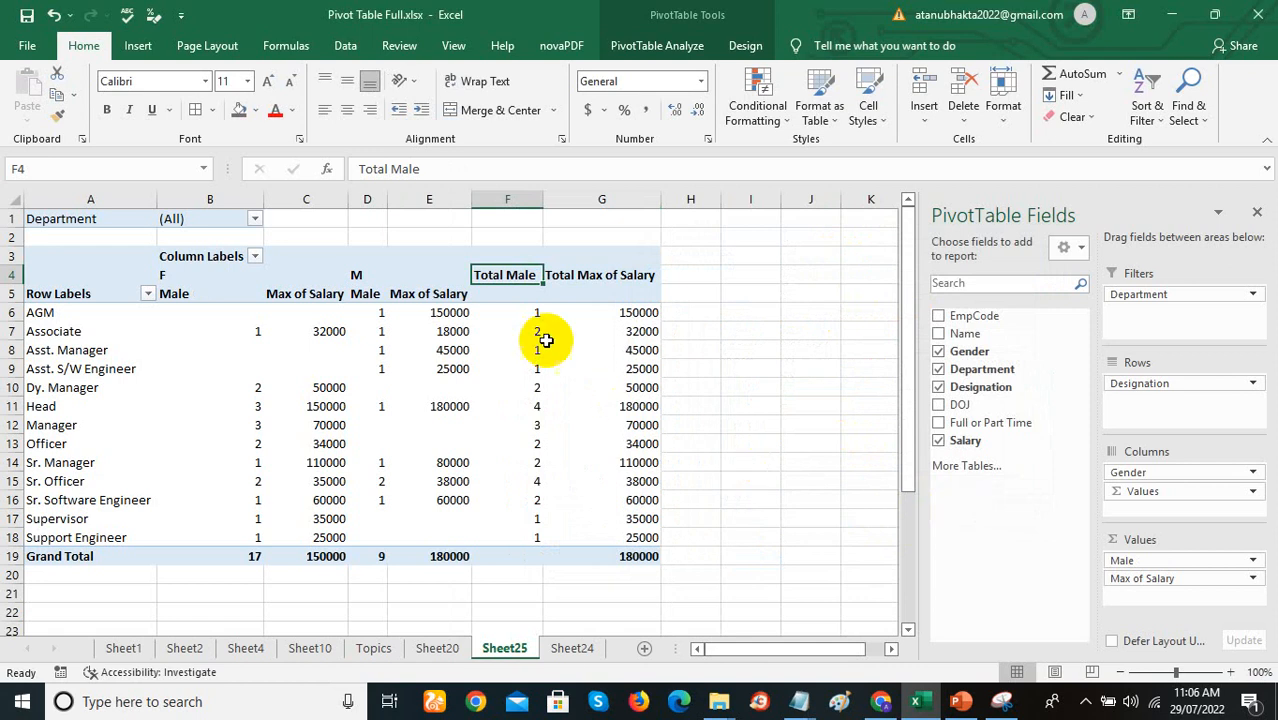
Step: Set the gender count field's custom name to Gender in its value field settings
right_click(513, 276)
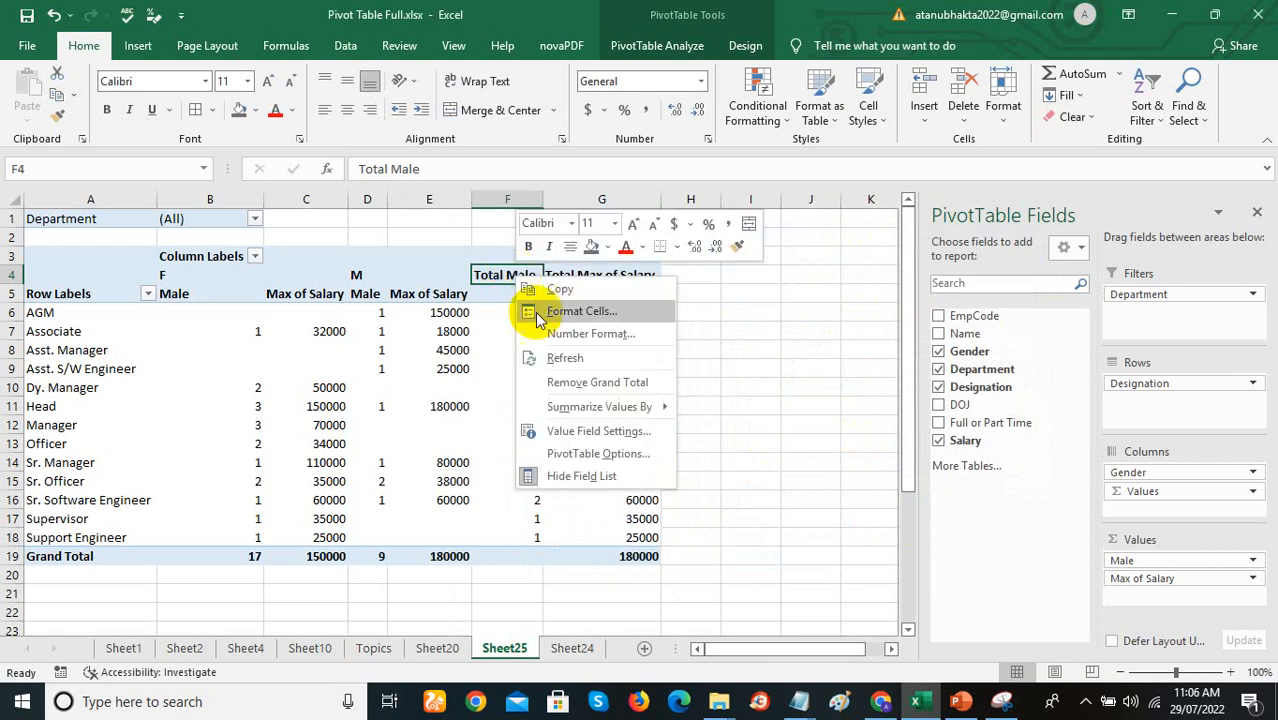
left_click(610, 430)
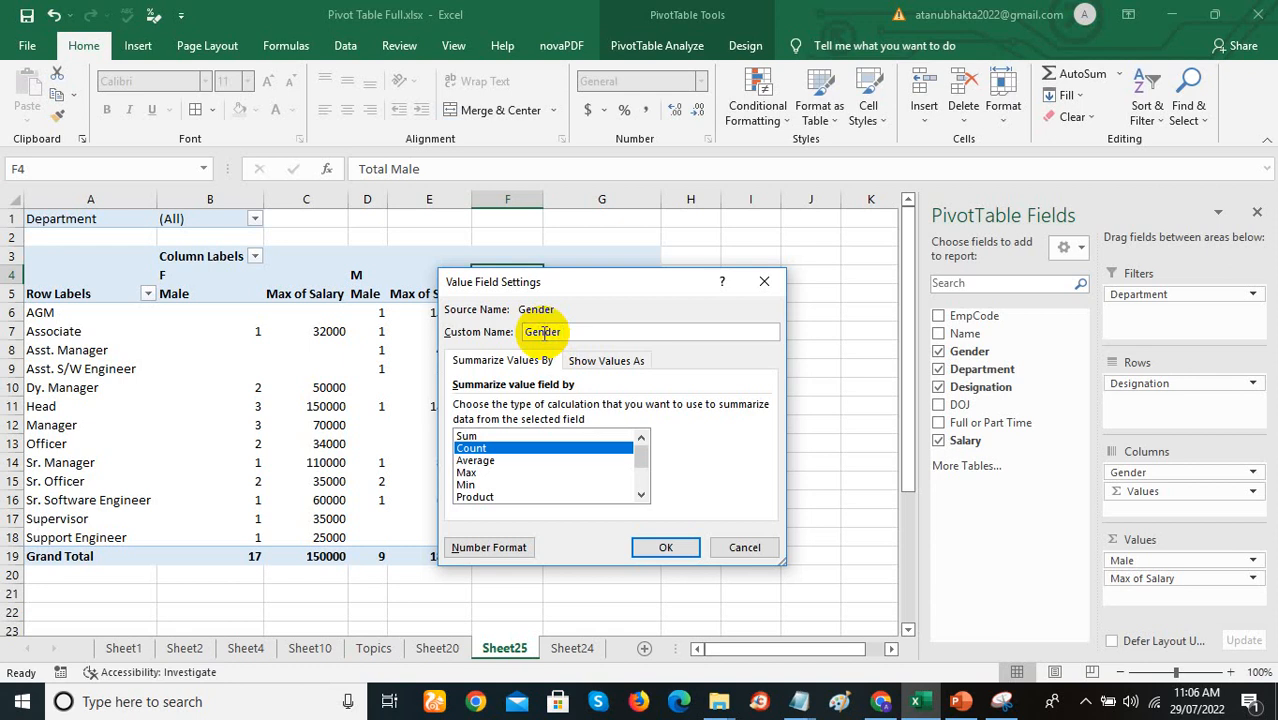
left_click(655, 549)
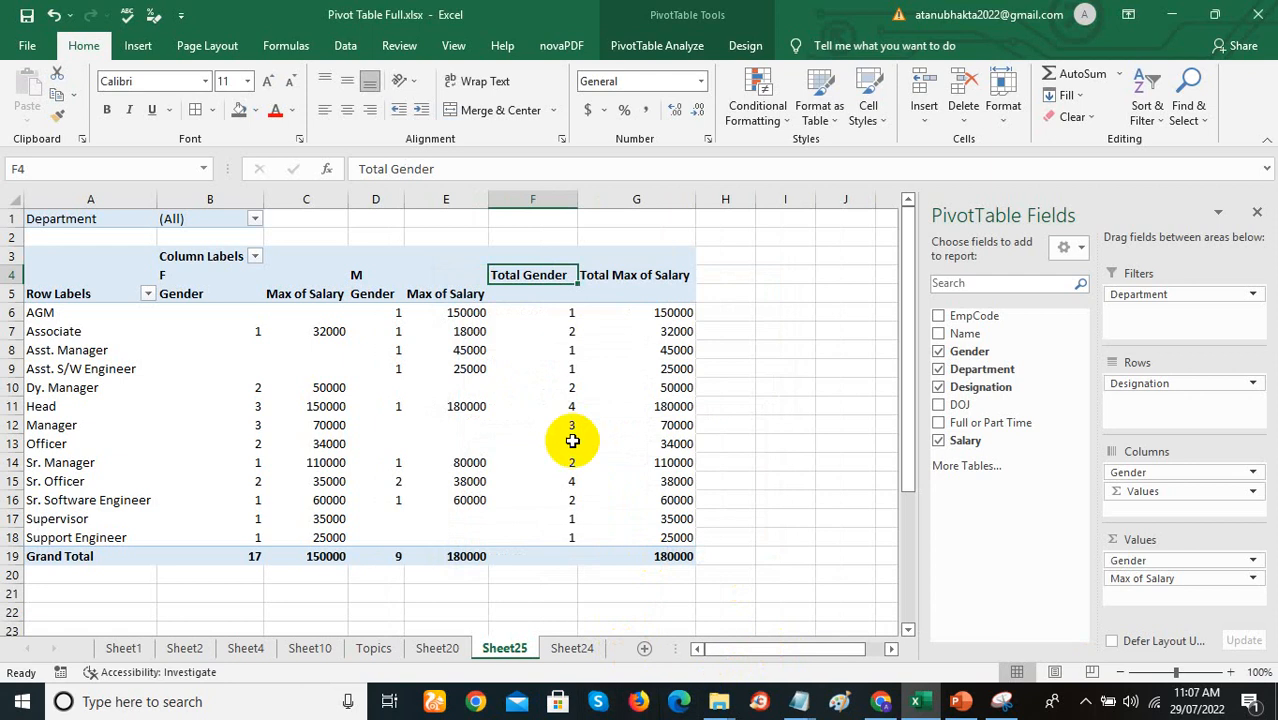
Step: Look over the PivotTable analysis and design tools and check the first salary in the source table on Sheet24
left_click(60, 293)
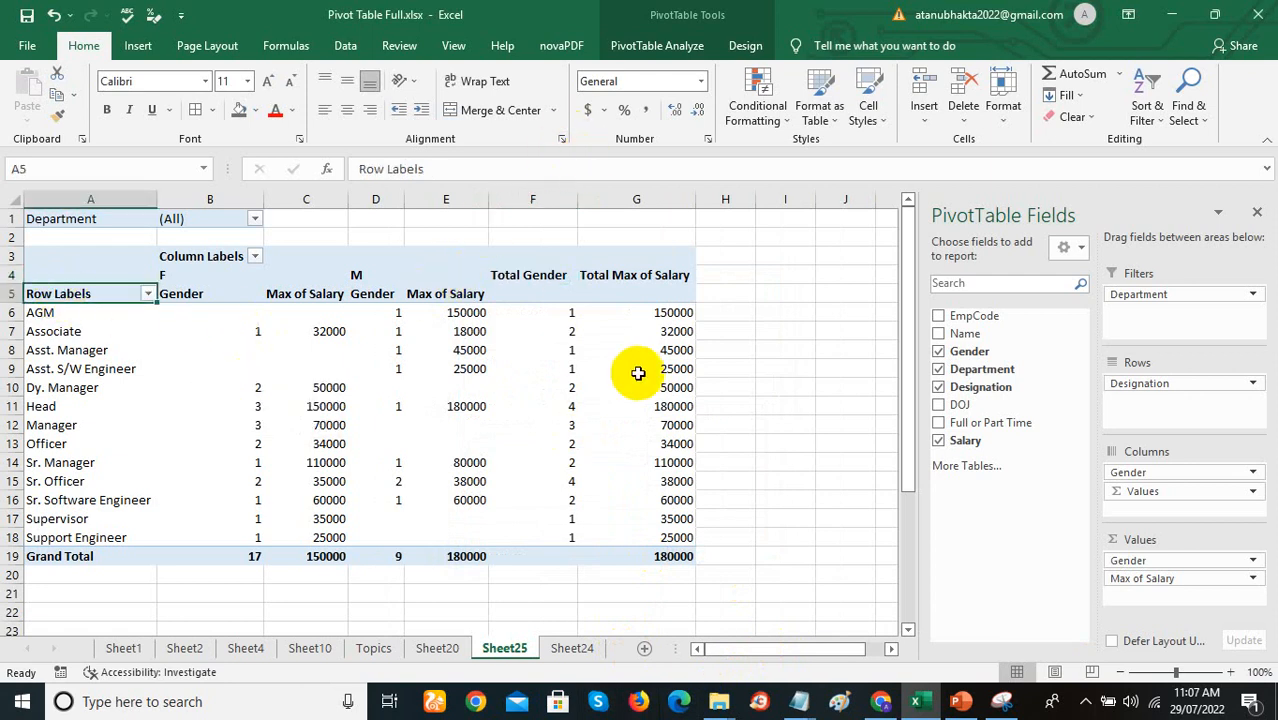
left_click(658, 46)
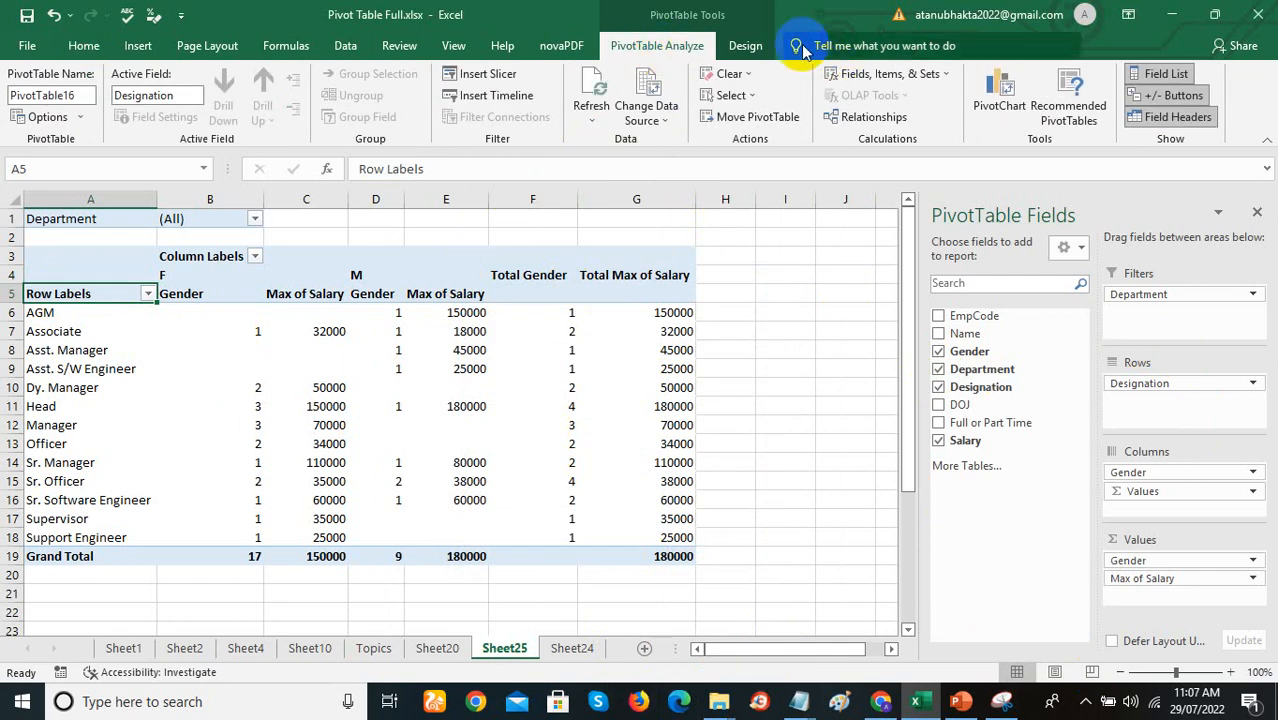
left_click(745, 46)
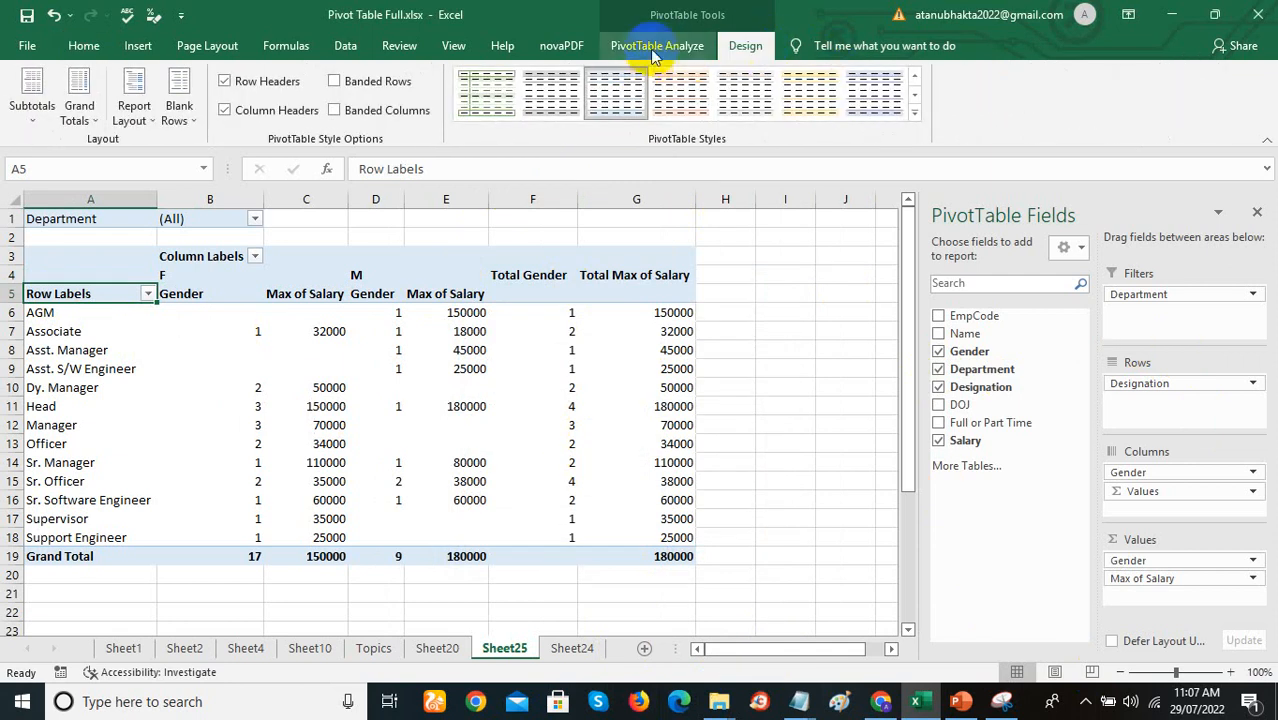
left_click(652, 46)
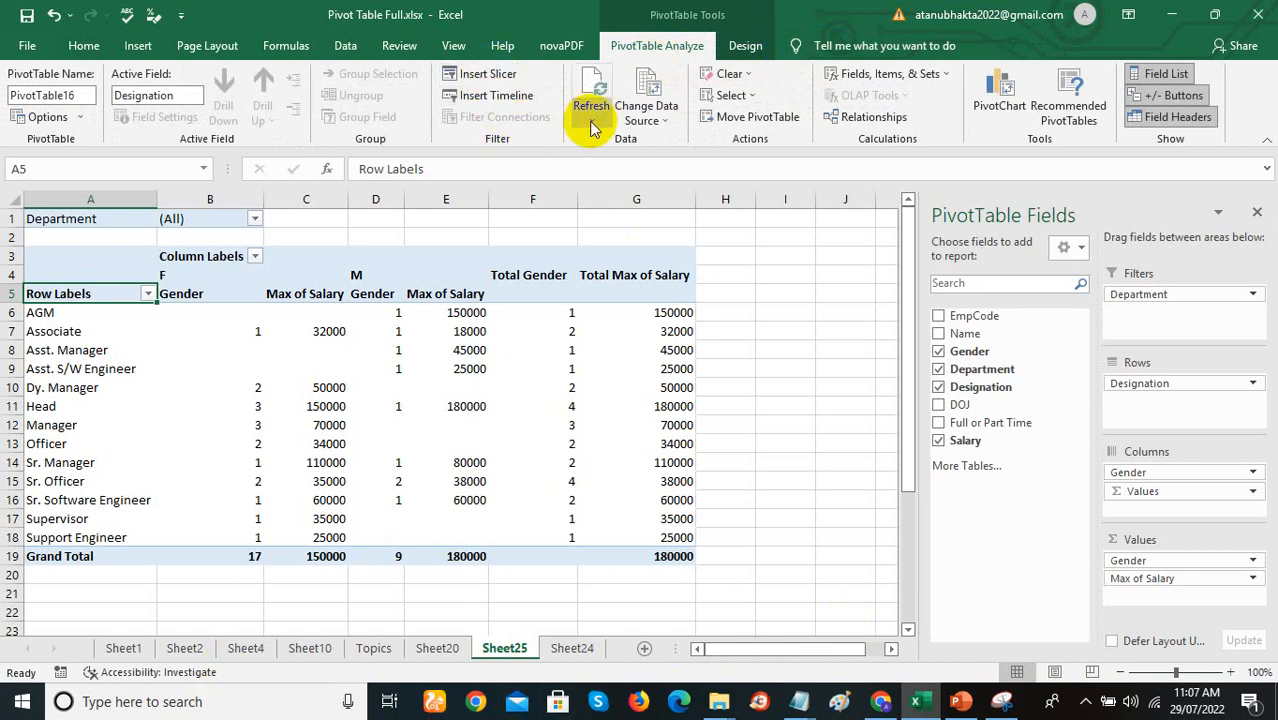
left_click(571, 648)
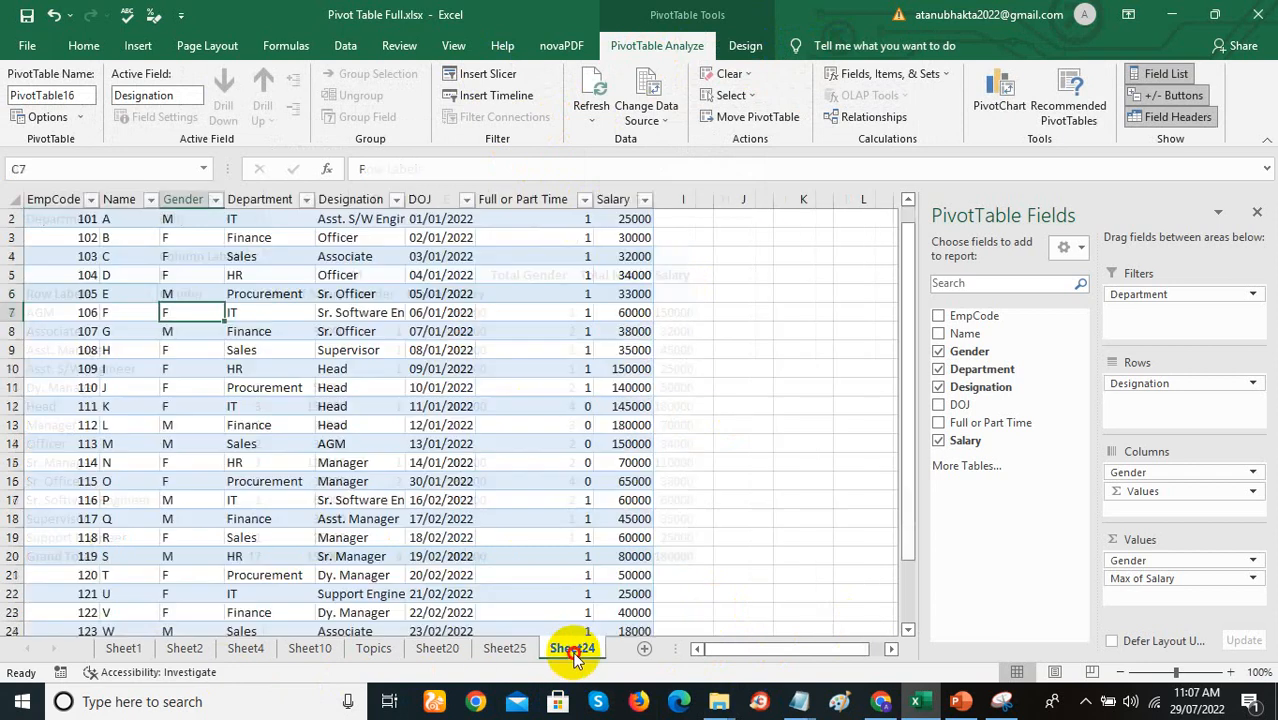
left_click(621, 222)
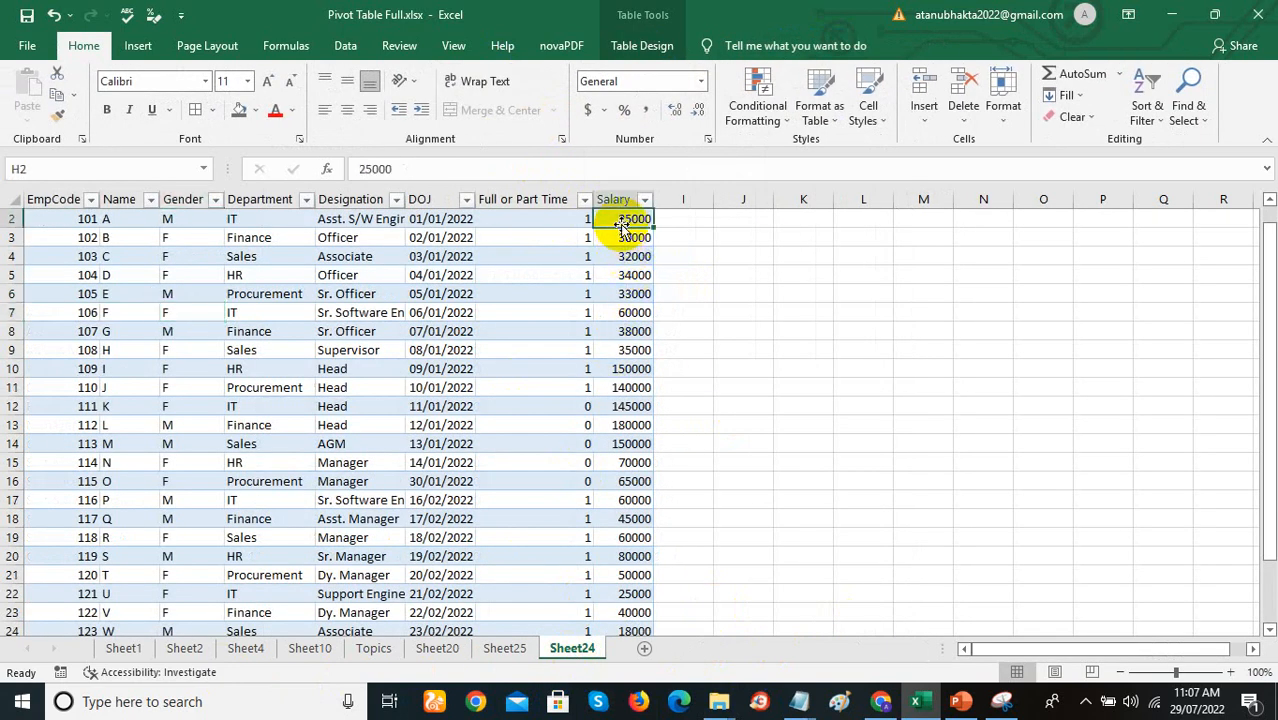
left_click(530, 648)
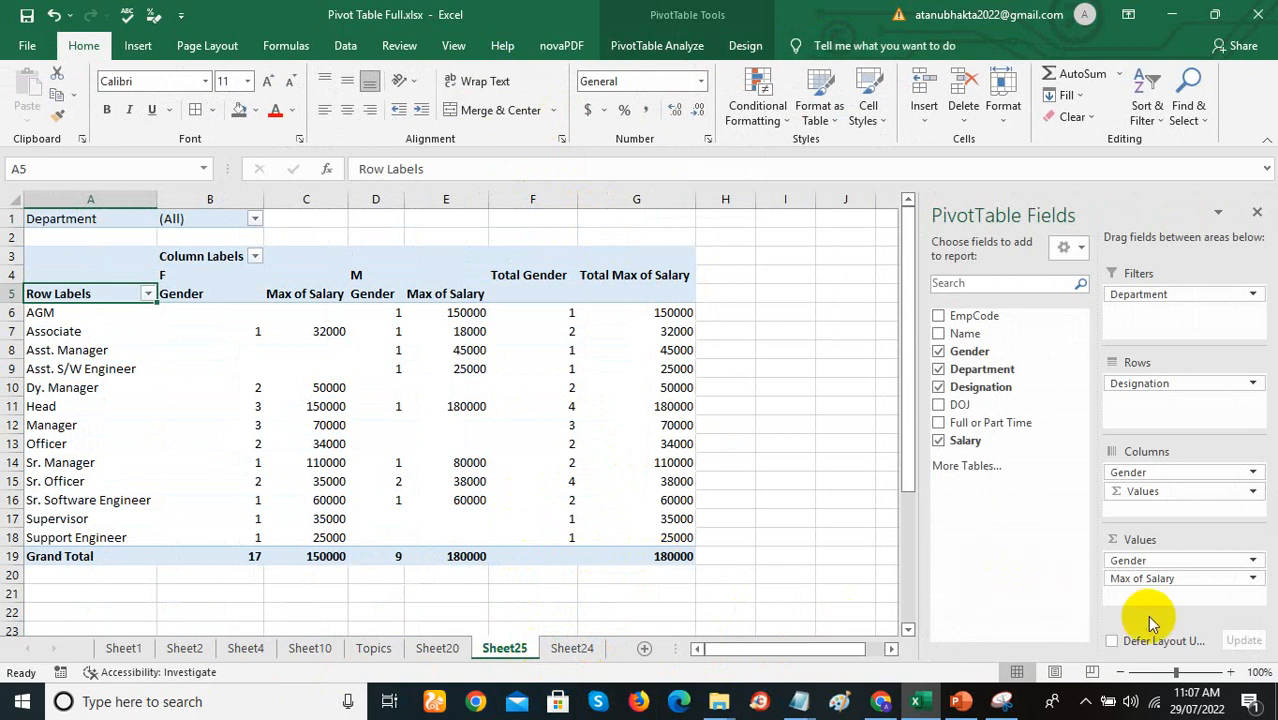
Step: Summarize the Salary value field by Sum instead of Max in the Sheet25 PivotTable
left_click(1195, 580)
left_click(1160, 556)
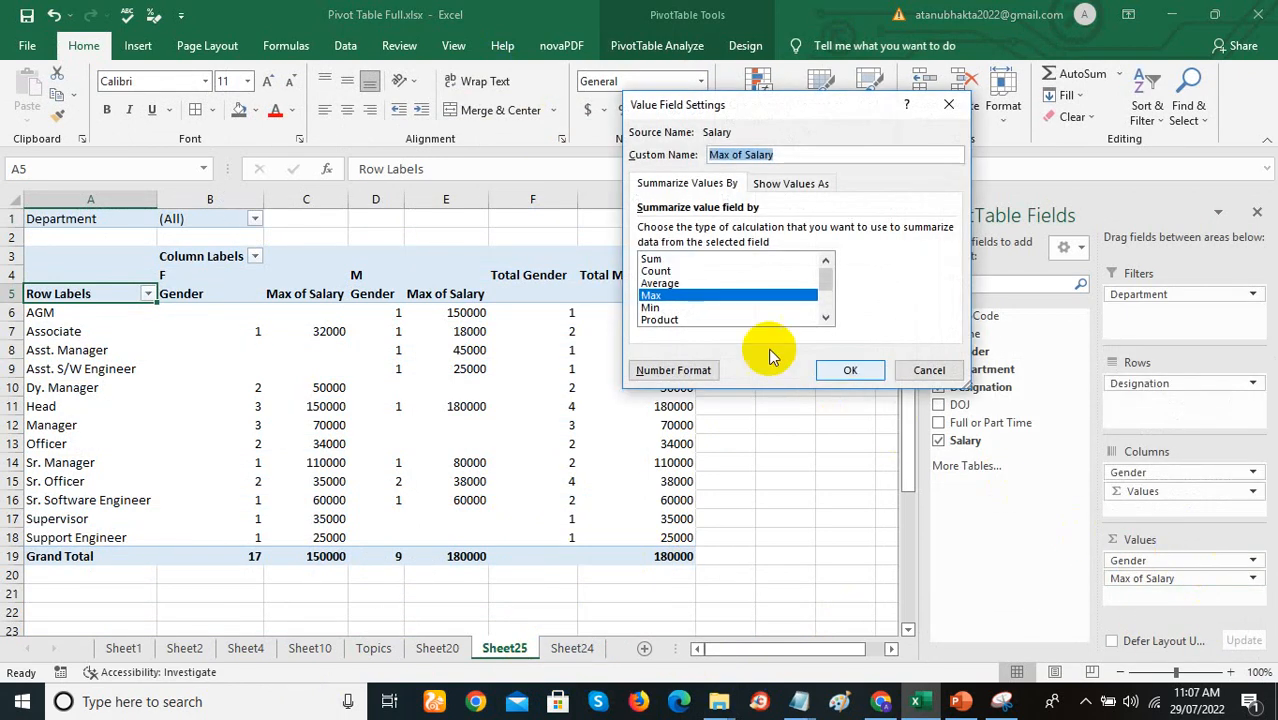
left_click(652, 259)
left_click(850, 371)
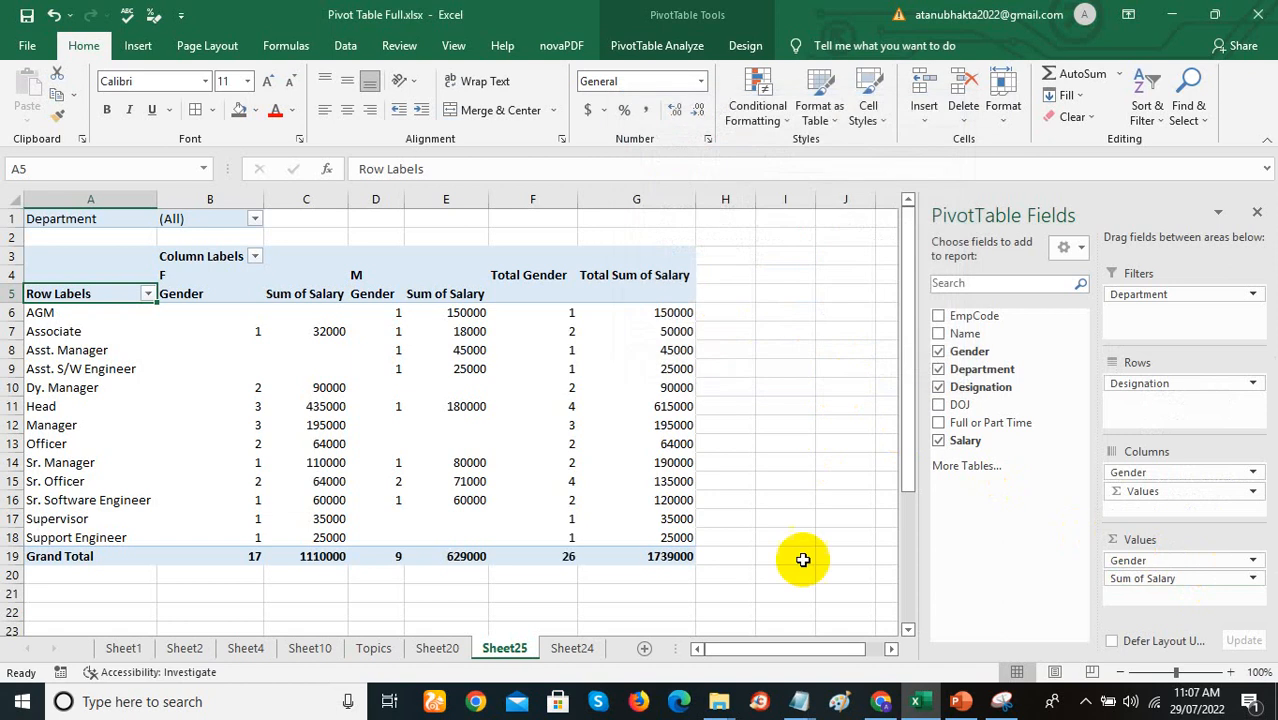
Step: Compare the source table on Sheet24 with the PivotTable's overall salary grand total on Sheet25
left_click(566, 650)
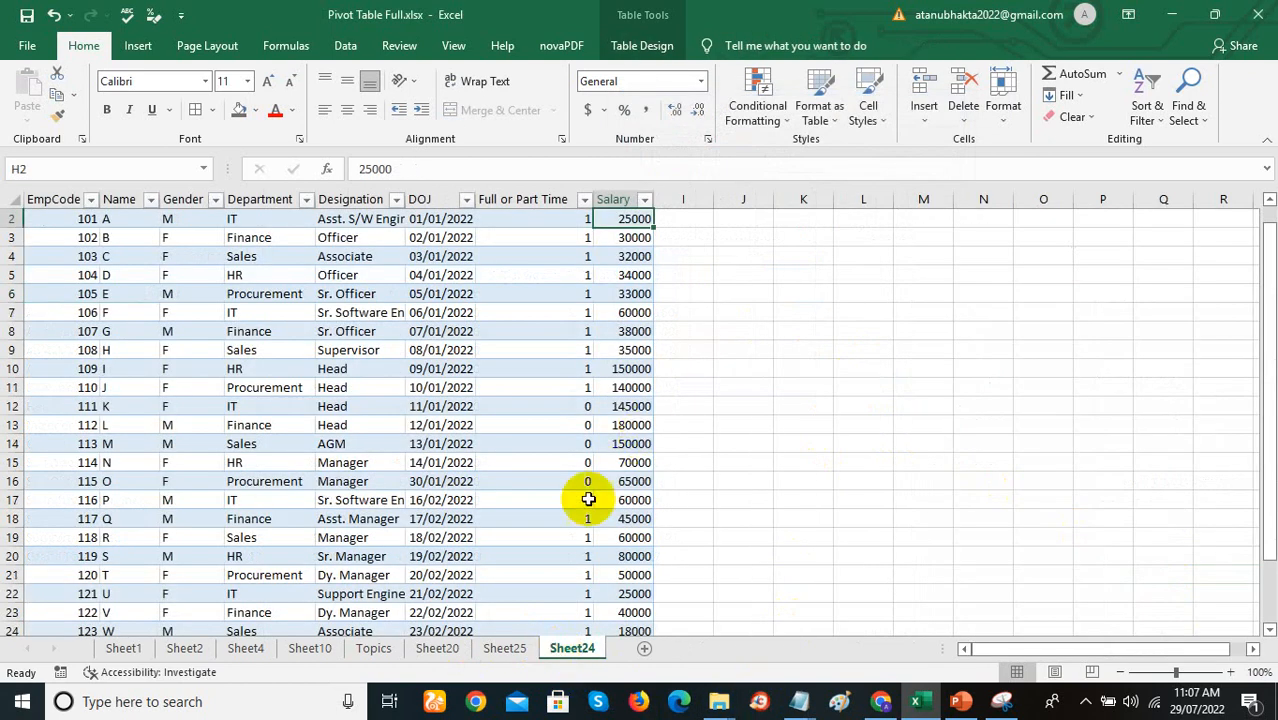
left_click(510, 648)
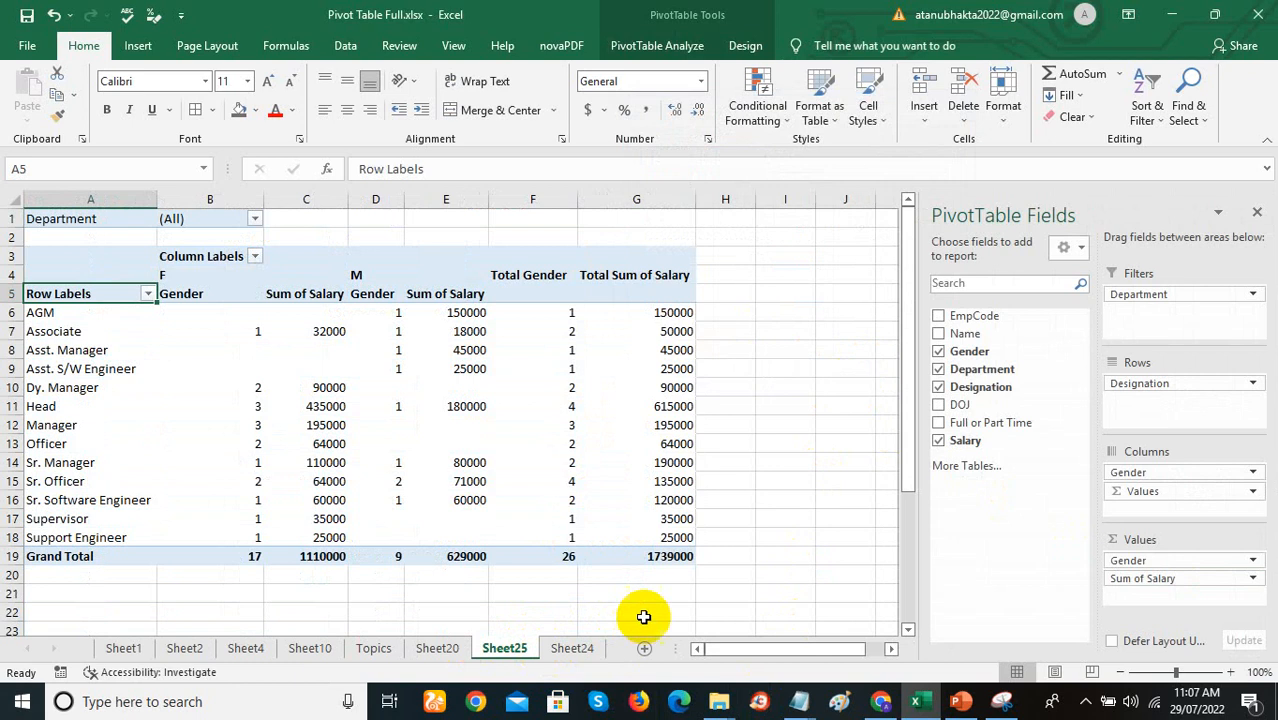
left_click(676, 558)
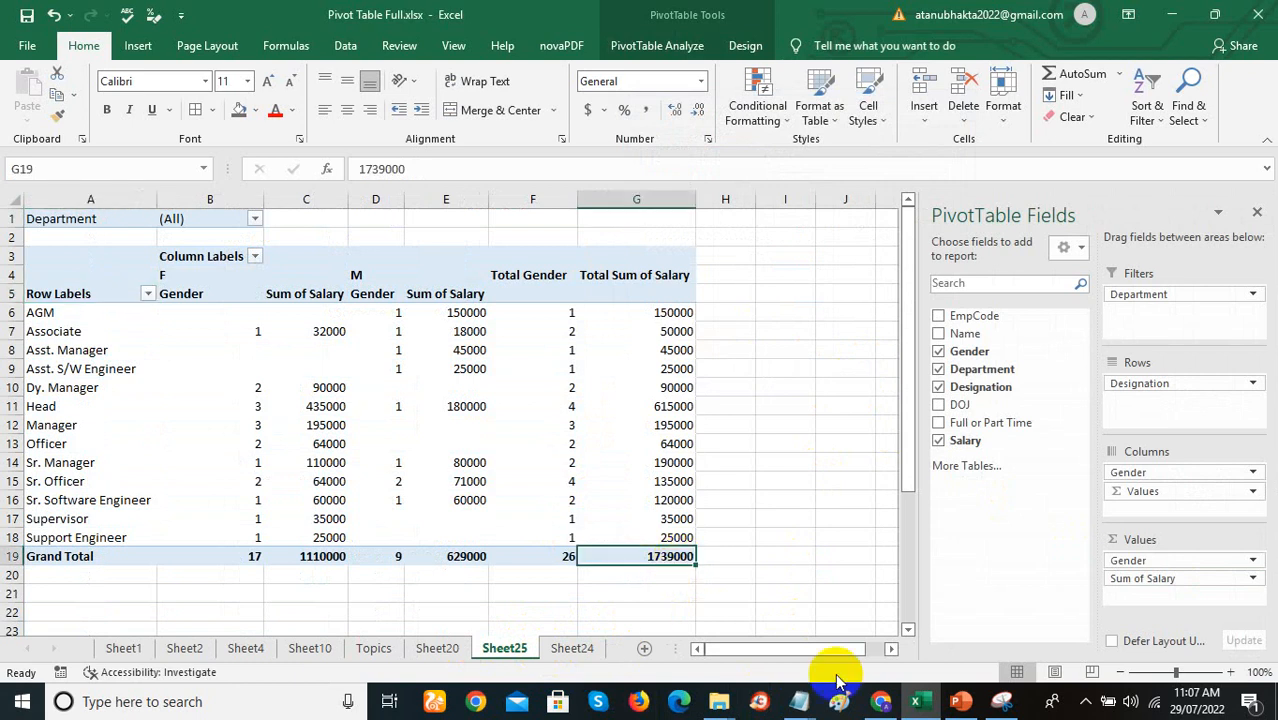
left_click(1085, 703)
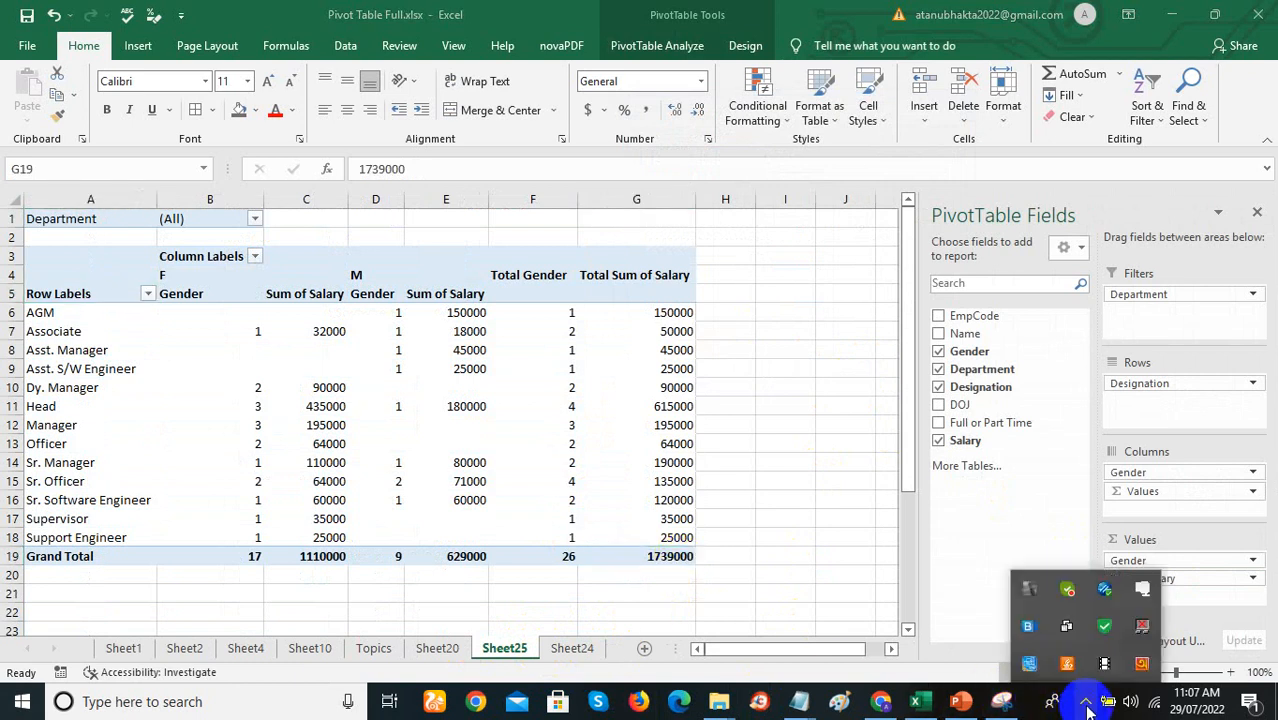
left_click(860, 260)
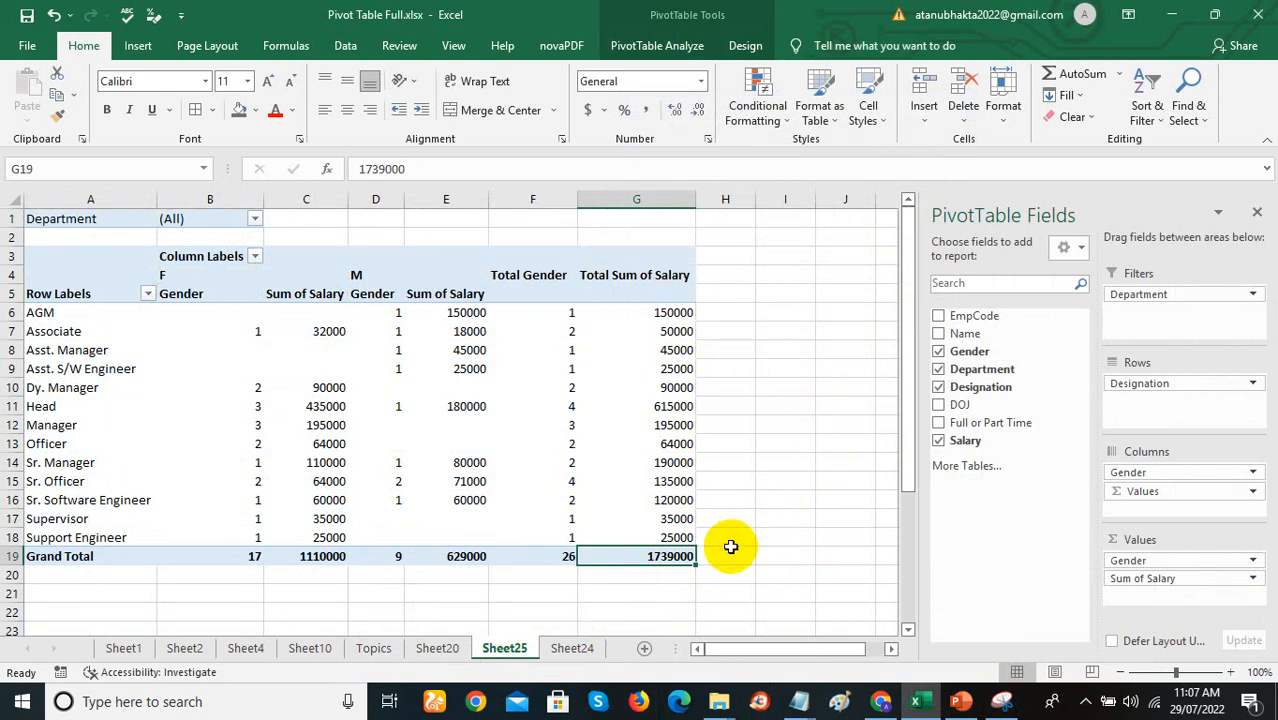
Step: Set the first employee's salary in cell H2 of the Sheet24 source table to 500000
left_click(571, 648)
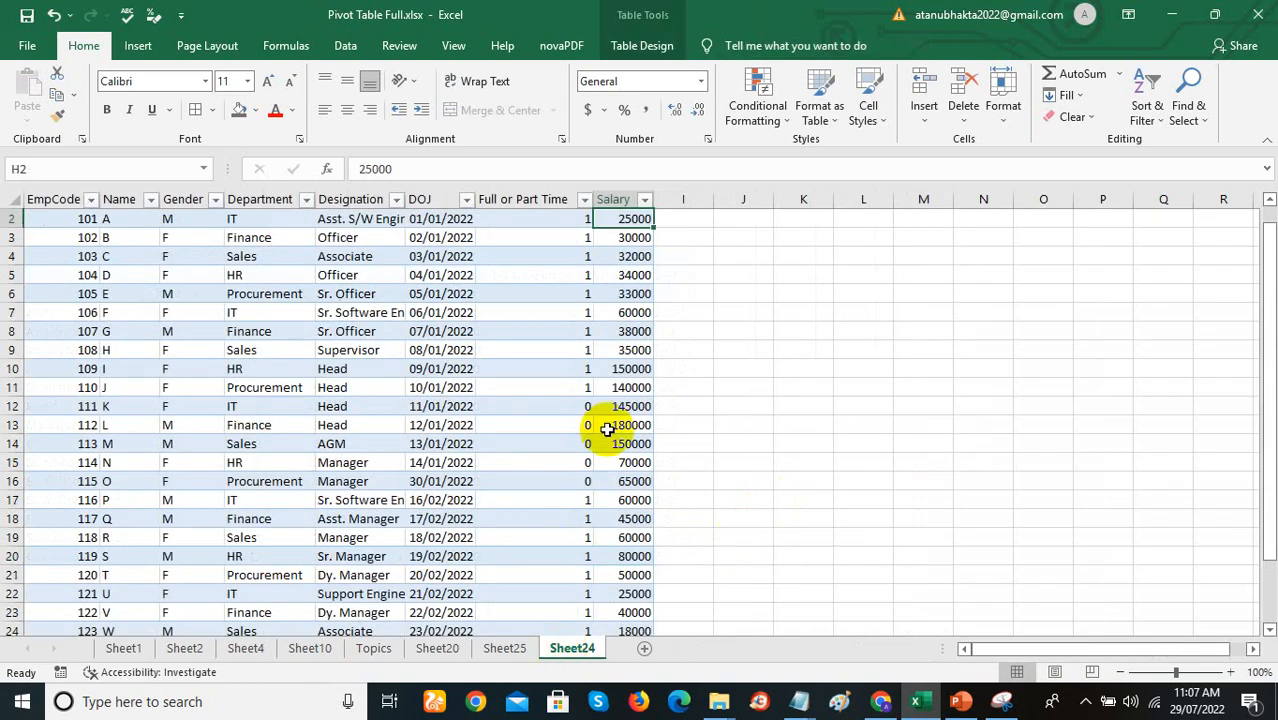
type("50")
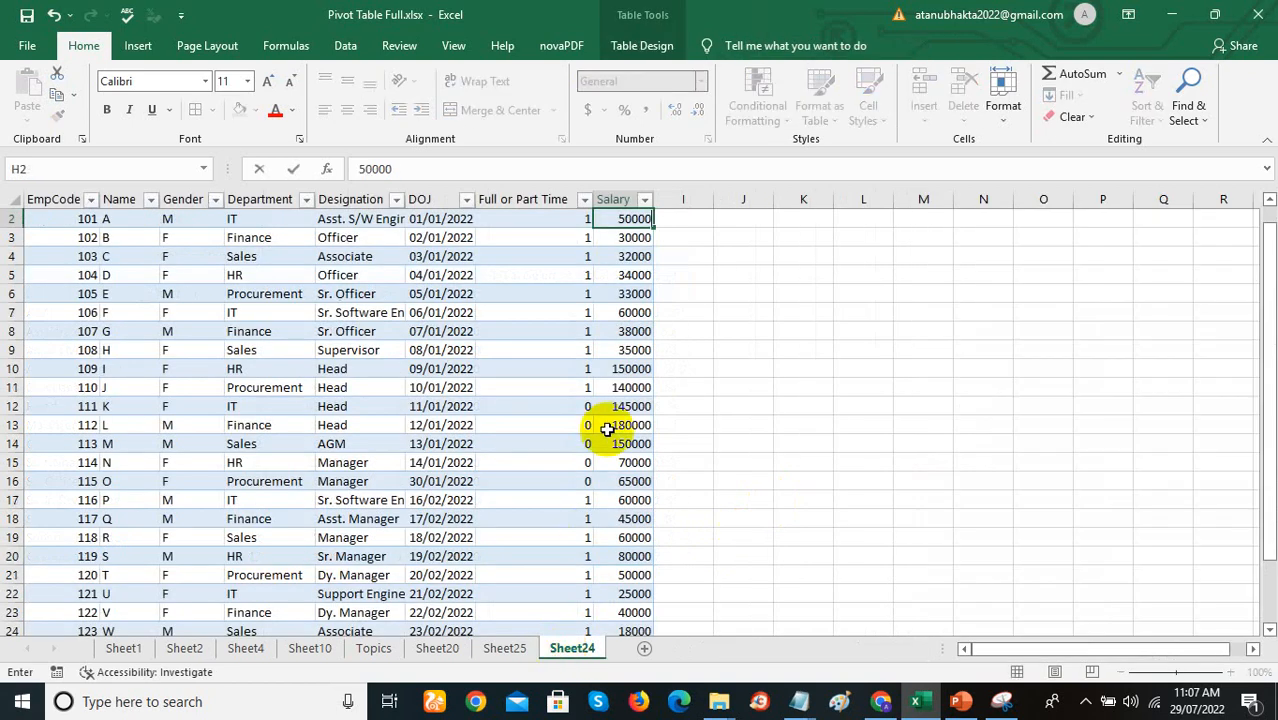
key("Return")
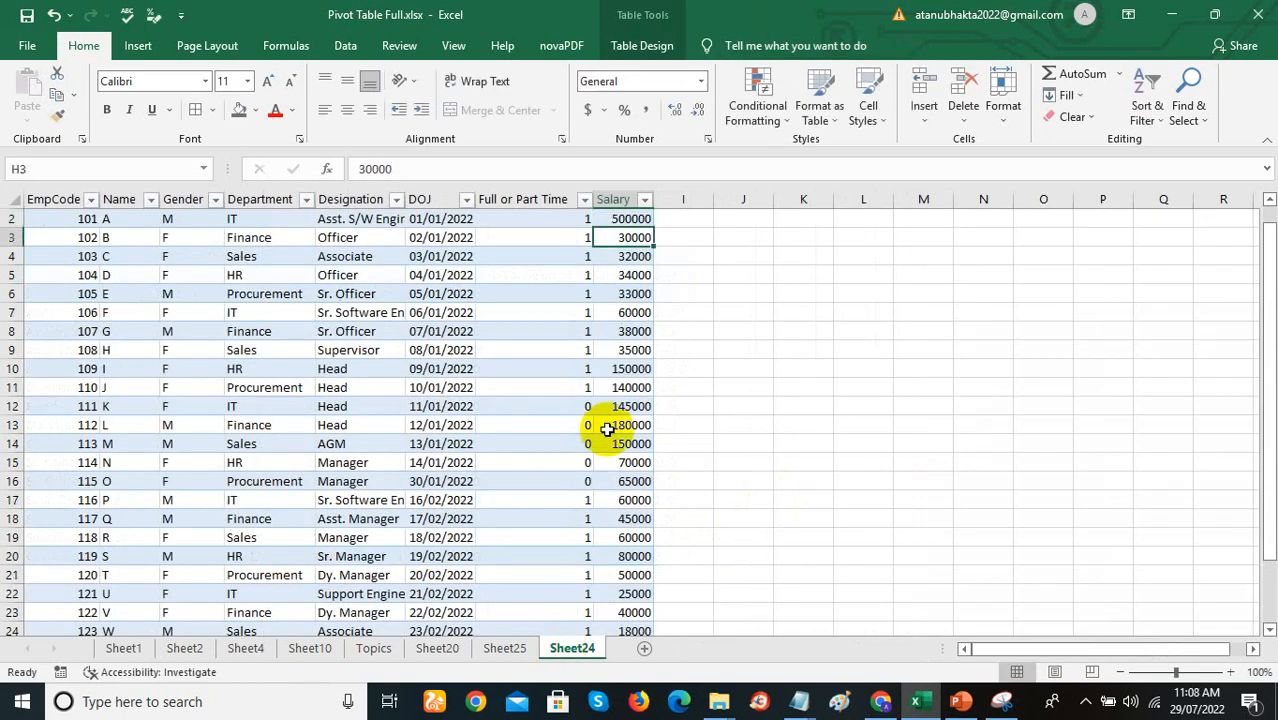
Step: Refresh the PivotTable on Sheet25 to pick up the changed Asst. S/W Engineer salary
left_click(503, 649)
right_click(608, 370)
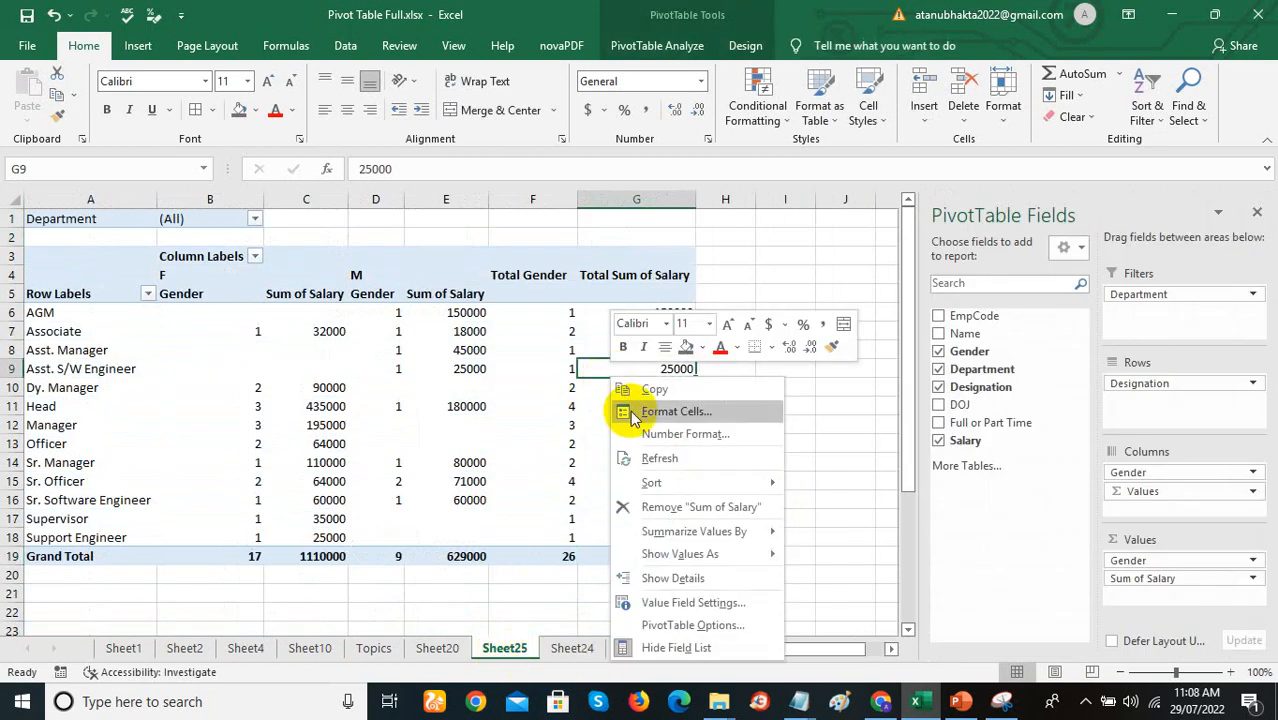
left_click(660, 459)
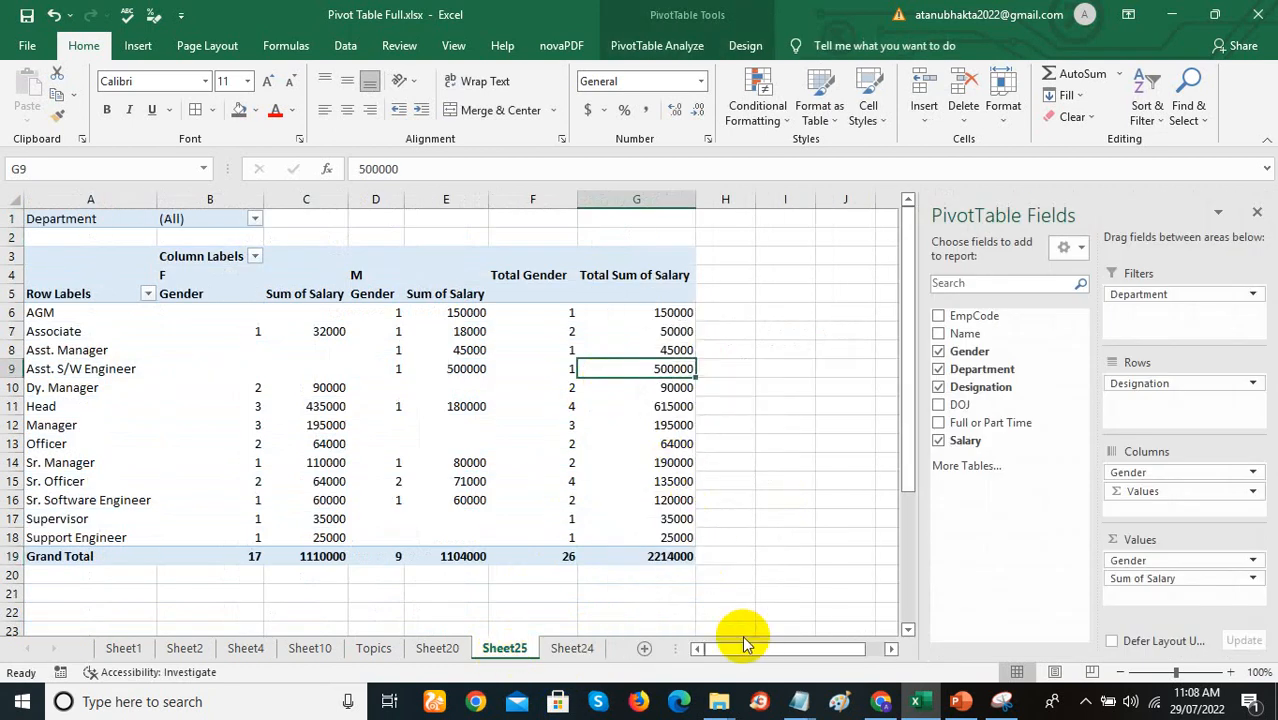
Step: Undo the PivotTable refresh and refresh the Sheet25 PivotTable from its source data again
left_click(572, 648)
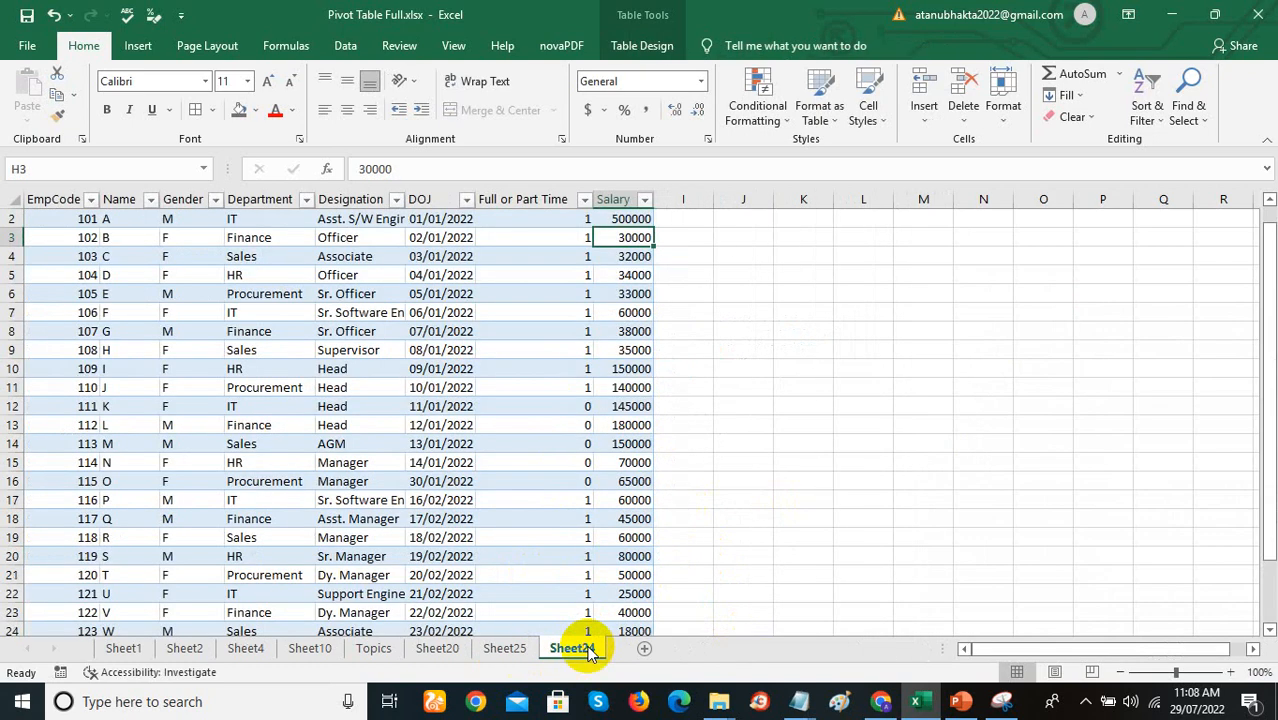
key("ctrl+z")
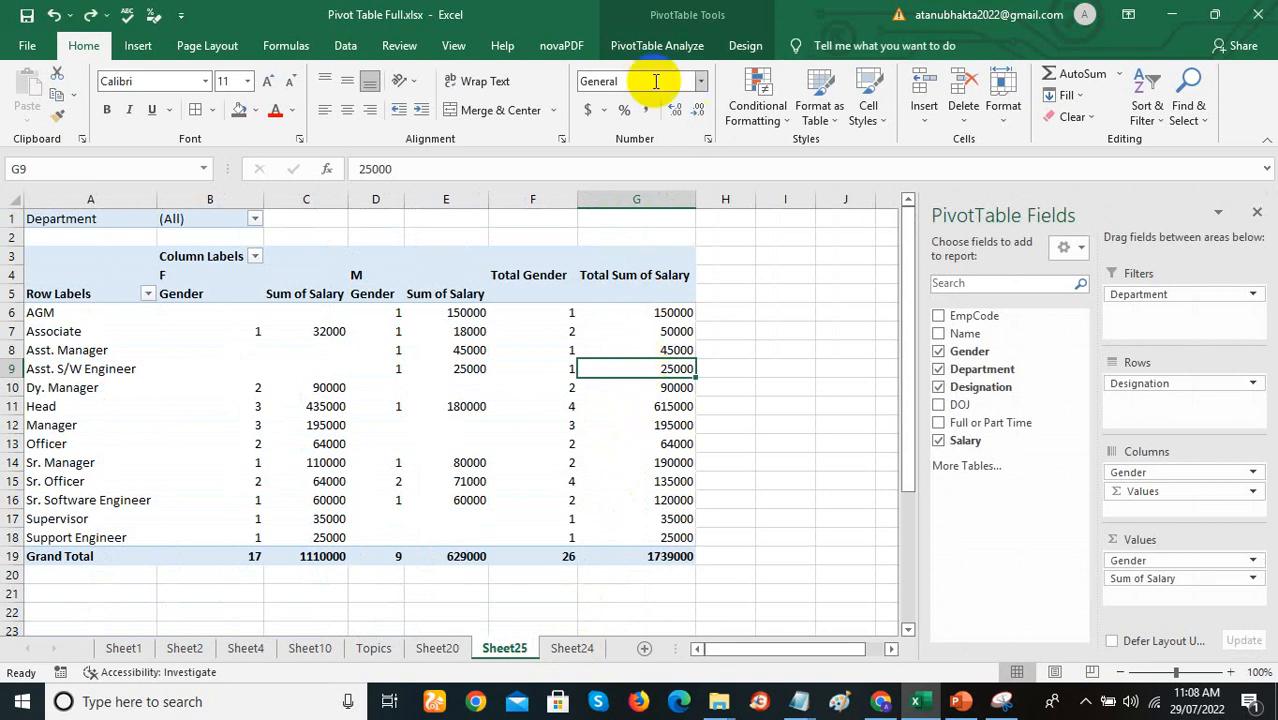
left_click(652, 44)
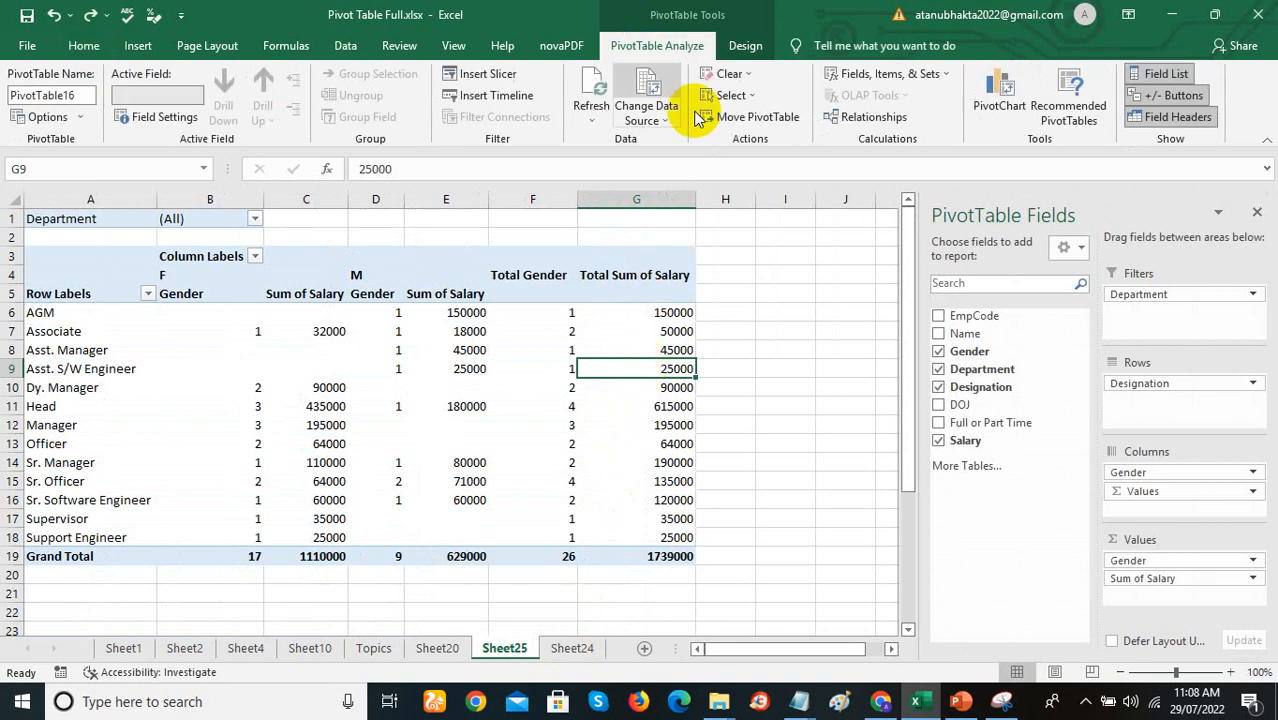
left_click(591, 120)
left_click(605, 162)
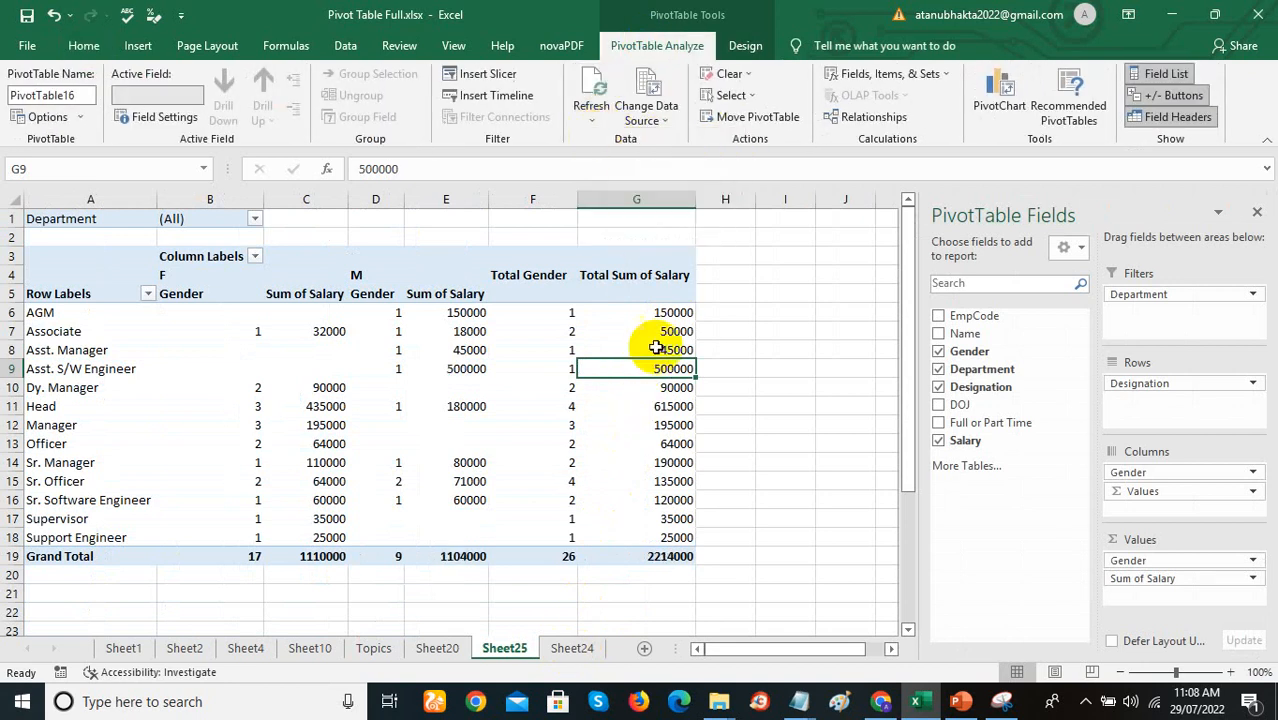
right_click(647, 325)
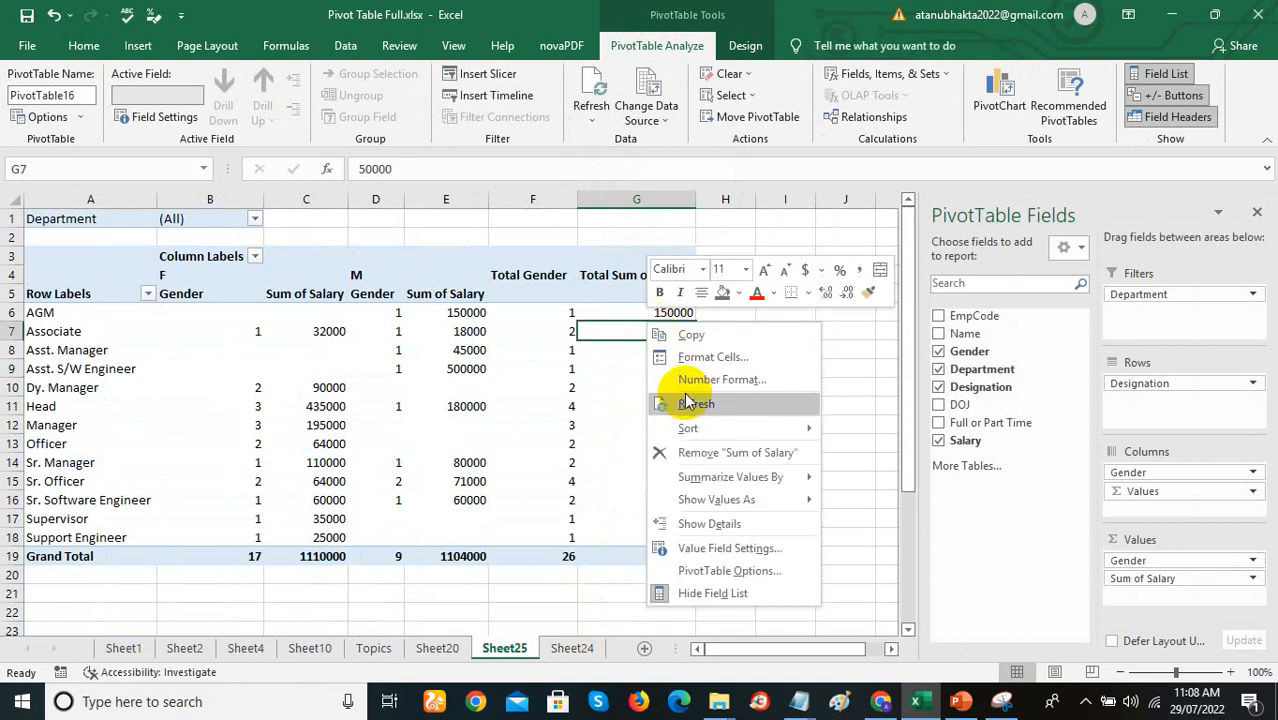
left_click(713, 405)
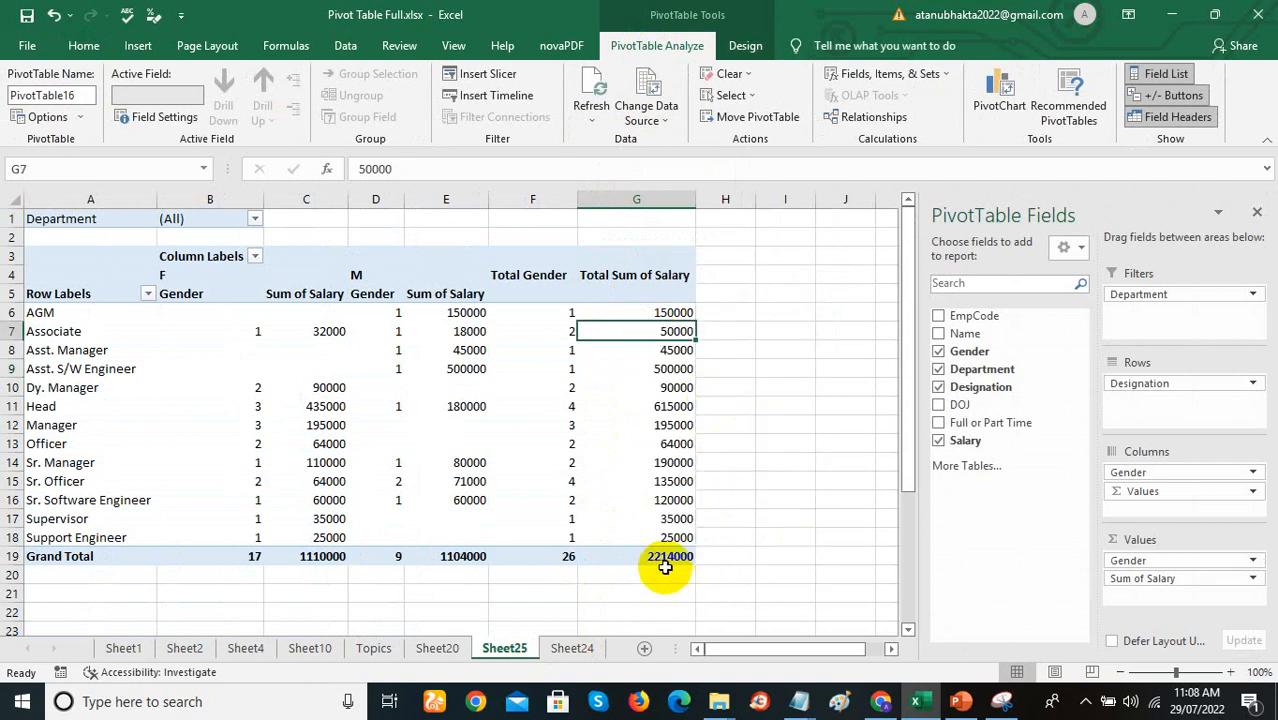
Step: Set the salary in cell H2 of the Sheet24 source table to 30000
left_click(560, 649)
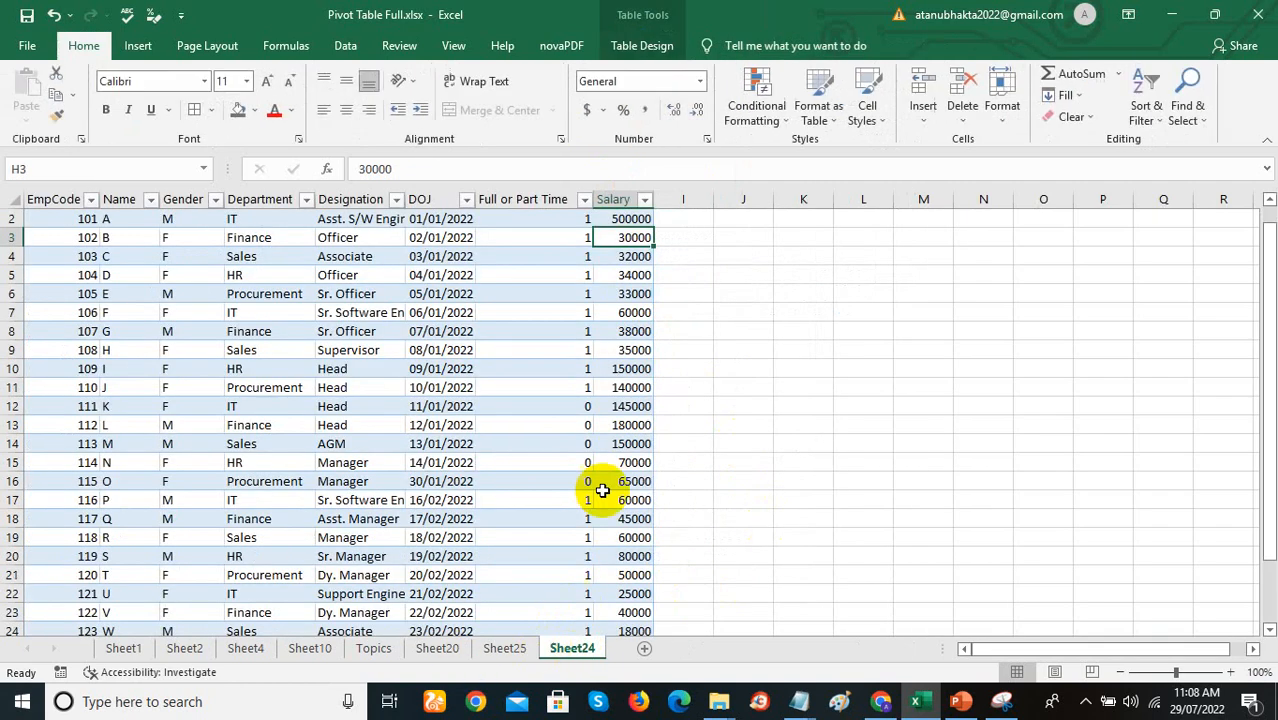
left_click(621, 219)
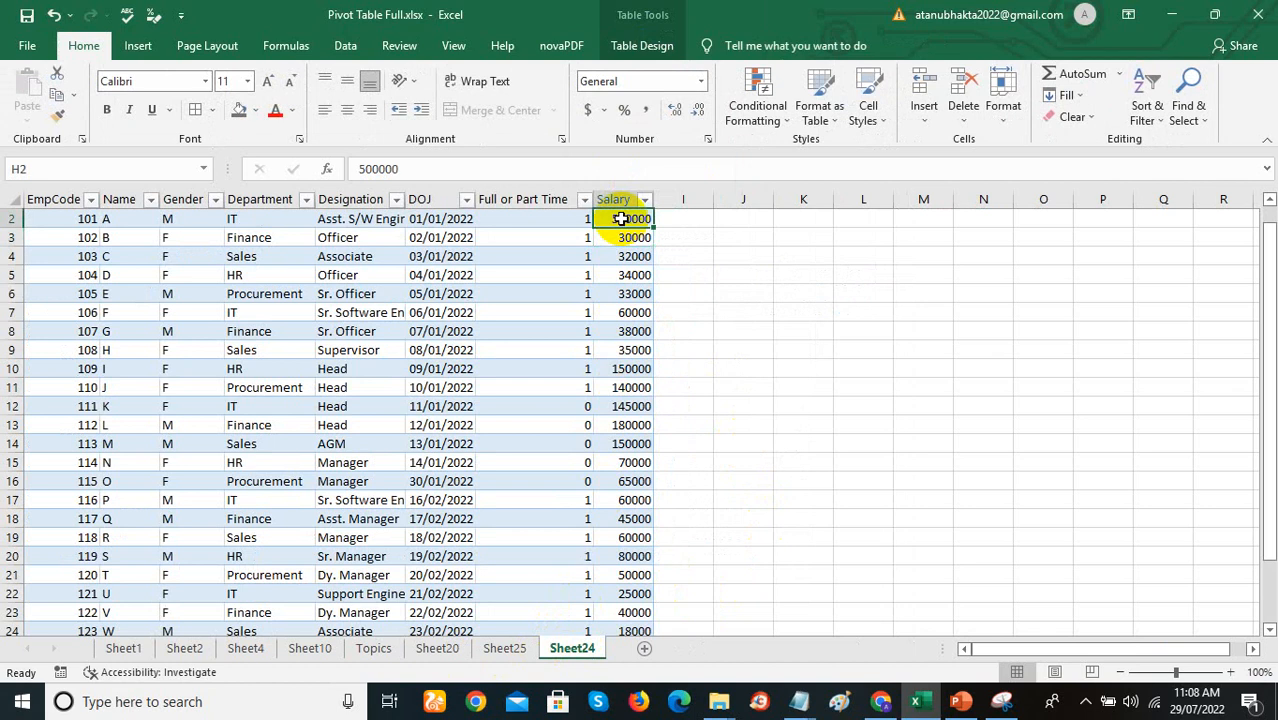
type("3")
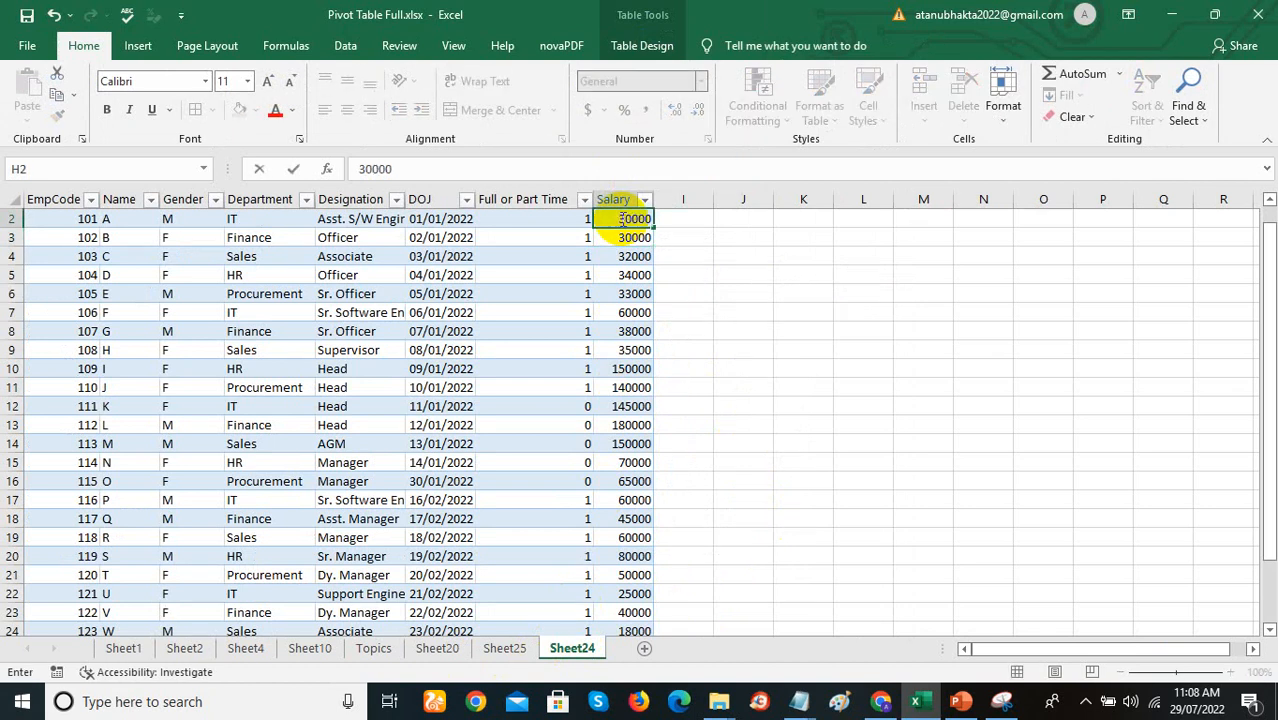
type("0000")
key("Return")
Step: Refresh the Sheet25 PivotTable so it uses the 30000 salary from the source table
left_click(513, 650)
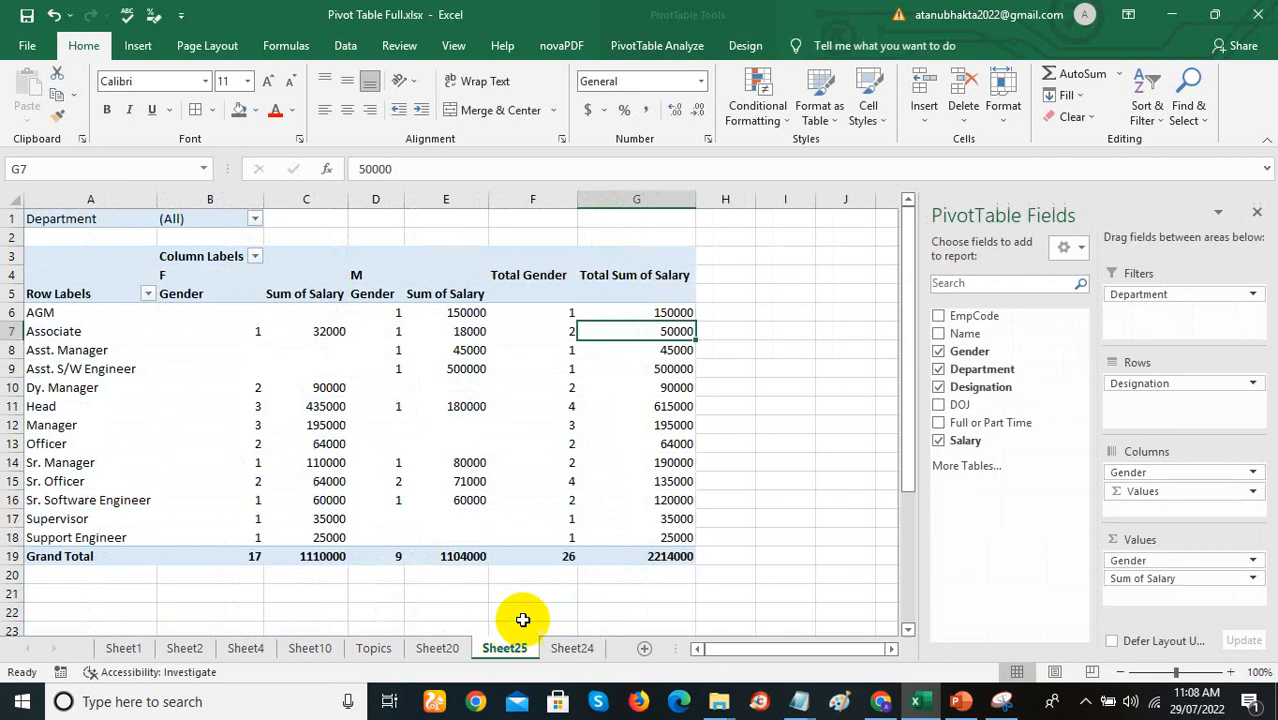
right_click(630, 327)
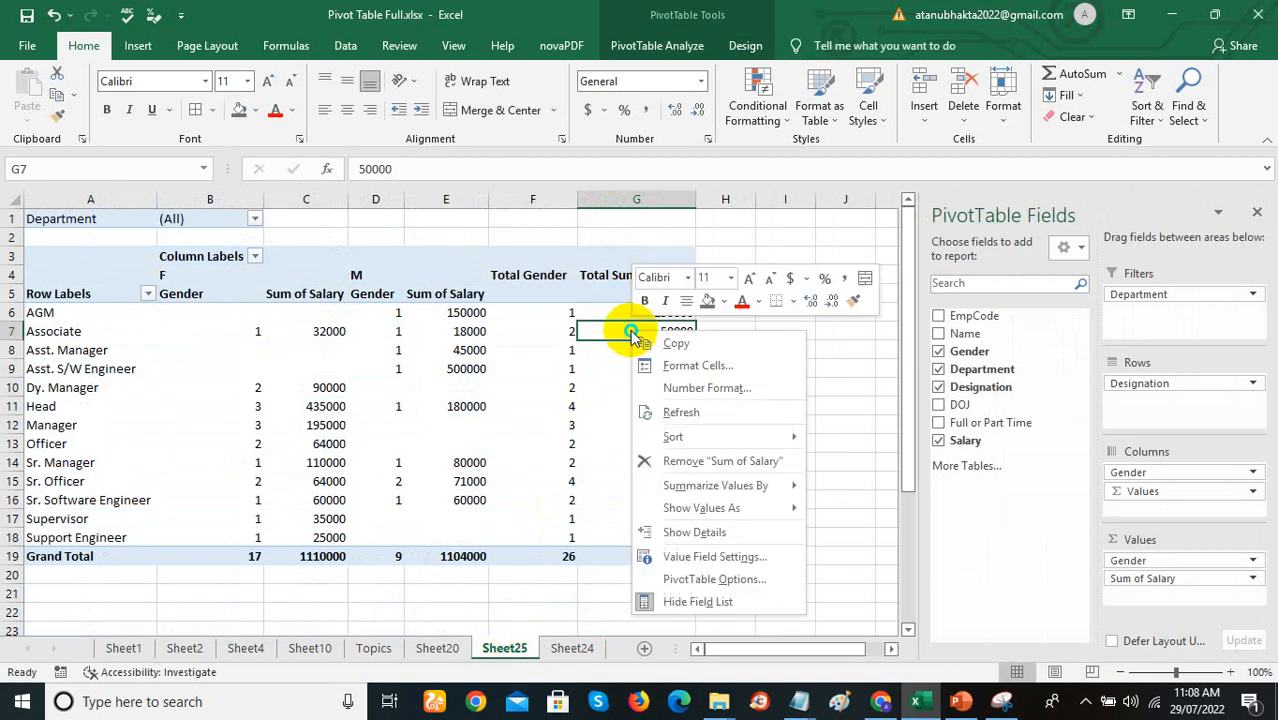
left_click(637, 55)
left_click(589, 122)
left_click(585, 148)
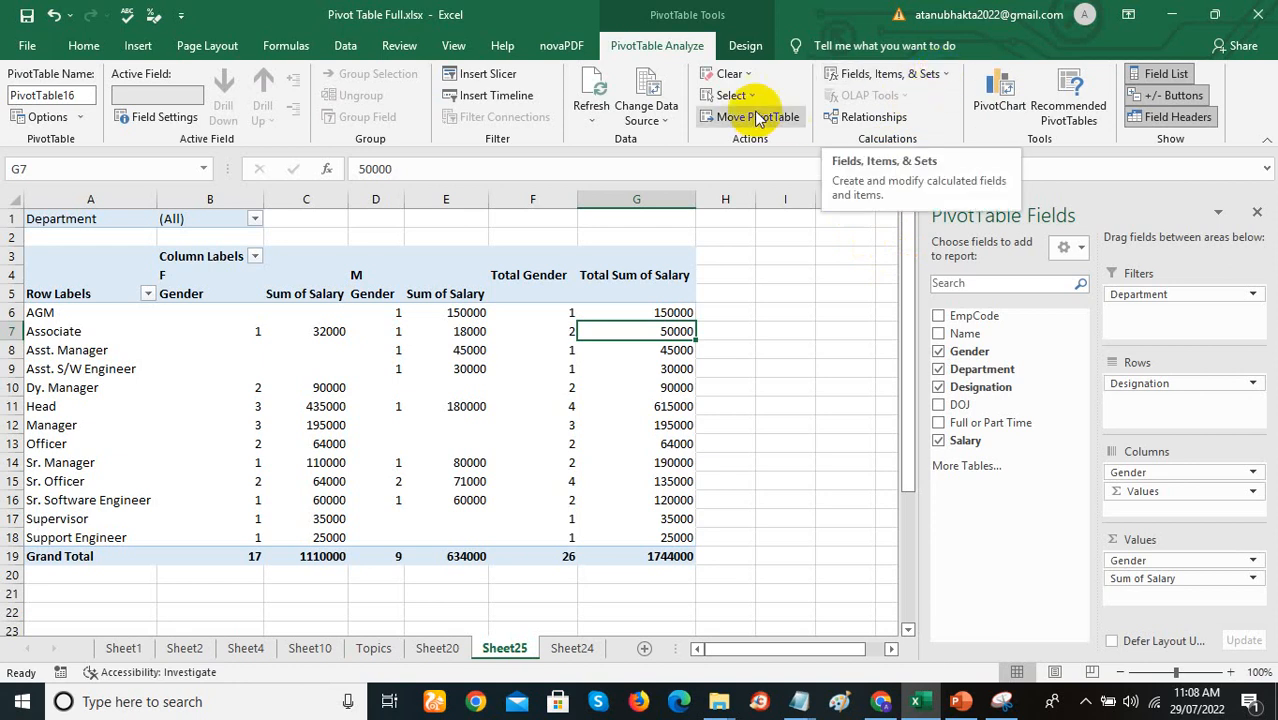
Step: Turn the PivotTable's grand totals off for rows and columns, and switch them back on for both
left_click(745, 45)
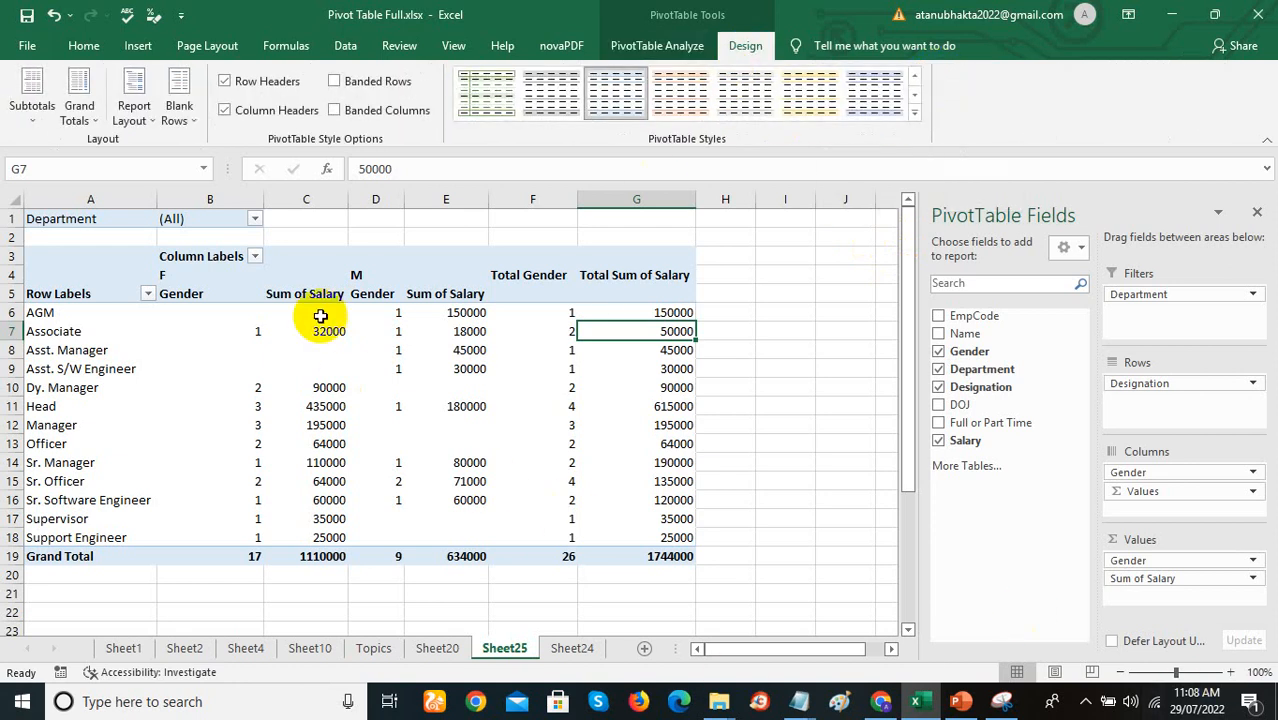
left_click(113, 303)
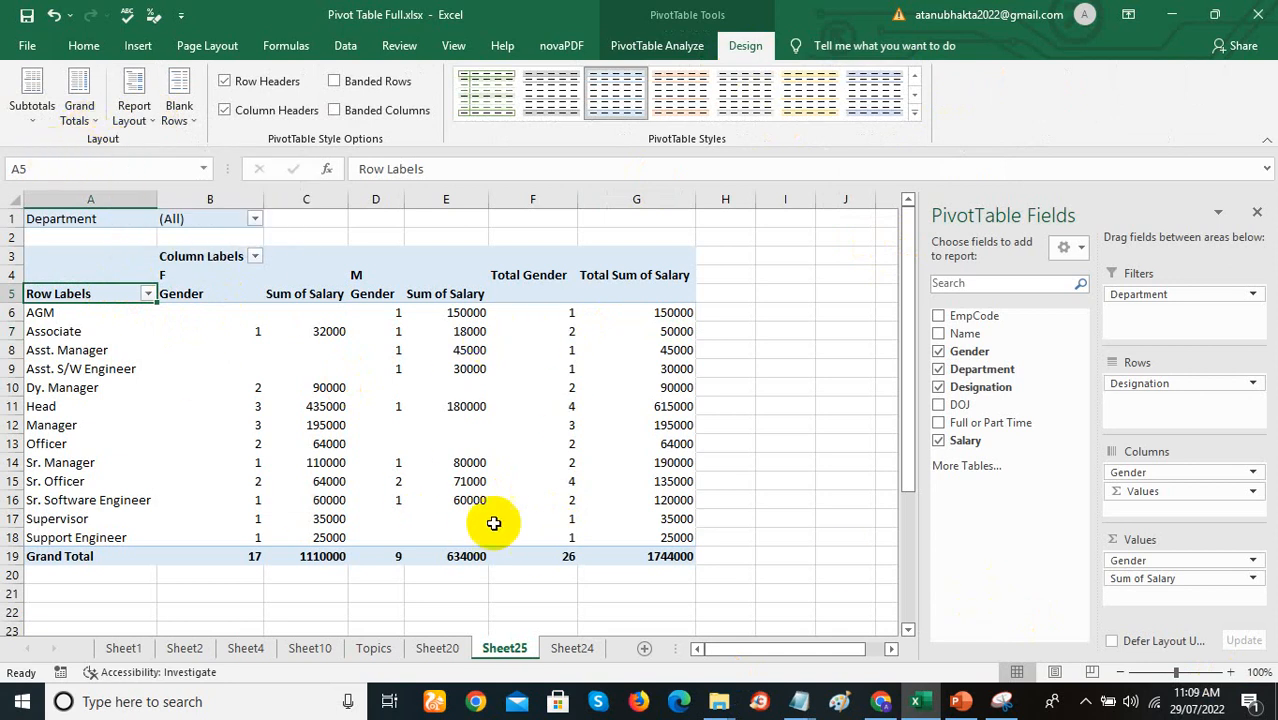
left_click(96, 128)
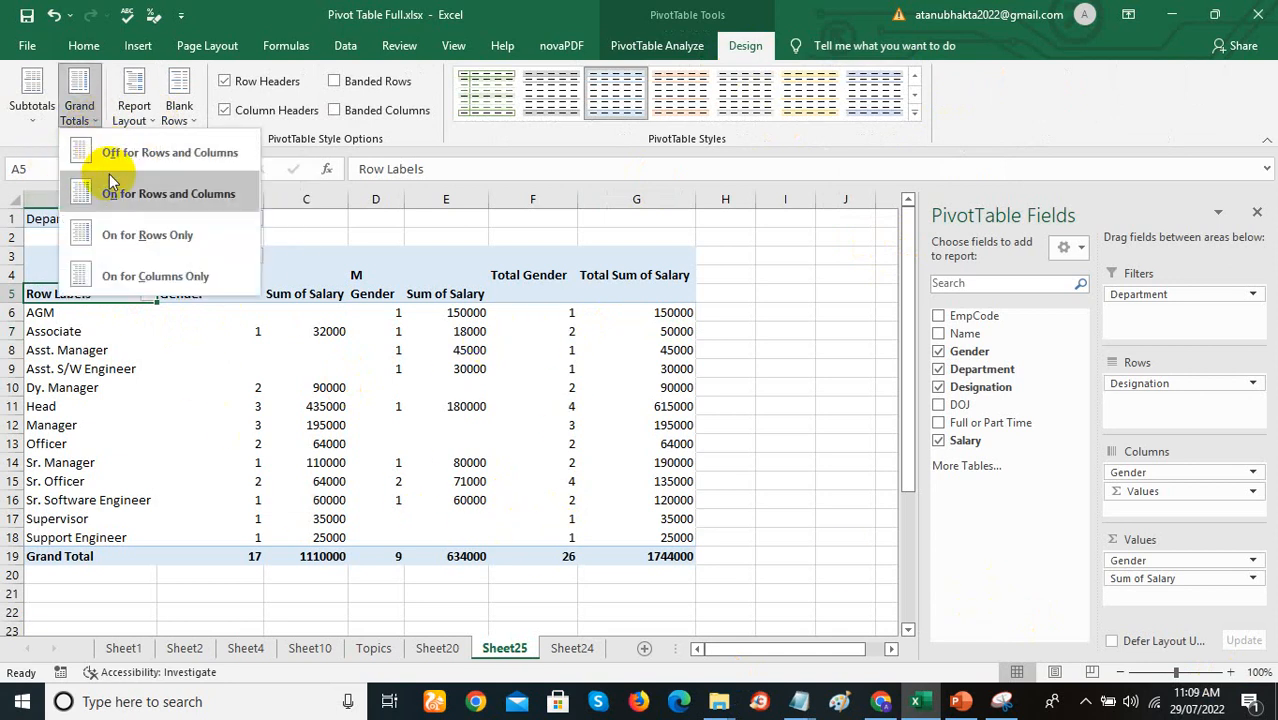
left_click(113, 158)
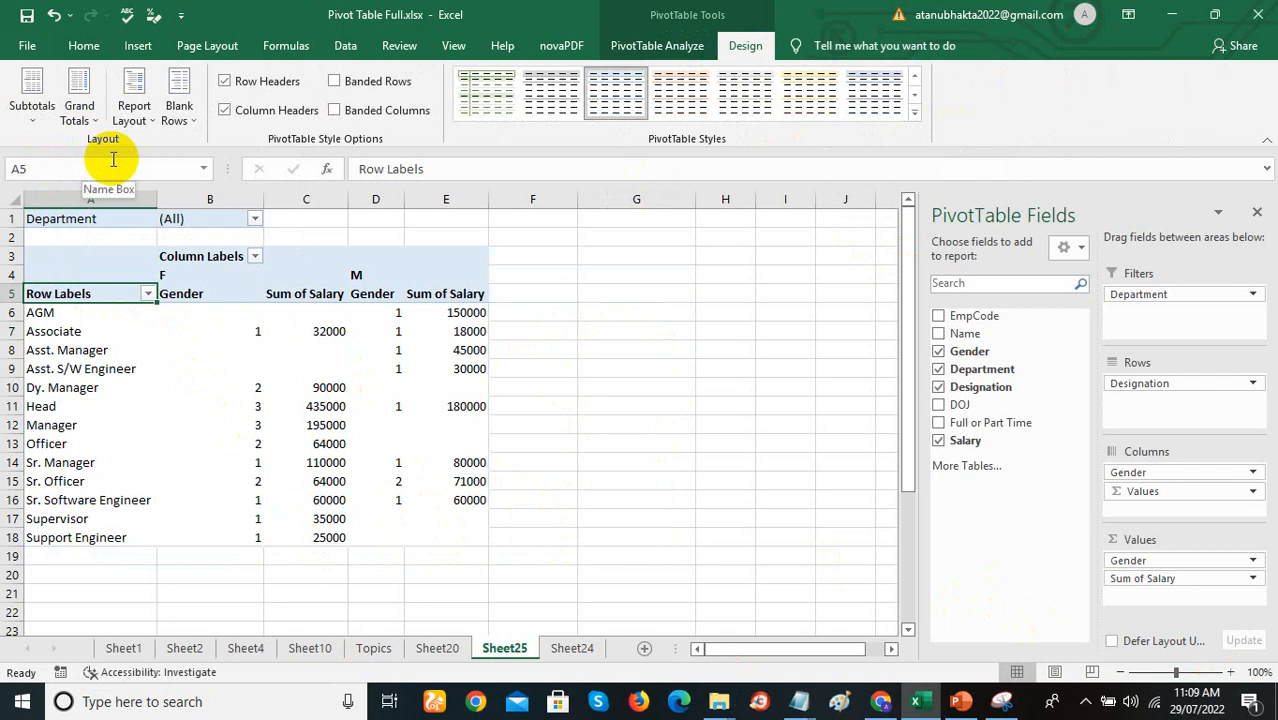
left_click(86, 114)
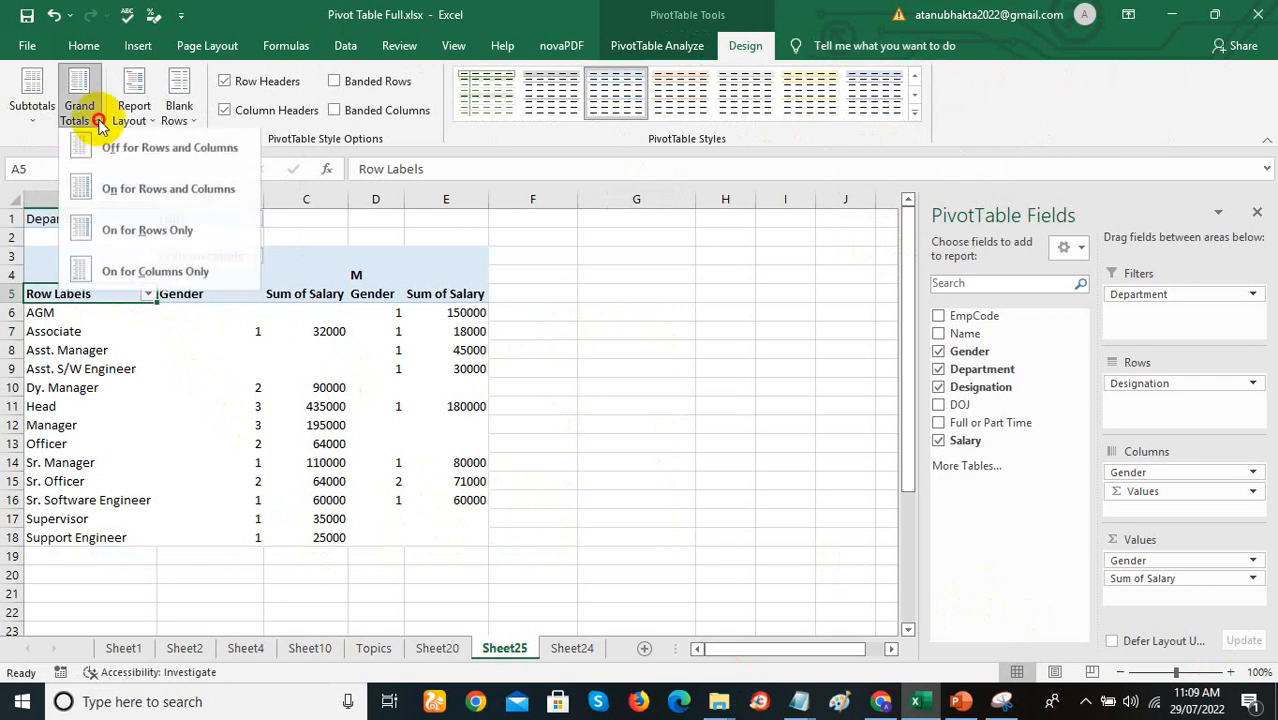
left_click(110, 193)
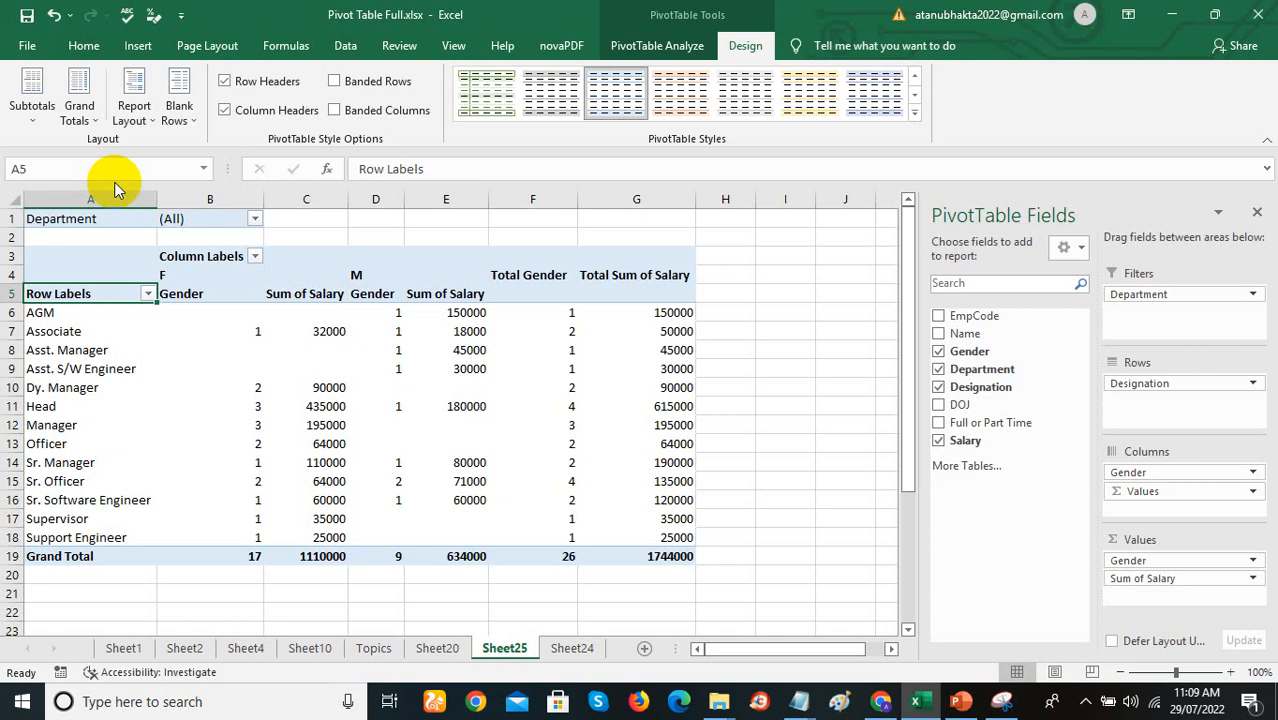
Step: Show the PivotTable report in outline form and change its layout to tabular form
left_click(131, 108)
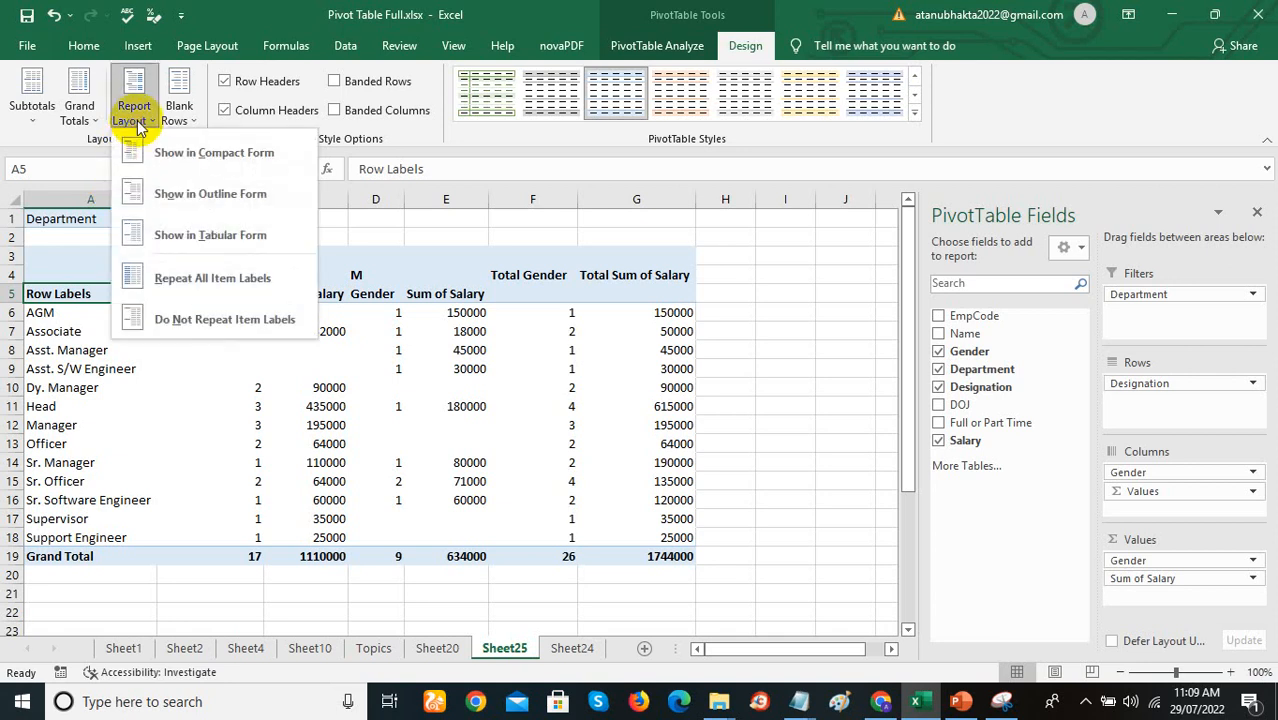
left_click(157, 195)
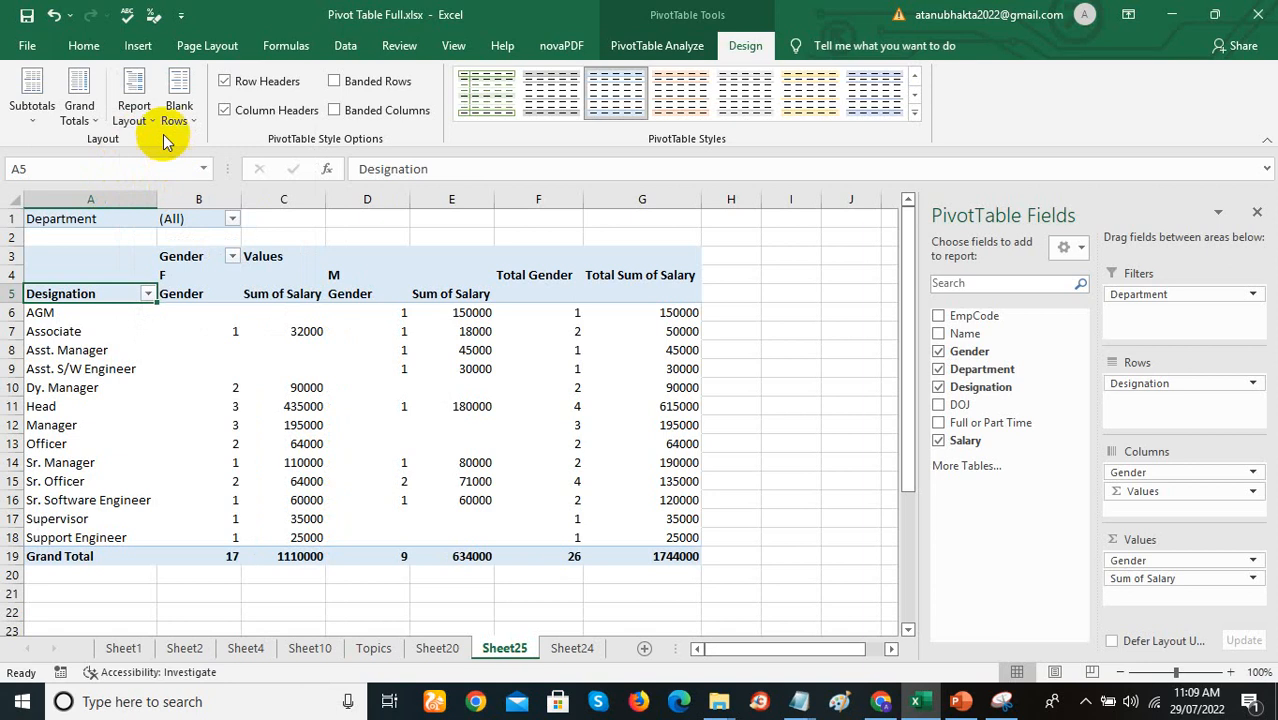
left_click(150, 115)
left_click(163, 232)
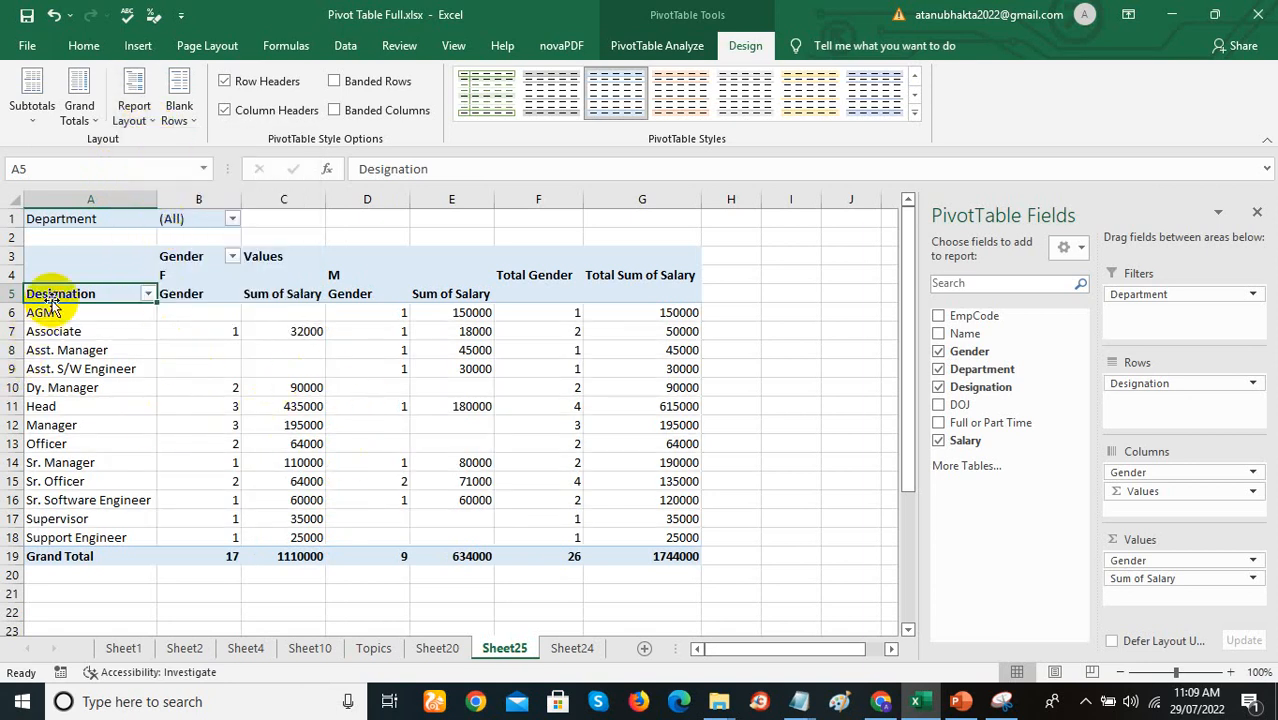
left_click(145, 122)
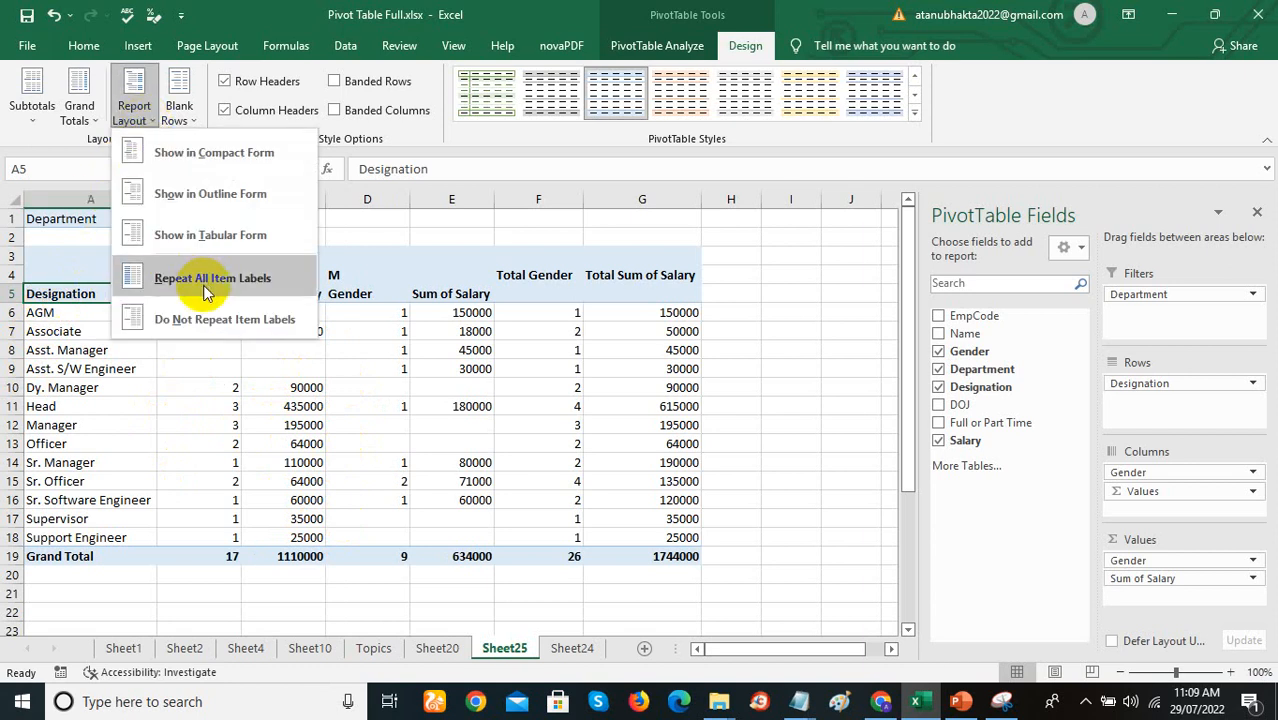
left_click(827, 293)
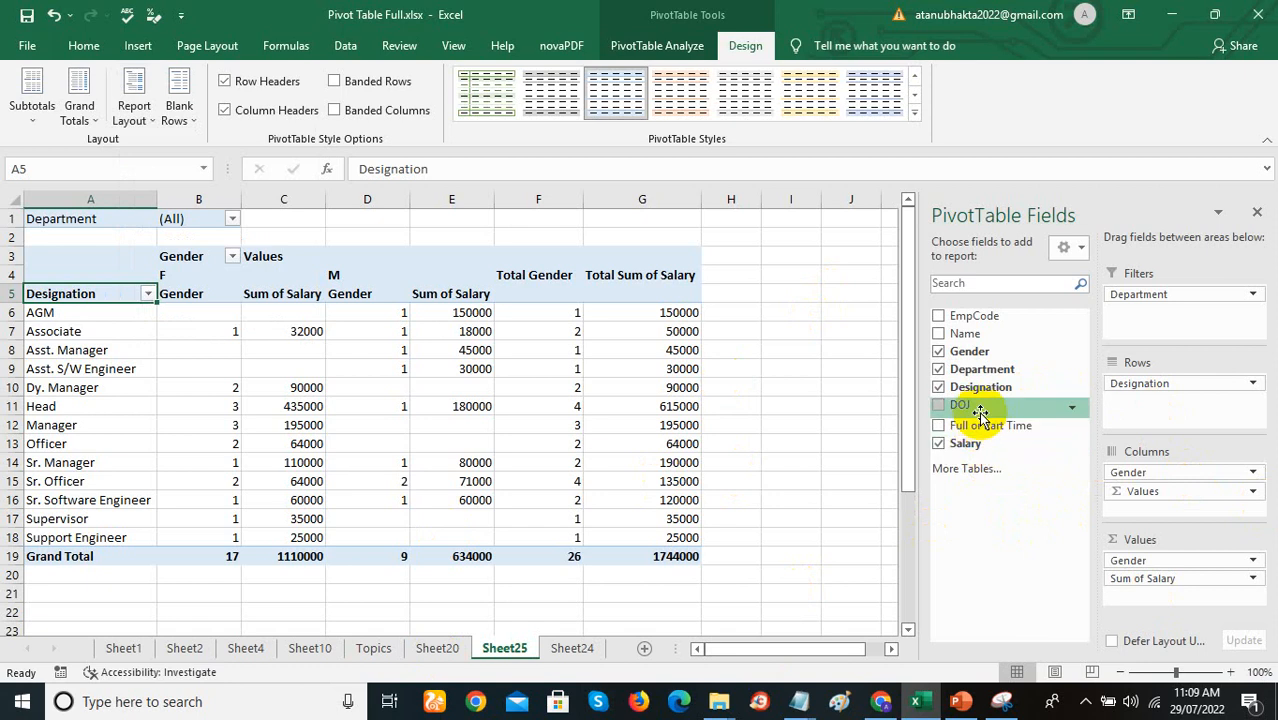
Step: Add the Full or Part Time field to the PivotTable rows below Designation and remove it again
left_click_drag(980, 415, 1150, 403)
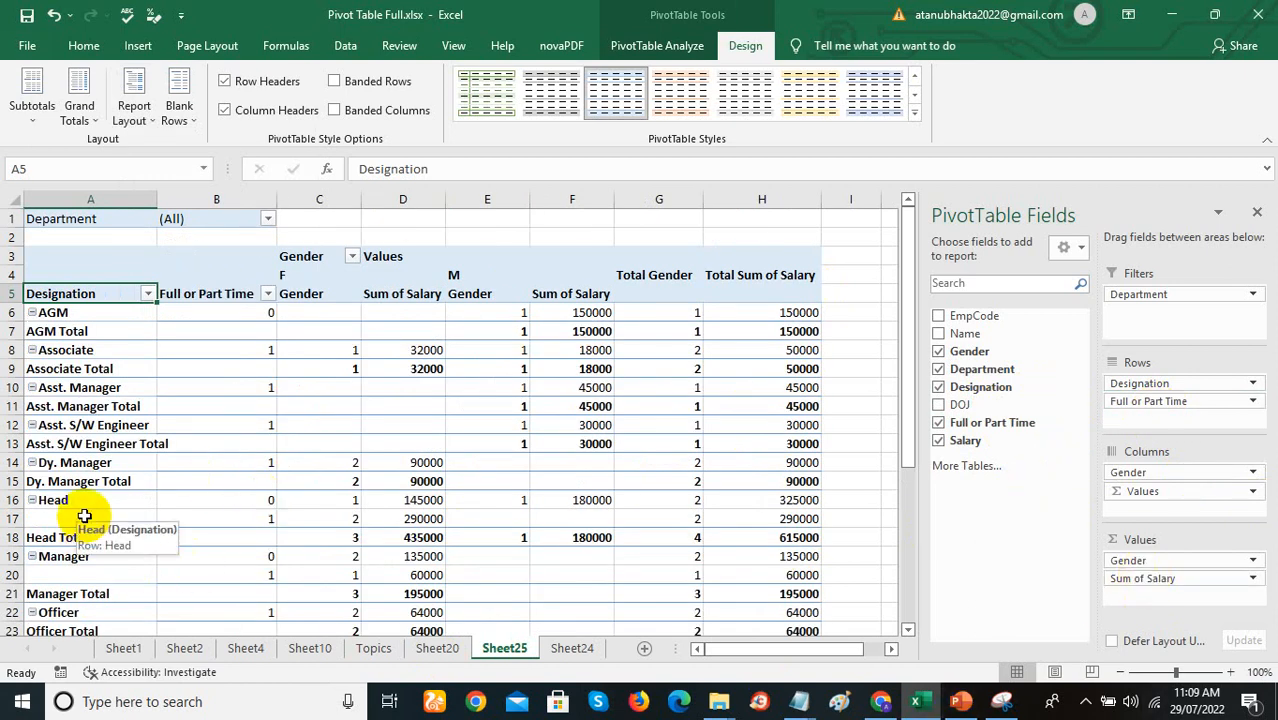
left_click_drag(913, 428, 906, 336)
left_click_drag(1184, 408, 1010, 425)
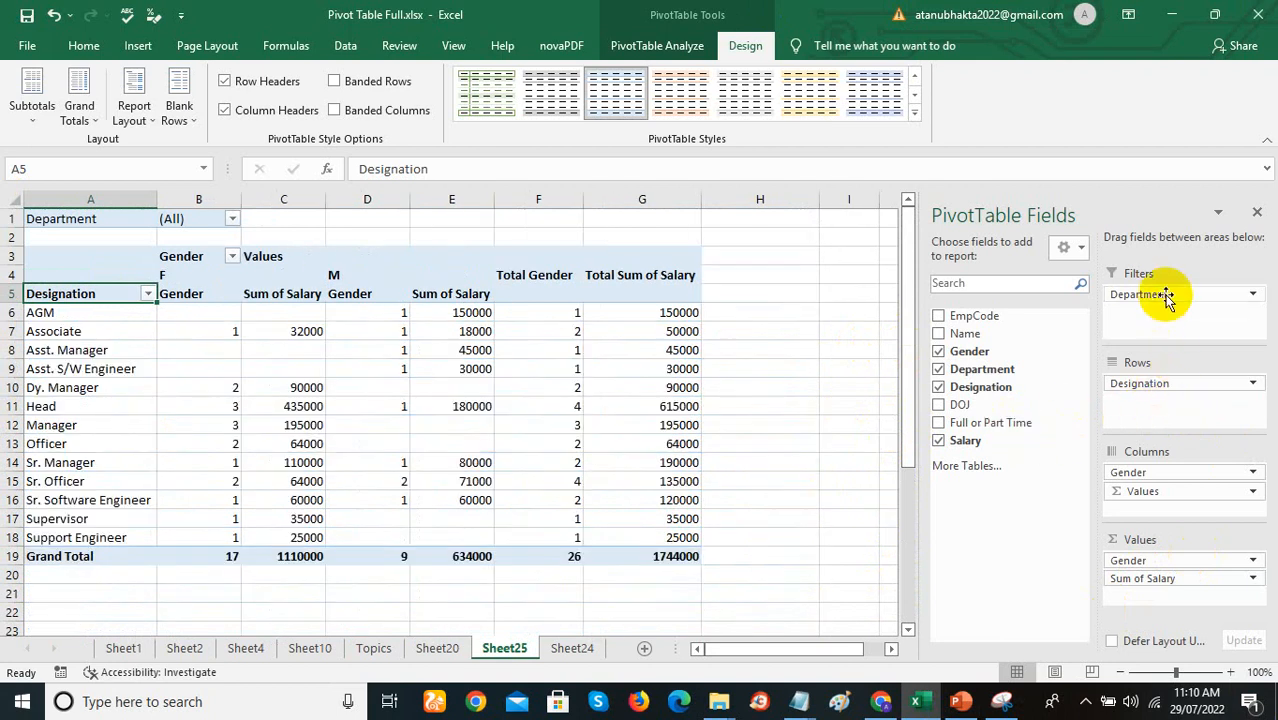
Step: Move the Department field from the filters to the rows above Designation and repeat all item labels
left_click_drag(1166, 297, 1172, 372)
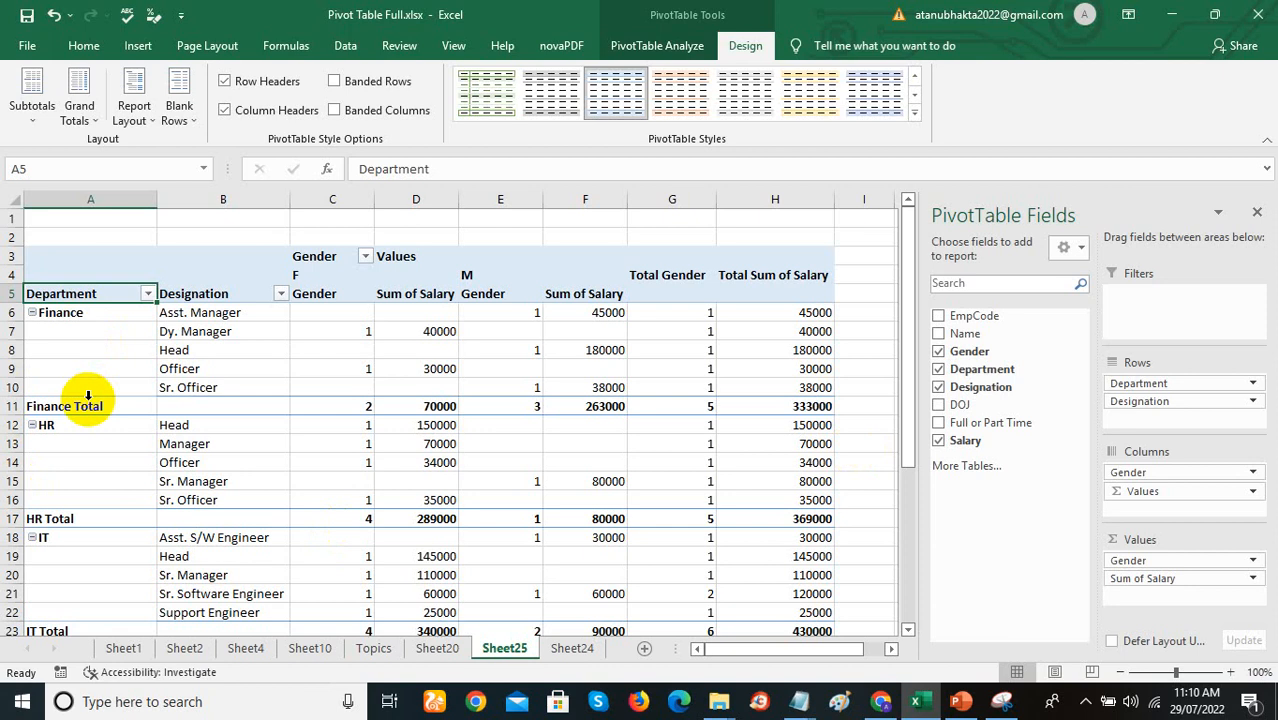
left_click(97, 331)
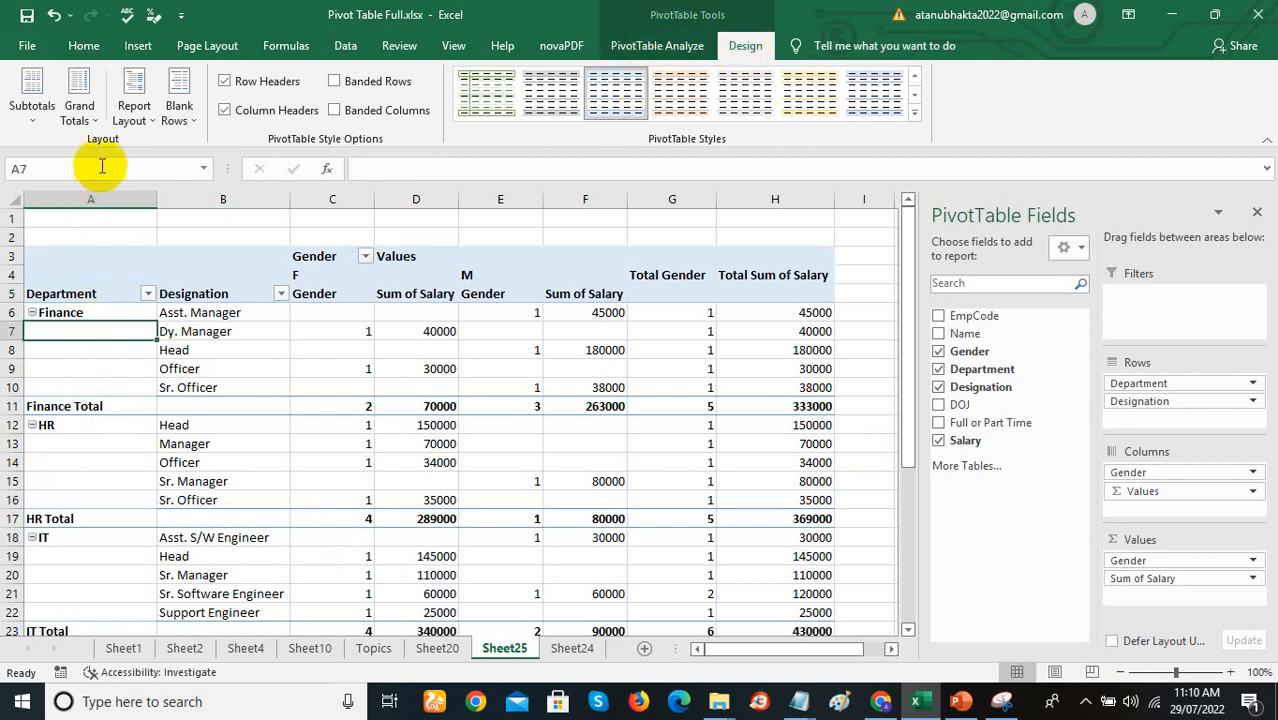
left_click(132, 110)
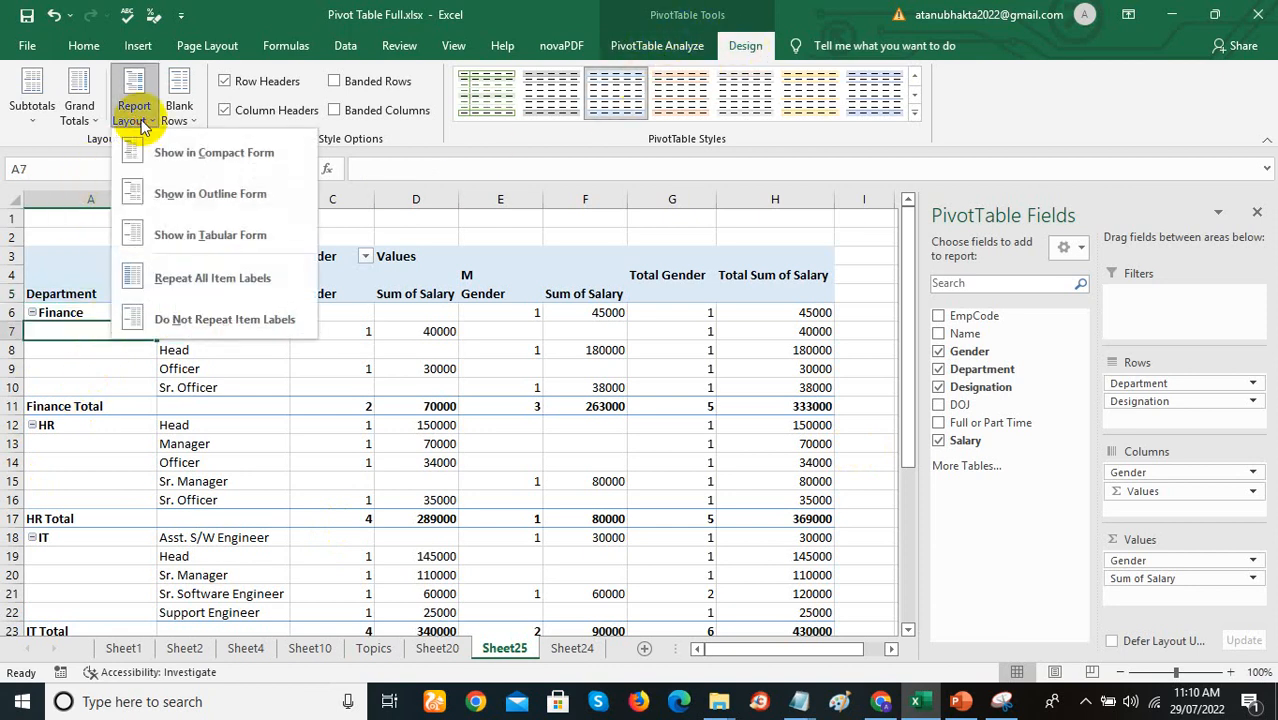
left_click(204, 290)
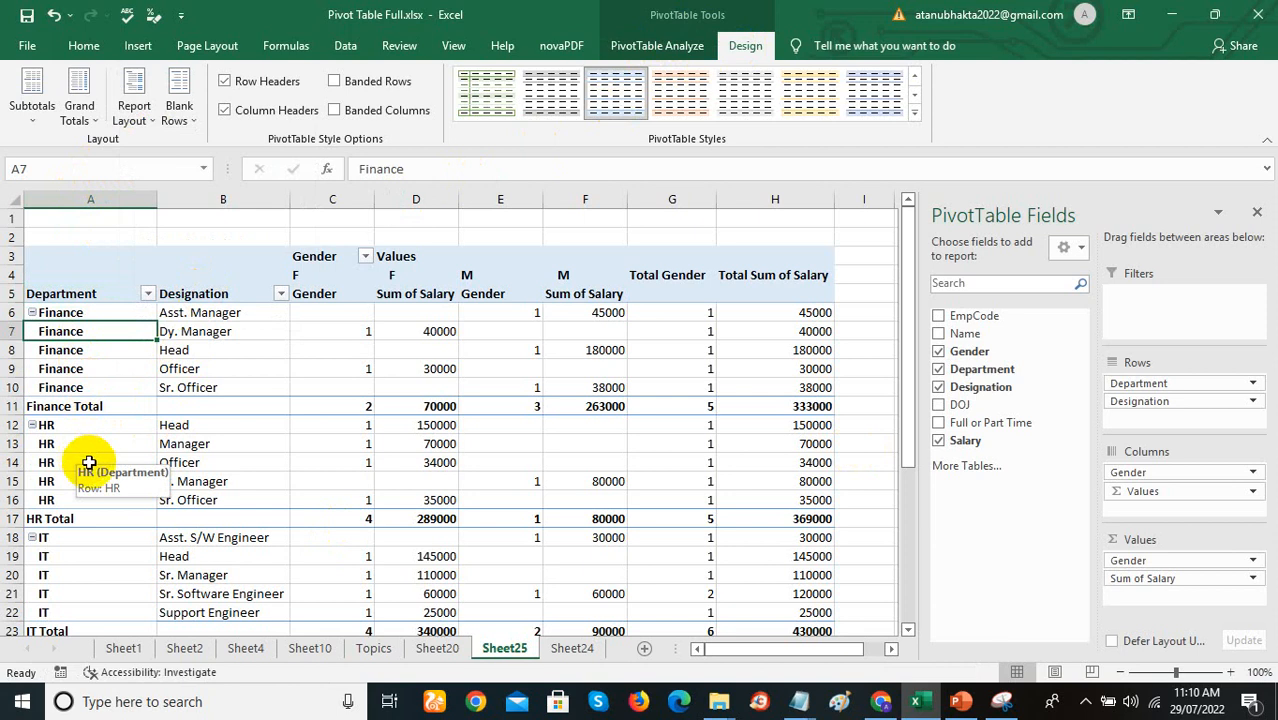
left_click(132, 108)
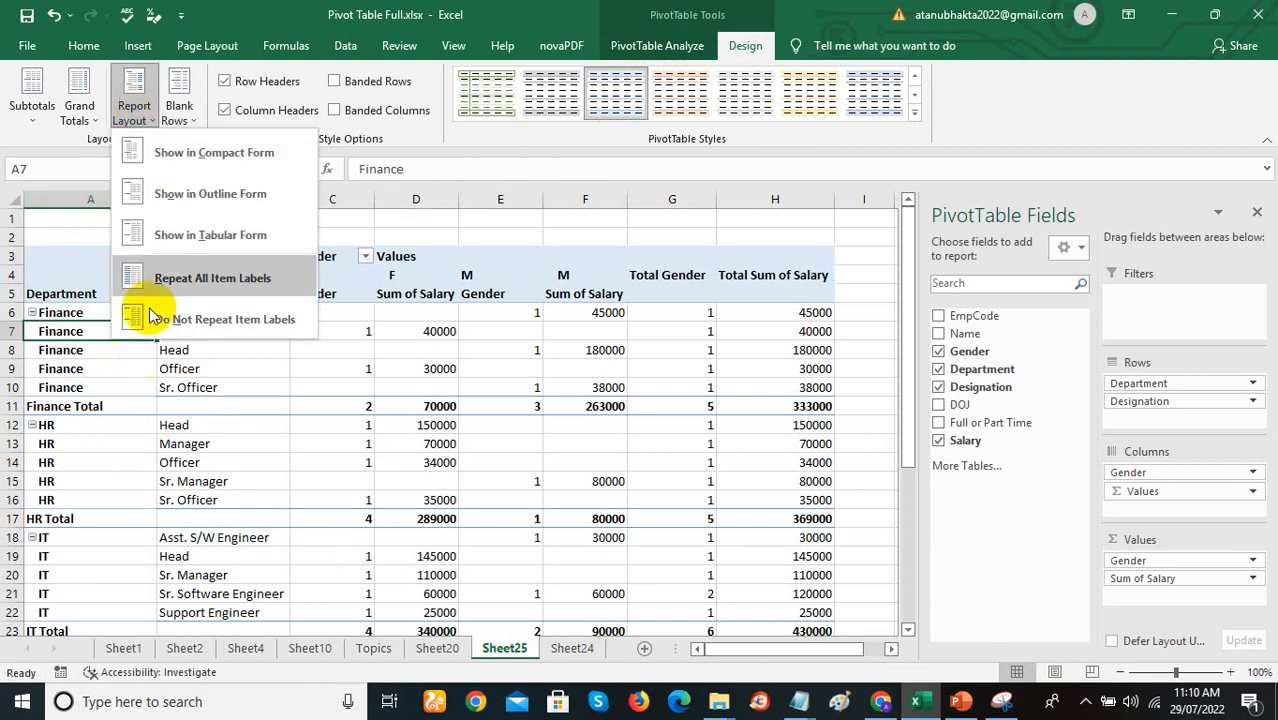
left_click(343, 492)
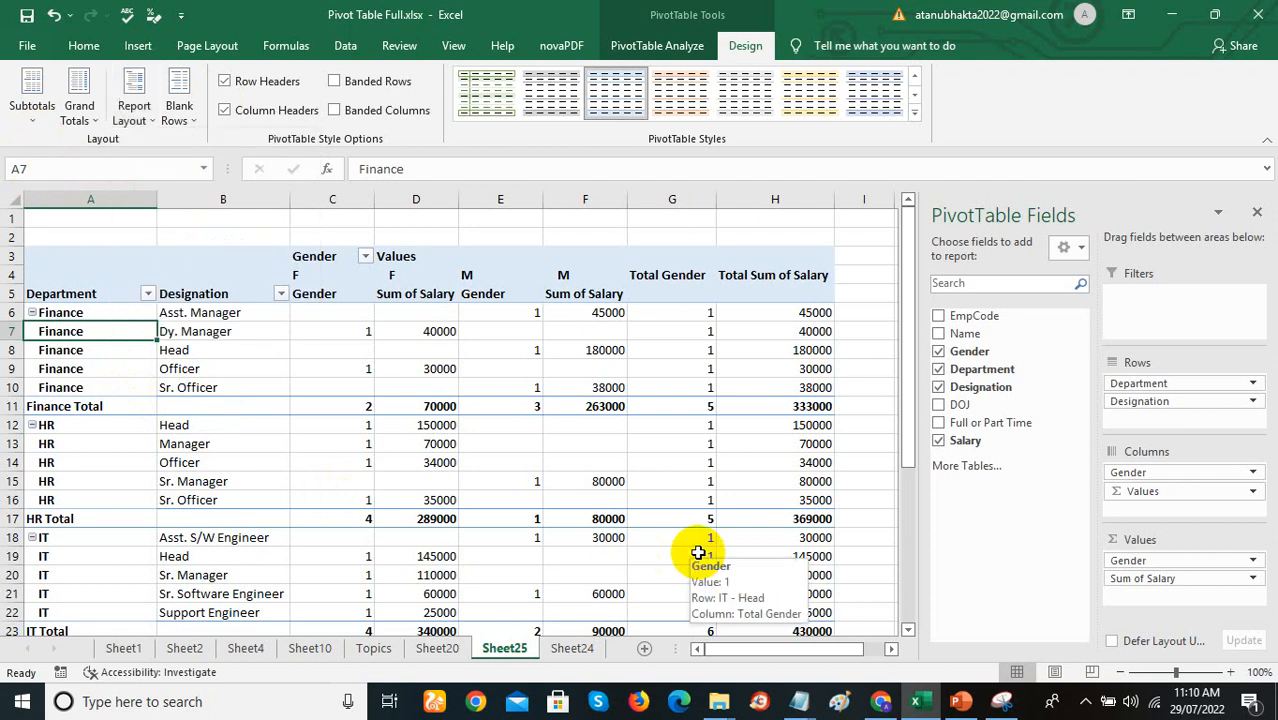
left_click(440, 408)
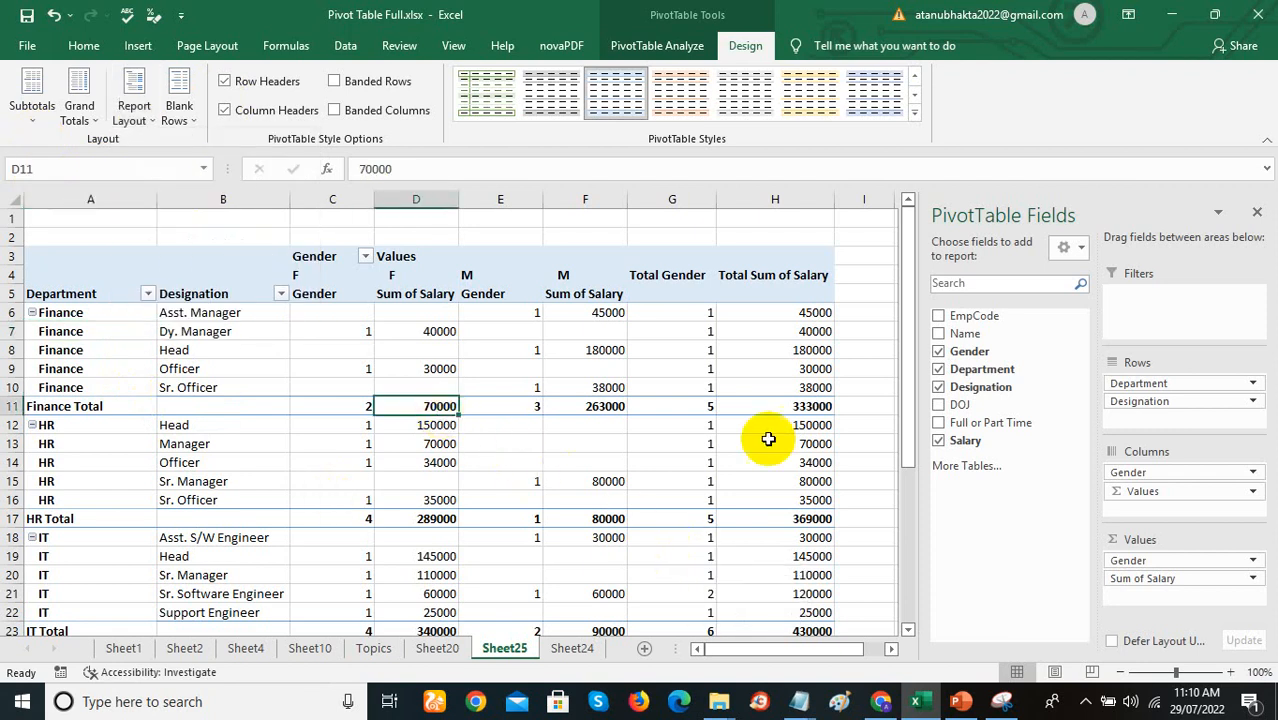
left_click(815, 406)
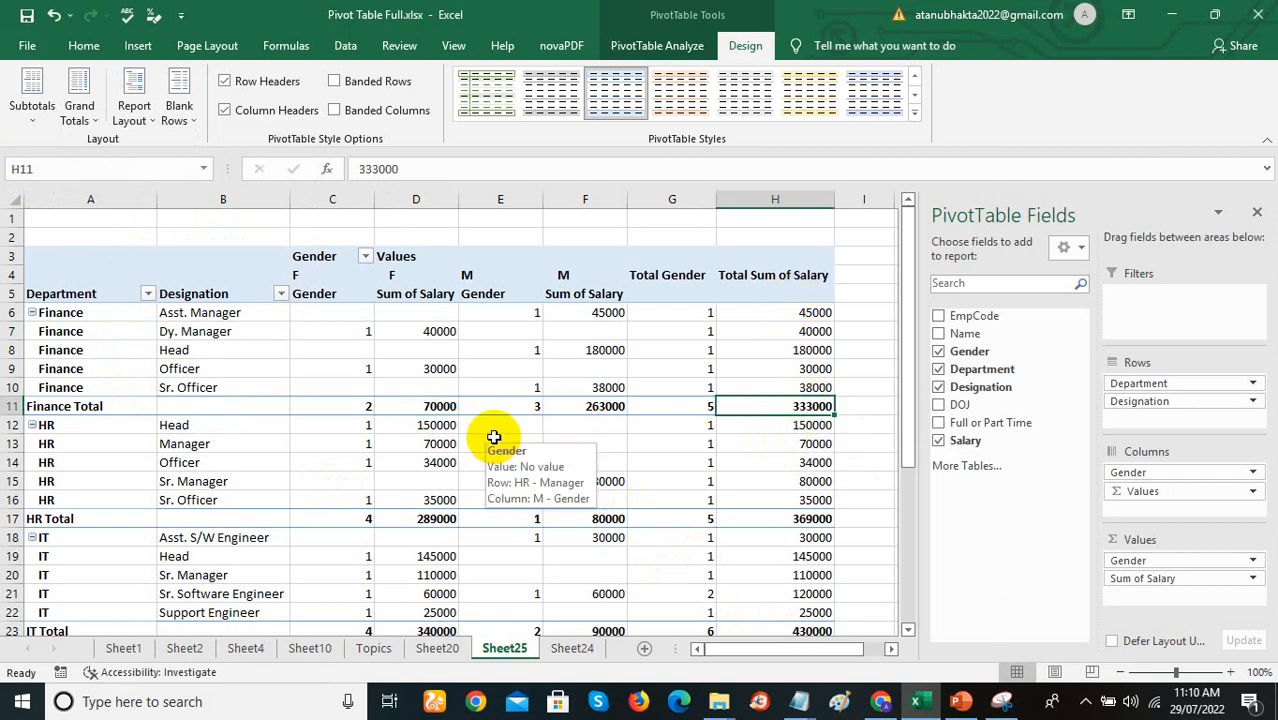
left_click(182, 115)
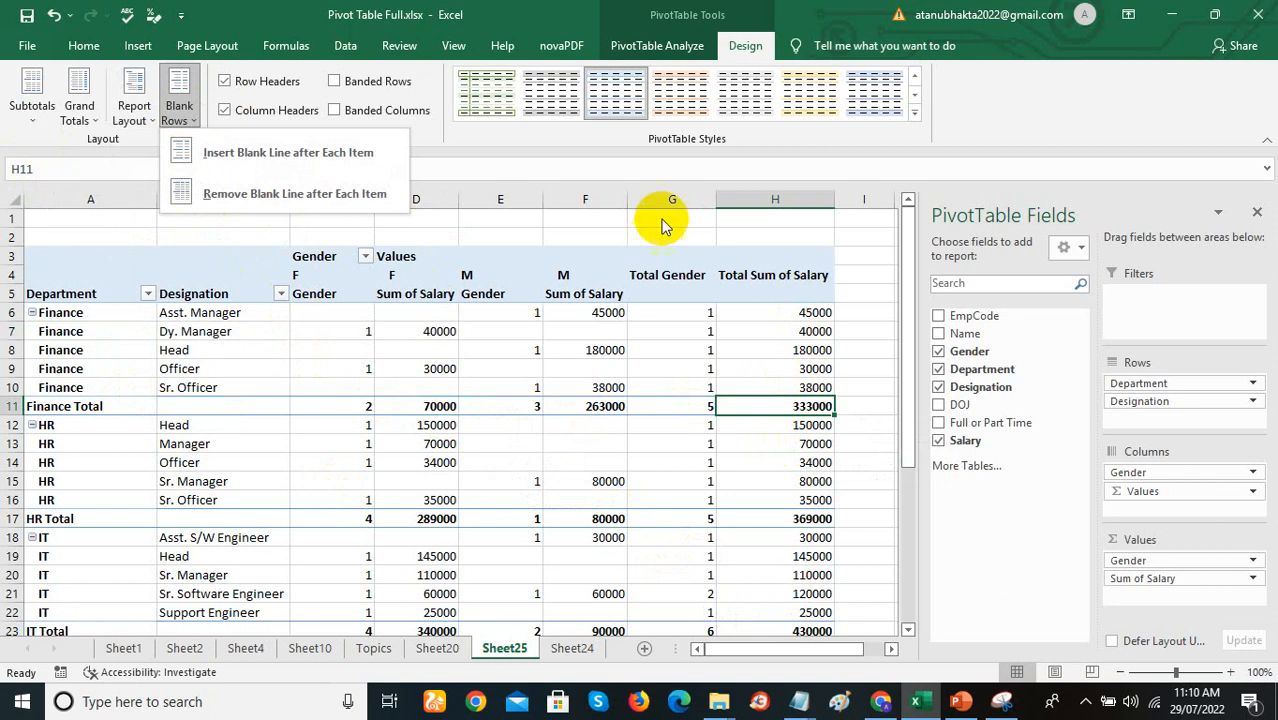
left_click(995, 118)
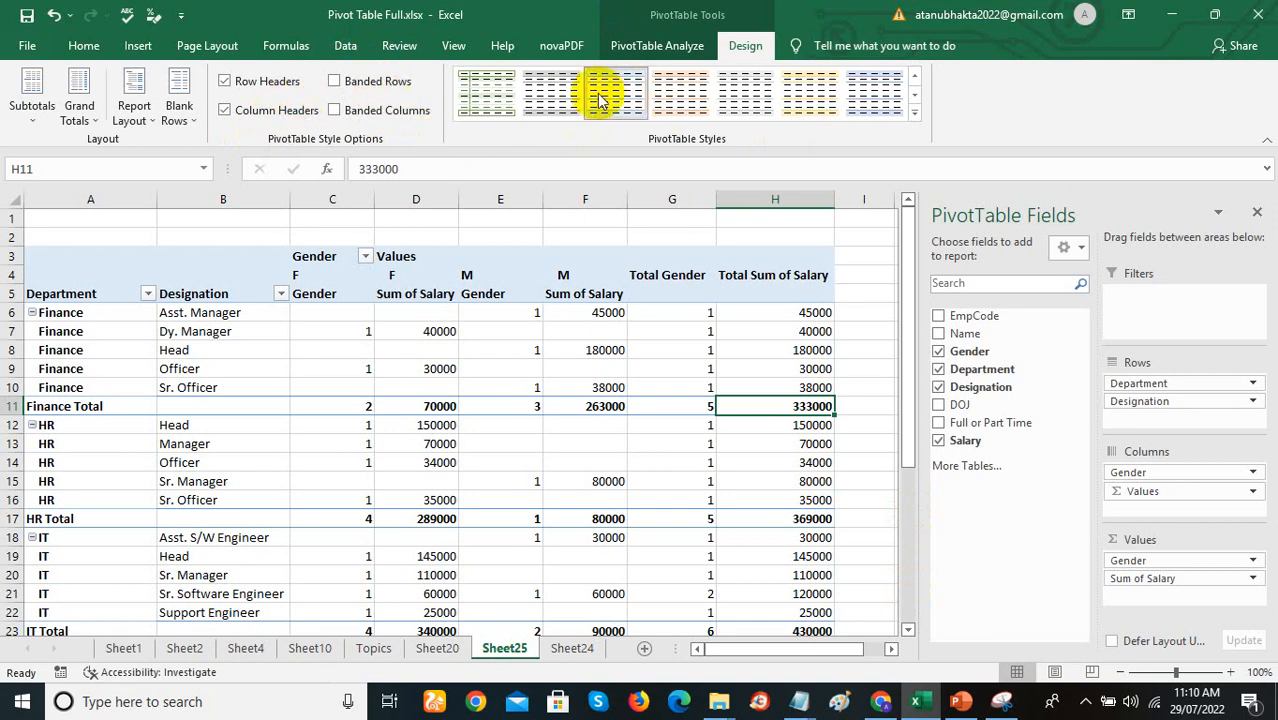
Step: Try the light orange, blue and green PivotTable styles and apply an orange style from the Medium group
left_click(682, 109)
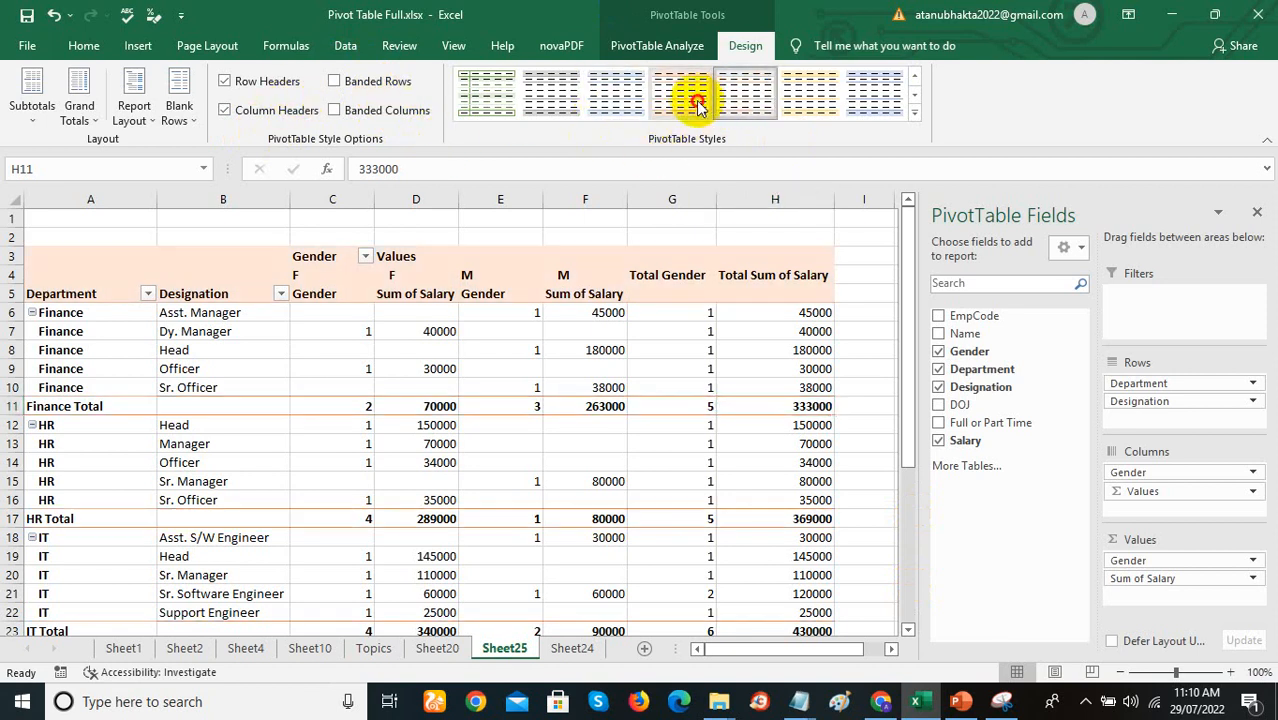
left_click(876, 110)
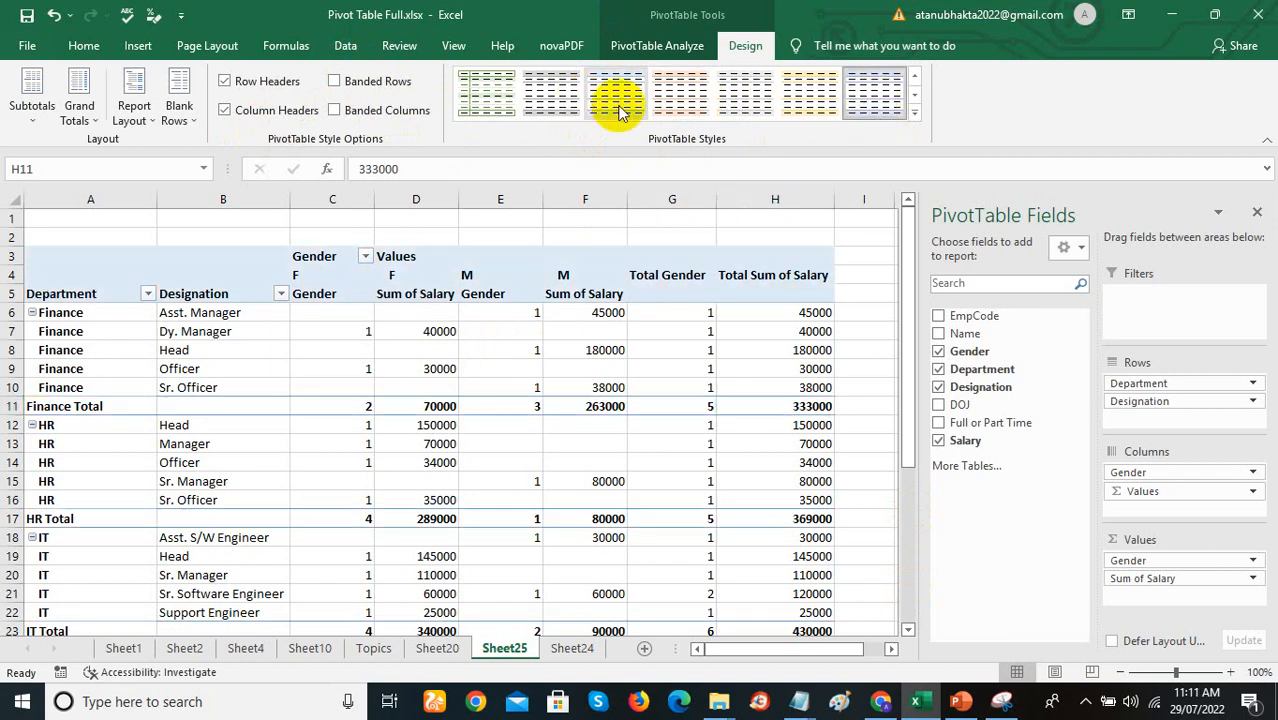
left_click(510, 108)
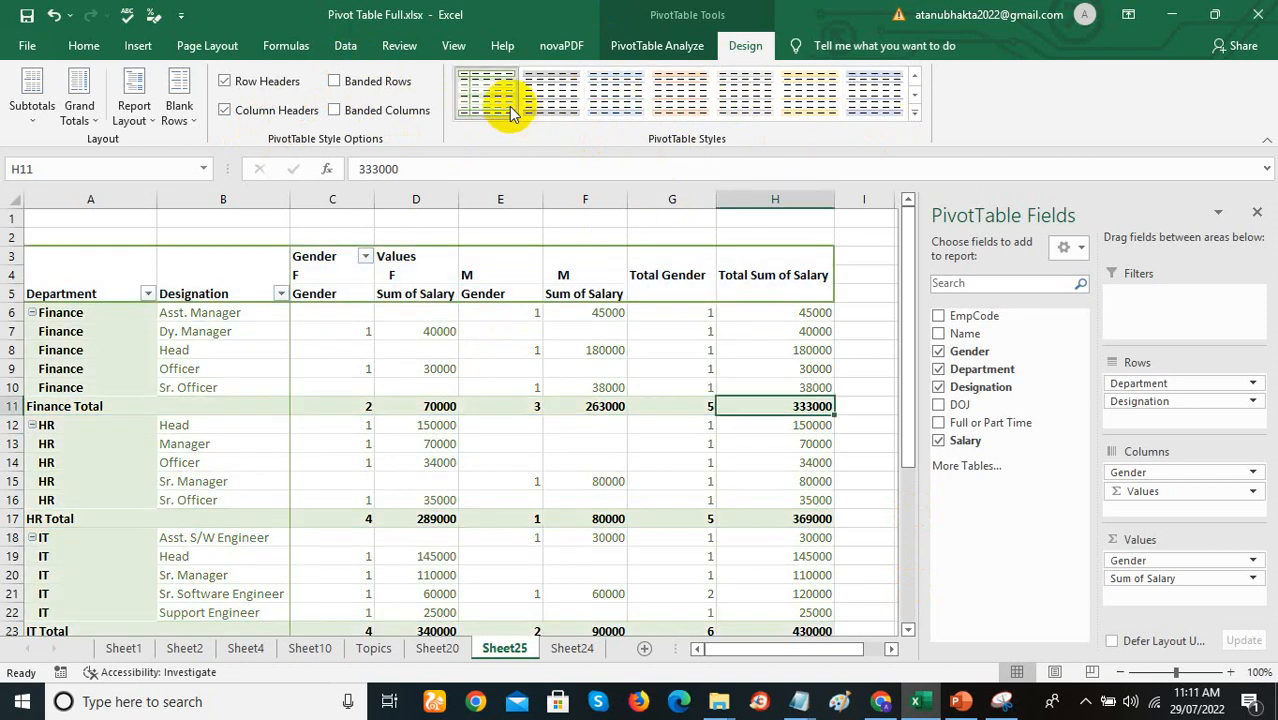
left_click(914, 113)
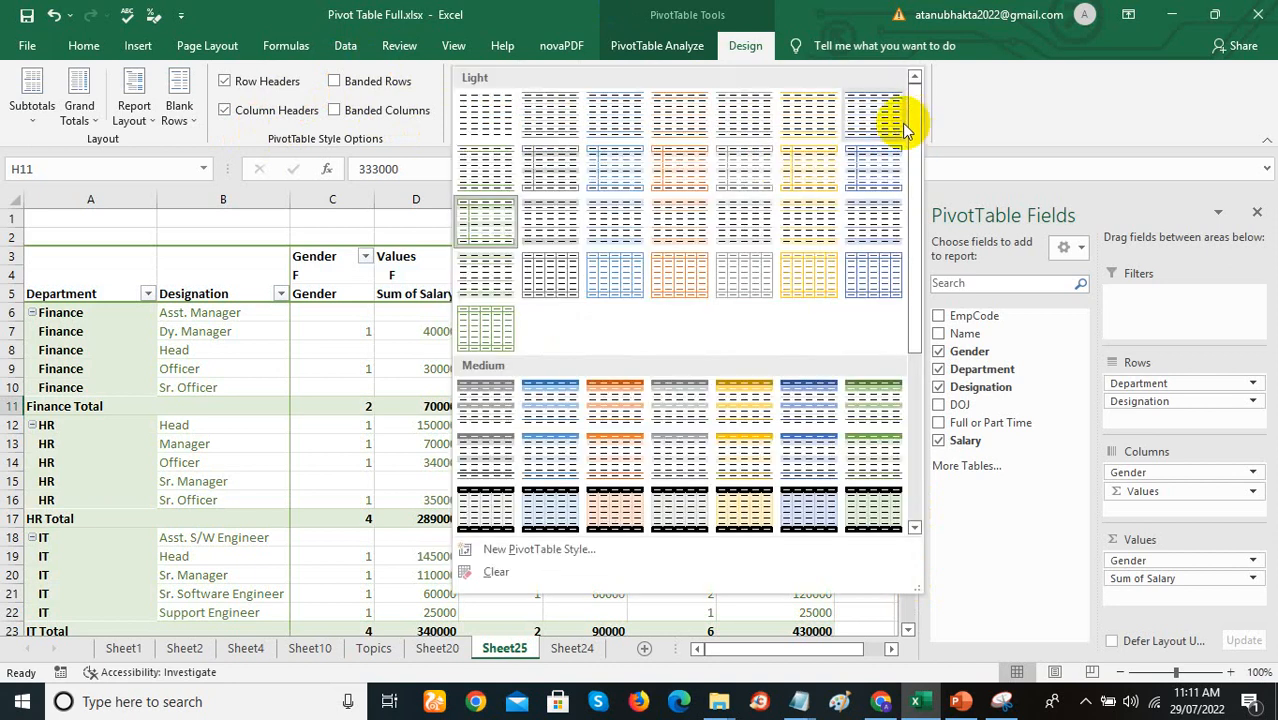
left_click(633, 408)
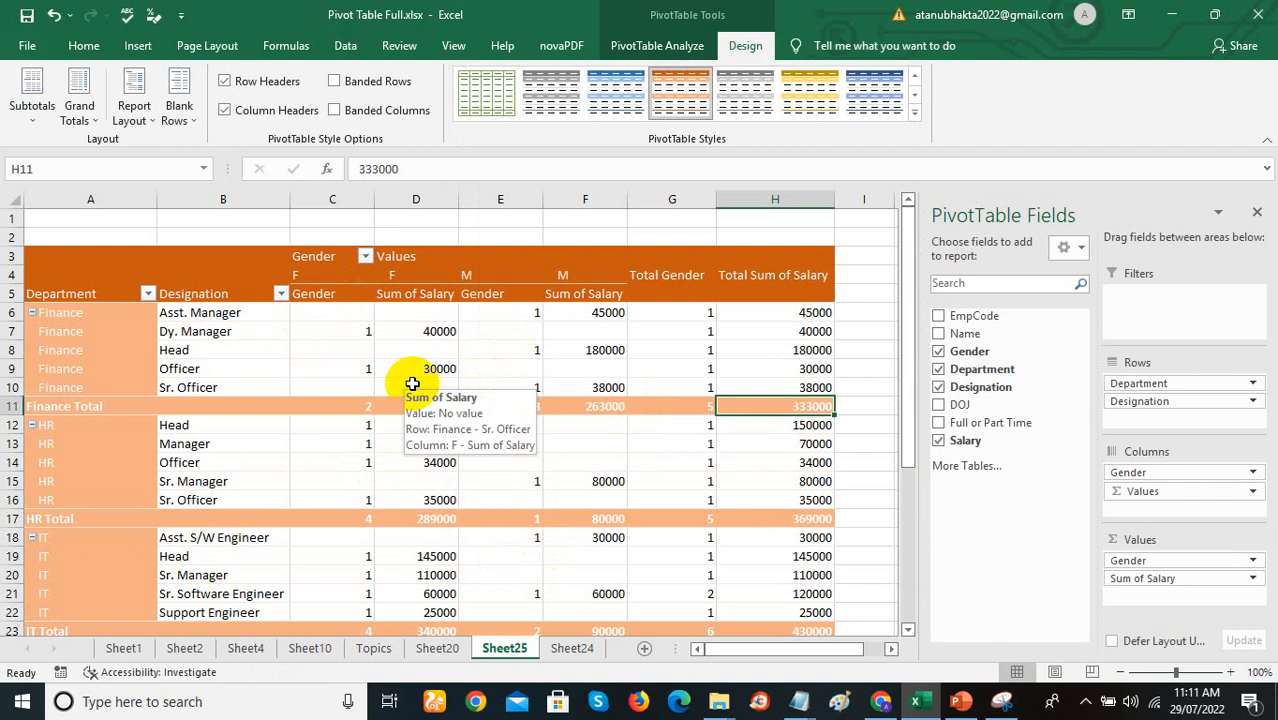
Step: Remove the fill colour from cells B5:B9, Pivot Table Basics to Display Blank Cells Data, on the Topics sheet
left_click(383, 651)
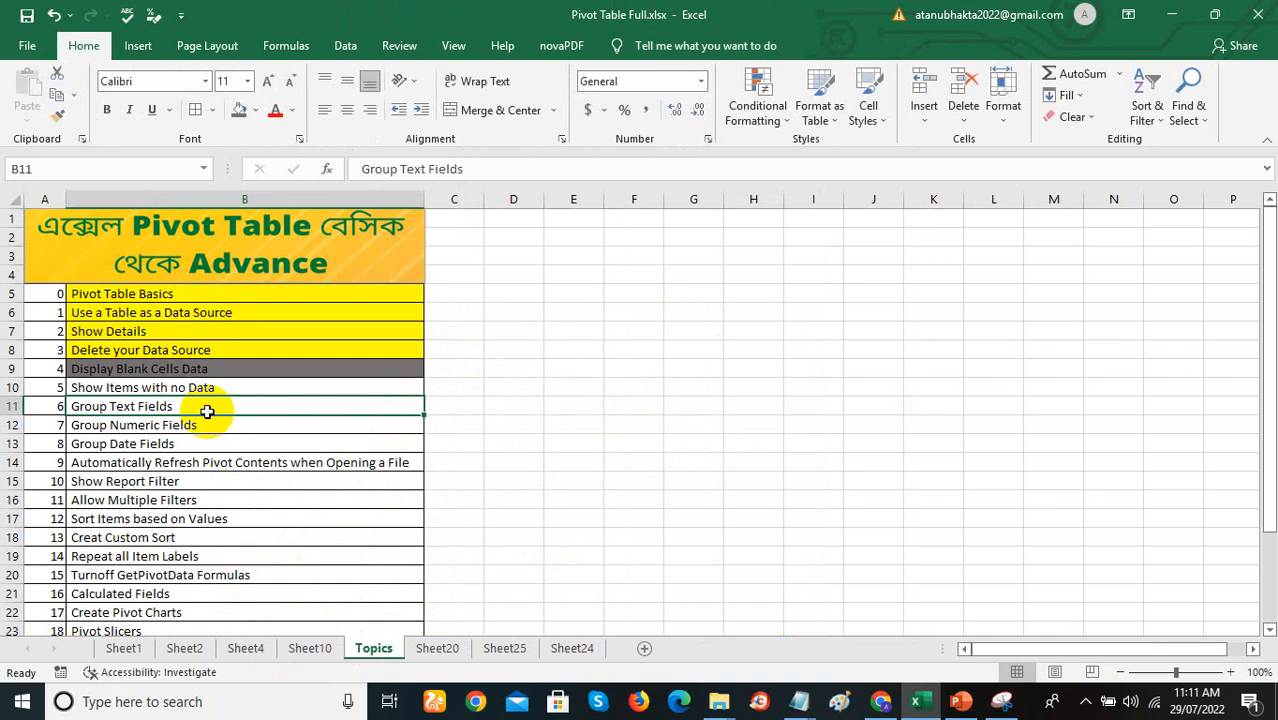
left_click_drag(194, 294, 190, 362)
left_click(256, 110)
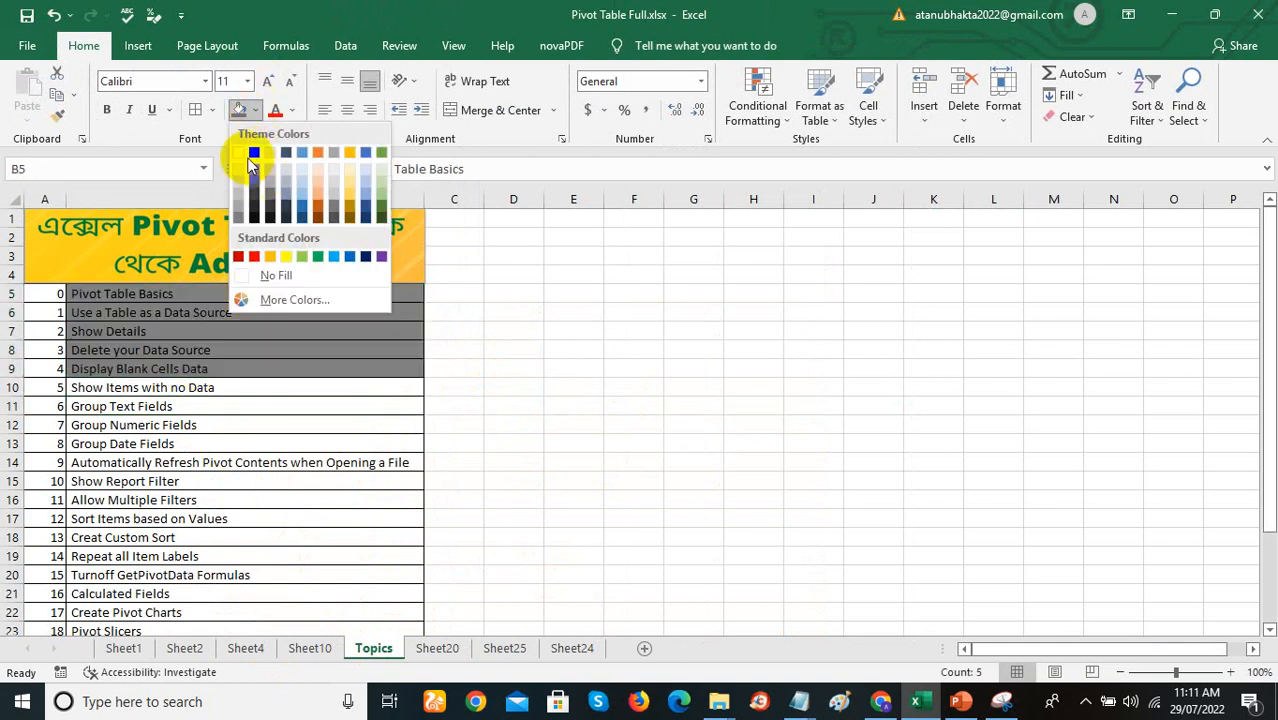
left_click(276, 275)
left_click(248, 410)
left_click(240, 298)
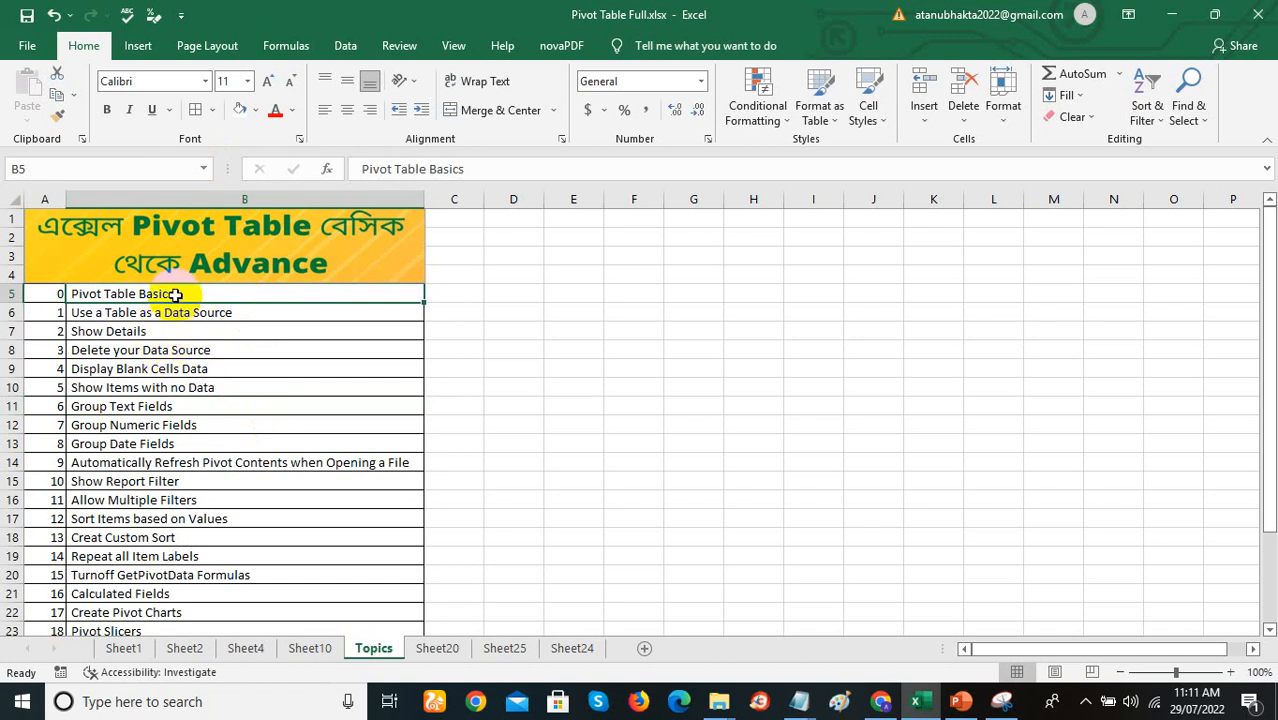
Step: Review the employee table on Sheet20 and the design options of the PivotTable on Sheet25
left_click(437, 648)
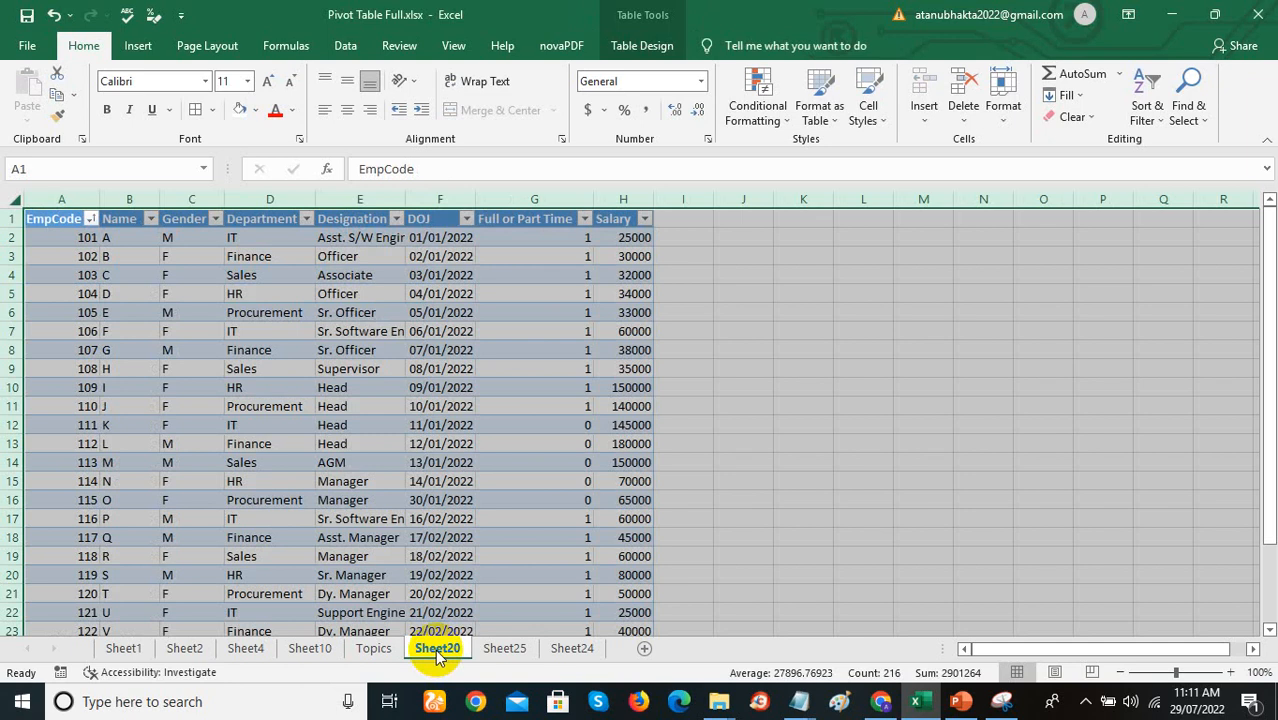
left_click(347, 386)
left_click(506, 647)
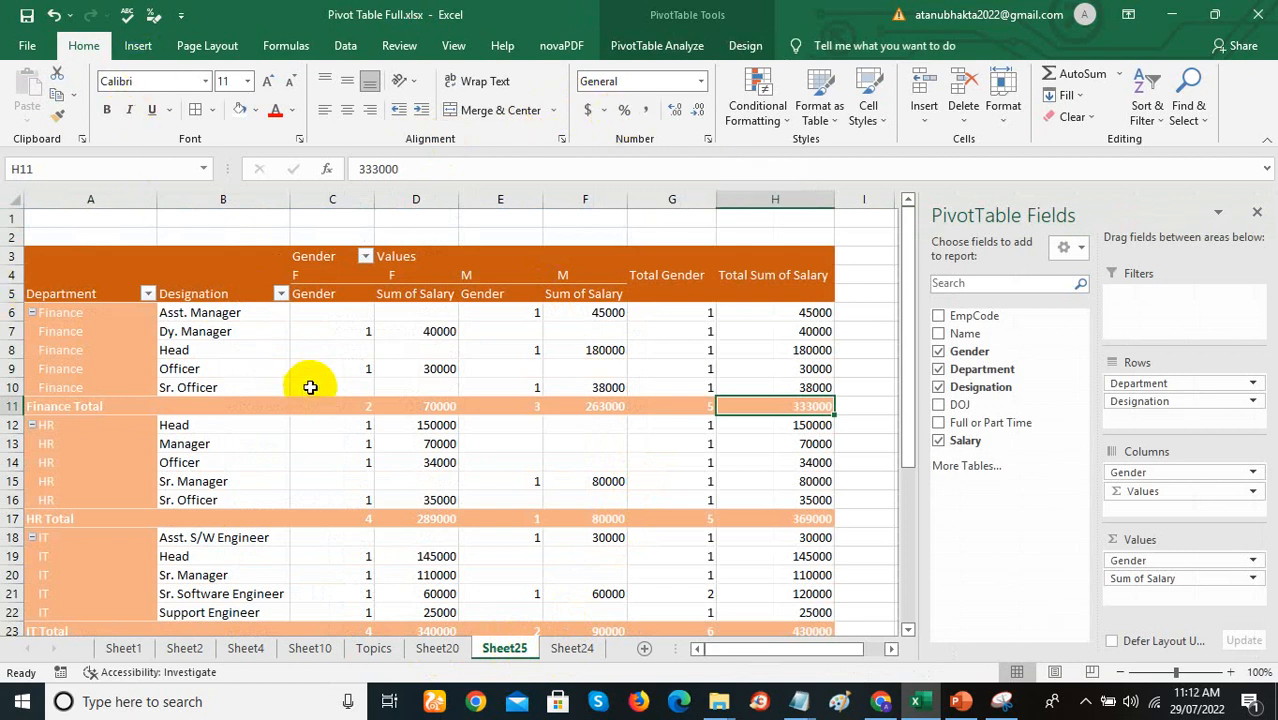
left_click(275, 348)
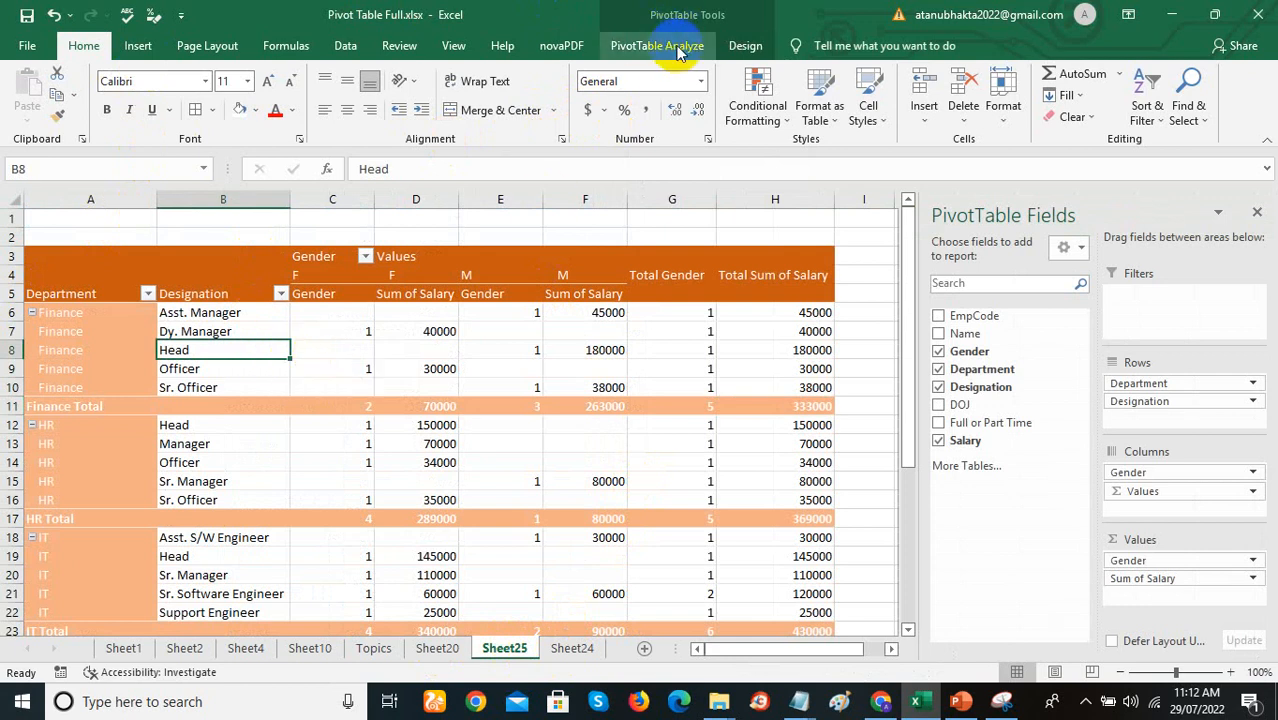
left_click(740, 43)
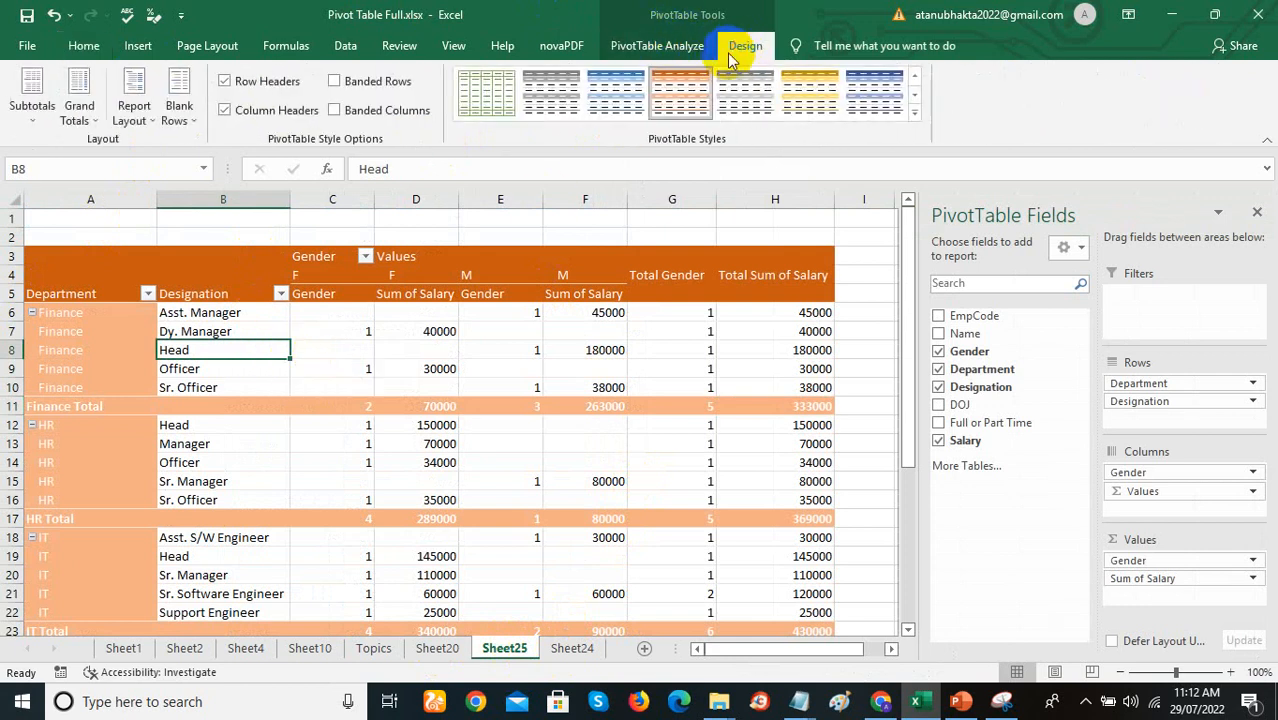
Step: Try the grey PivotTable style on the Sheet25 PivotTable and clear its style formatting
left_click(558, 106)
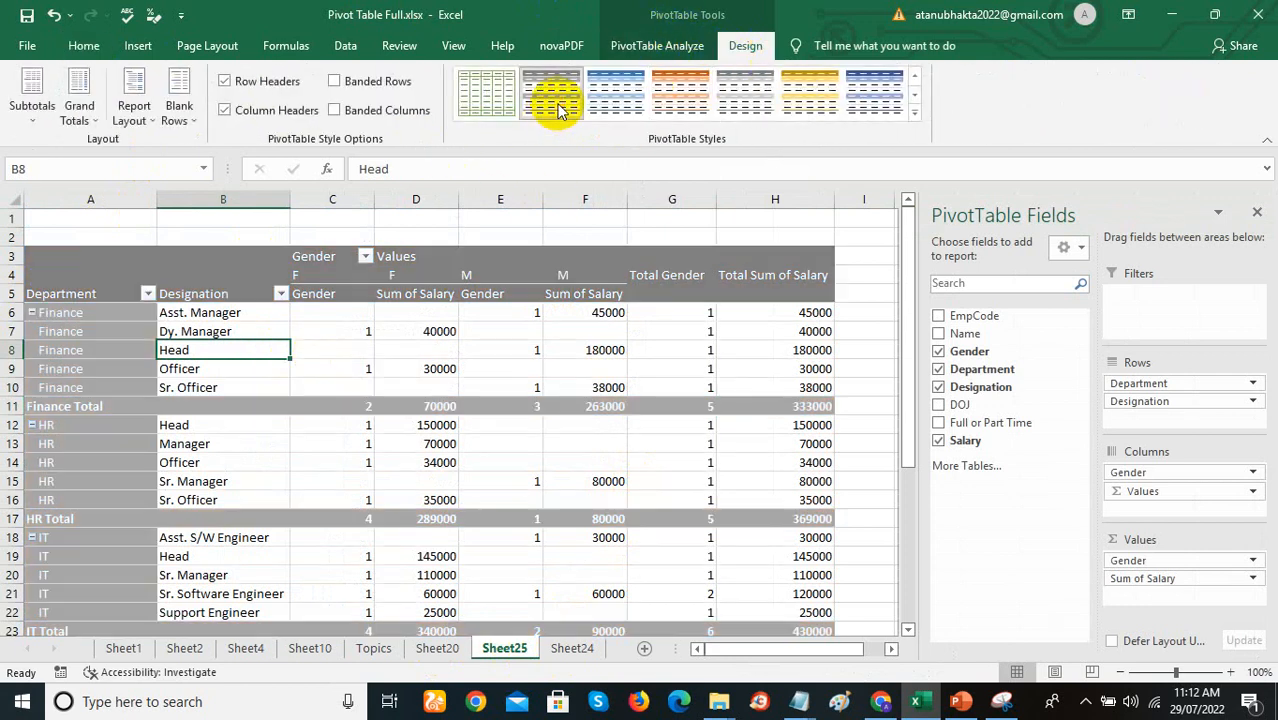
left_click(916, 110)
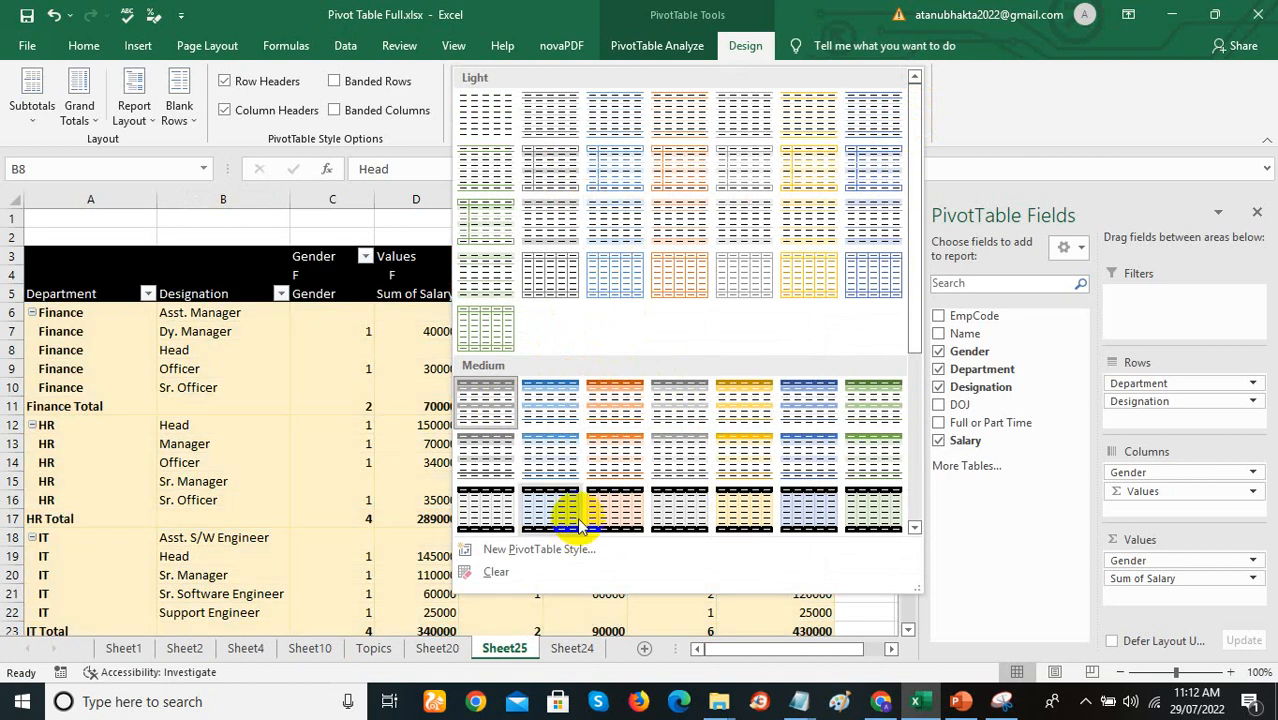
left_click(518, 568)
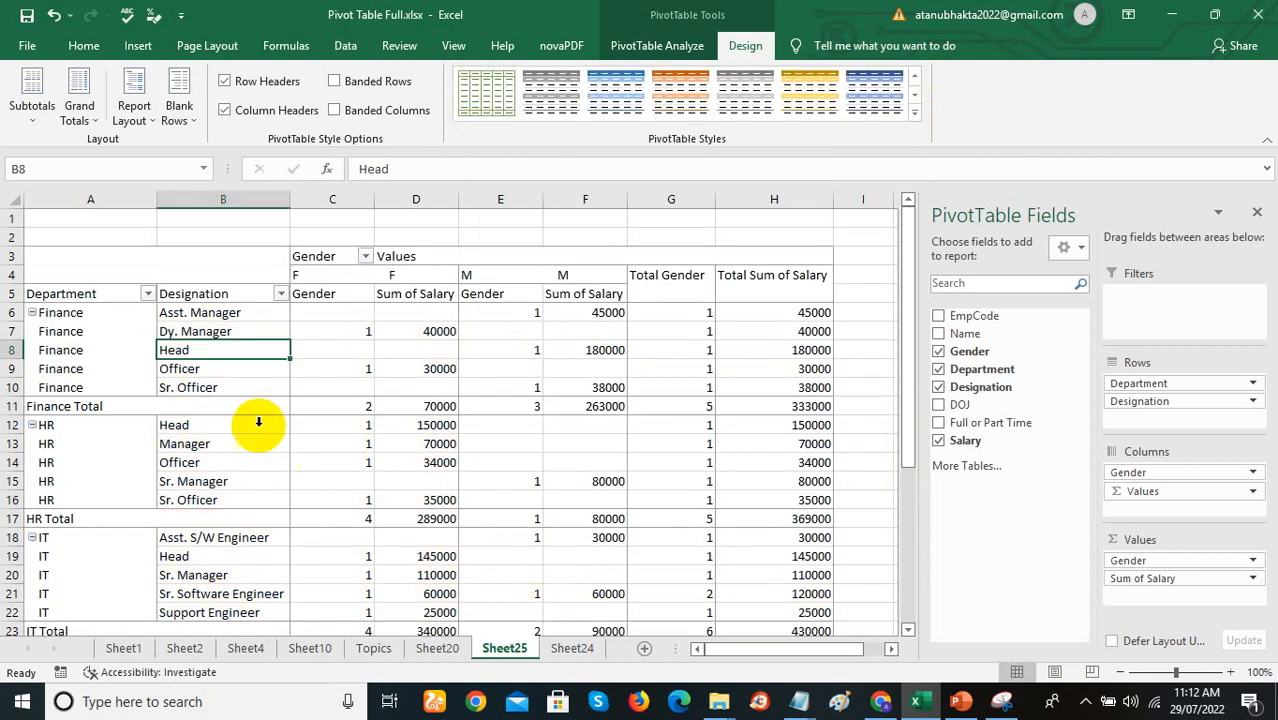
Step: Set the PivotTable's report layout to repeat all item labels
left_click(180, 368)
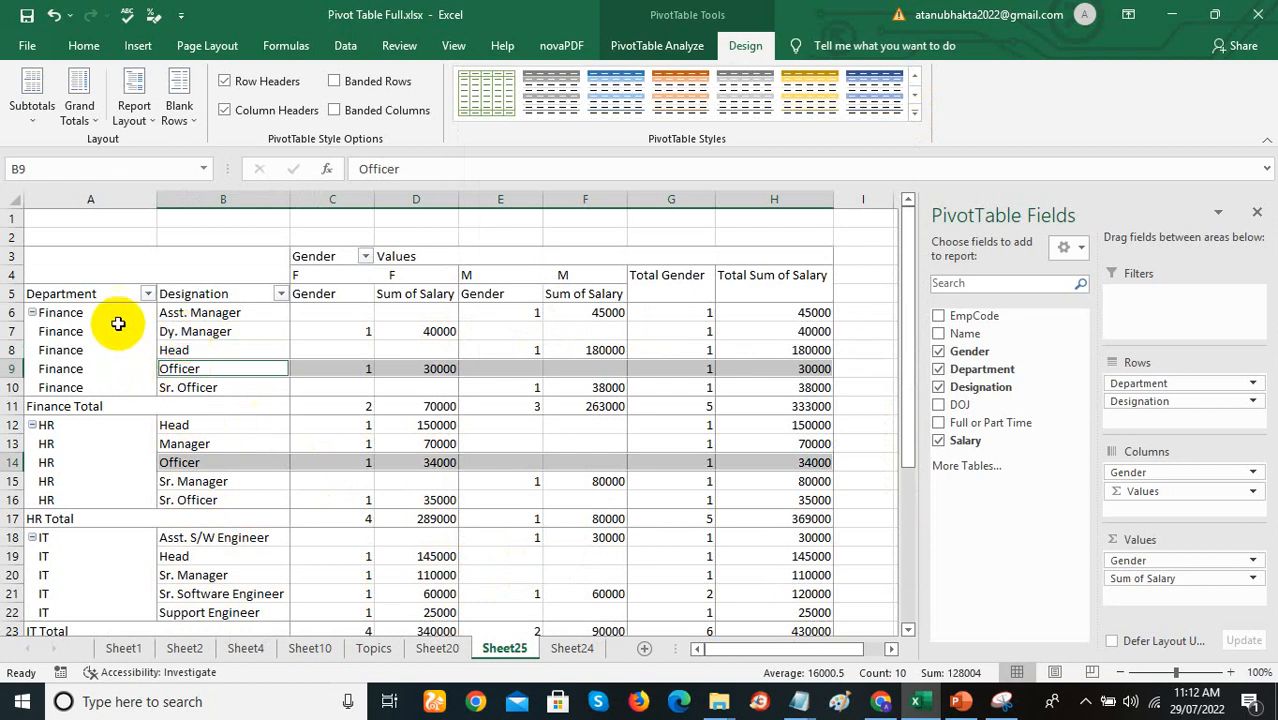
left_click(135, 113)
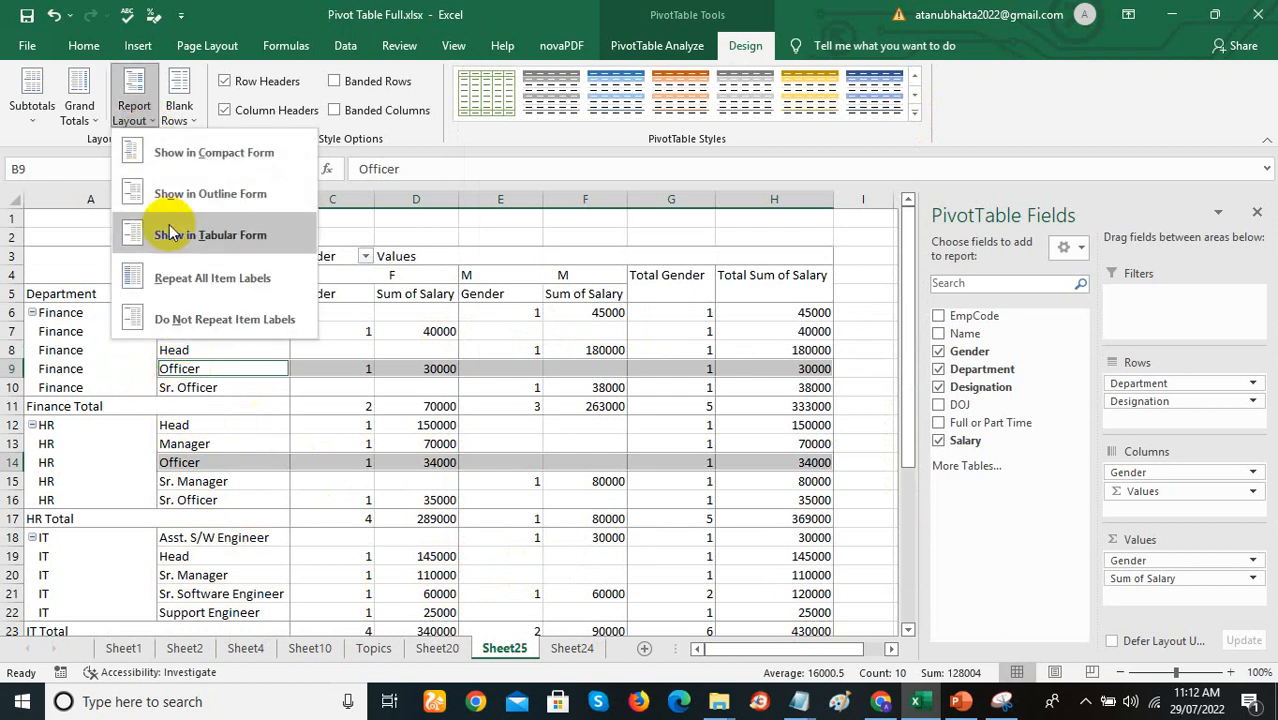
left_click(206, 283)
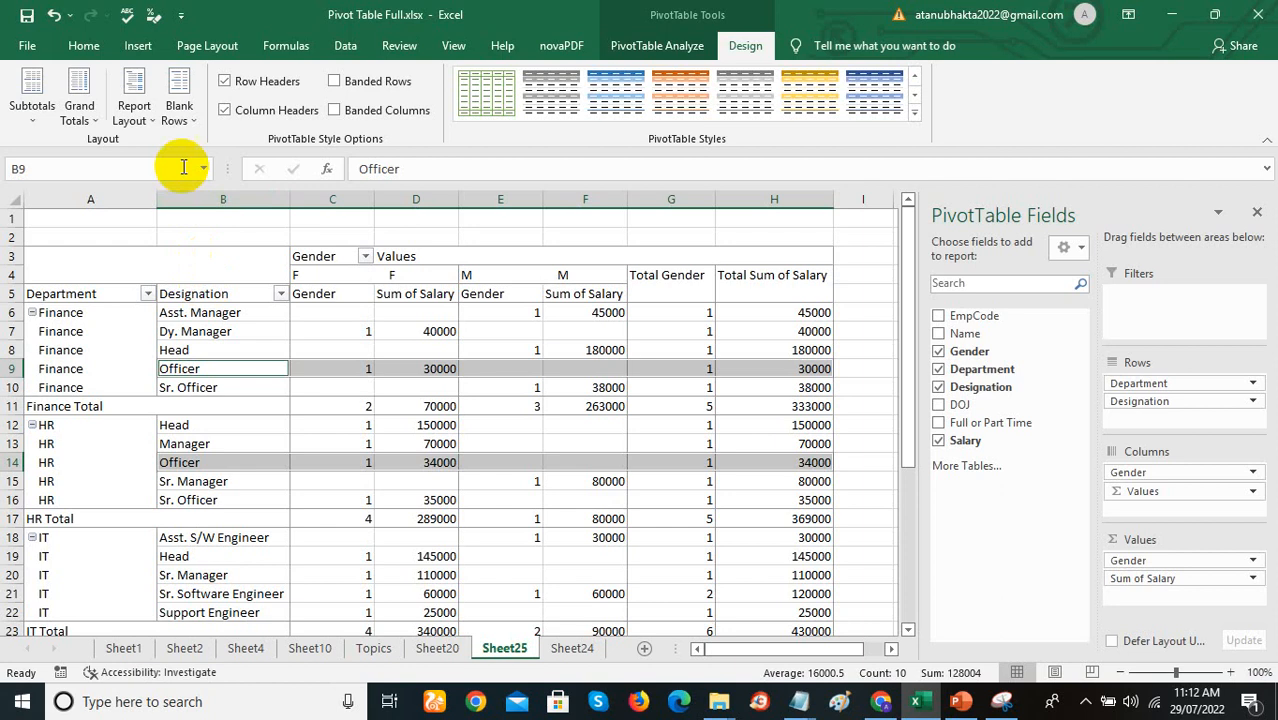
left_click(86, 348)
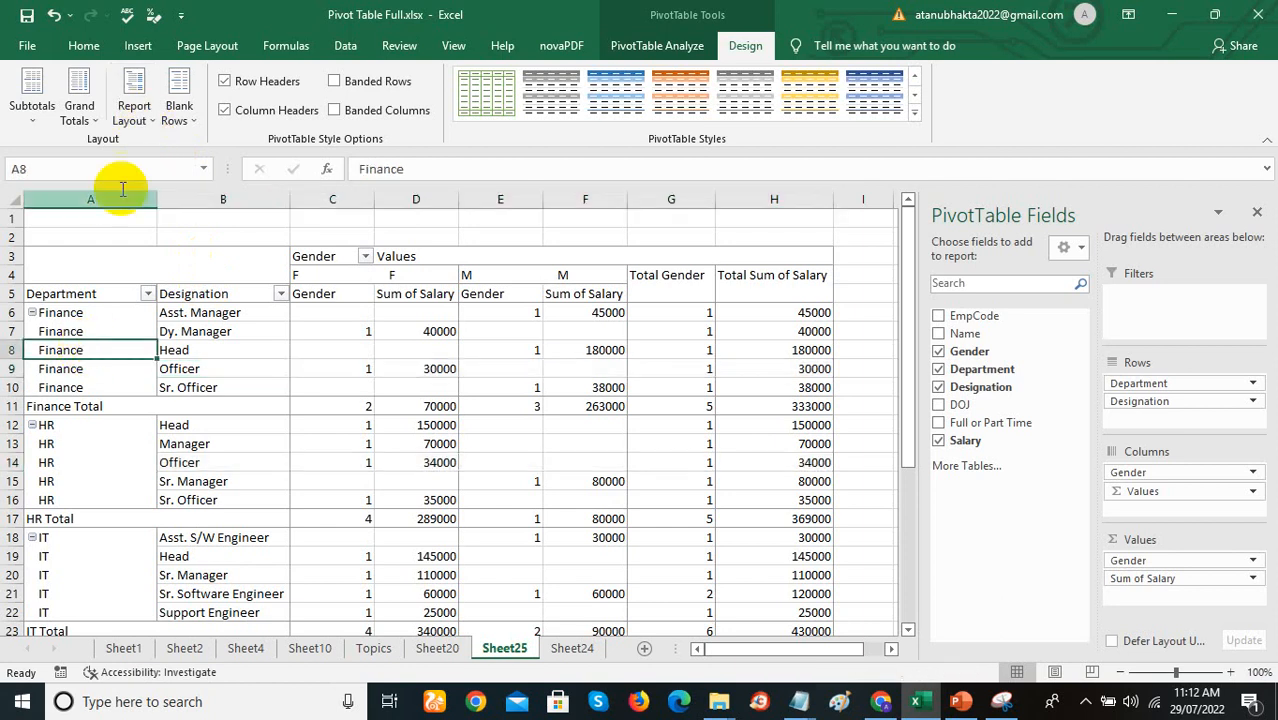
left_click(136, 108)
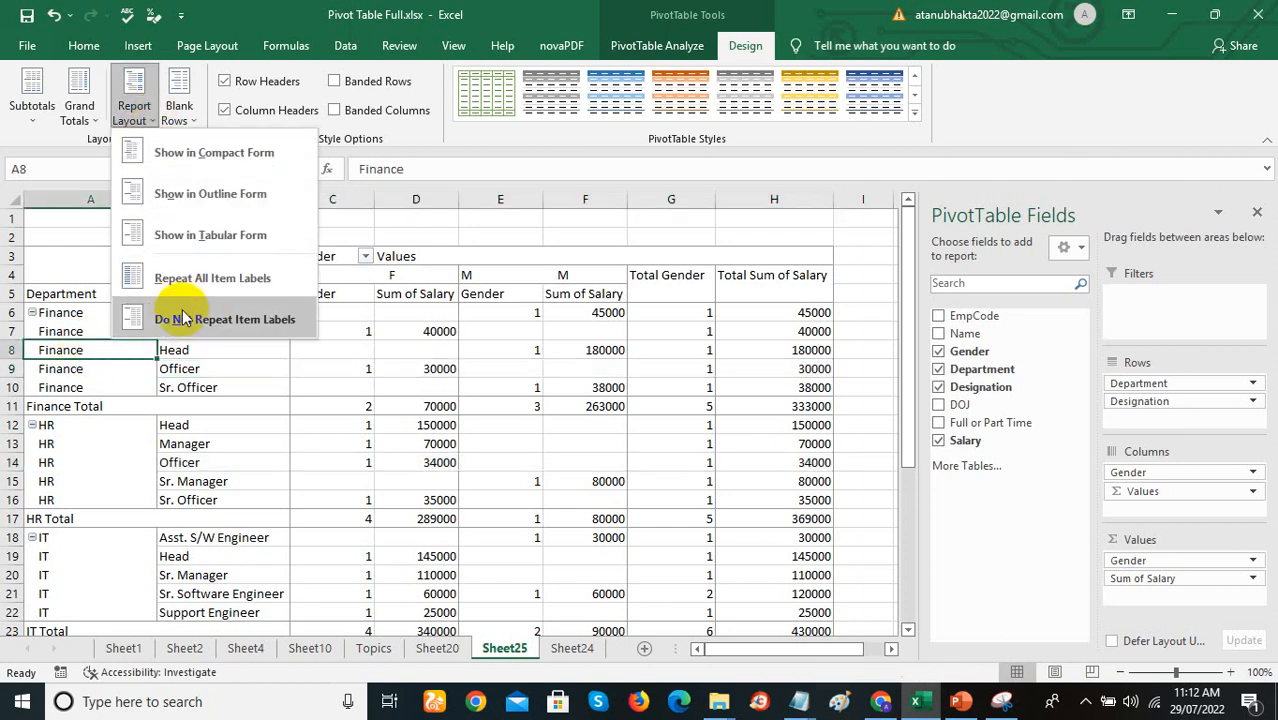
left_click(211, 275)
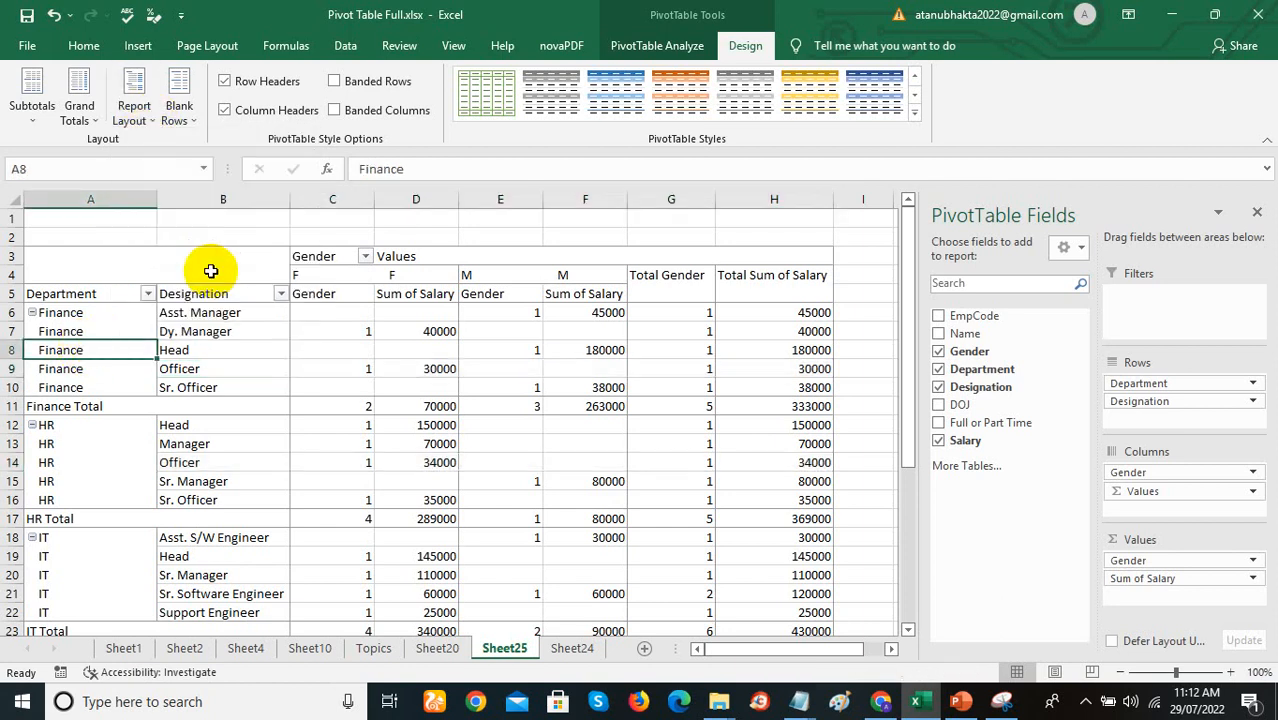
Step: Set the PivotTable's report layout so that item labels are not repeated
left_click(190, 120)
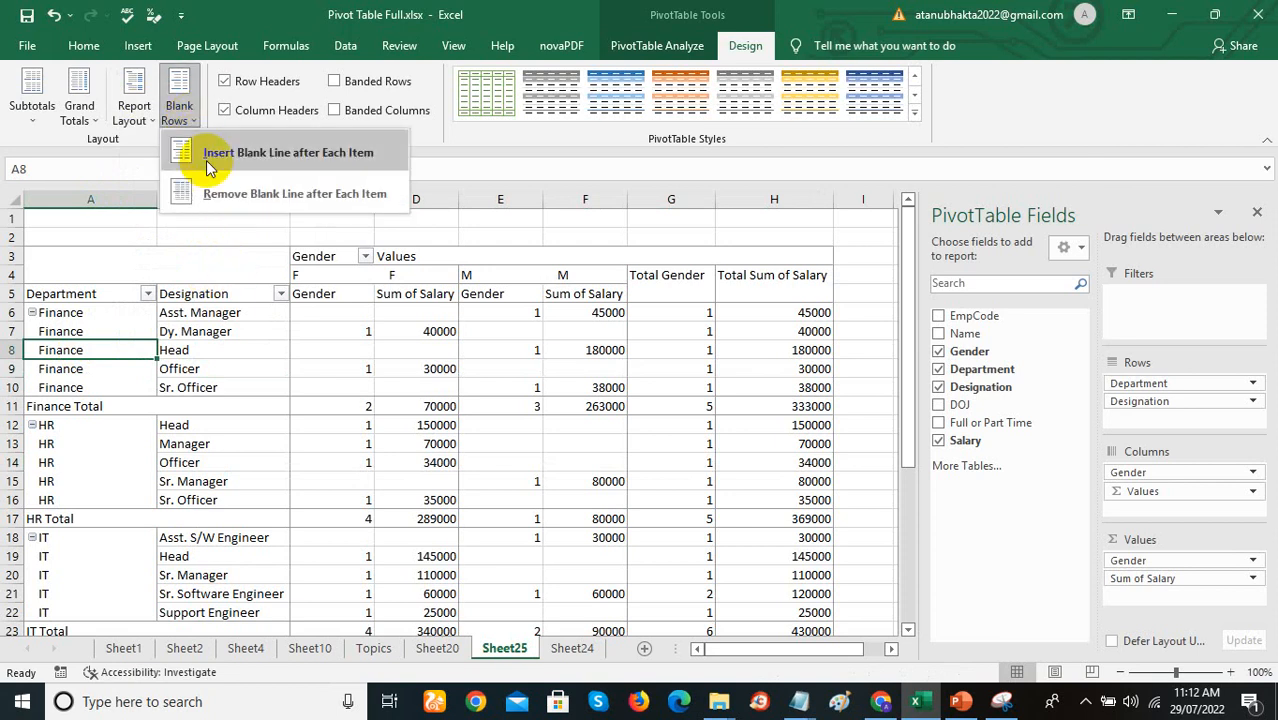
left_click(147, 115)
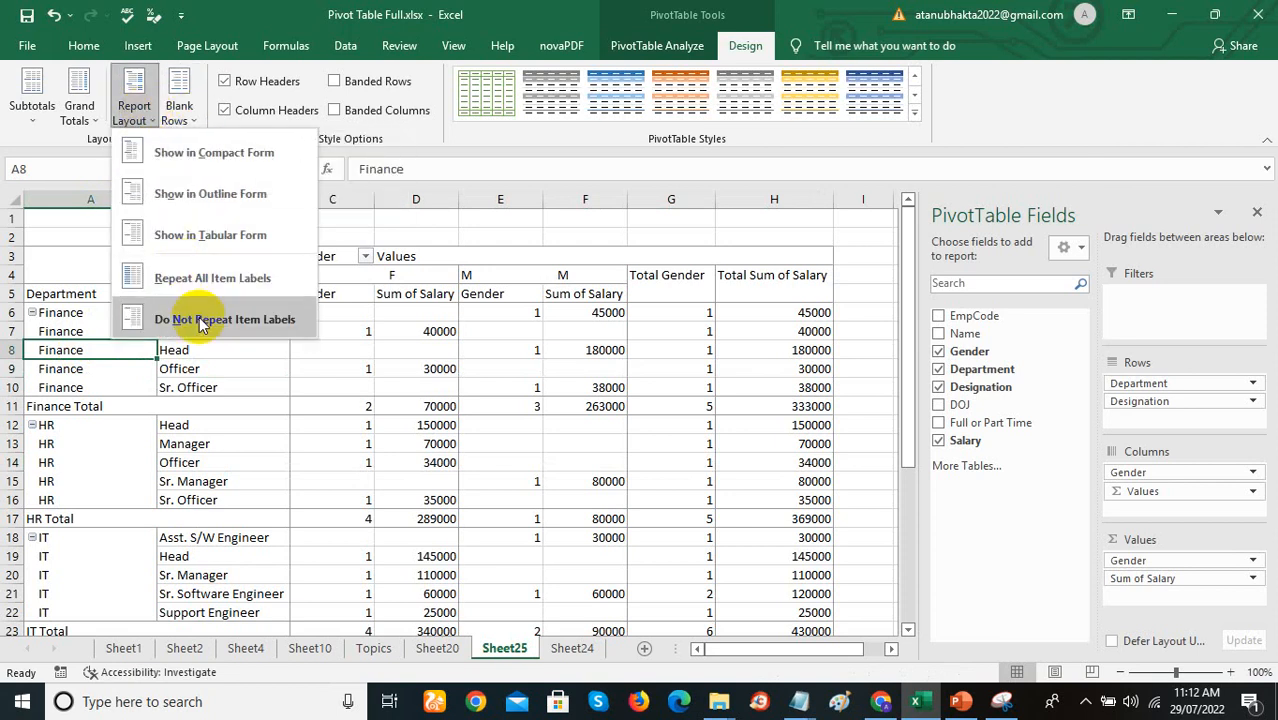
left_click(203, 322)
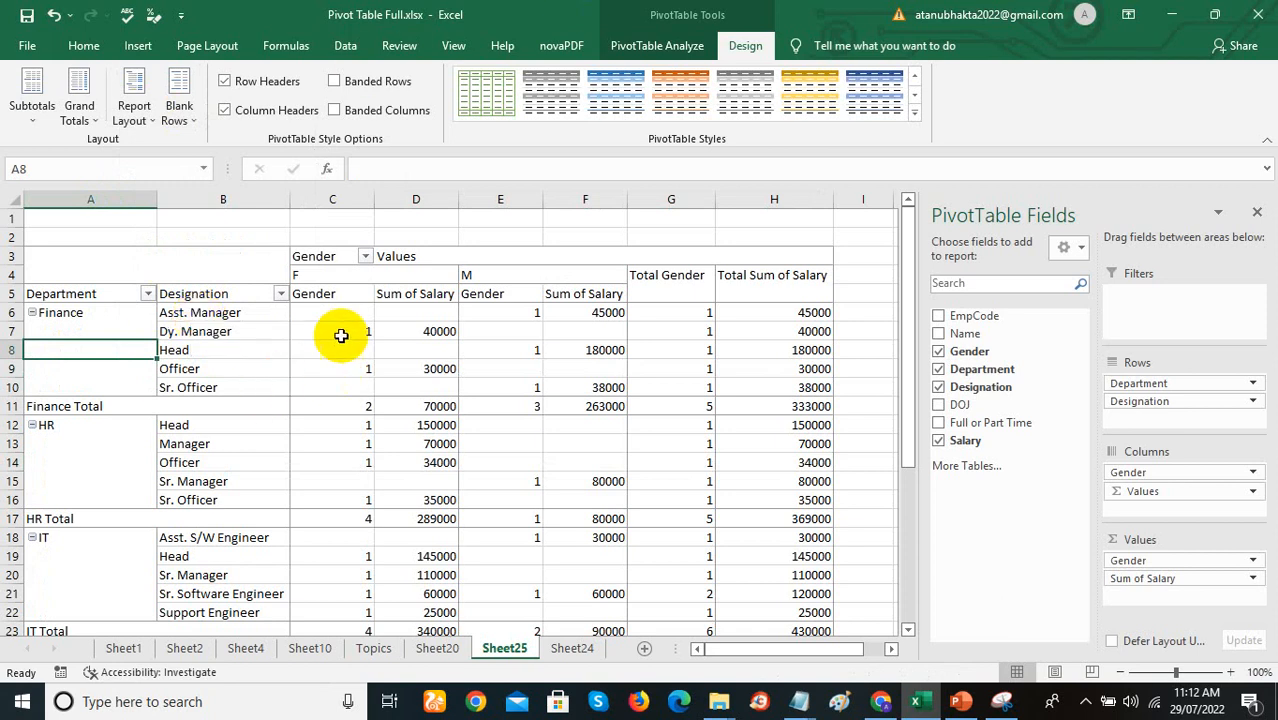
Step: Set the PivotTable options to show 0 for empty cells
left_click(328, 316)
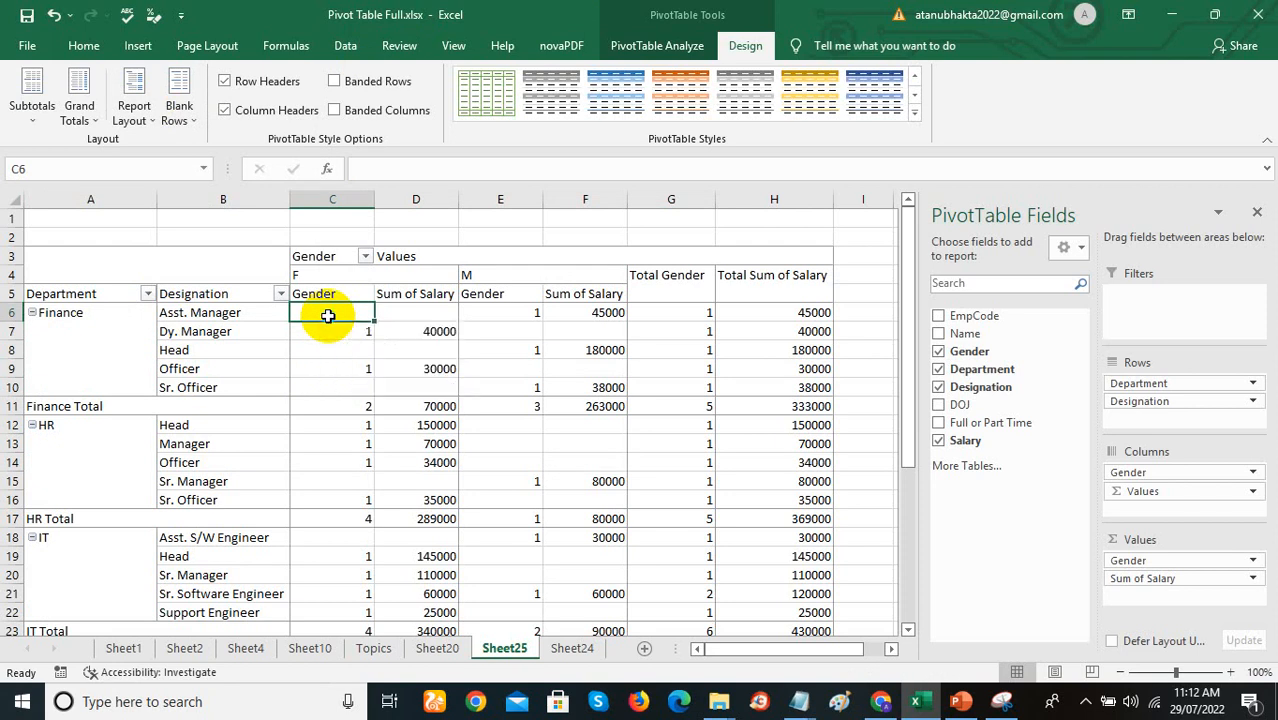
right_click(328, 316)
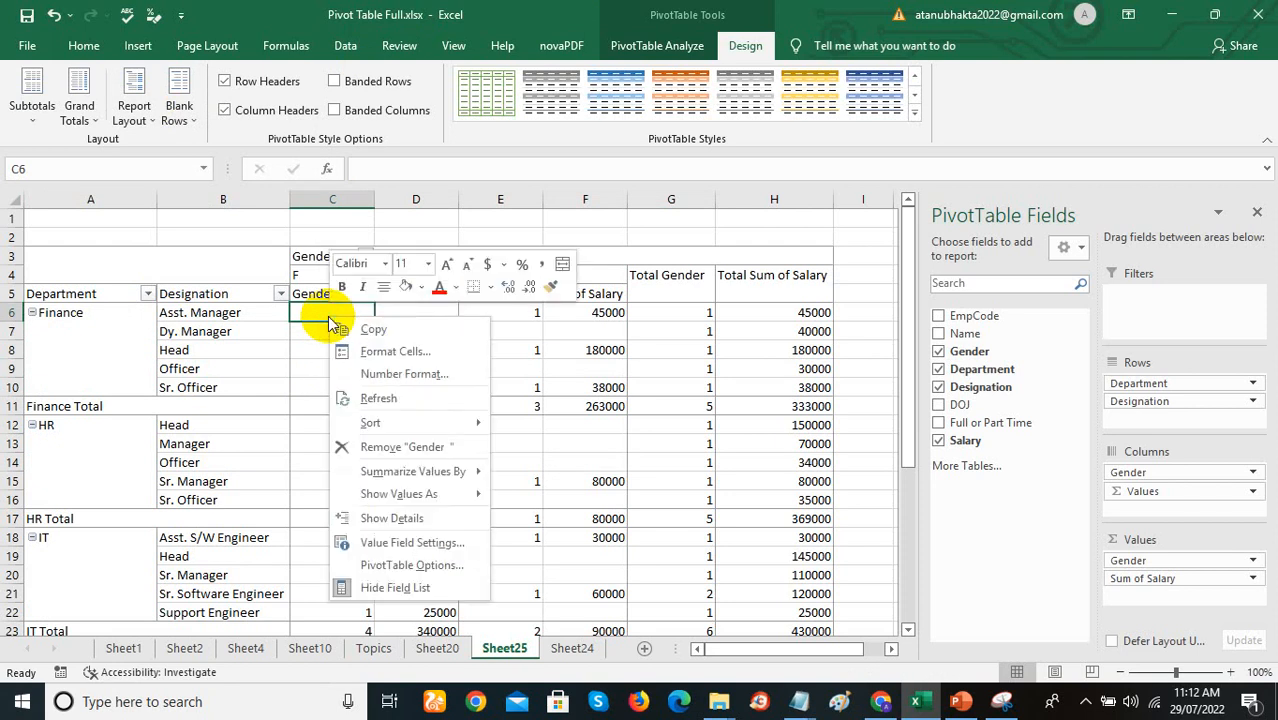
left_click(431, 562)
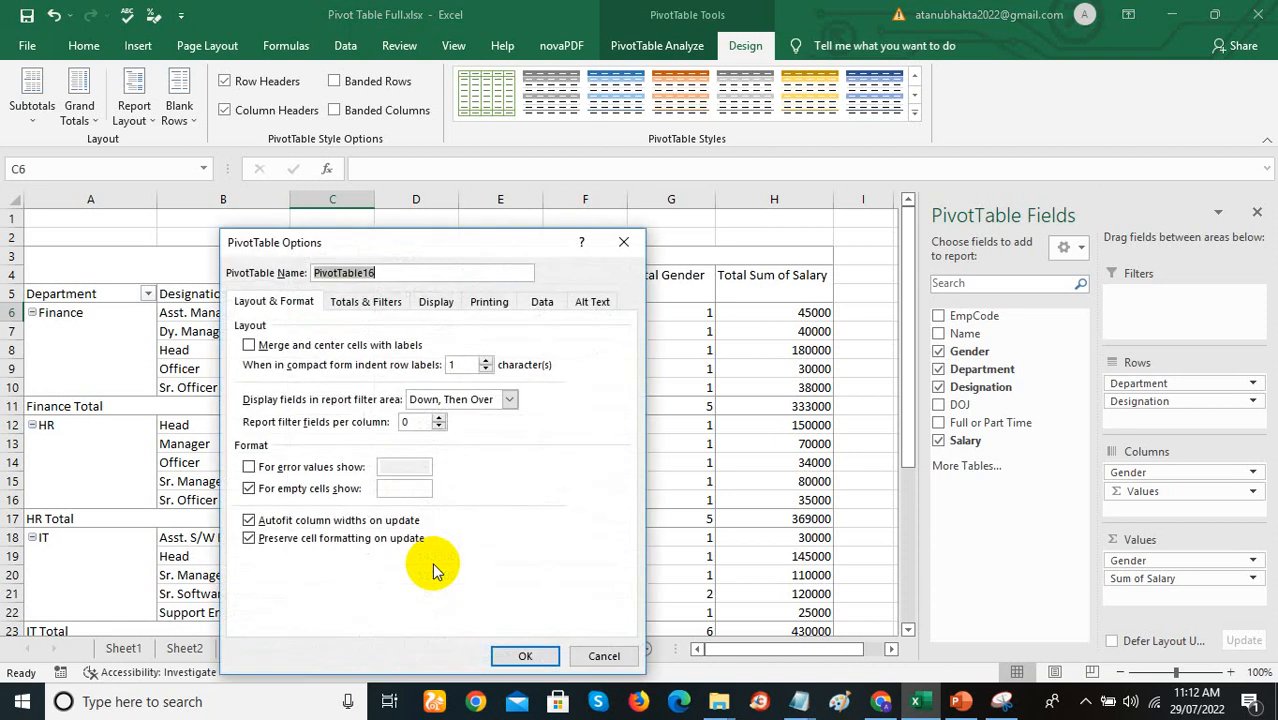
left_click_drag(448, 243, 618, 163)
left_click(577, 408)
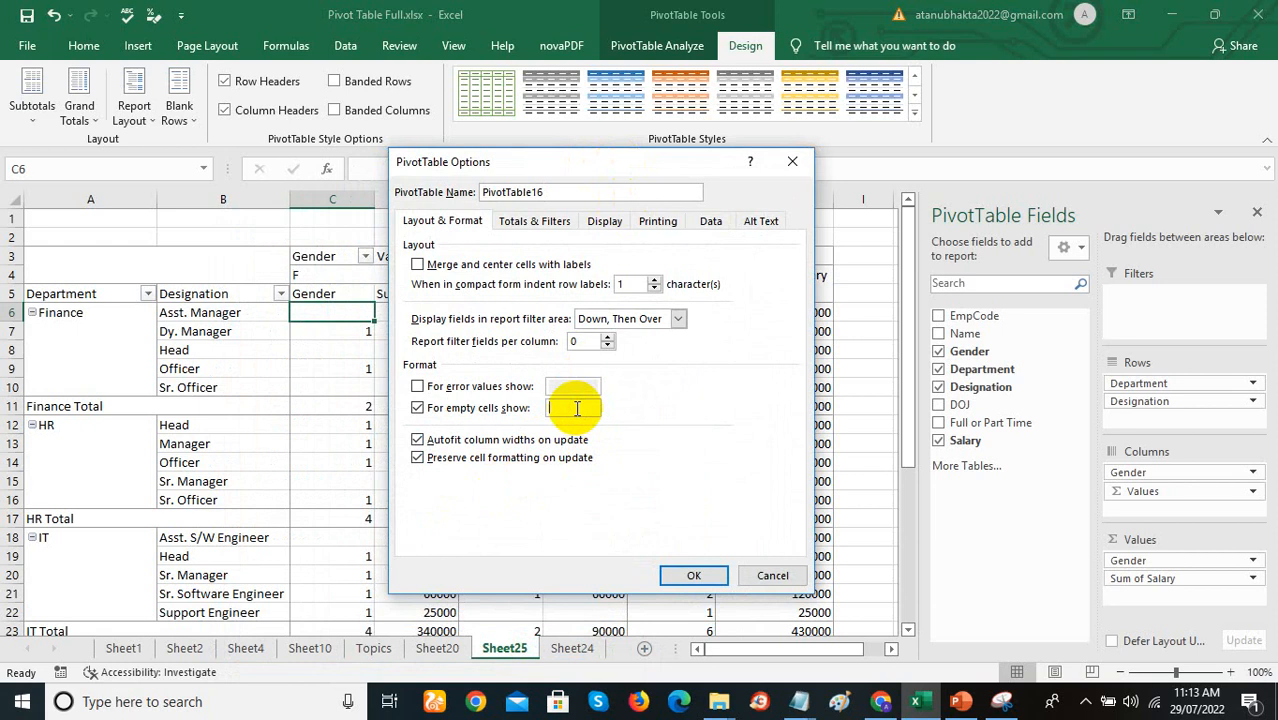
left_click(694, 575)
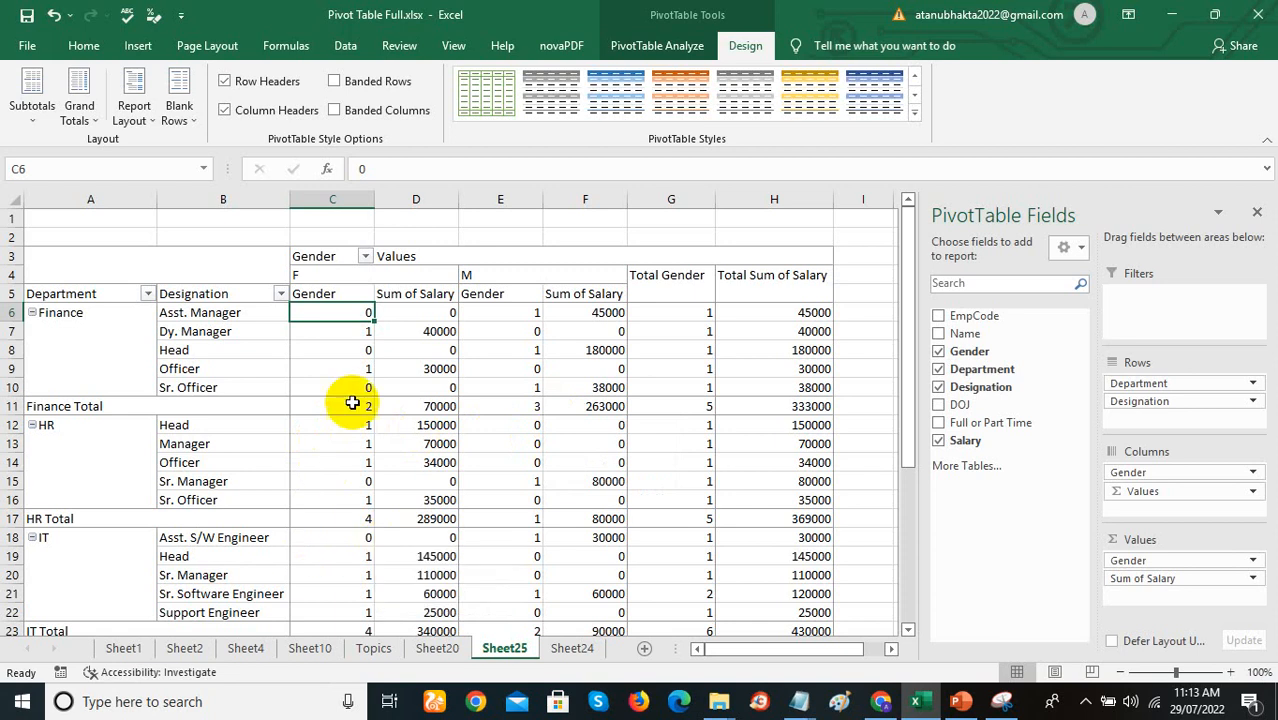
Step: Review the Gender value field's summary and show-values settings and the PivotTable's layout and format options without changing them
right_click(352, 320)
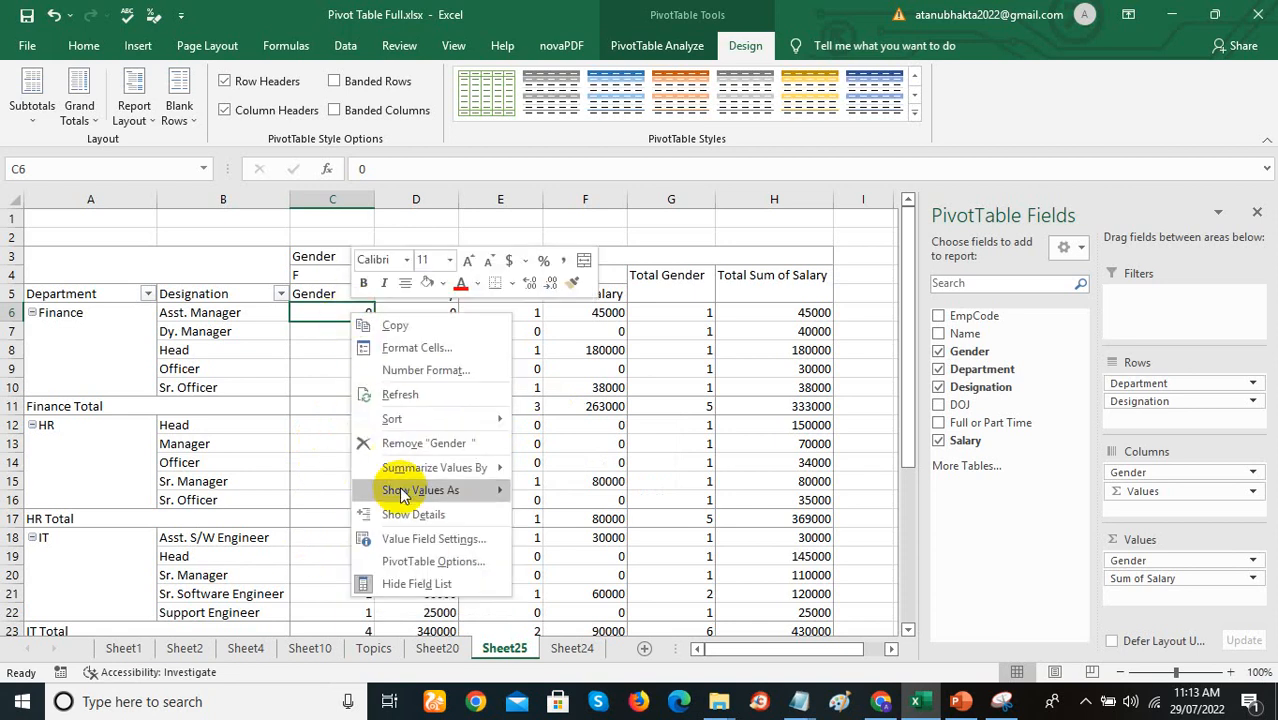
left_click(430, 539)
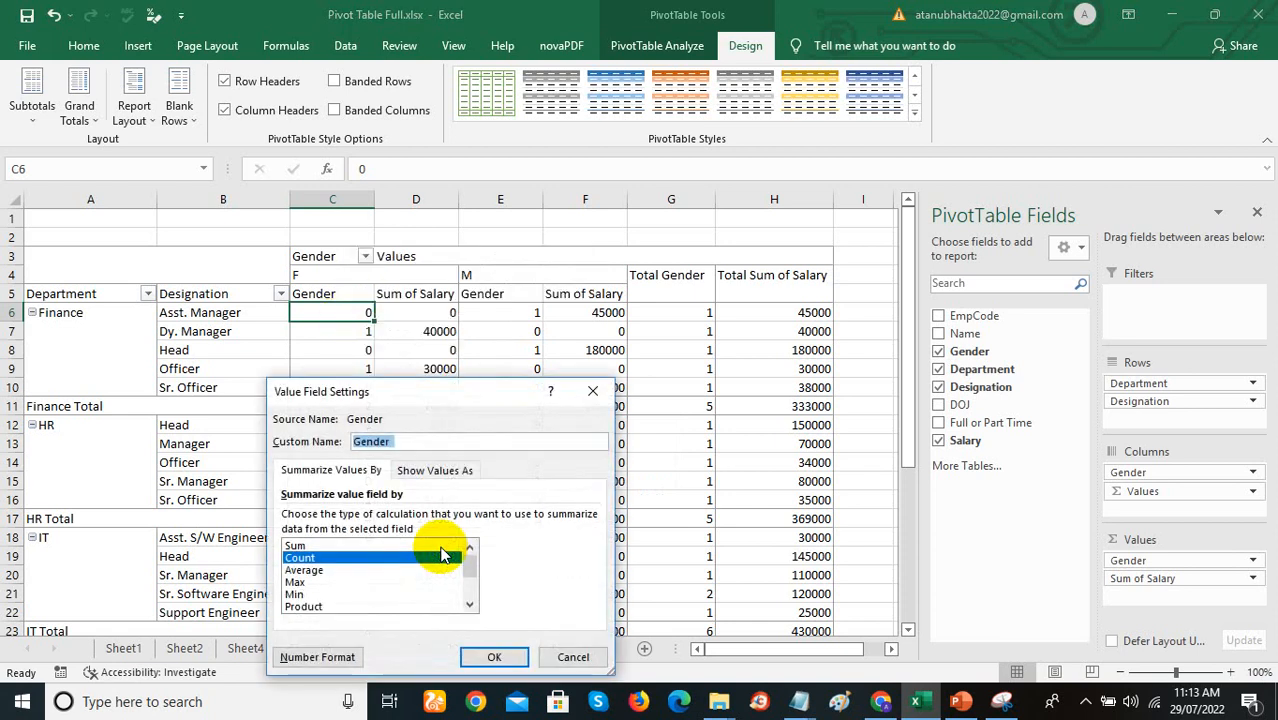
left_click_drag(440, 375, 473, 311)
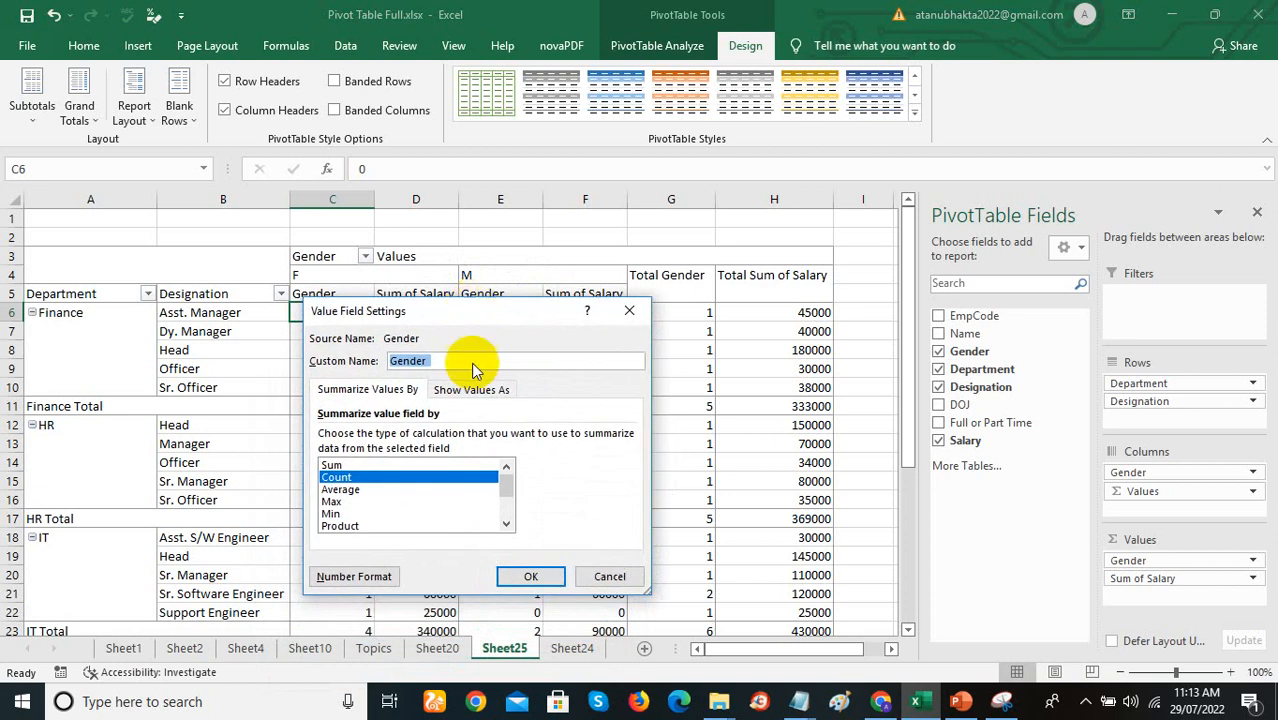
left_click(470, 389)
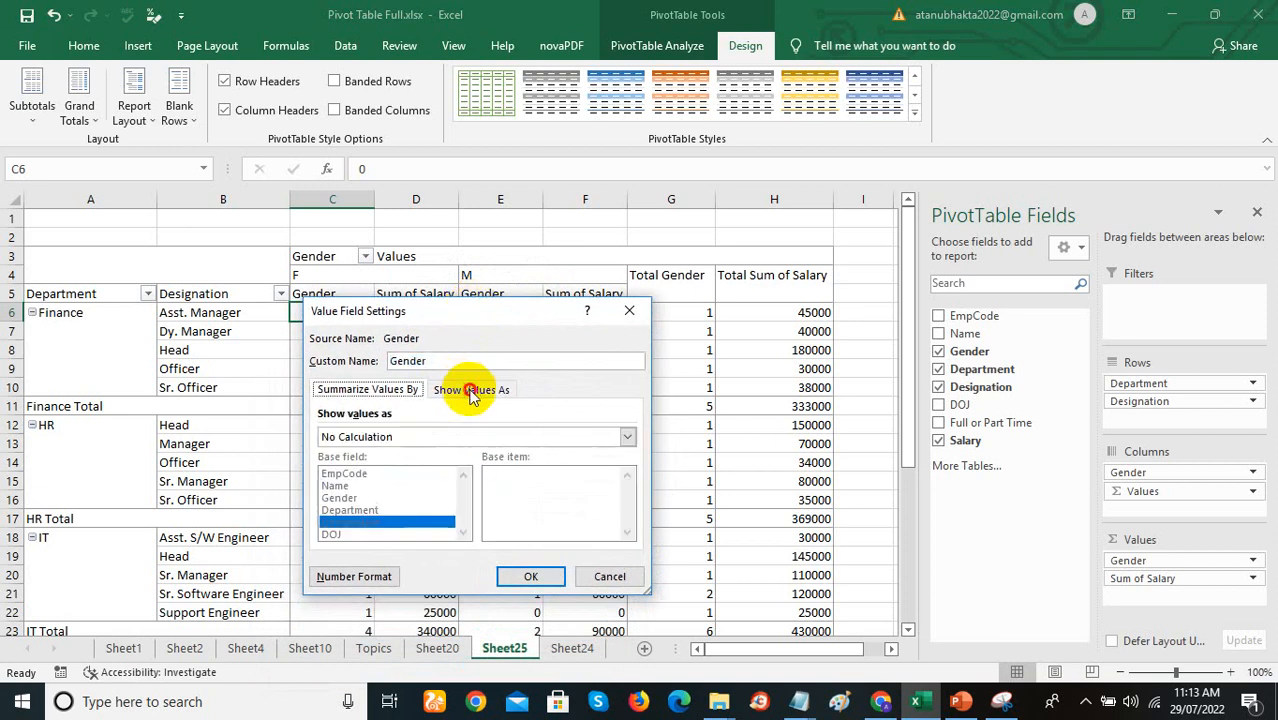
left_click(385, 395)
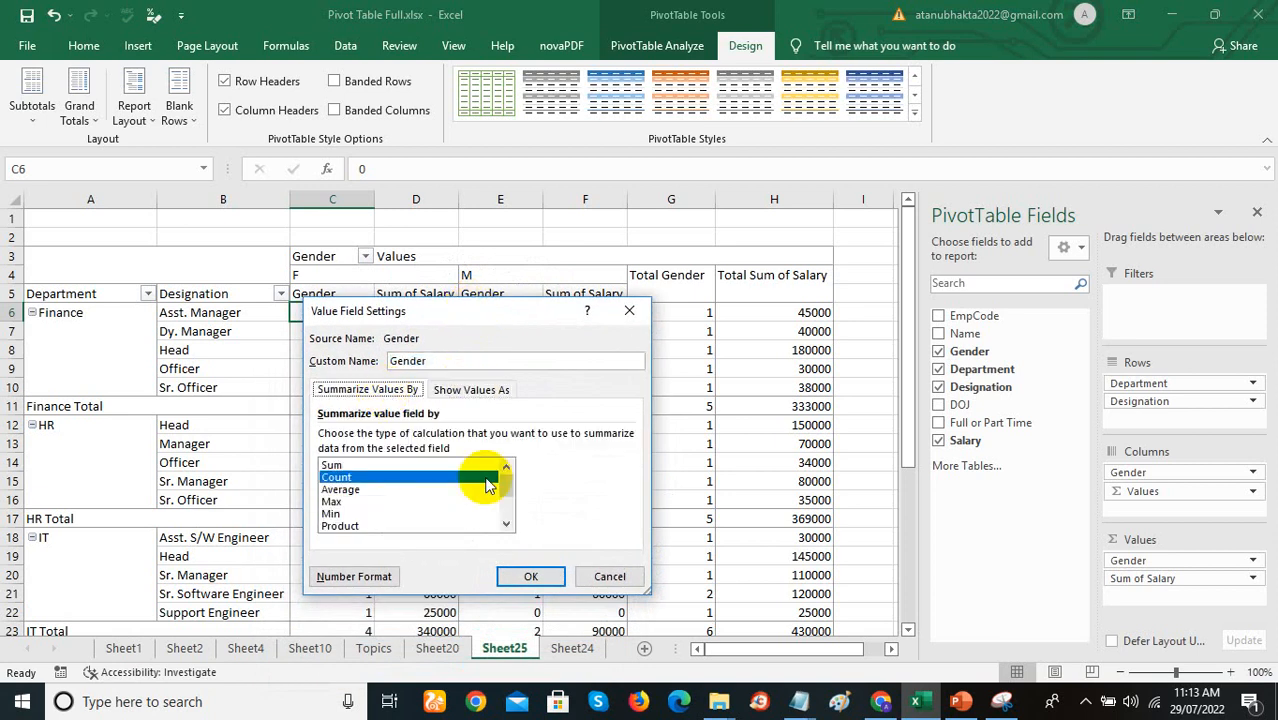
left_click(608, 578)
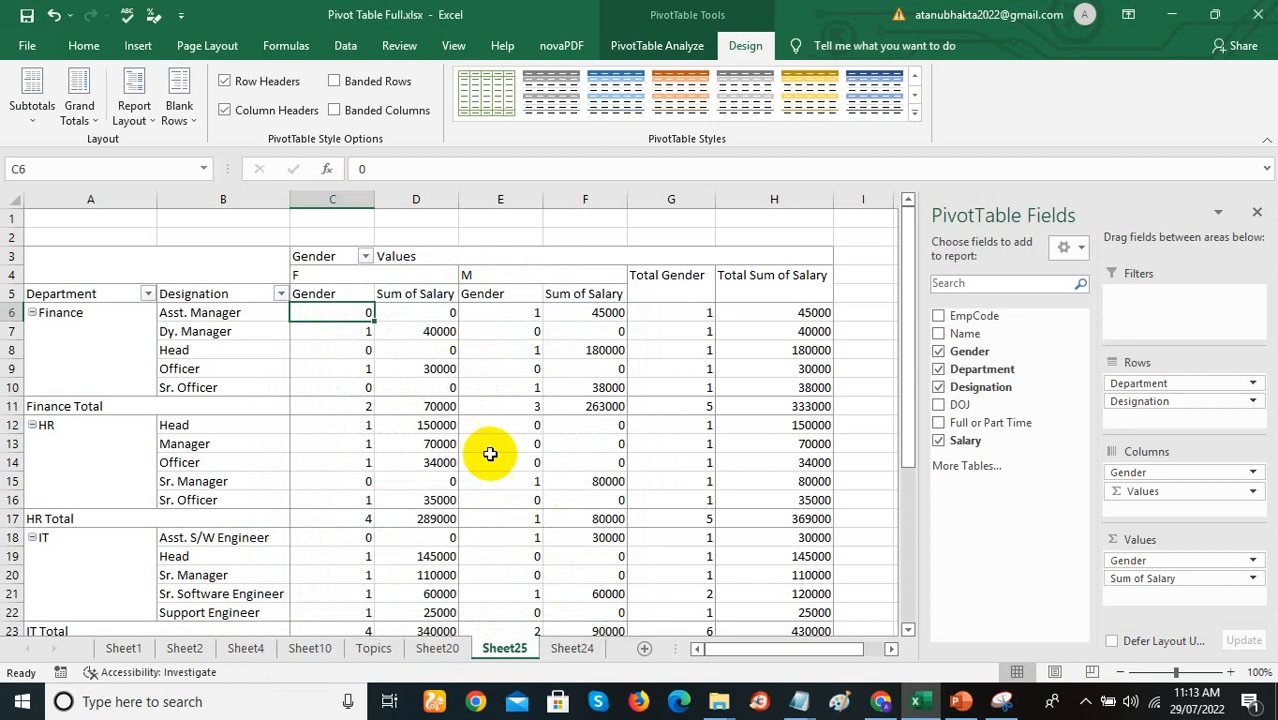
right_click(352, 318)
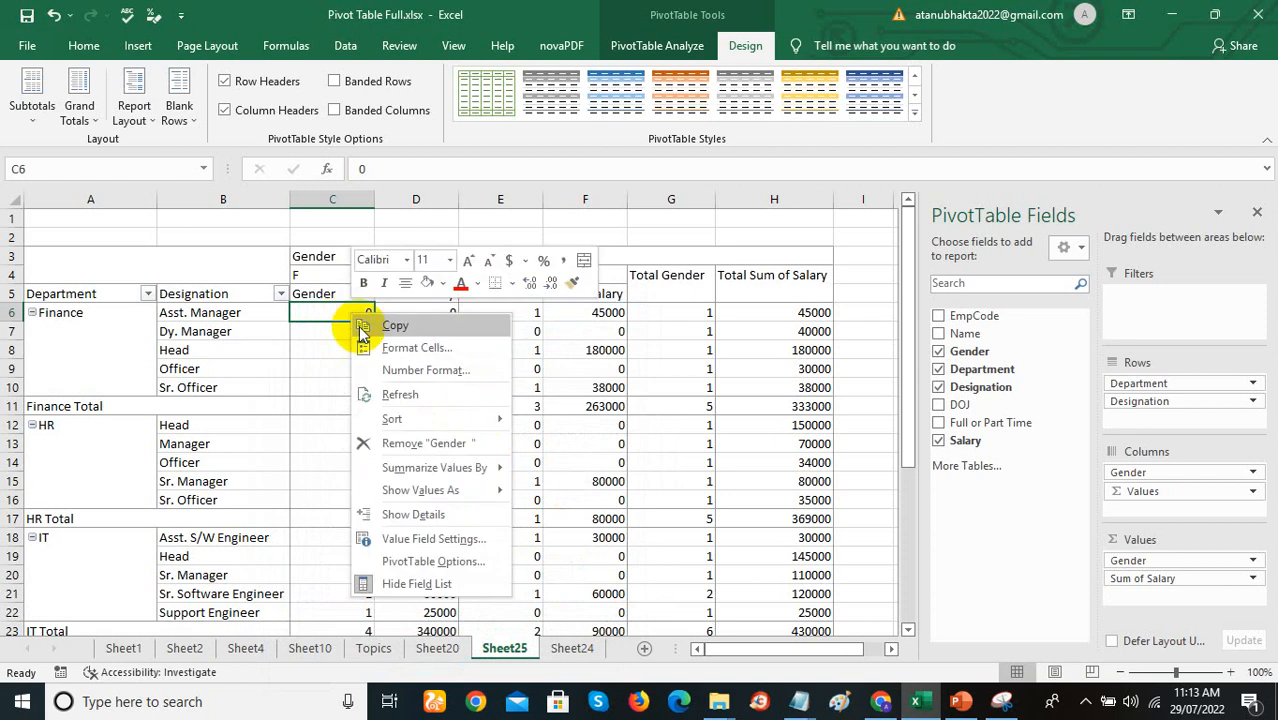
left_click(430, 562)
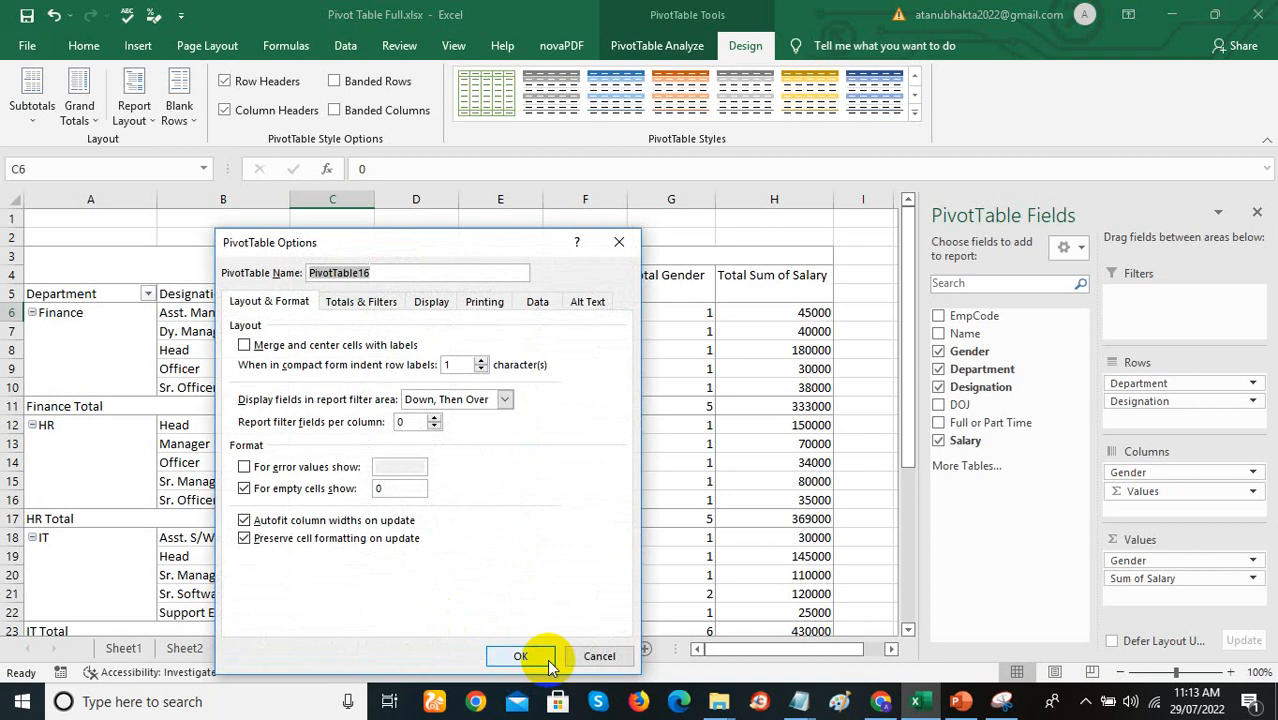
left_click(599, 656)
Step: Review the subtotal, filter, layout and print settings of the Designation field without changing them
right_click(236, 318)
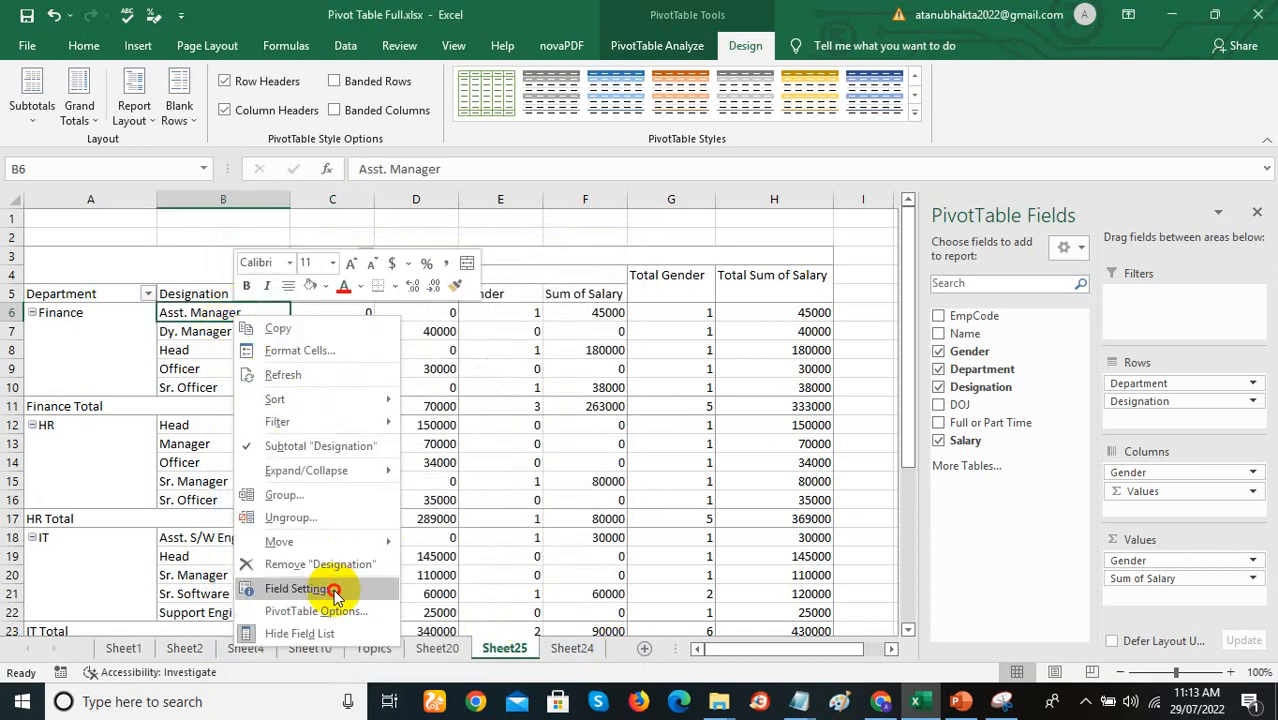
left_click(333, 590)
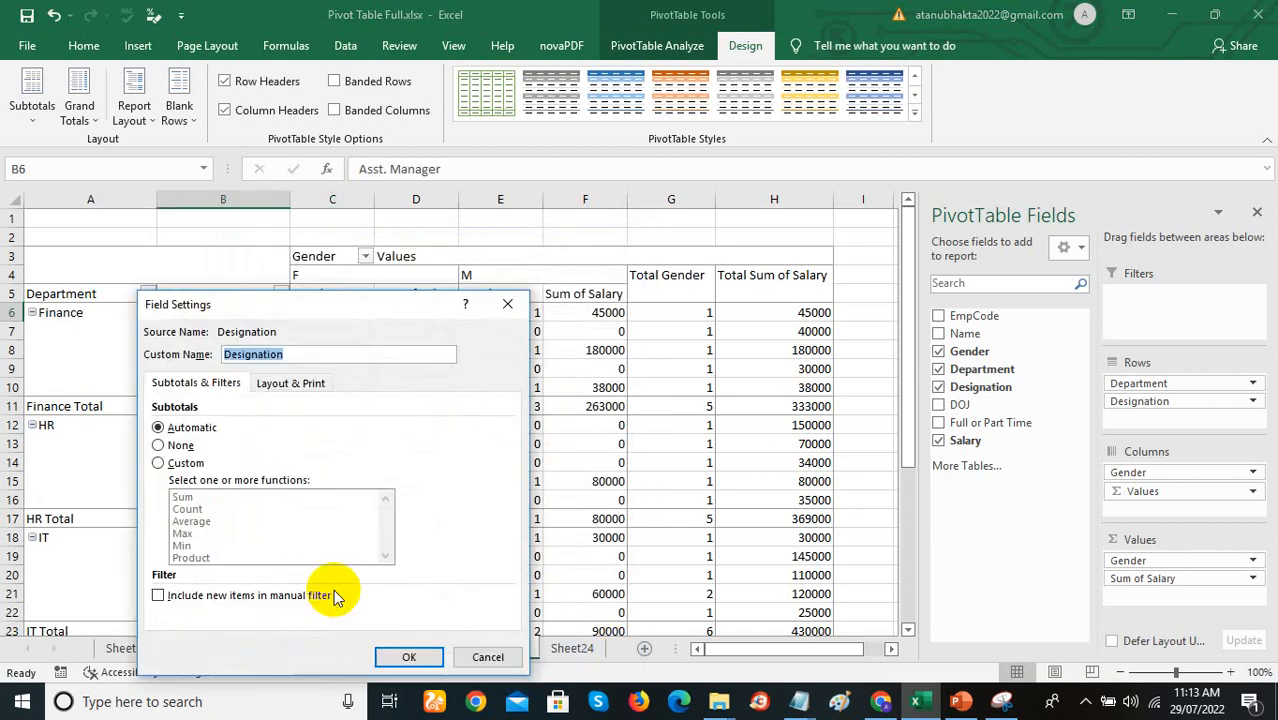
left_click(291, 385)
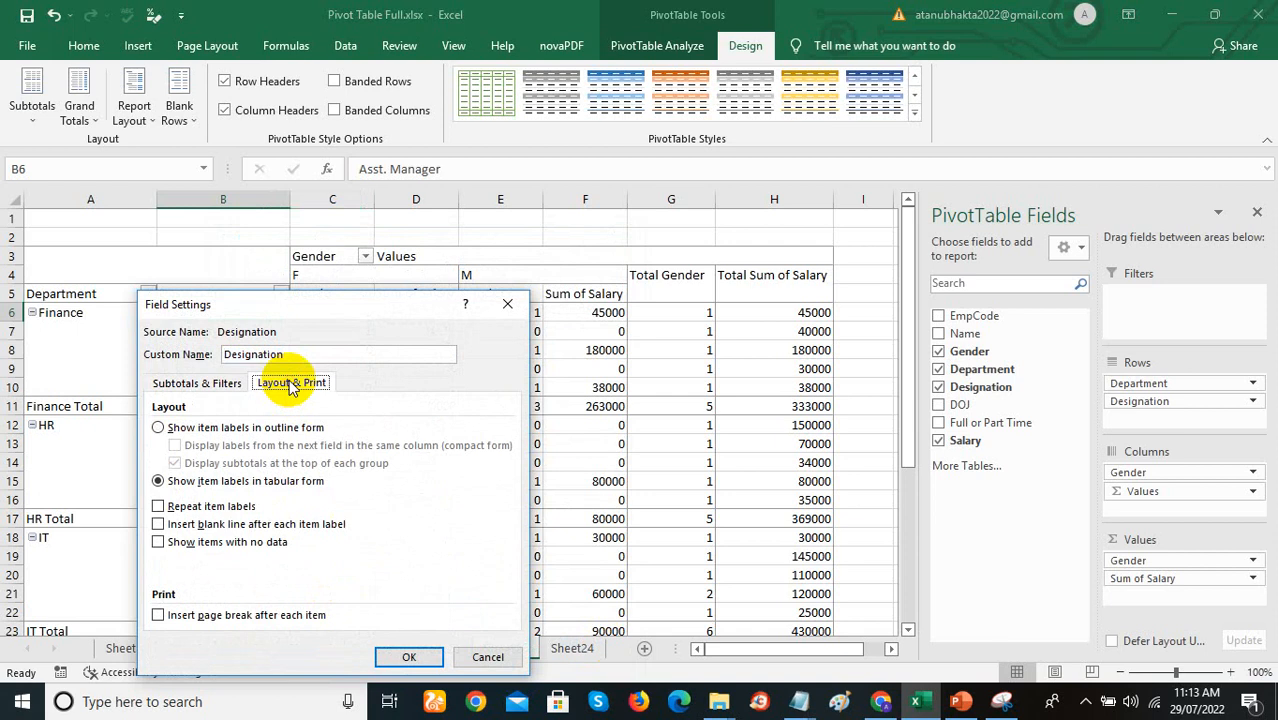
left_click_drag(350, 314, 688, 210)
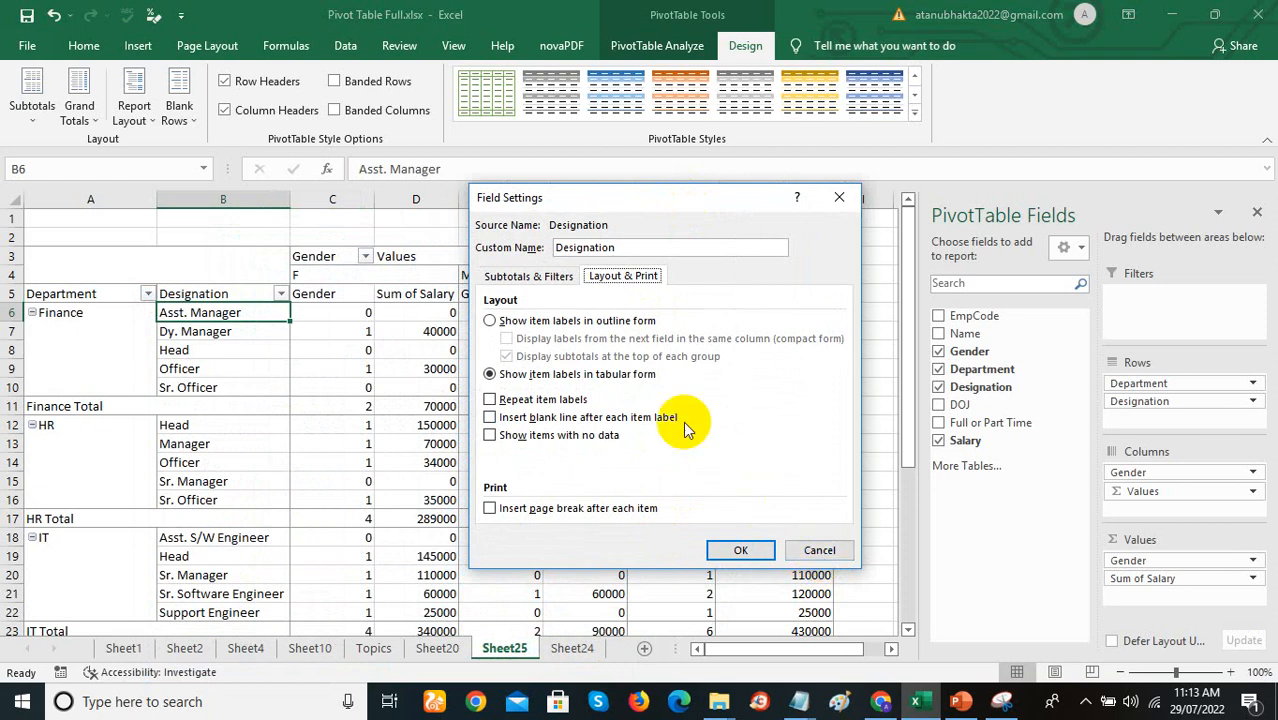
left_click(540, 278)
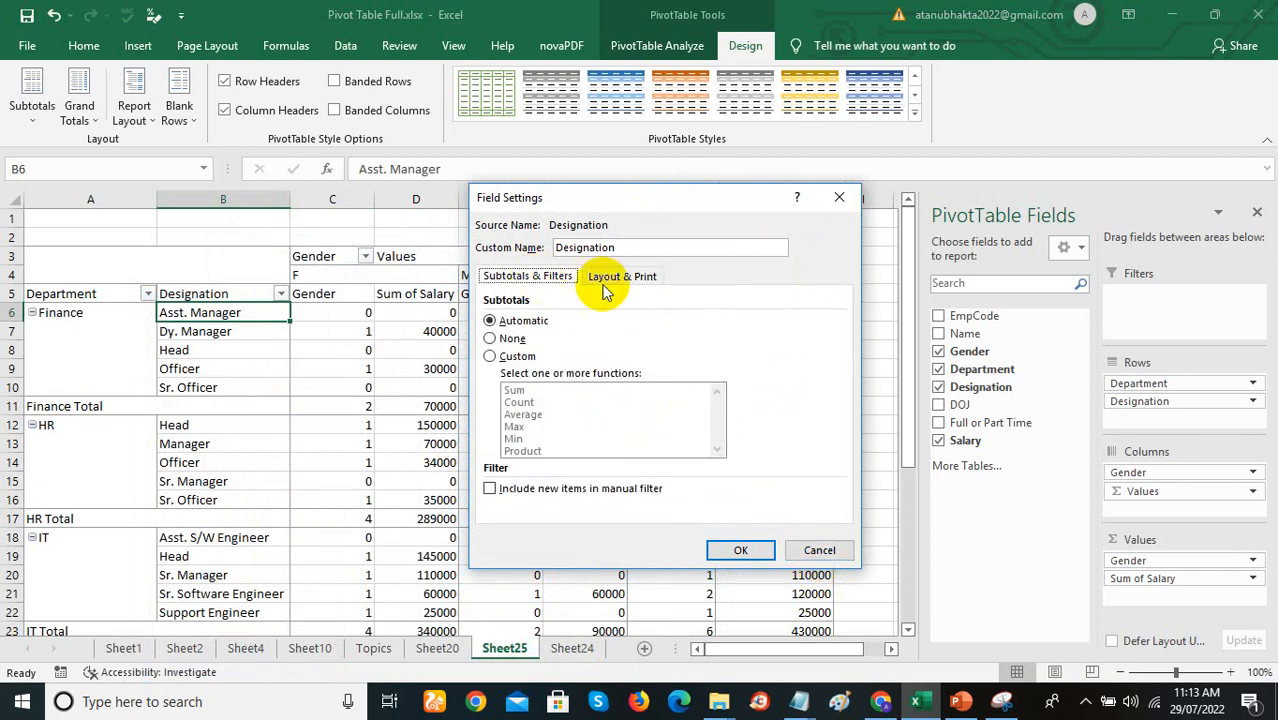
left_click(608, 285)
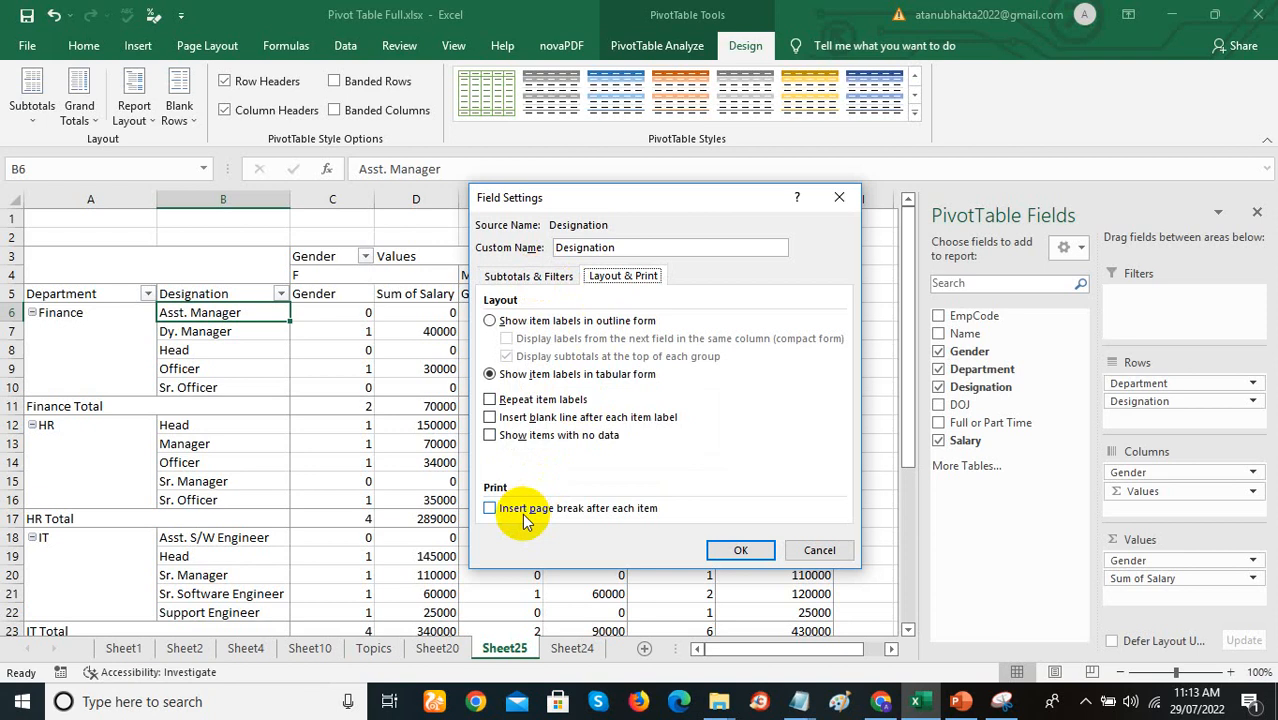
left_click(818, 551)
Step: Open the layout and print settings of the Department field
left_click(110, 334)
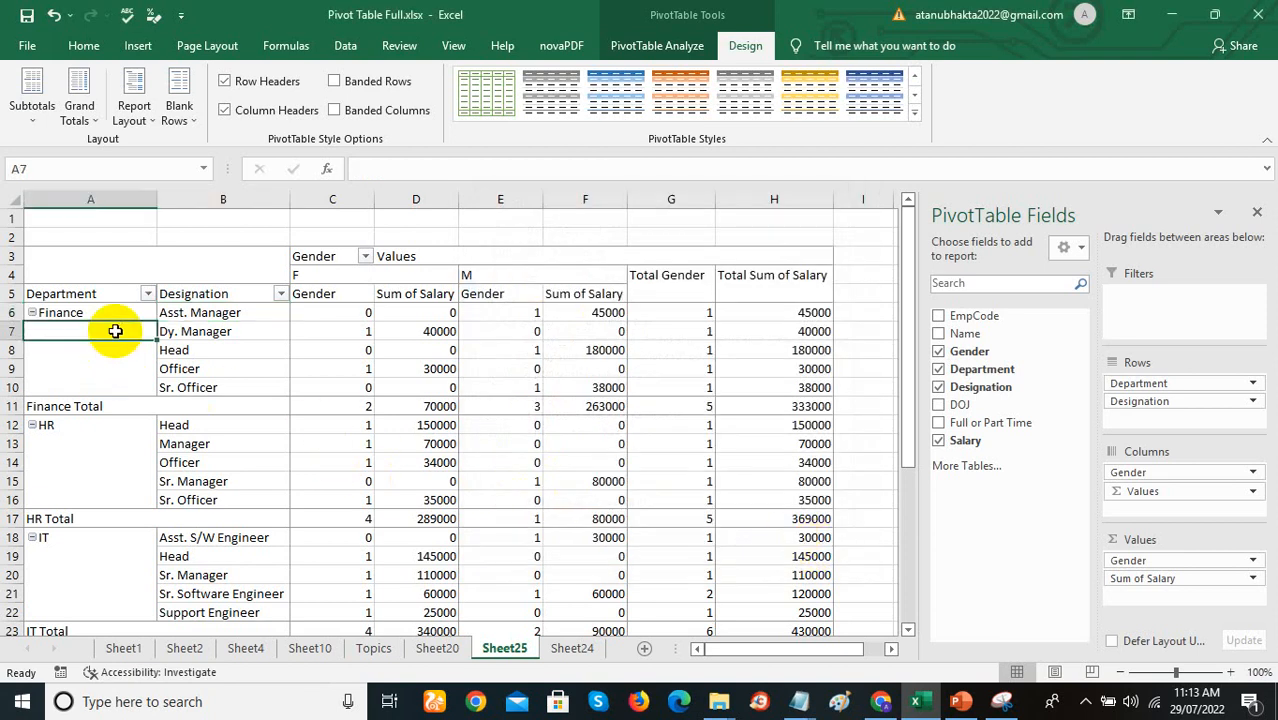
right_click(115, 331)
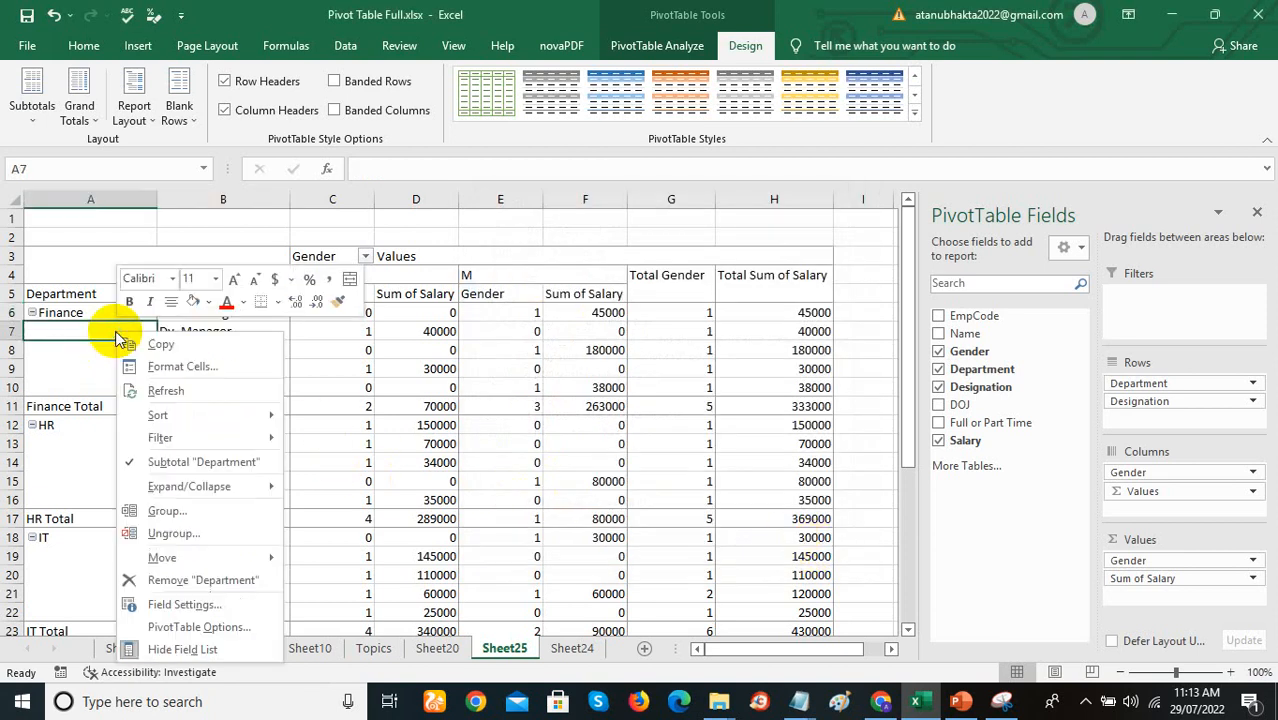
left_click(248, 606)
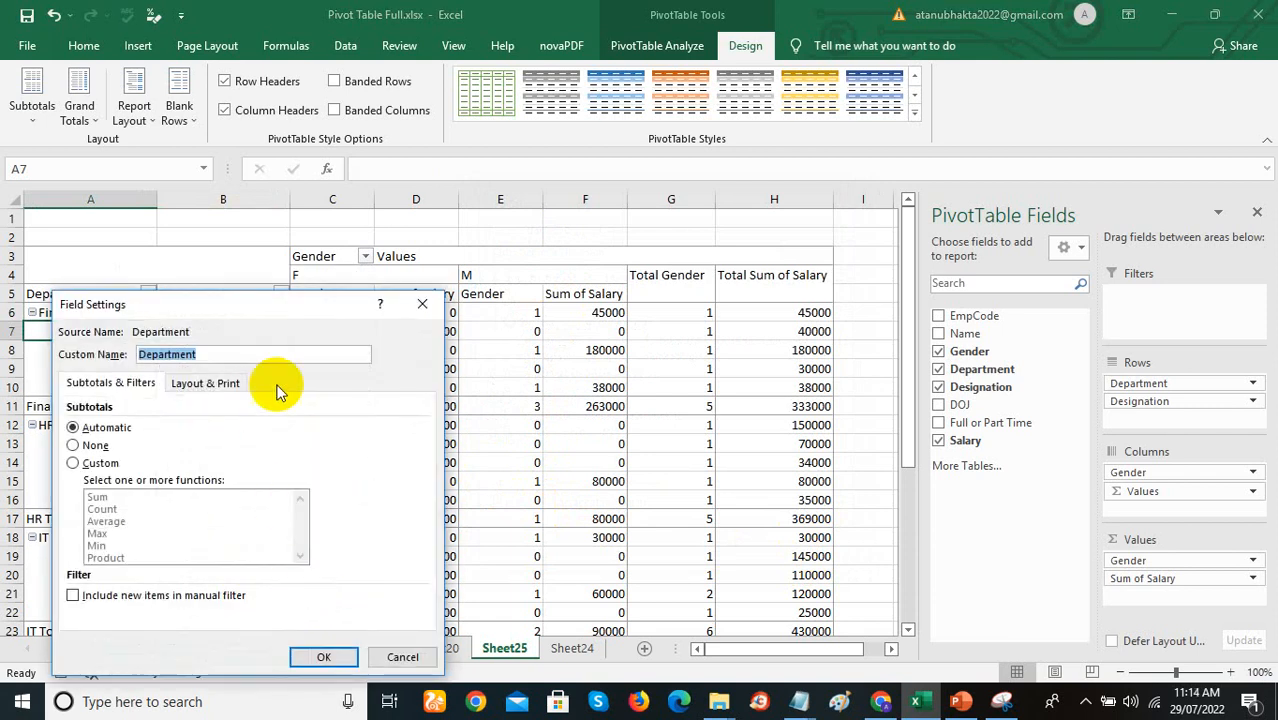
left_click_drag(322, 312, 524, 235)
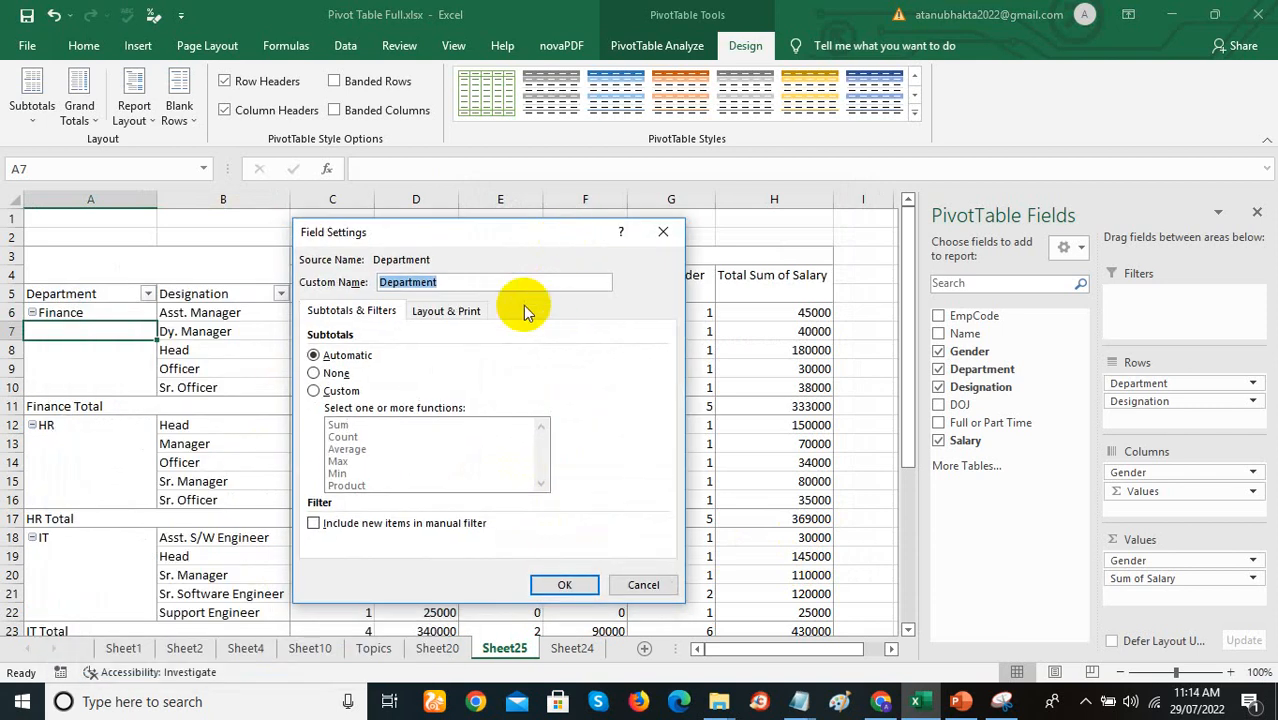
left_click(466, 315)
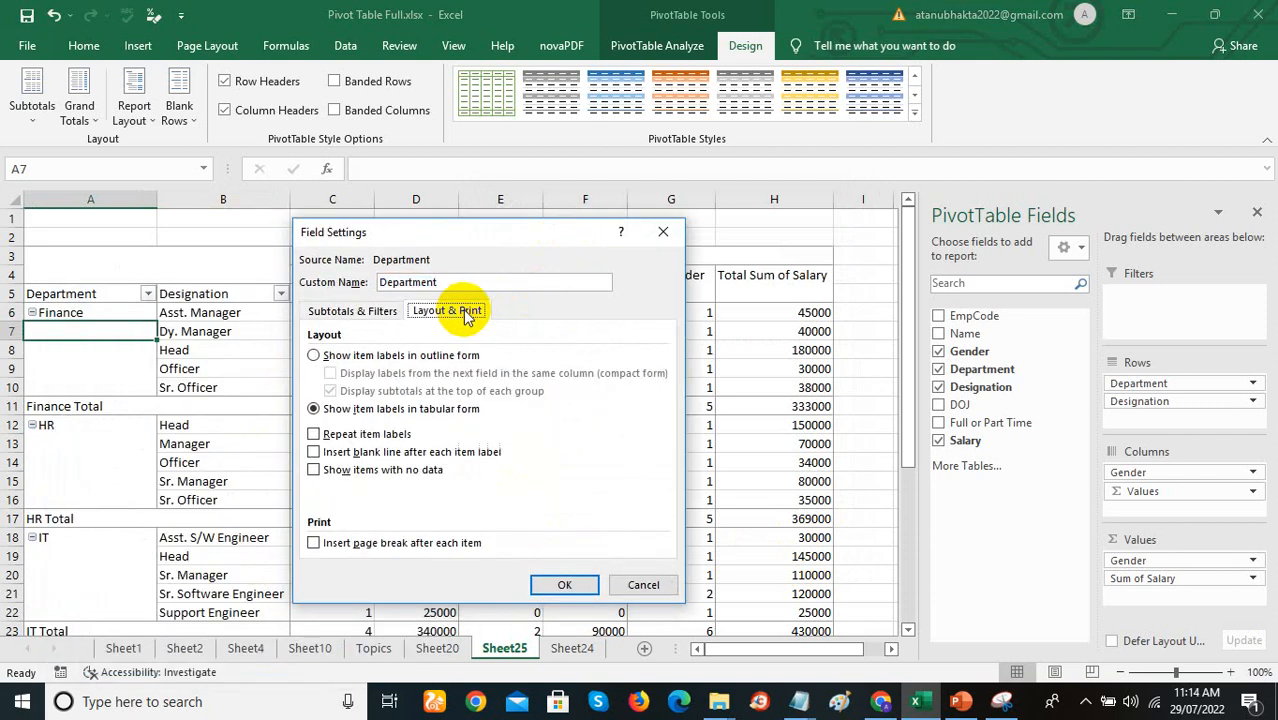
Step: Set the Department field to repeat its item labels and to show items with no data
left_click(343, 433)
left_click(566, 585)
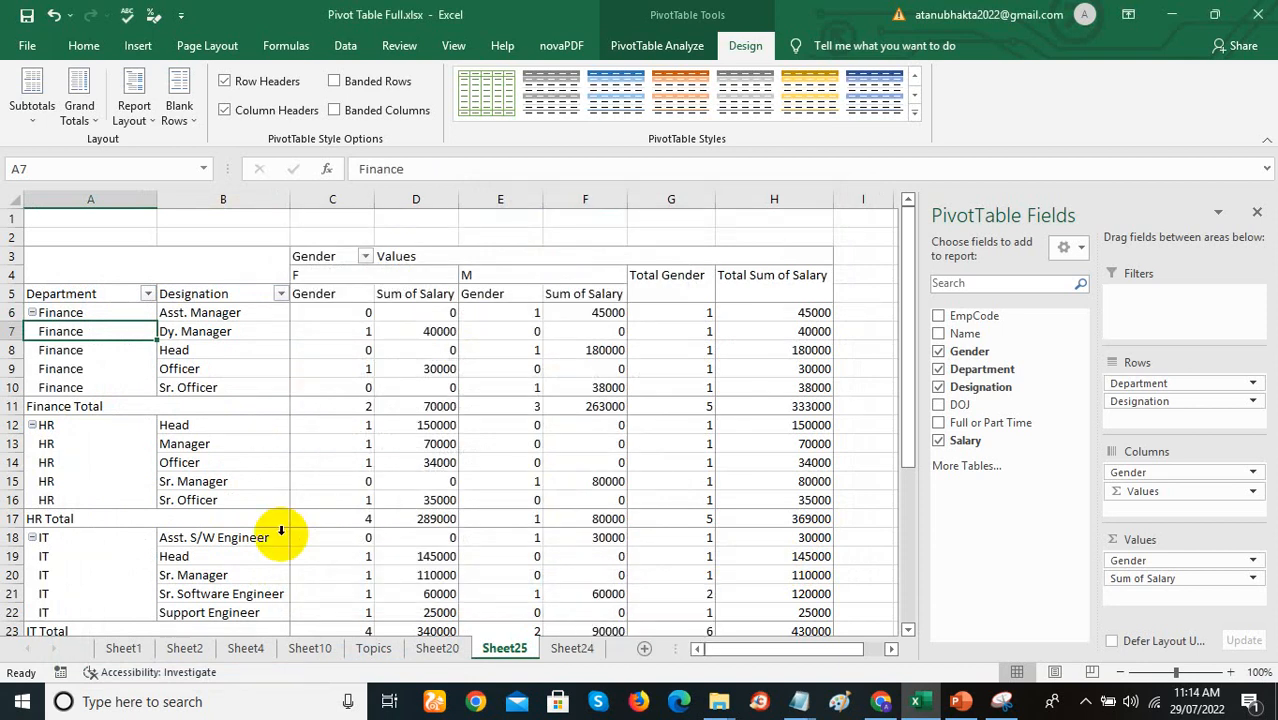
right_click(138, 331)
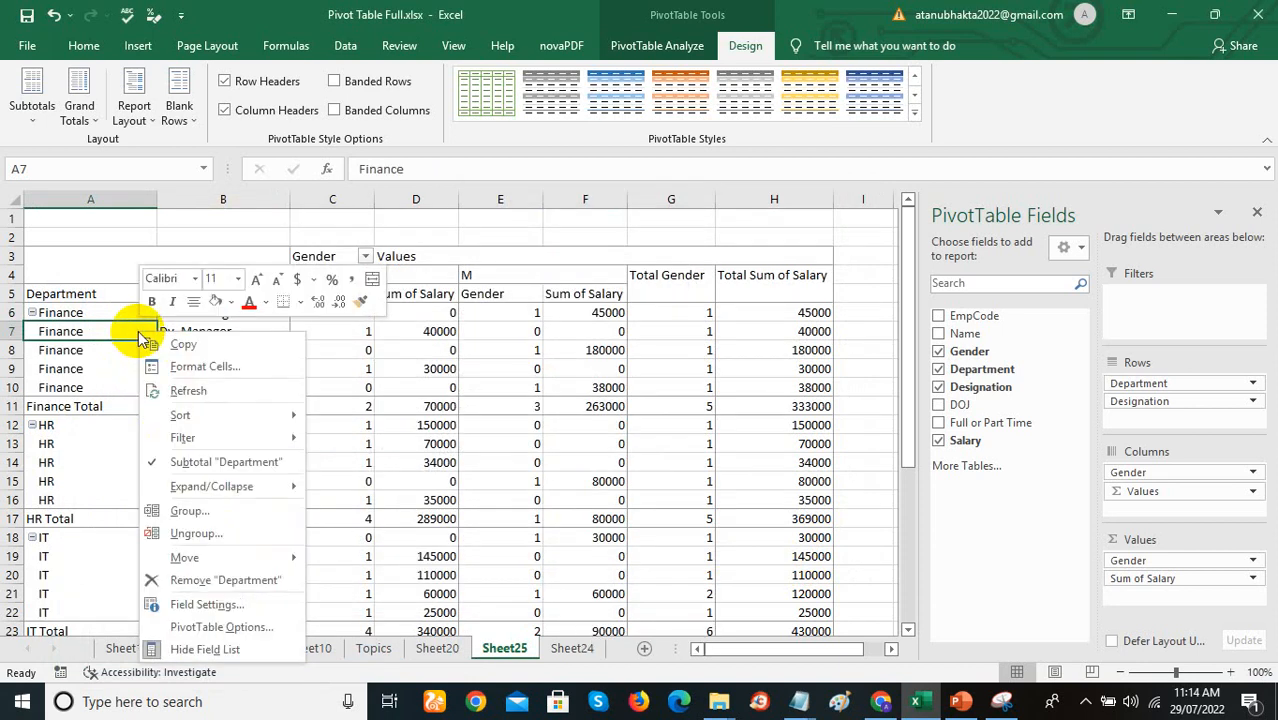
left_click(247, 605)
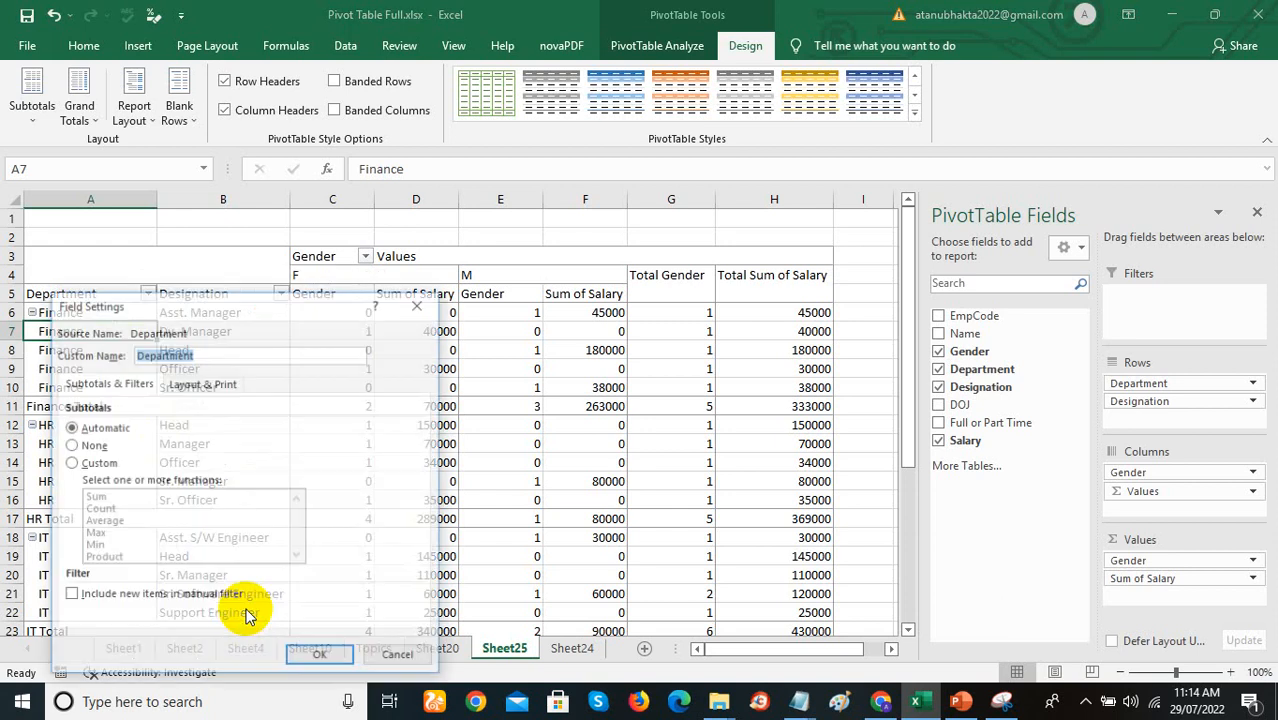
left_click_drag(251, 305, 451, 243)
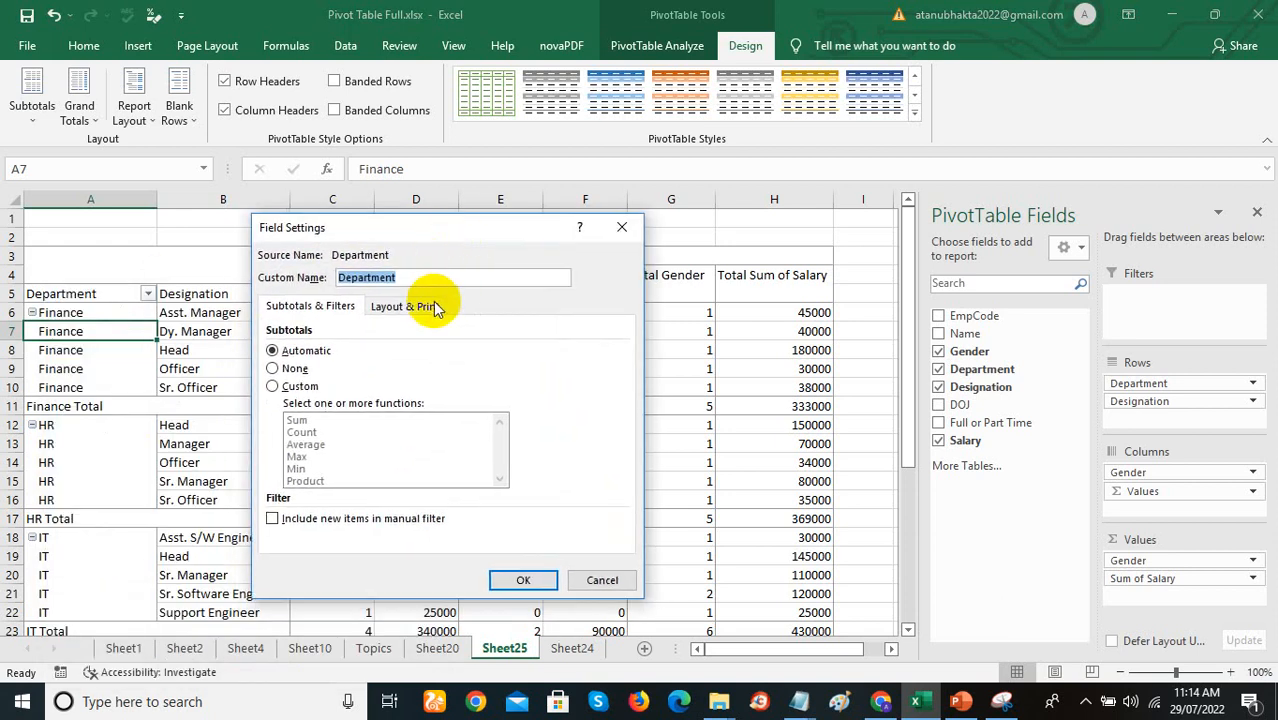
left_click(408, 304)
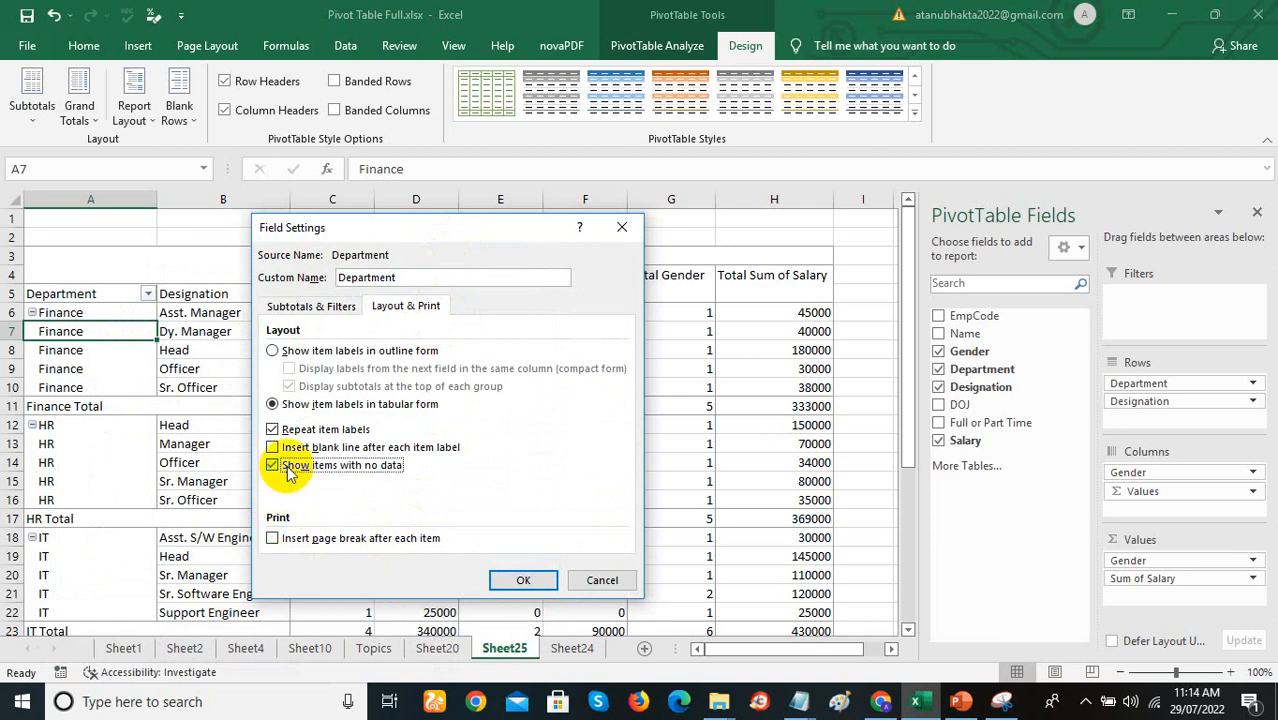
left_click(519, 580)
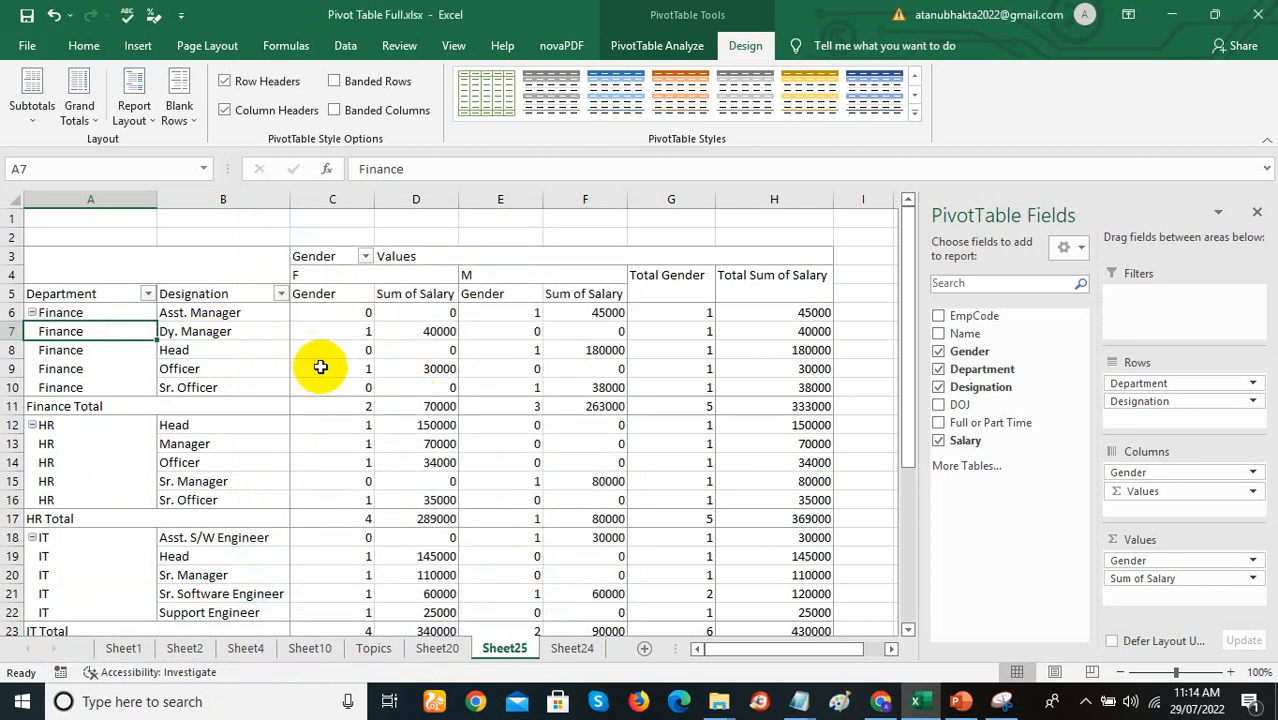
mouse_move(353, 327)
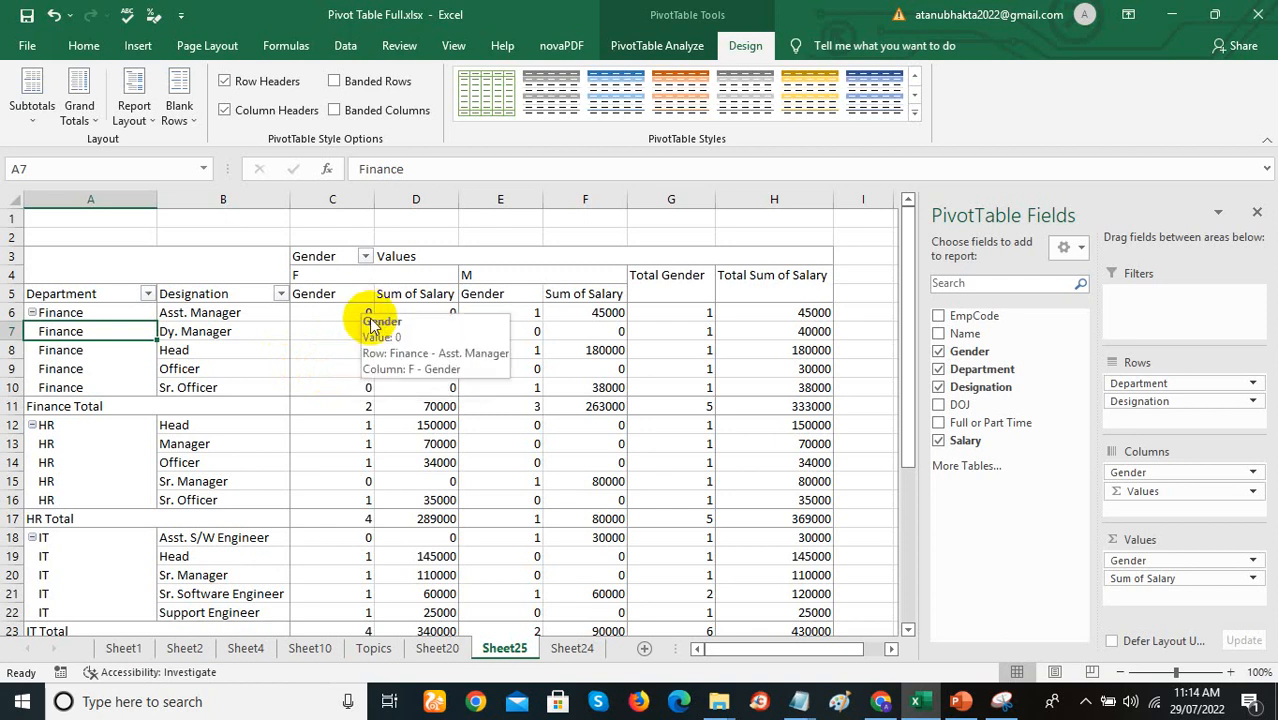
left_click(366, 318)
right_click(363, 318)
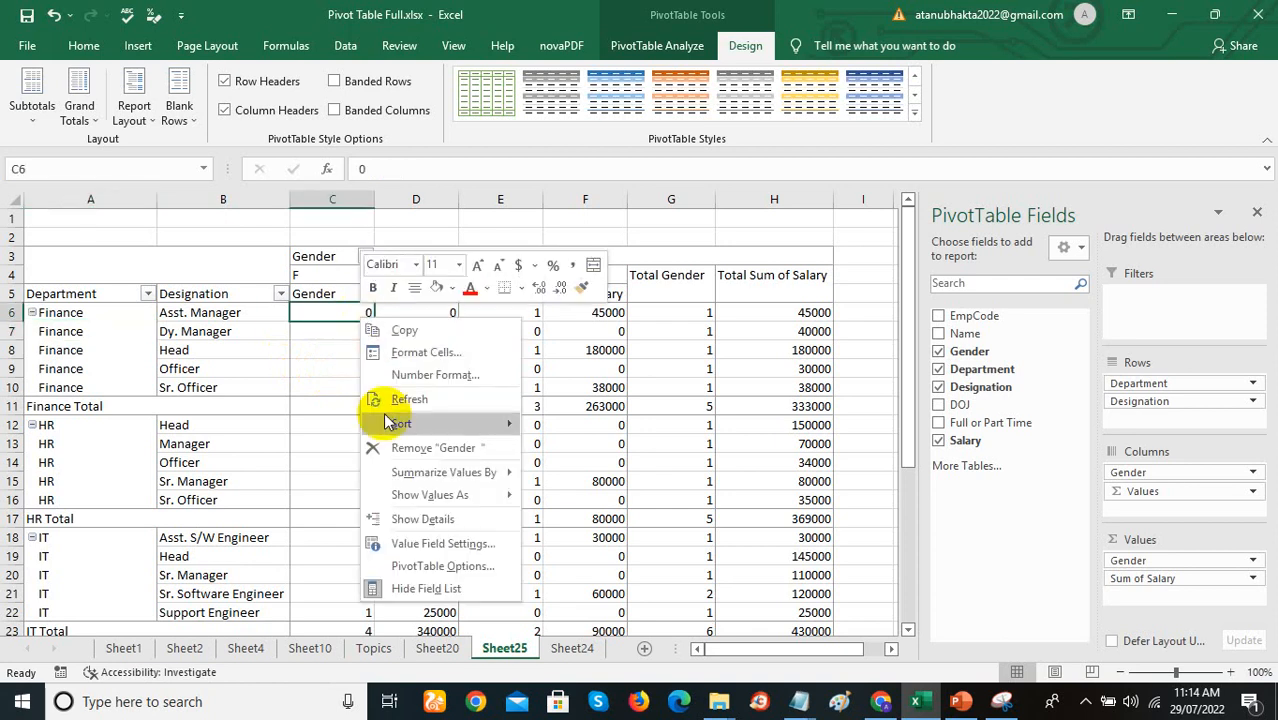
left_click(441, 546)
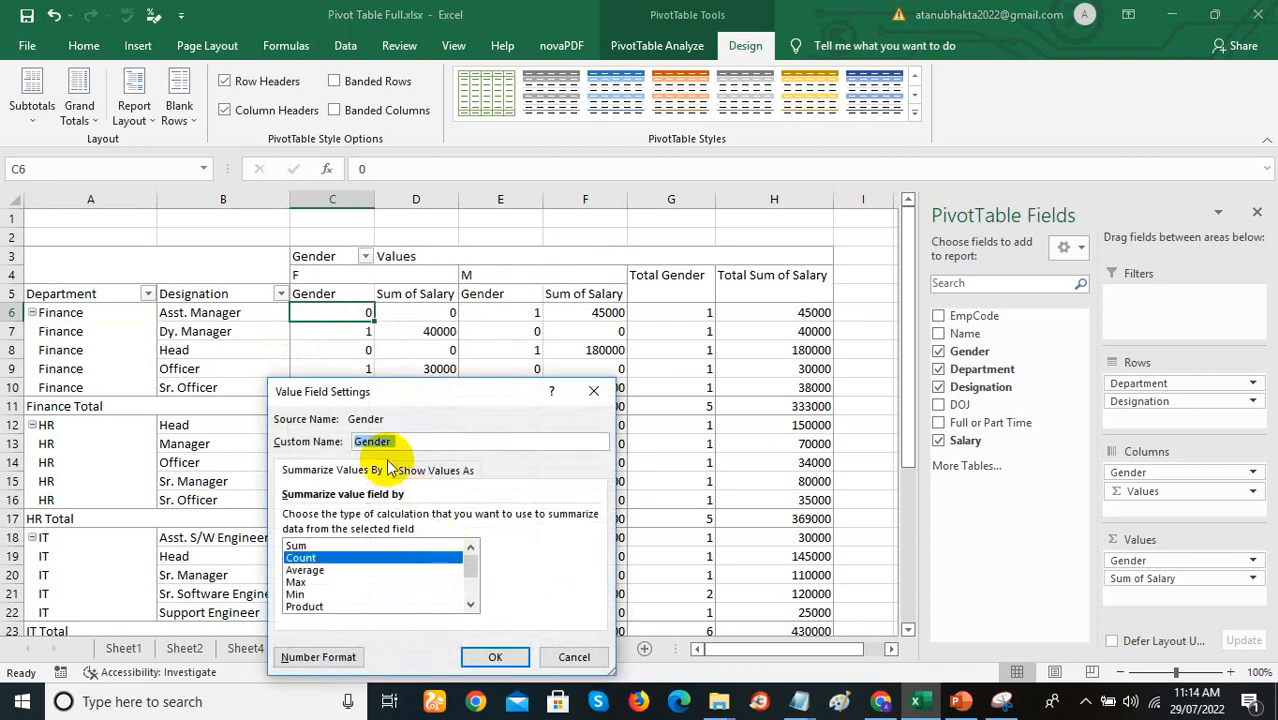
left_click_drag(427, 400, 431, 328)
left_click(452, 396)
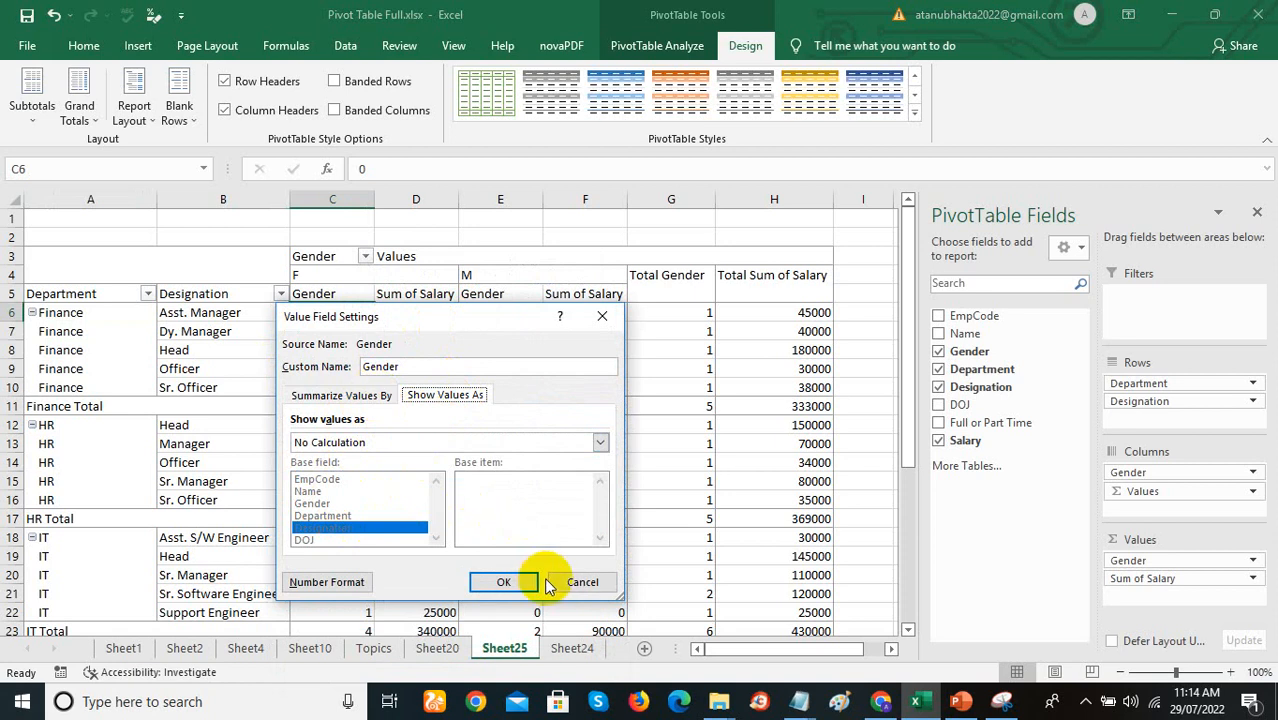
left_click(580, 582)
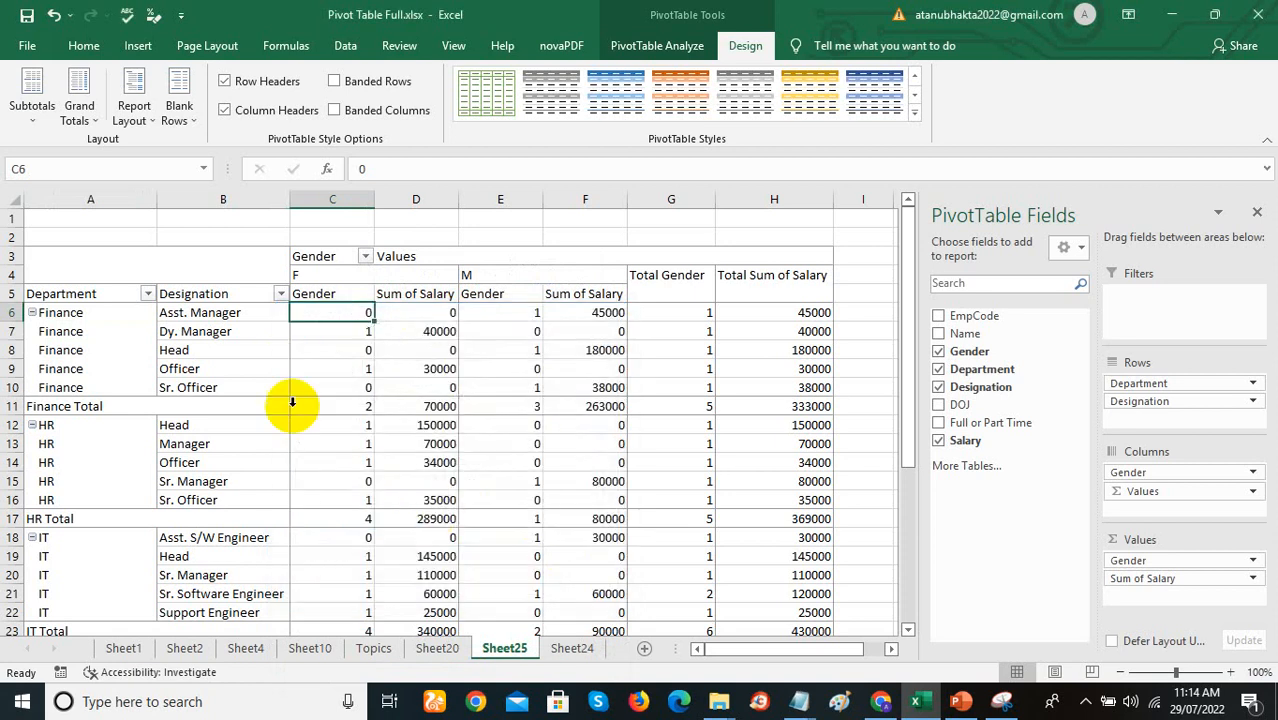
left_click(190, 320)
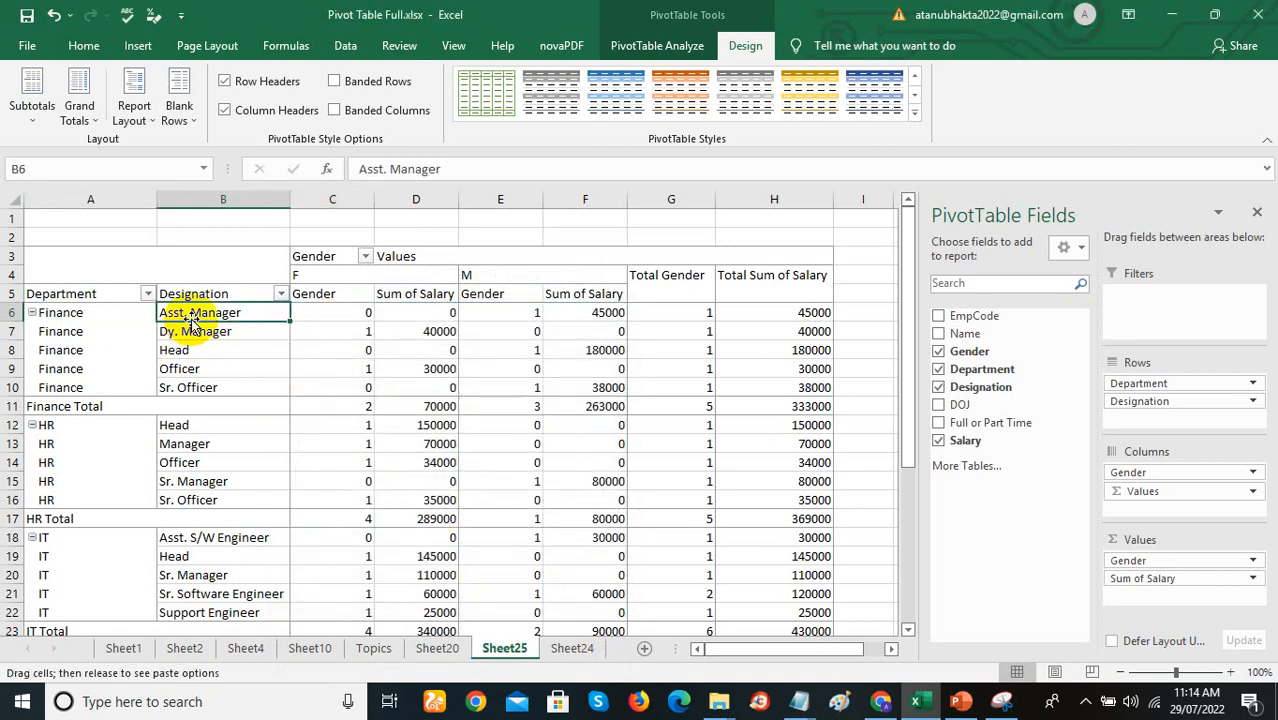
right_click(224, 314)
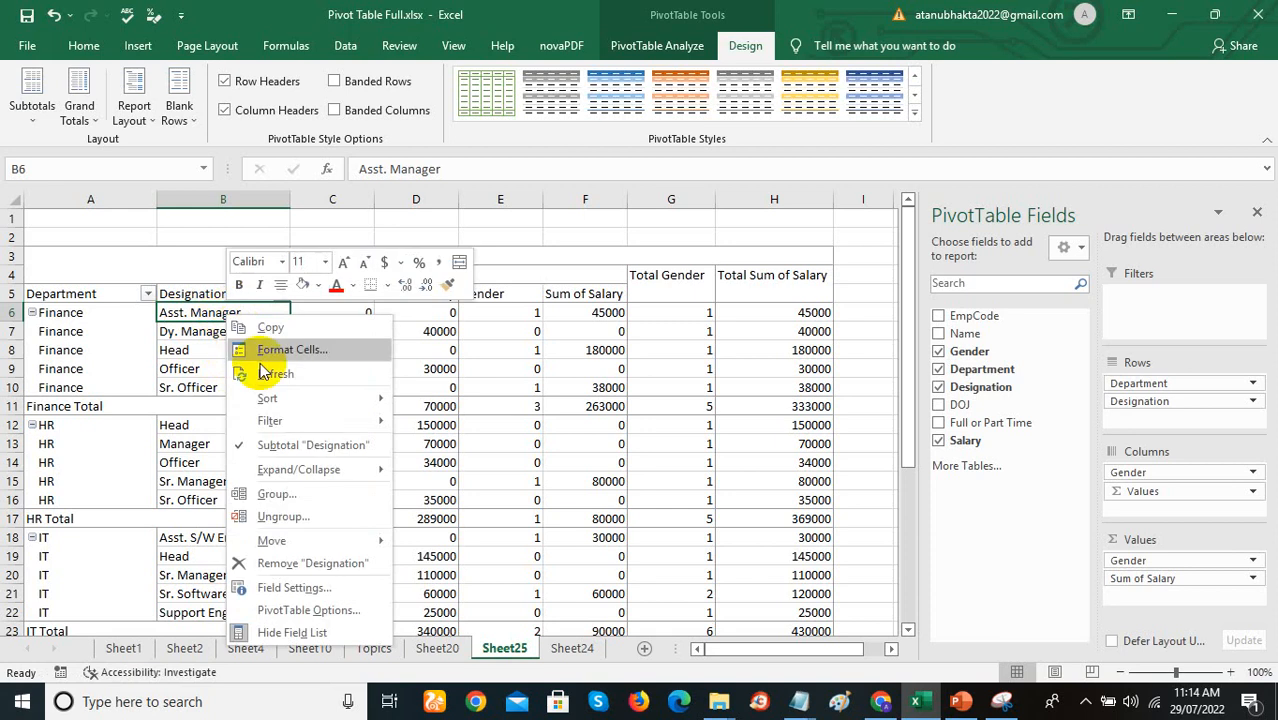
left_click(336, 612)
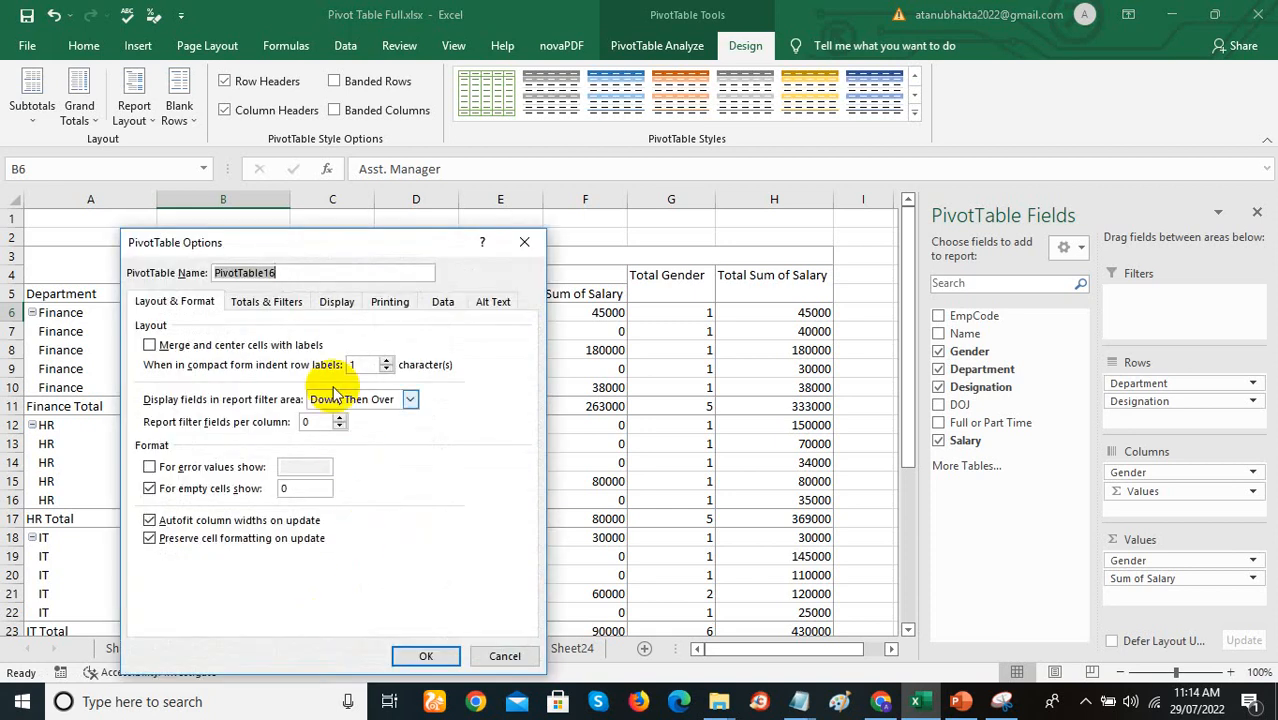
left_click(505, 656)
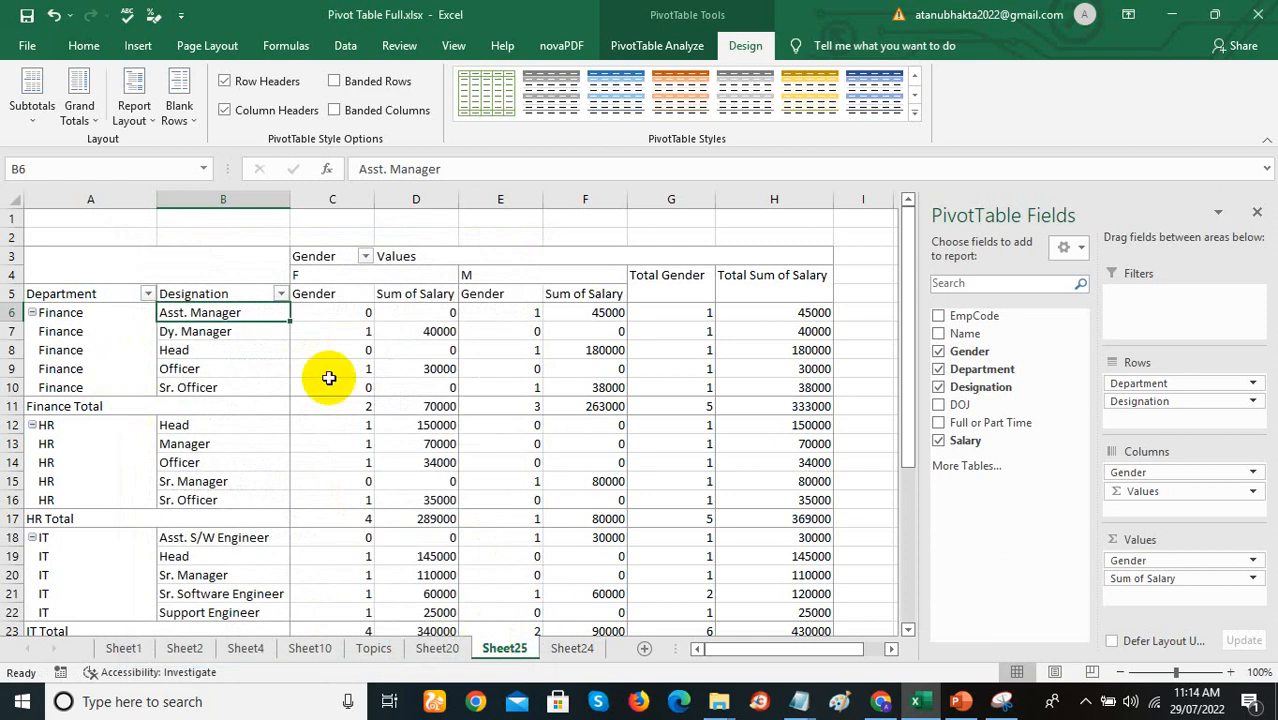
left_click(358, 314)
right_click(360, 315)
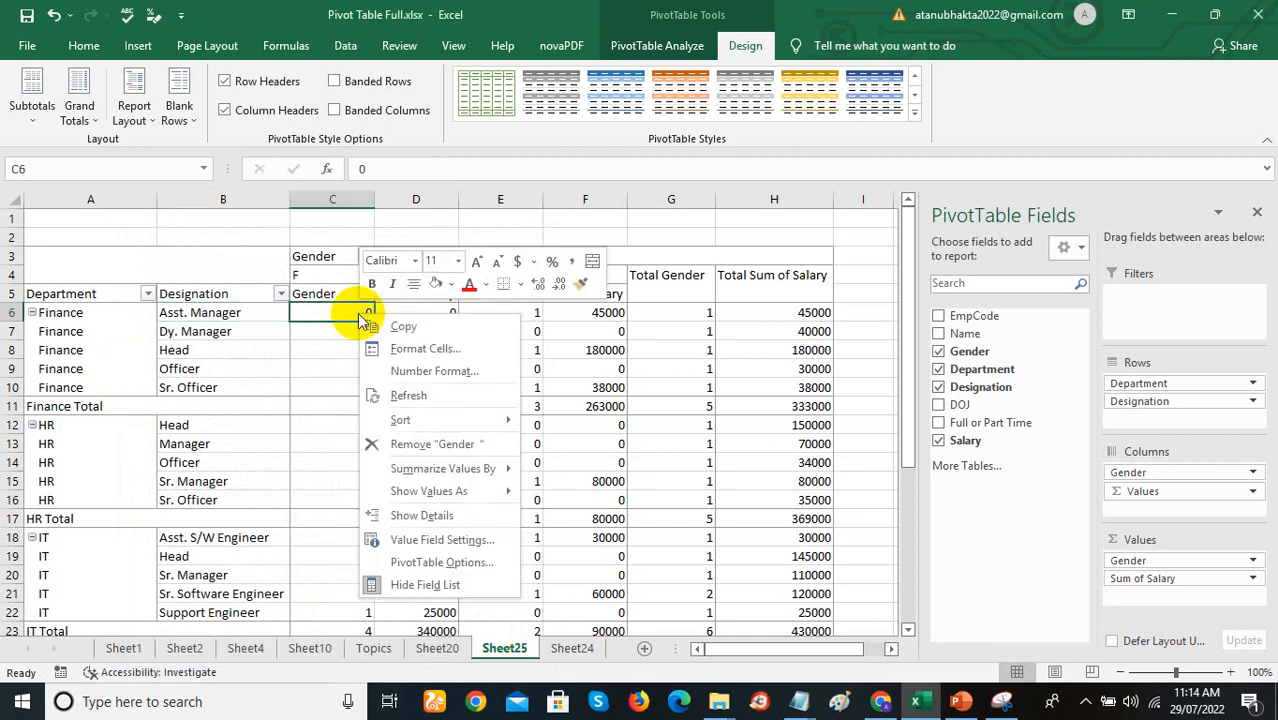
left_click(456, 540)
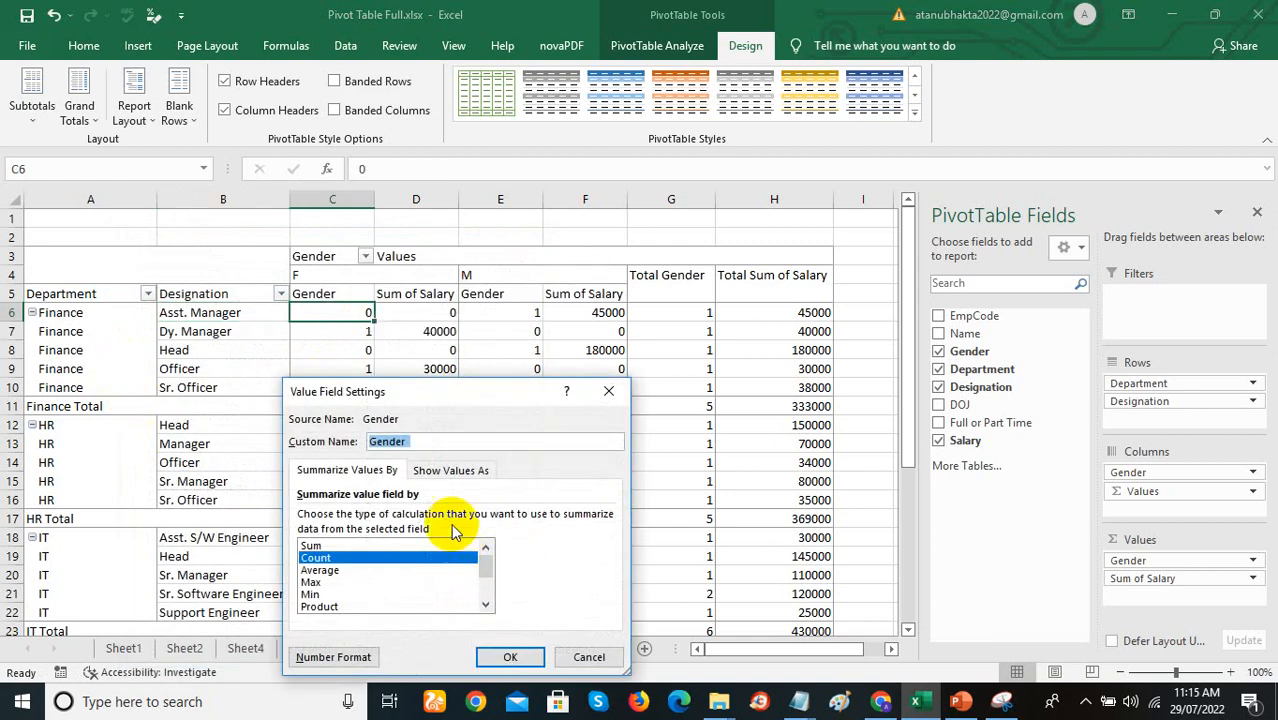
left_click_drag(422, 386, 413, 283)
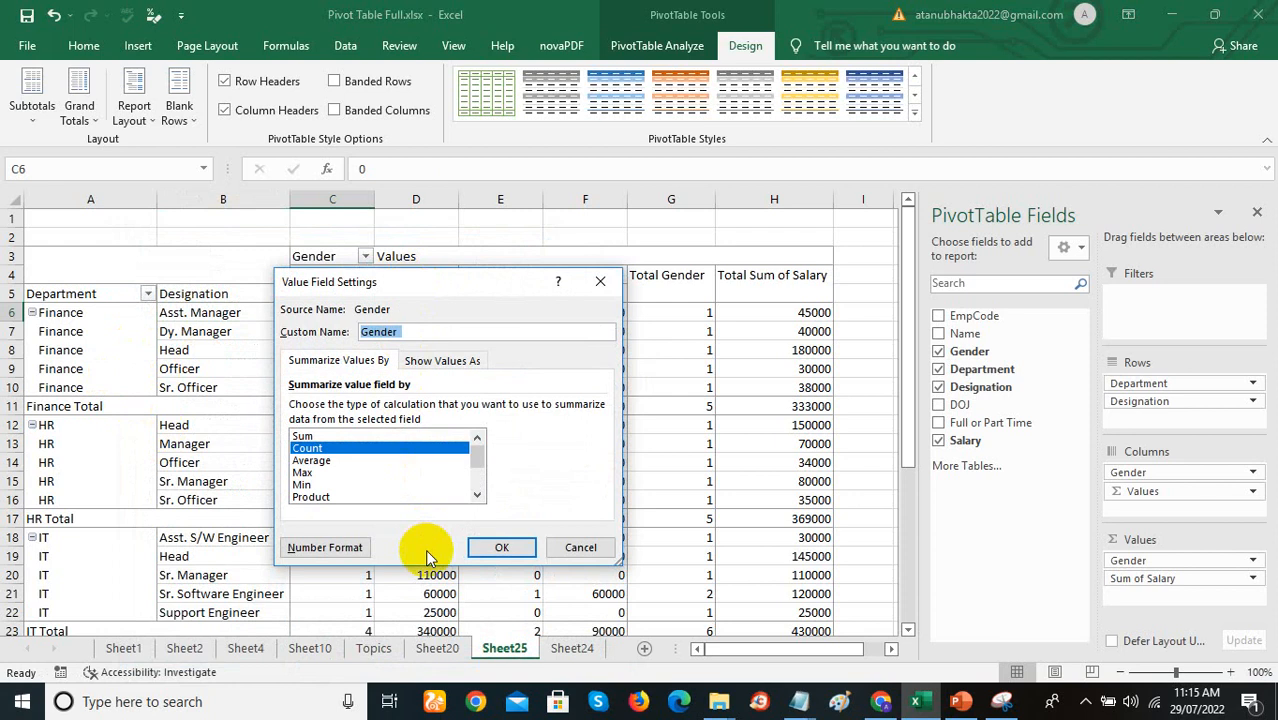
left_click(421, 362)
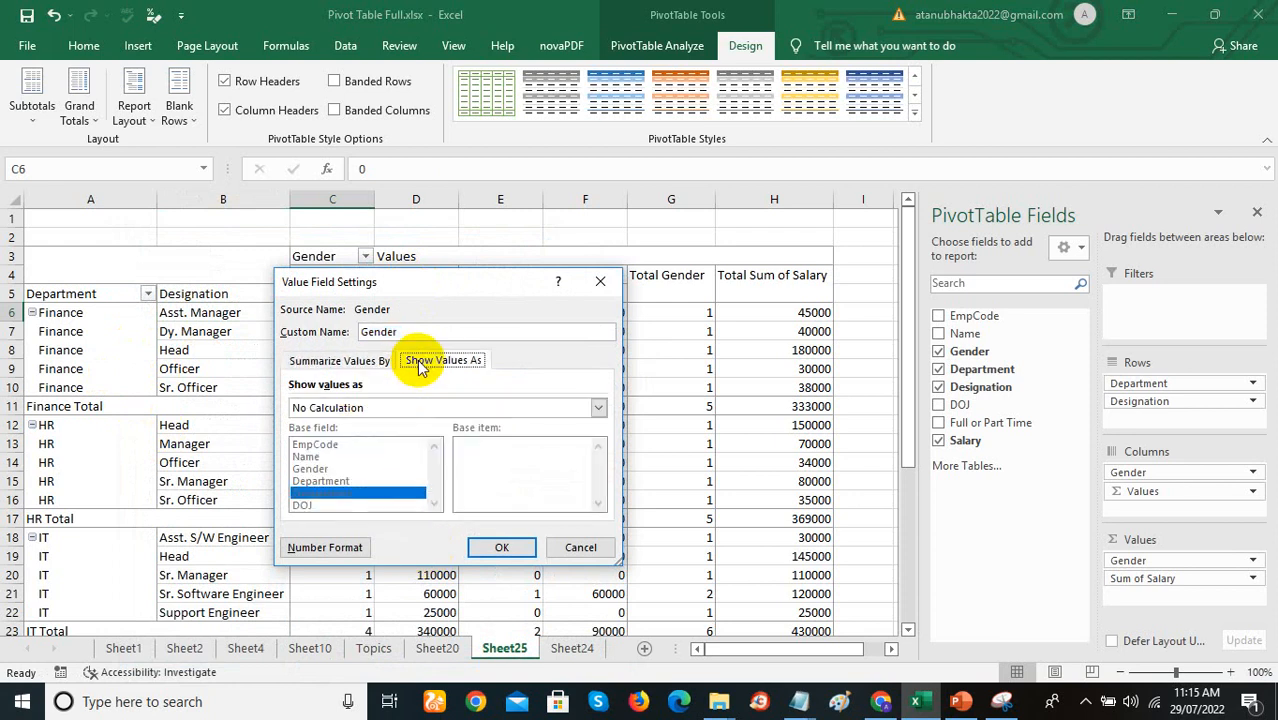
left_click(564, 548)
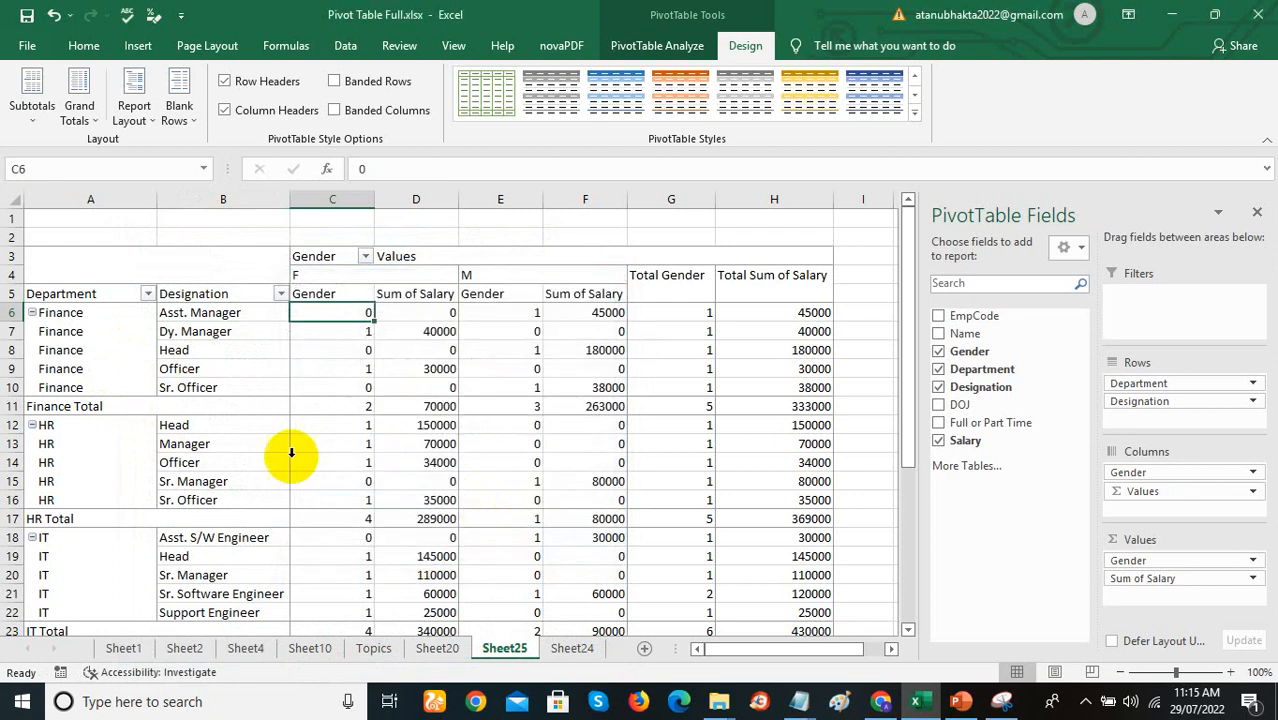
Step: Review the layout and print options in the Designation field's settings without changing them
left_click(226, 334)
right_click(227, 337)
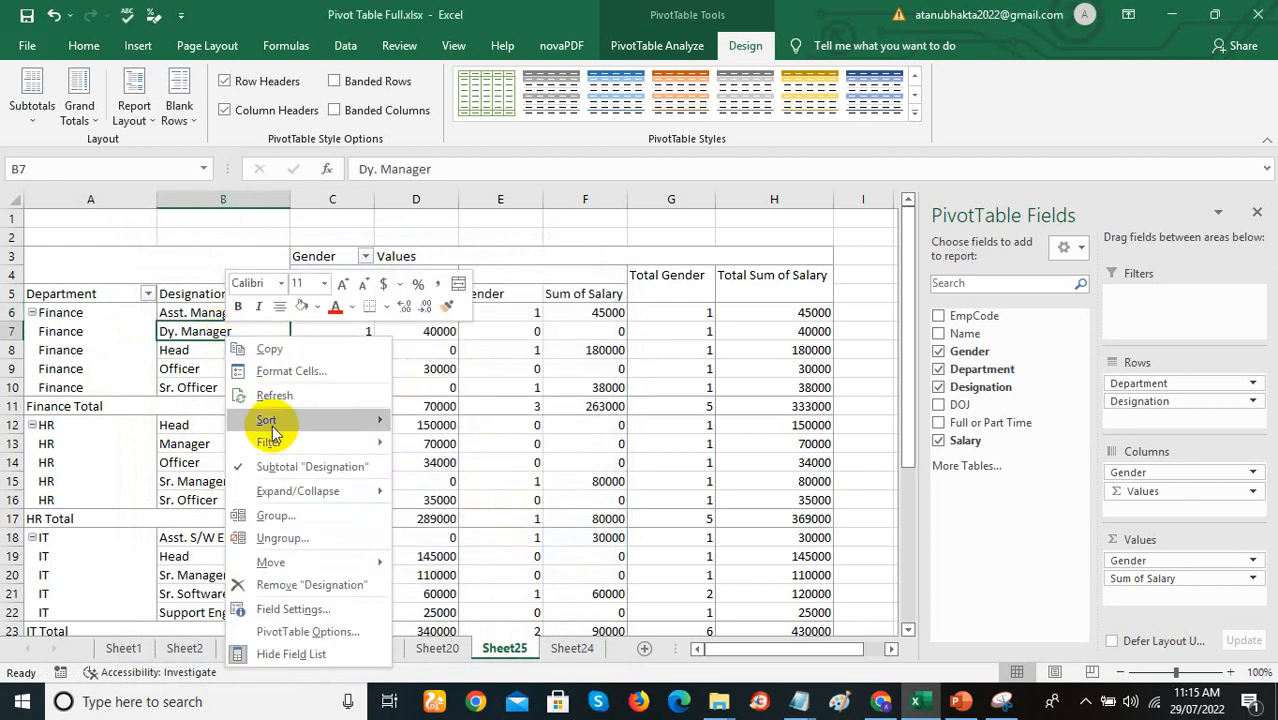
left_click(318, 612)
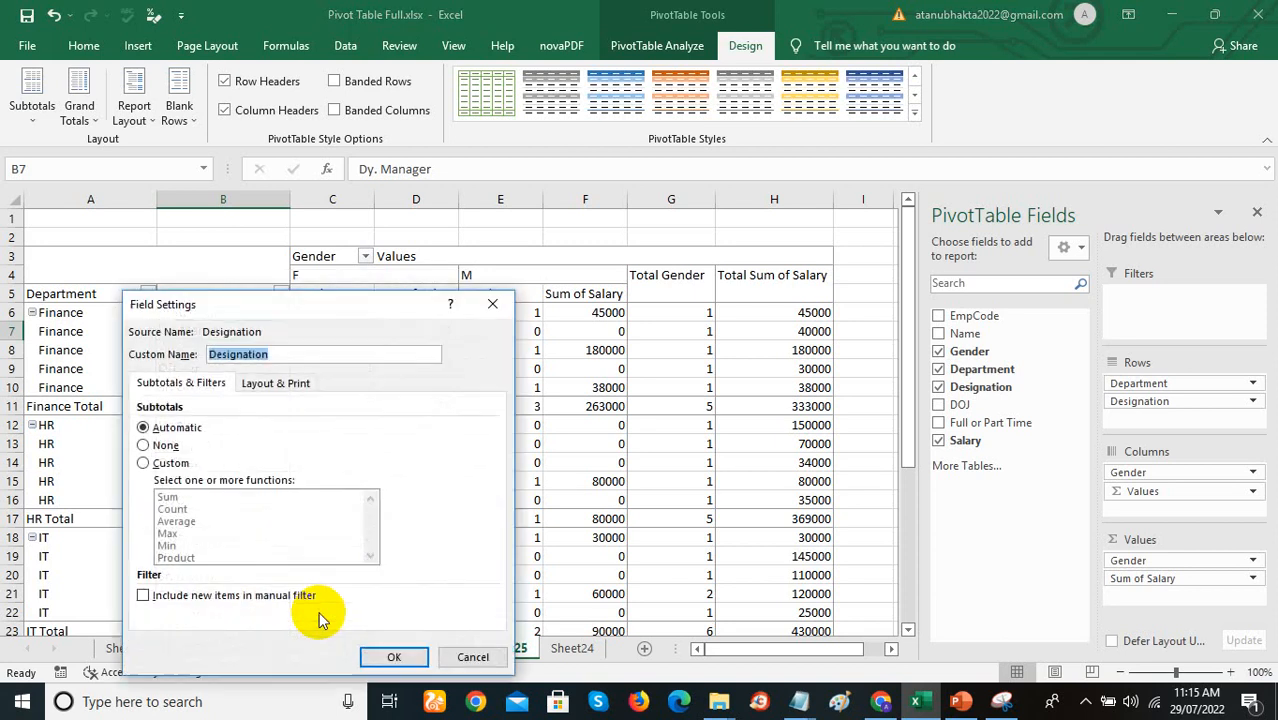
left_click(268, 386)
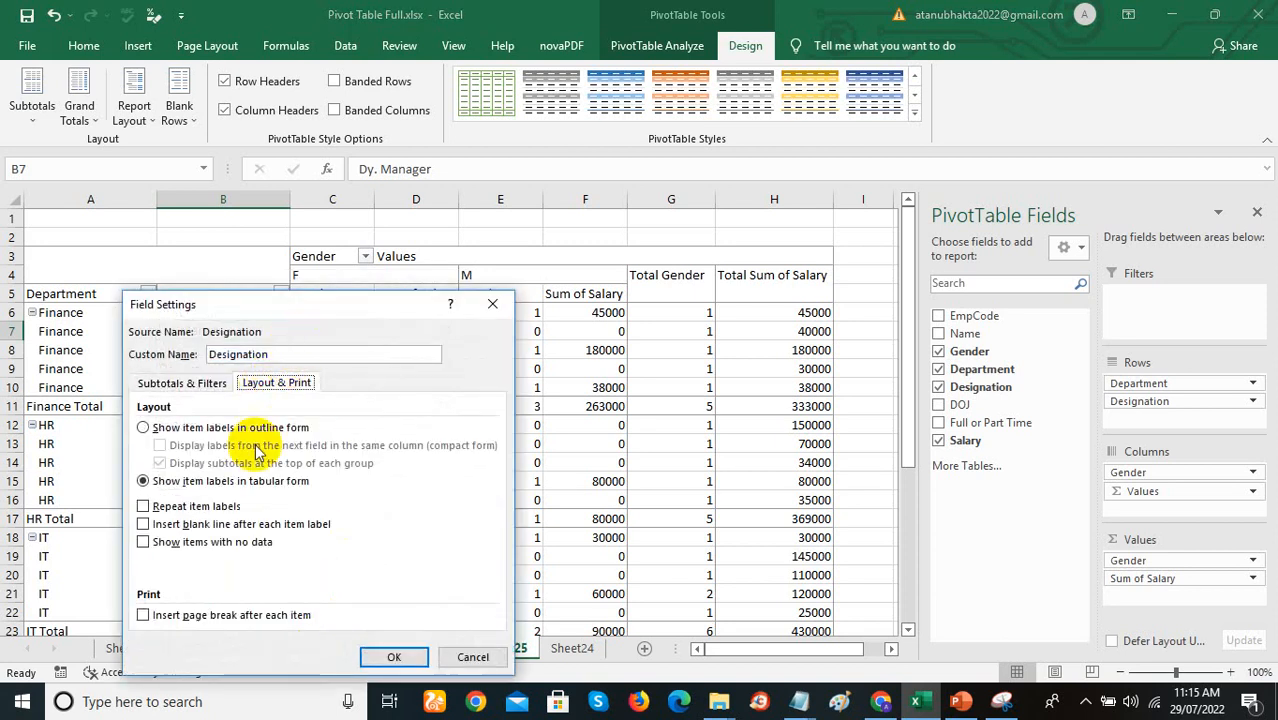
left_click_drag(341, 307, 449, 205)
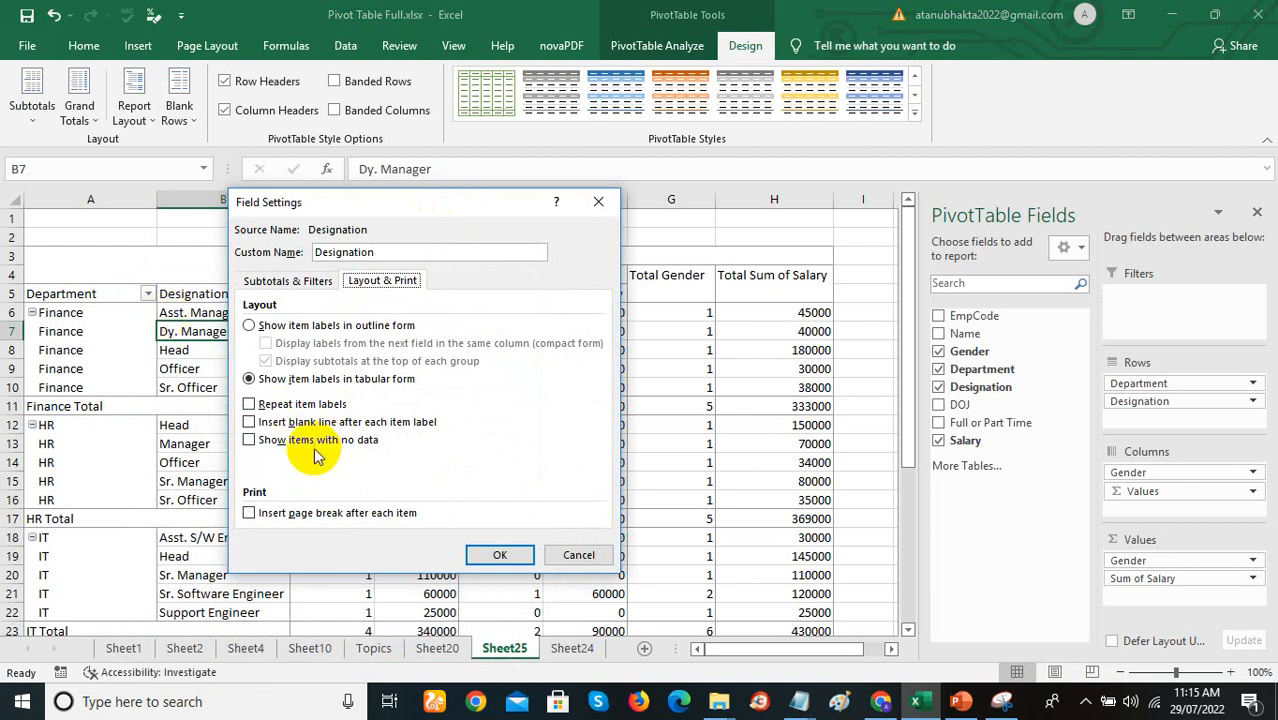
left_click(578, 556)
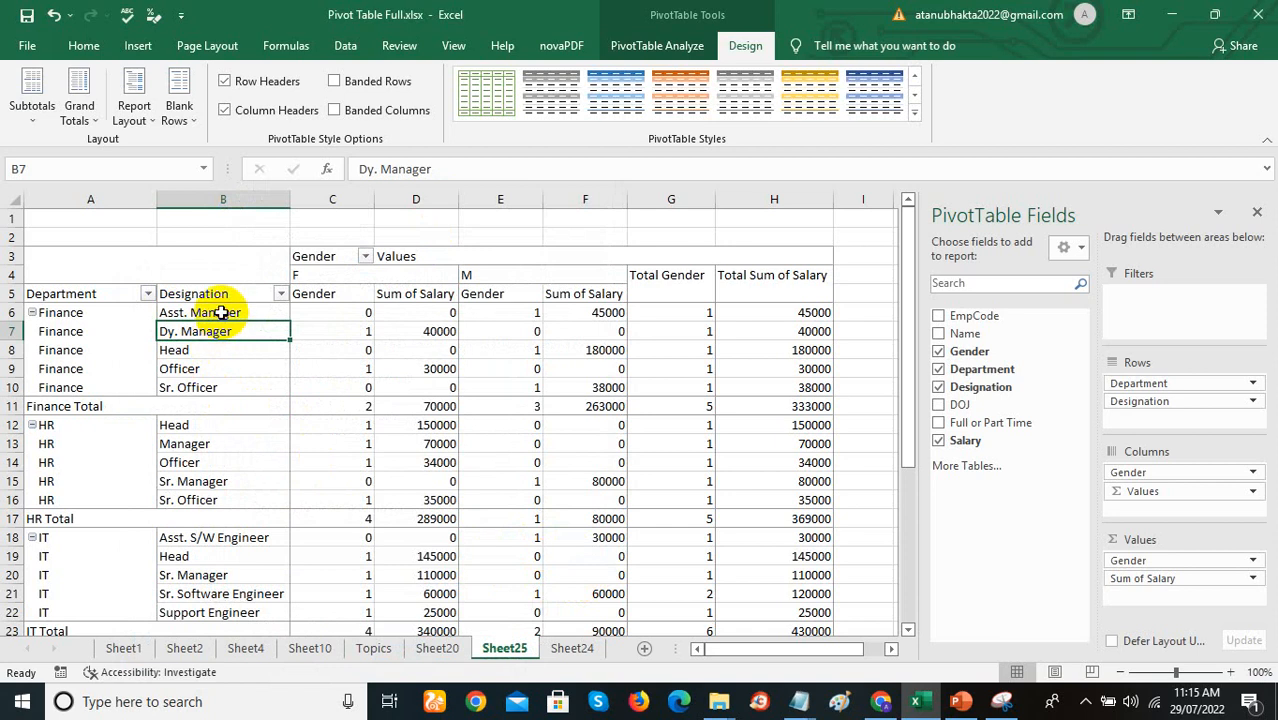
Step: Set the Designation row field to show items with no data
left_click_drag(221, 312, 233, 385)
left_click(225, 346)
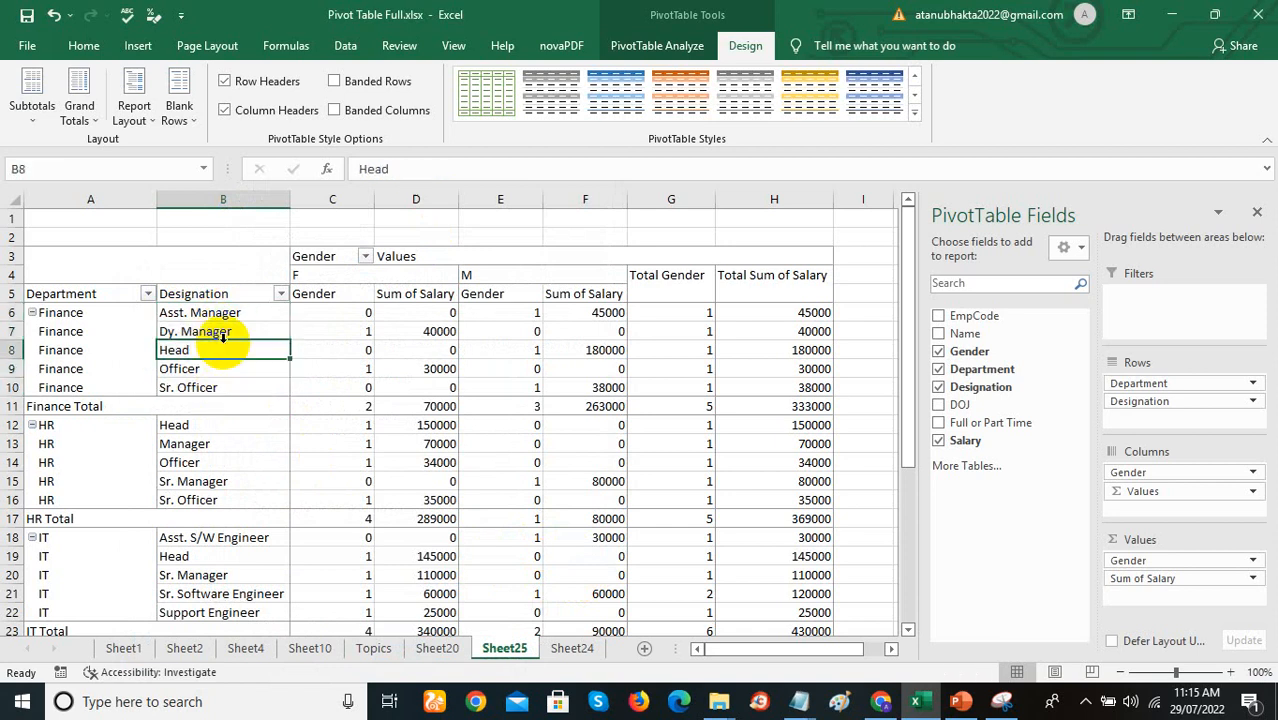
right_click(225, 352)
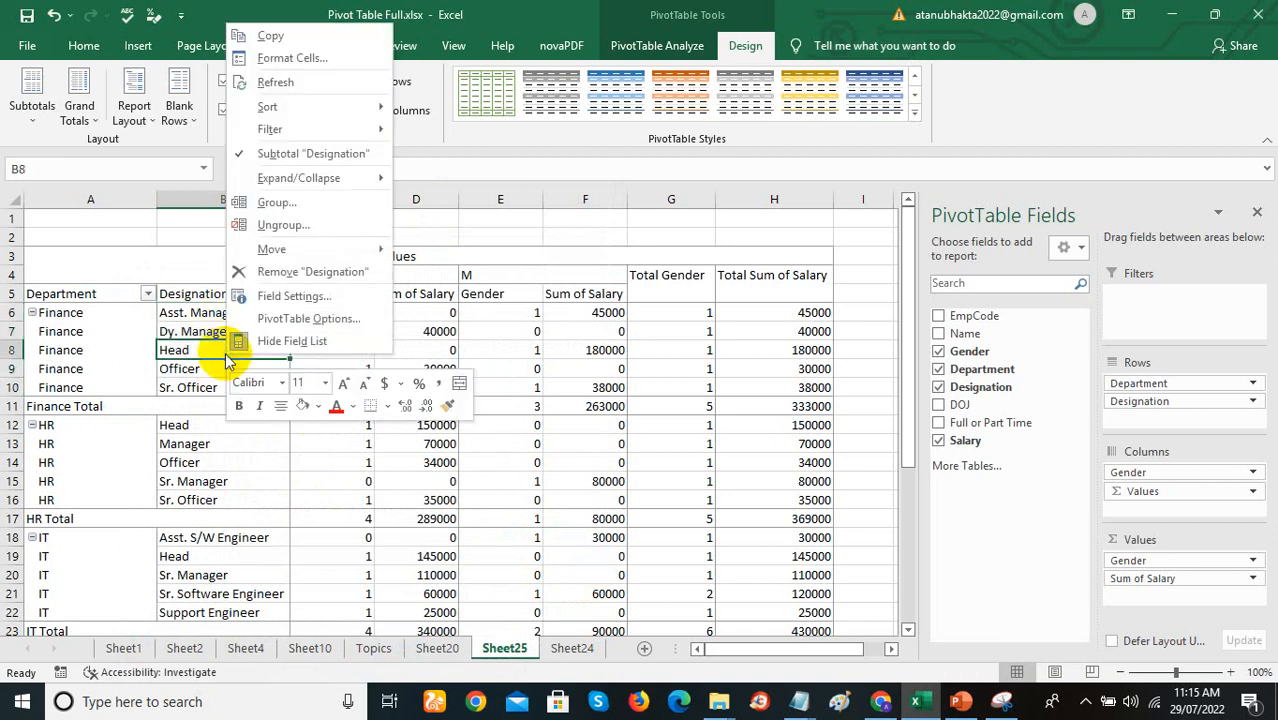
left_click(302, 296)
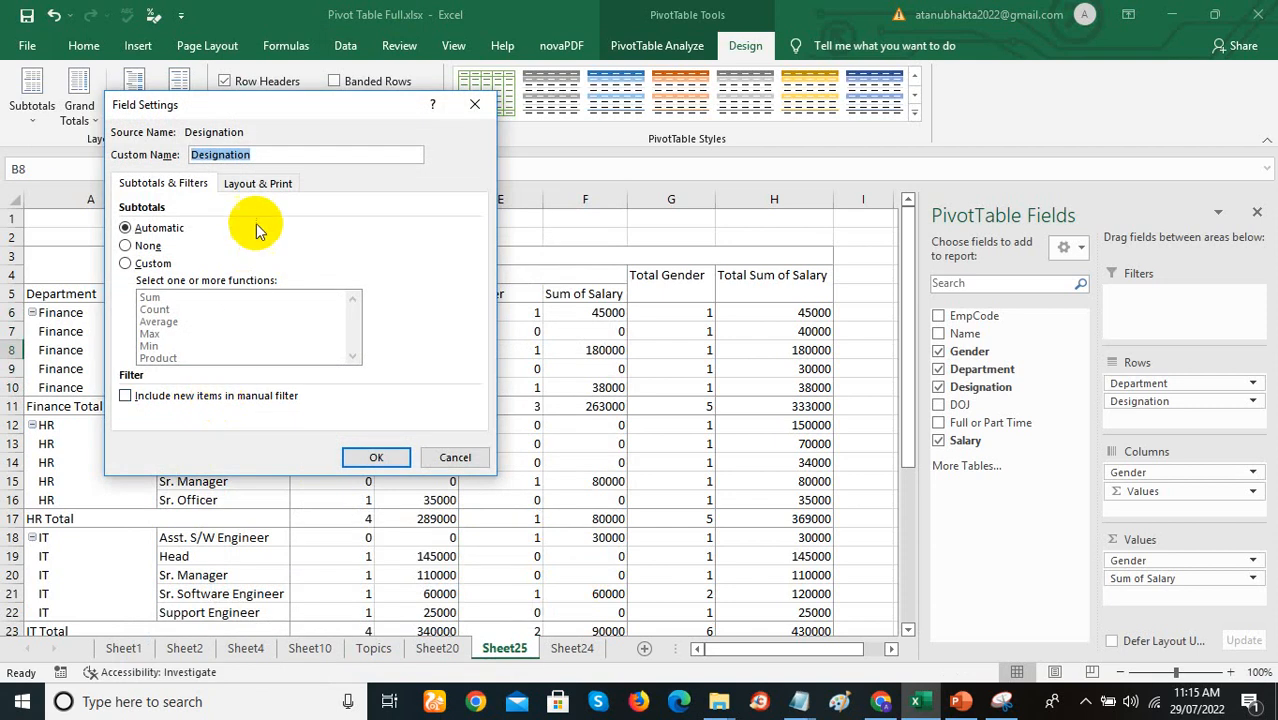
left_click(259, 185)
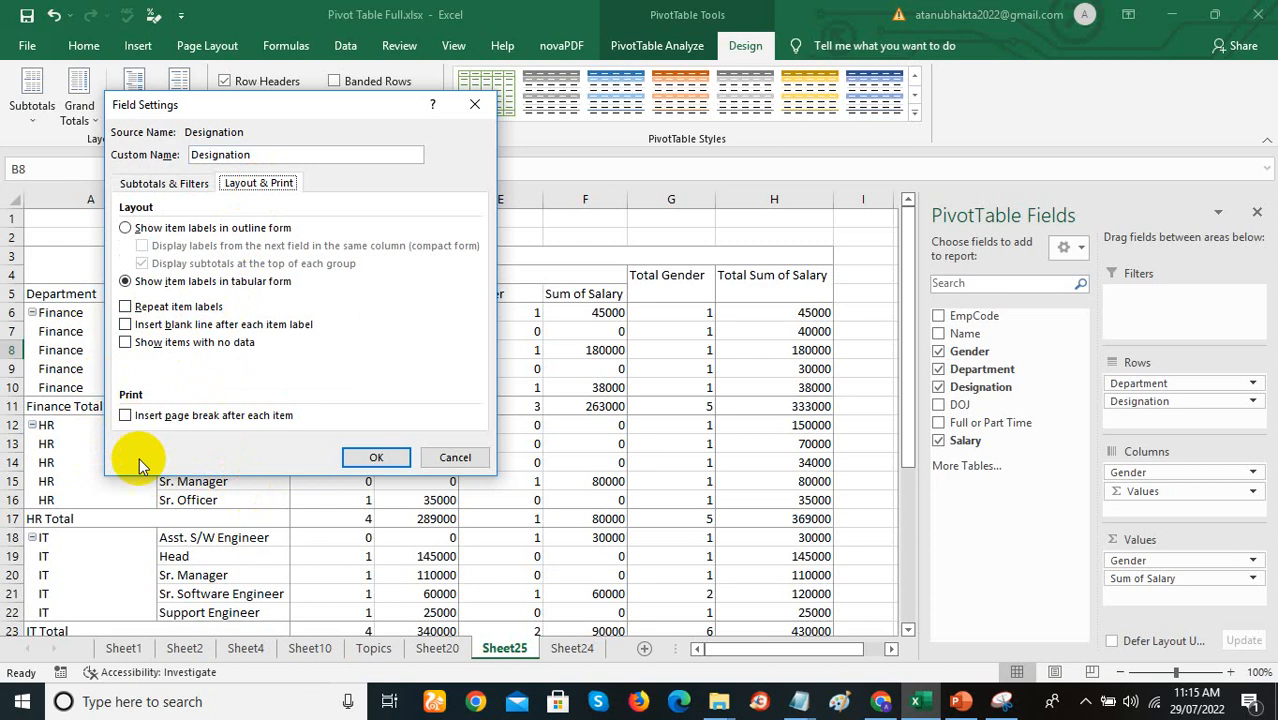
left_click(197, 343)
left_click(396, 456)
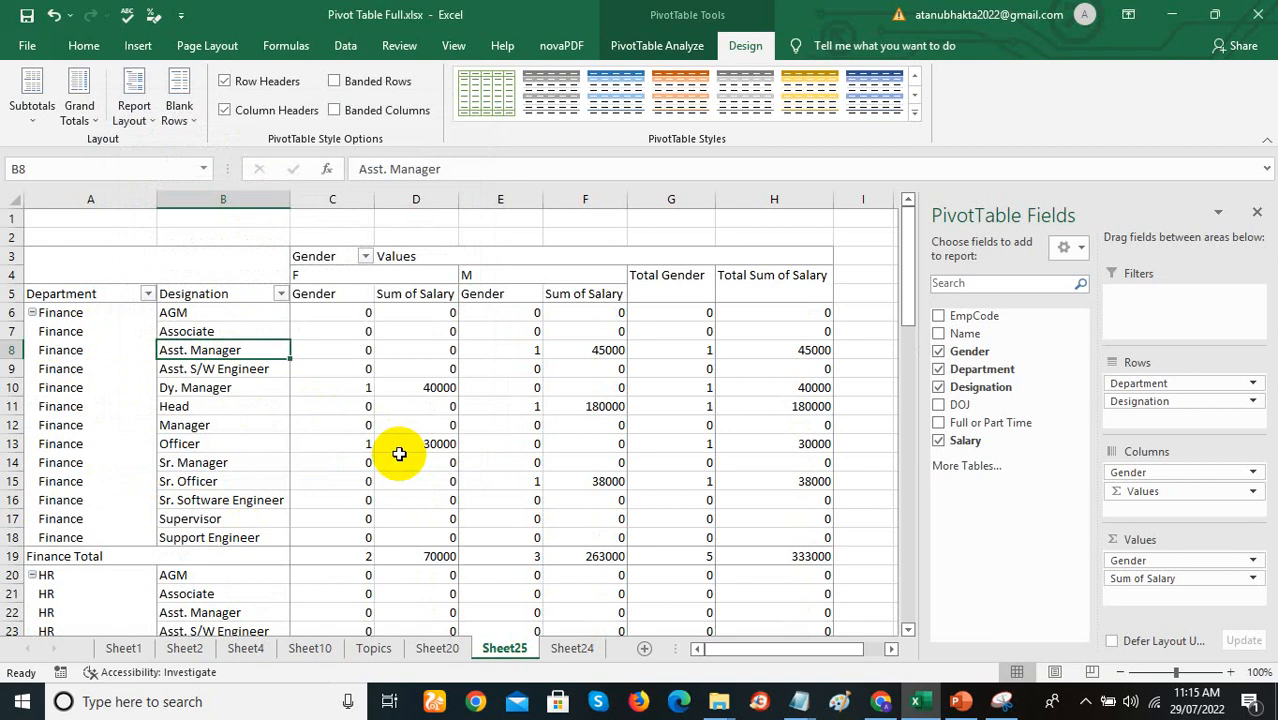
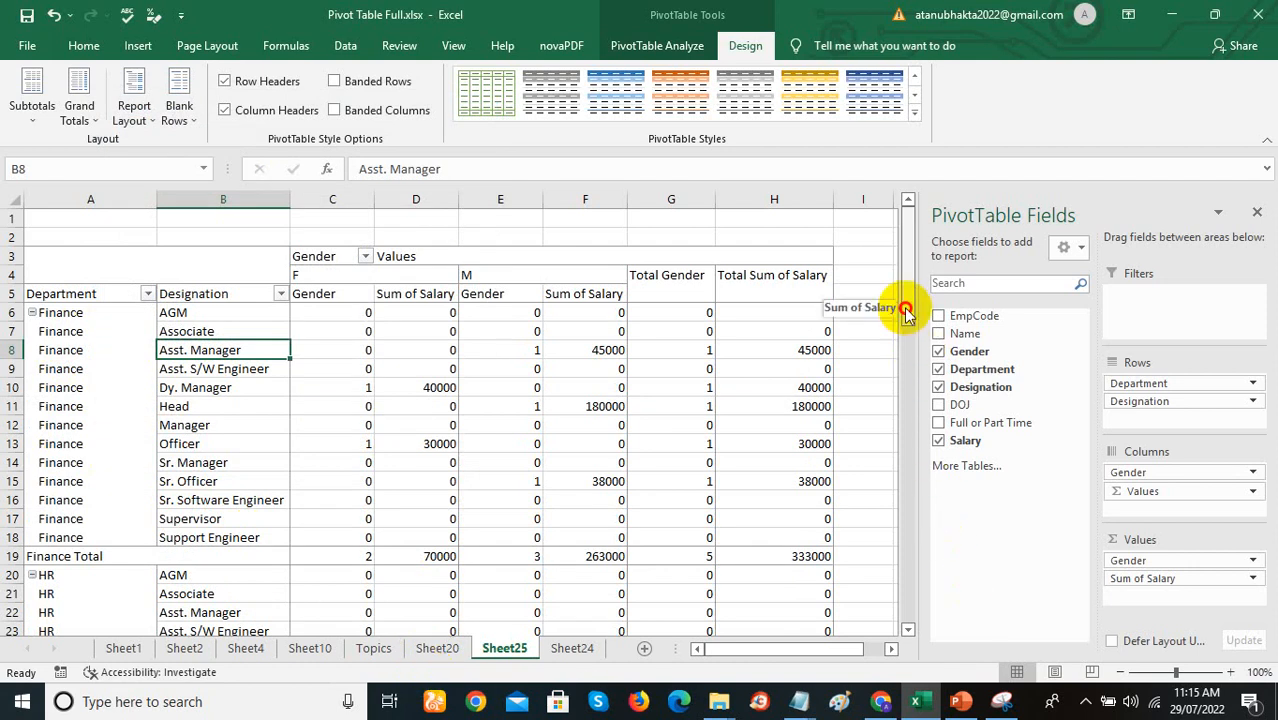
left_click_drag(906, 314, 850, 314)
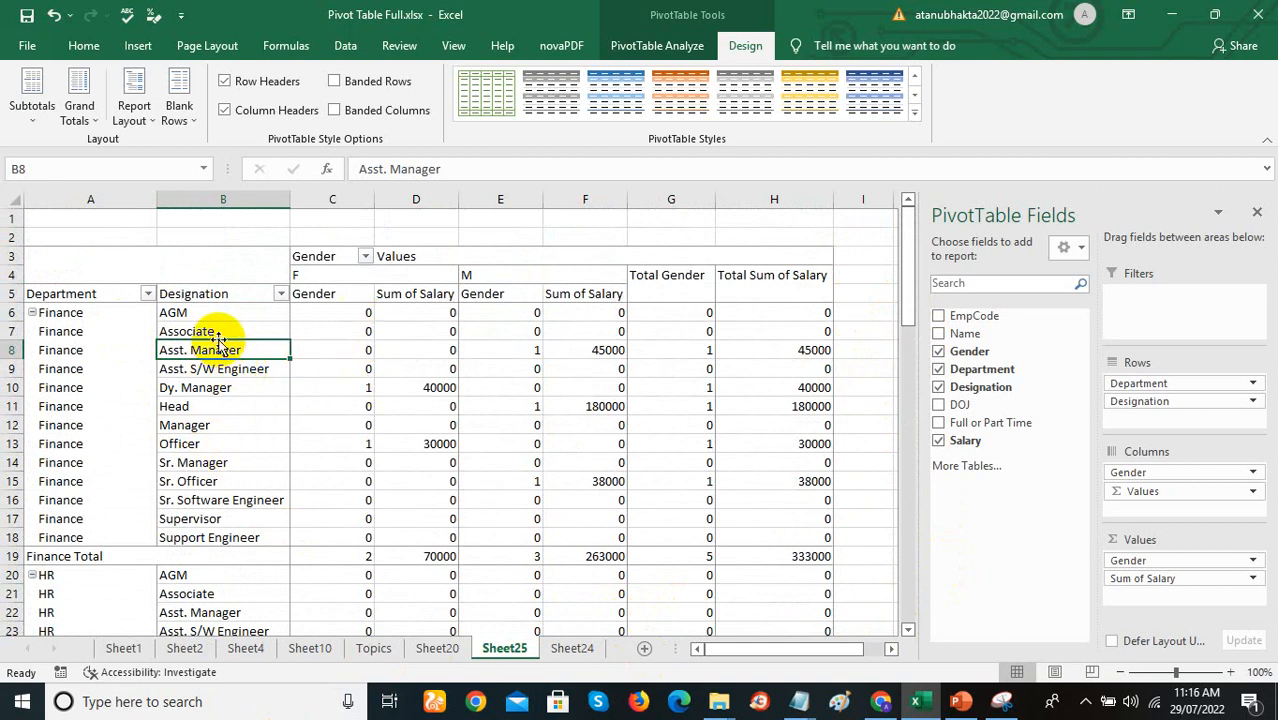
left_click(227, 389)
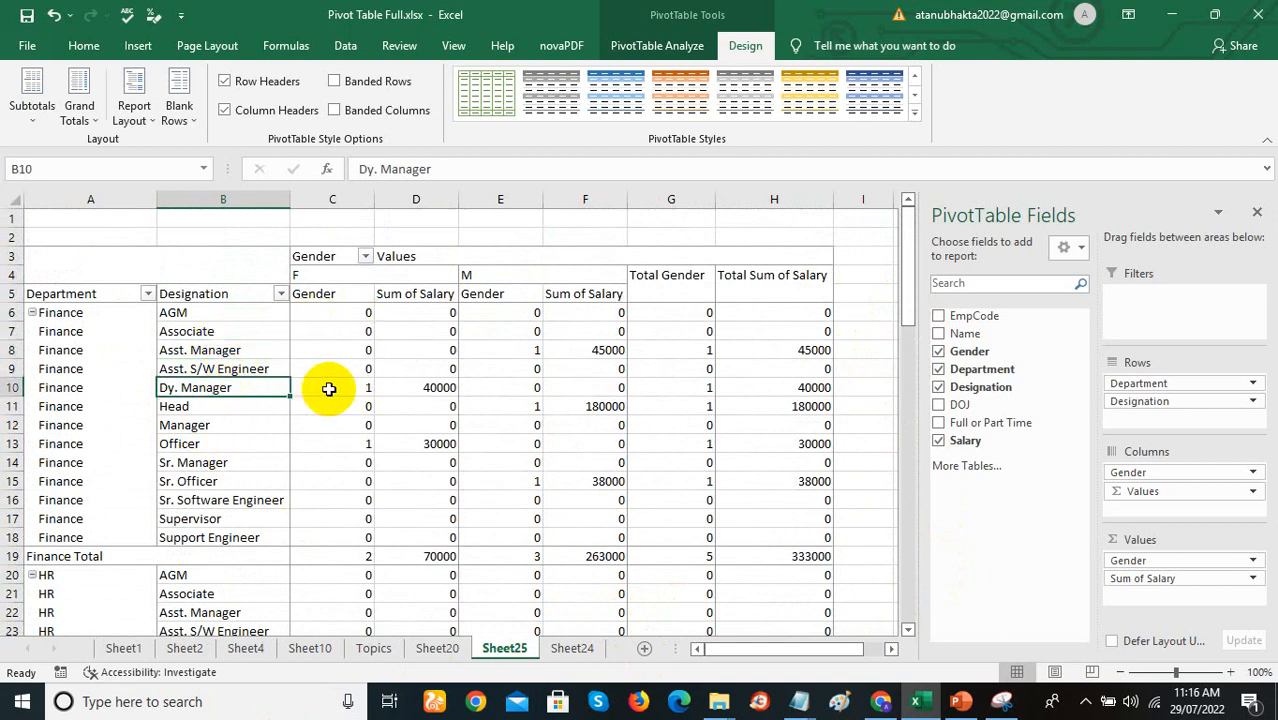
left_click(205, 350)
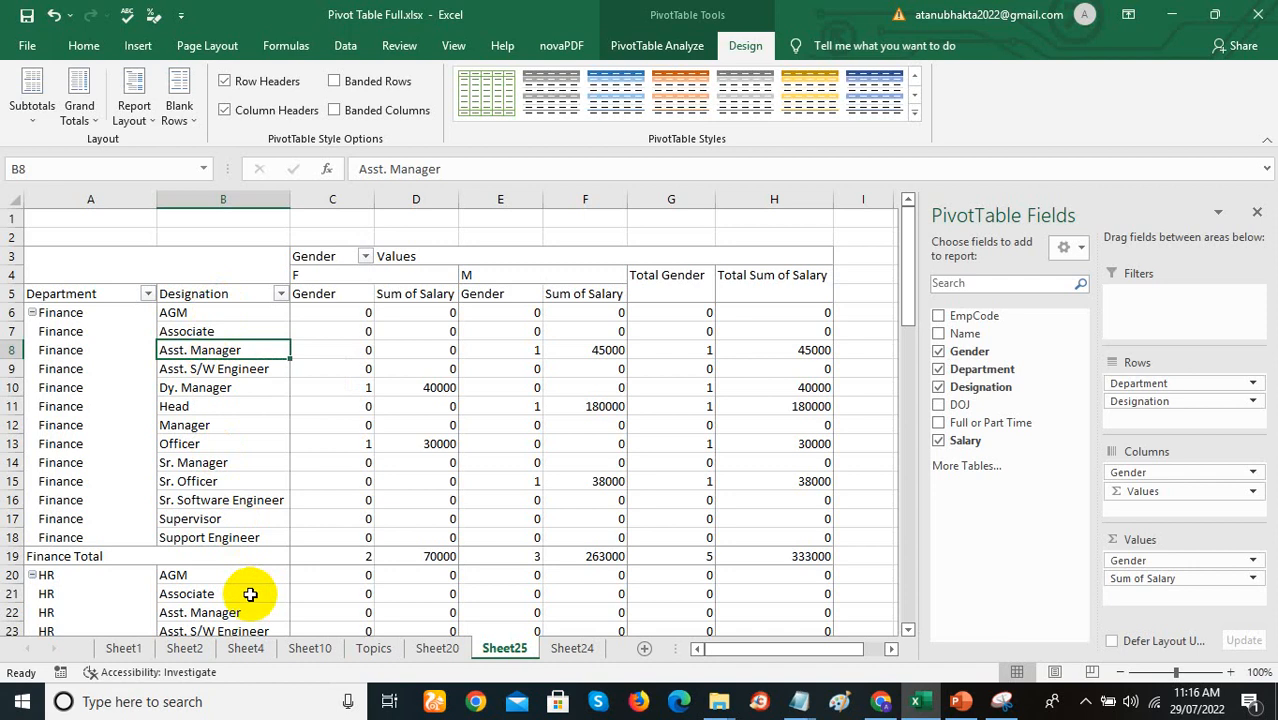
mouse_move(905, 305)
left_mouse_down()
mouse_move(908, 340)
mouse_move(908, 312)
left_mouse_up()
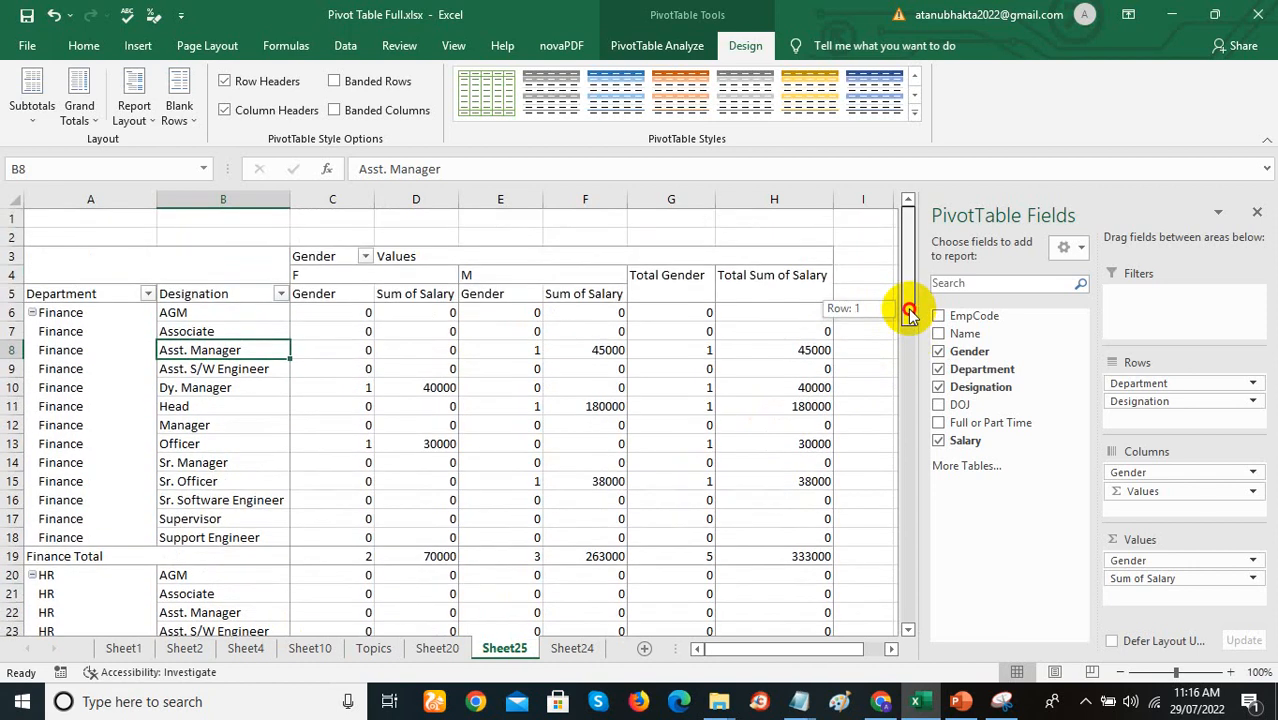
Step: Review the layout and print options in the Designation field's settings, leaving them as they are
right_click(222, 350)
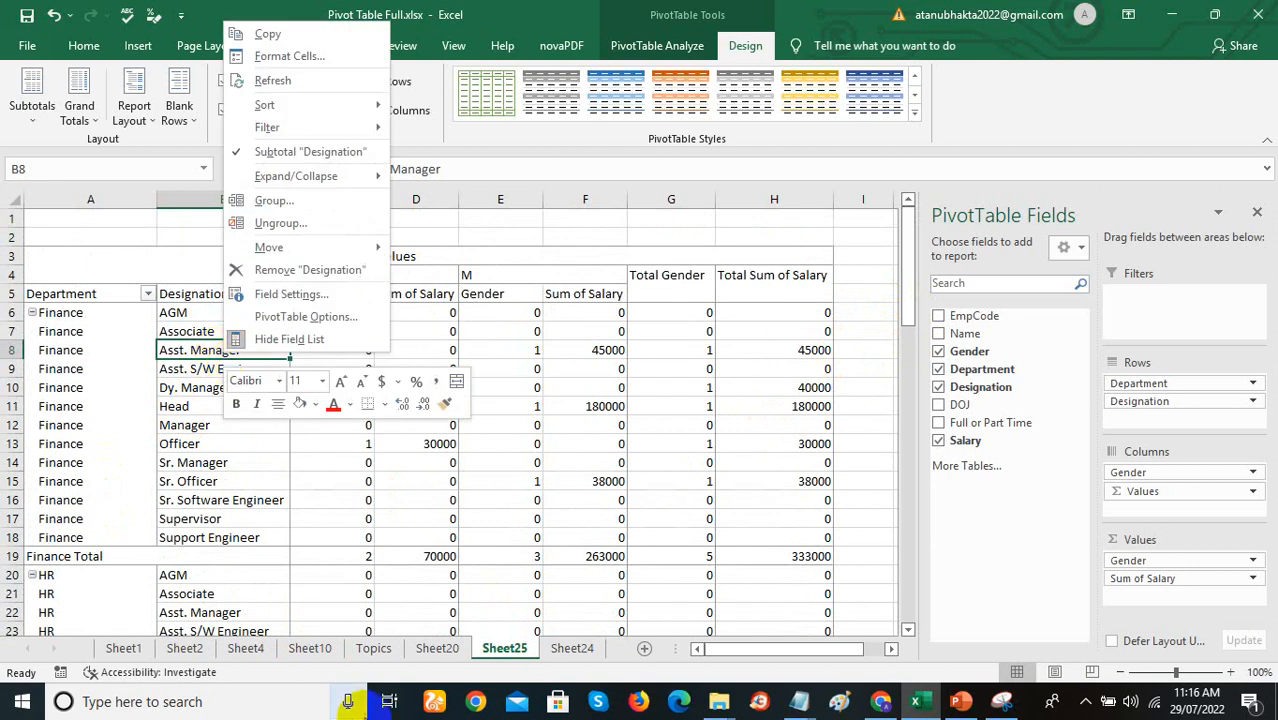
left_click(266, 294)
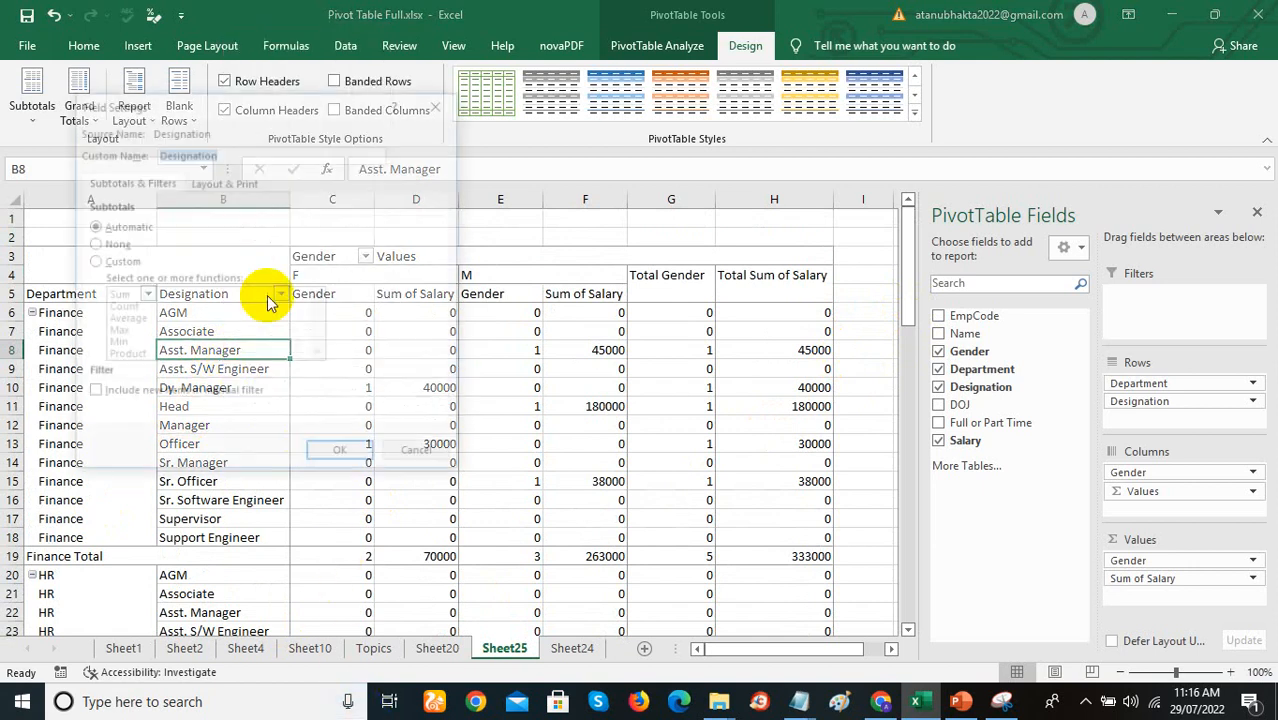
left_click(222, 181)
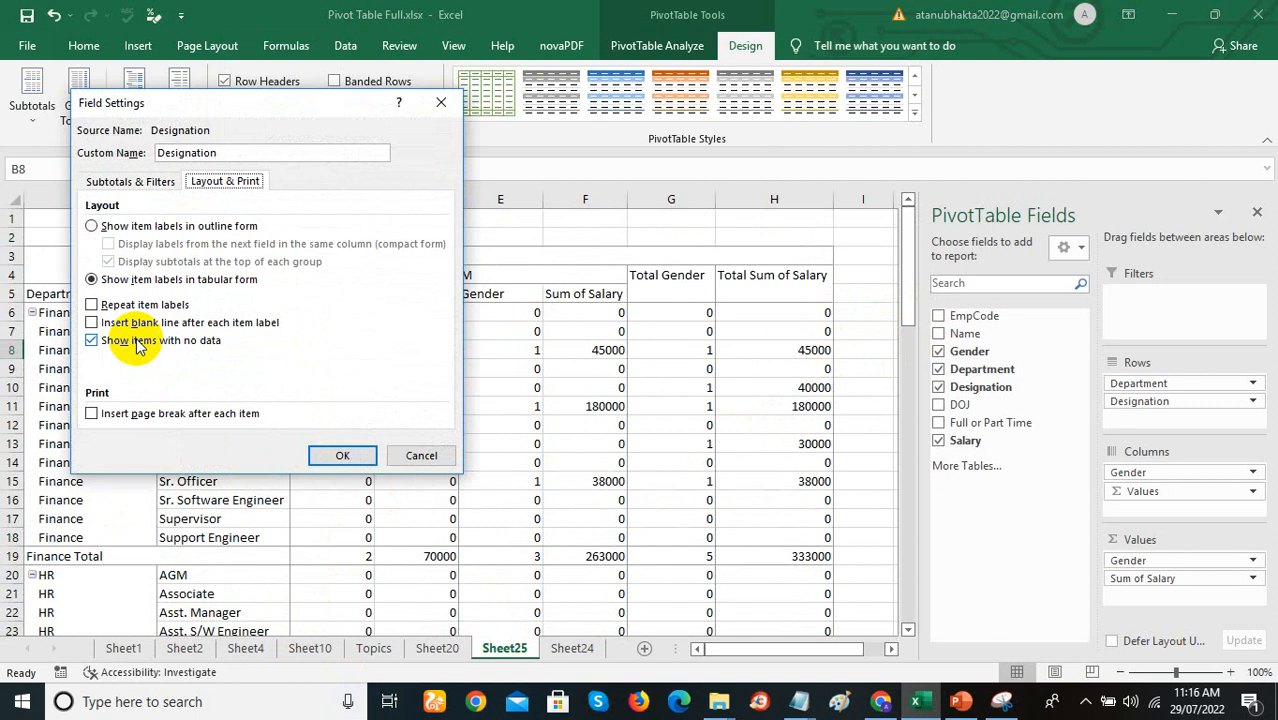
left_click(344, 458)
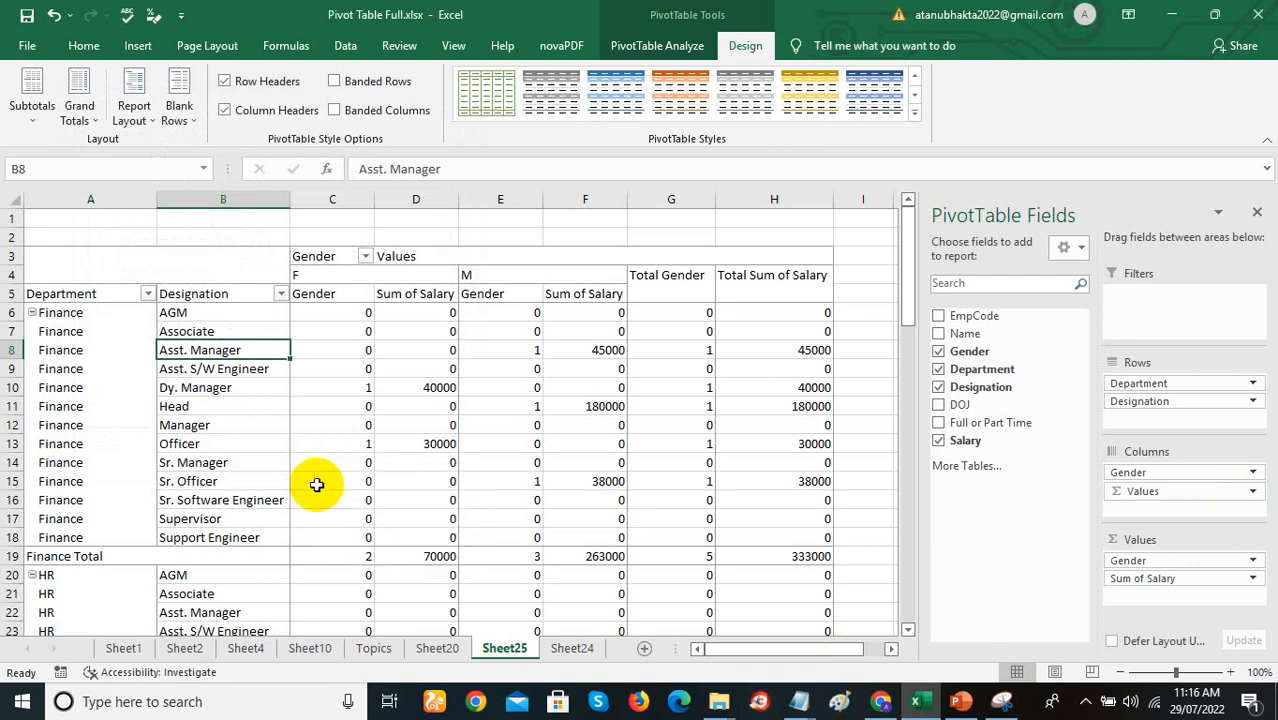
Step: Create a new pivot table from the employee table on Sheet24, placing it on a new worksheet
left_click(570, 648)
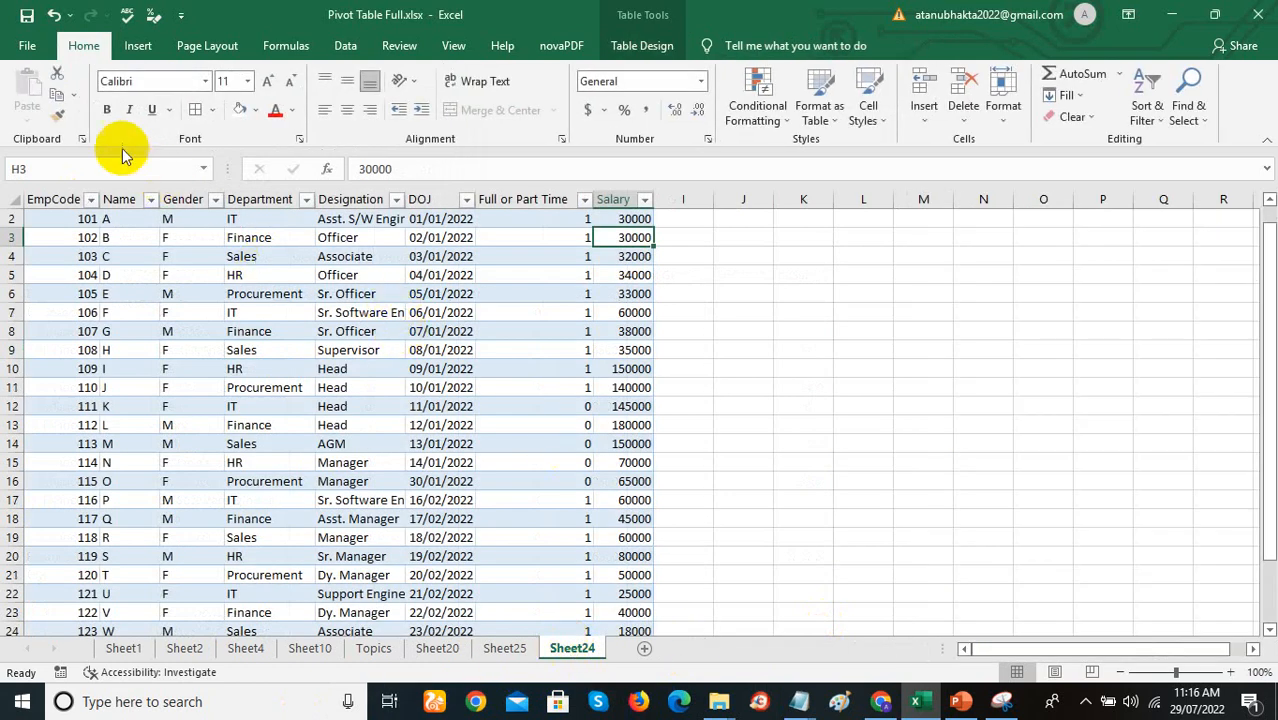
left_click(137, 46)
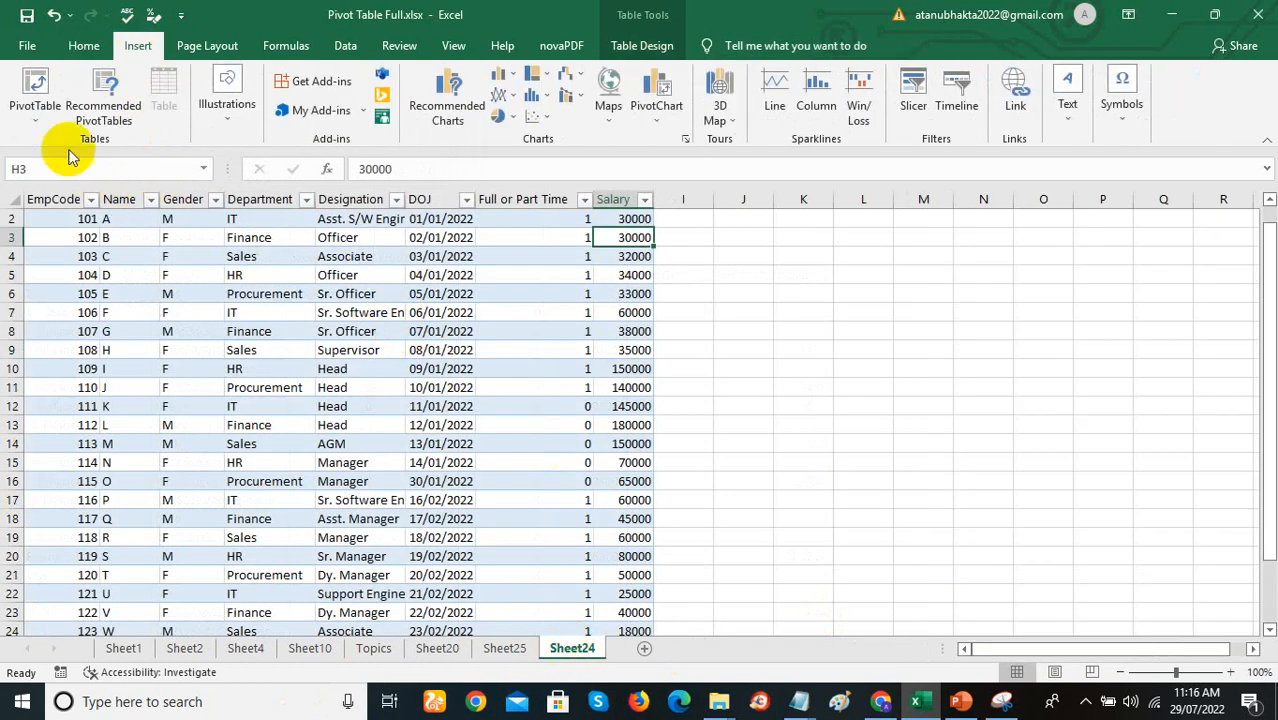
left_click(35, 110)
left_click(50, 143)
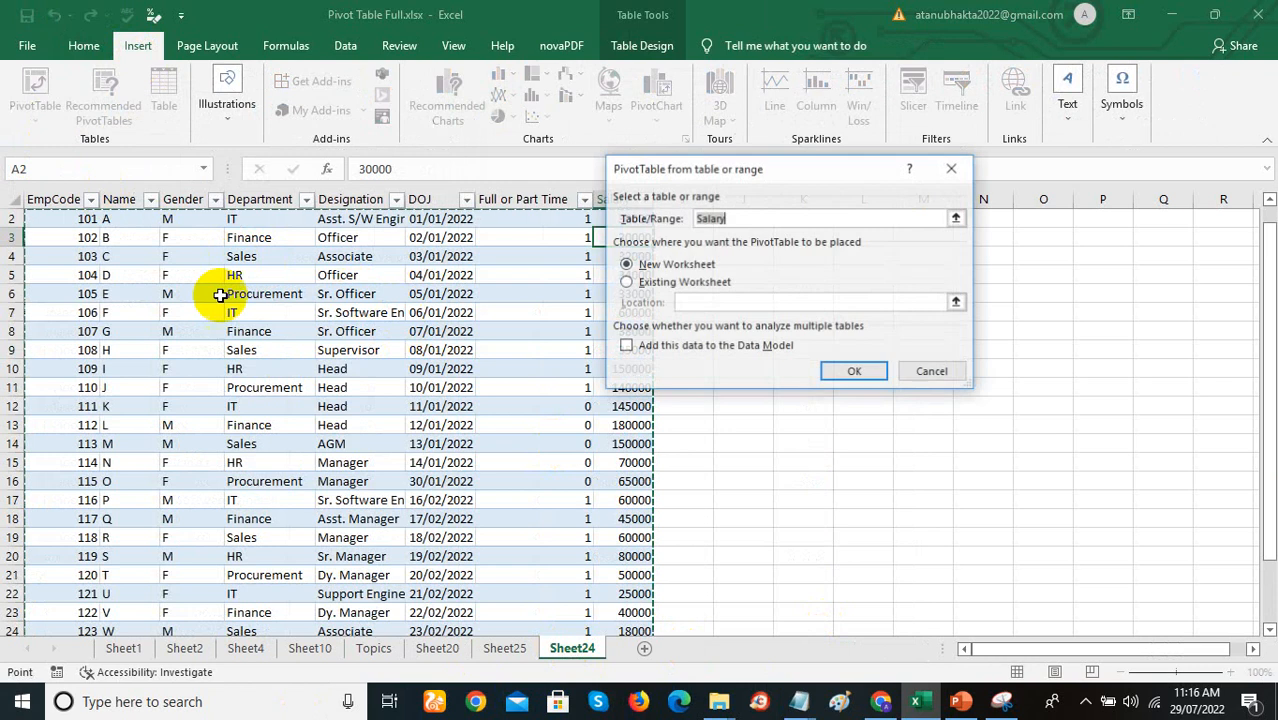
left_click(854, 371)
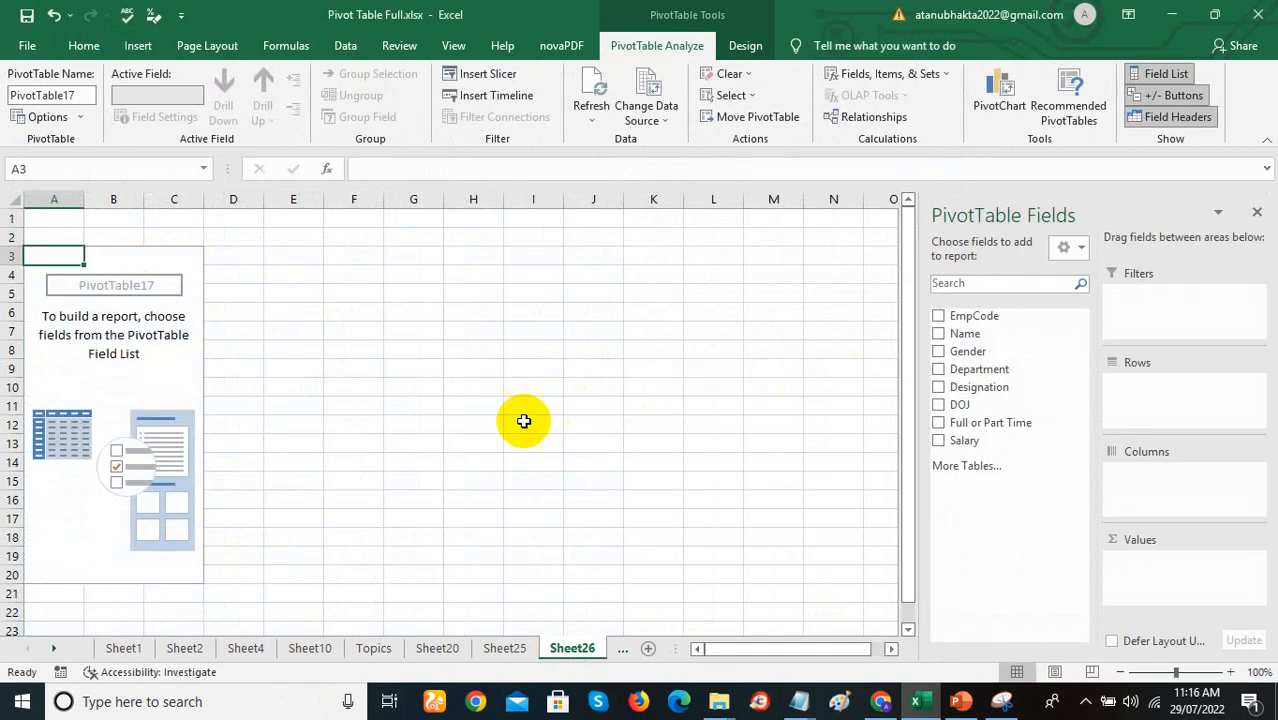
Step: Build the pivot table with Designation as rows, the sum of Salary as values and Department as the report filter
left_click(938, 389)
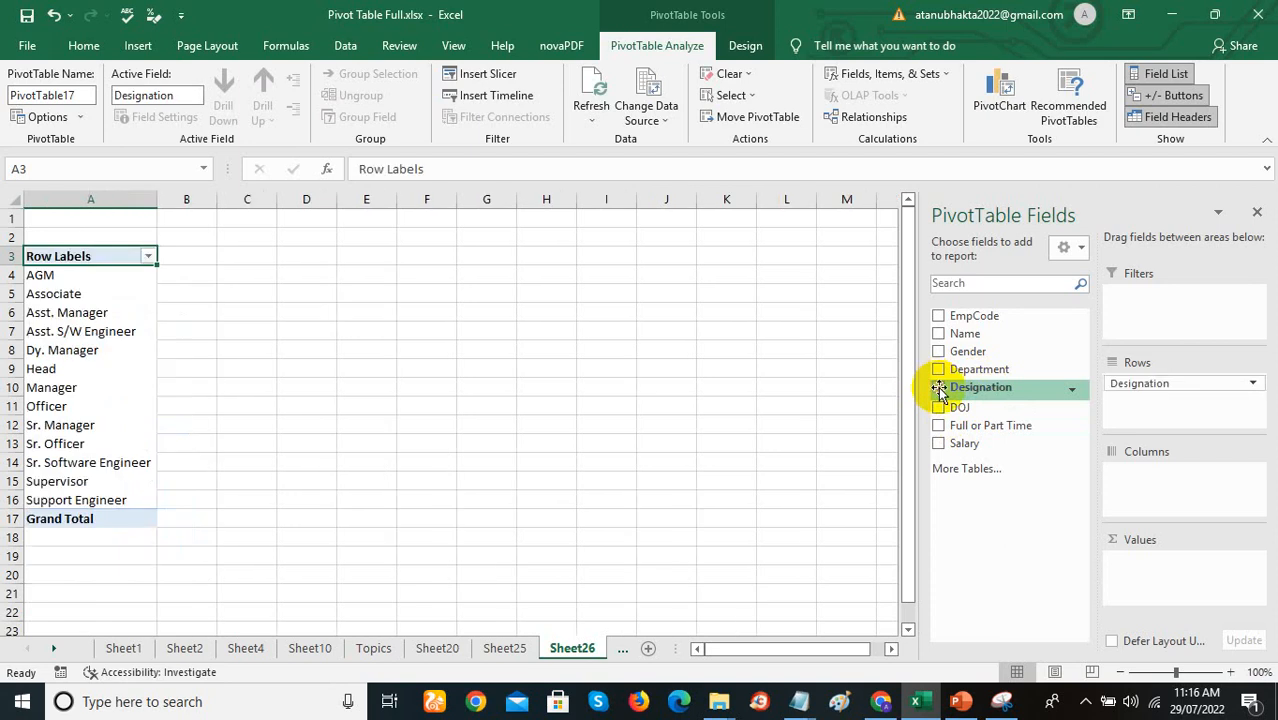
left_click(940, 443)
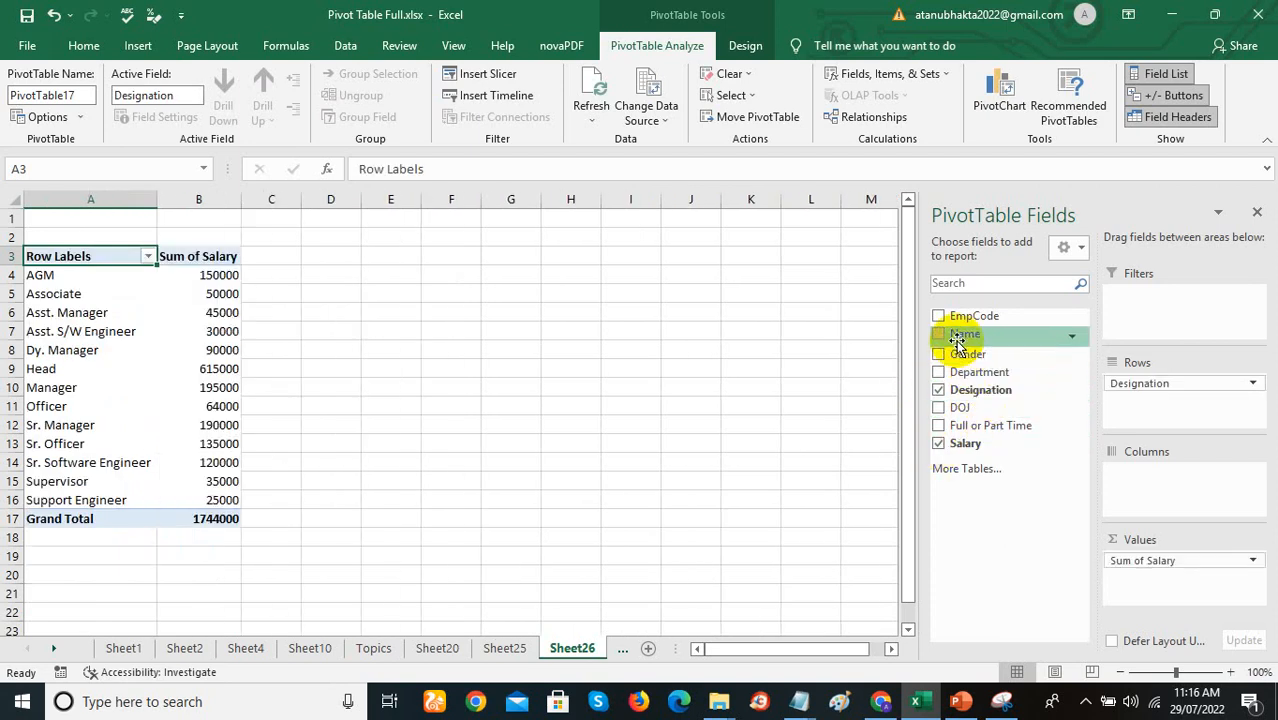
left_click_drag(946, 372, 1148, 320)
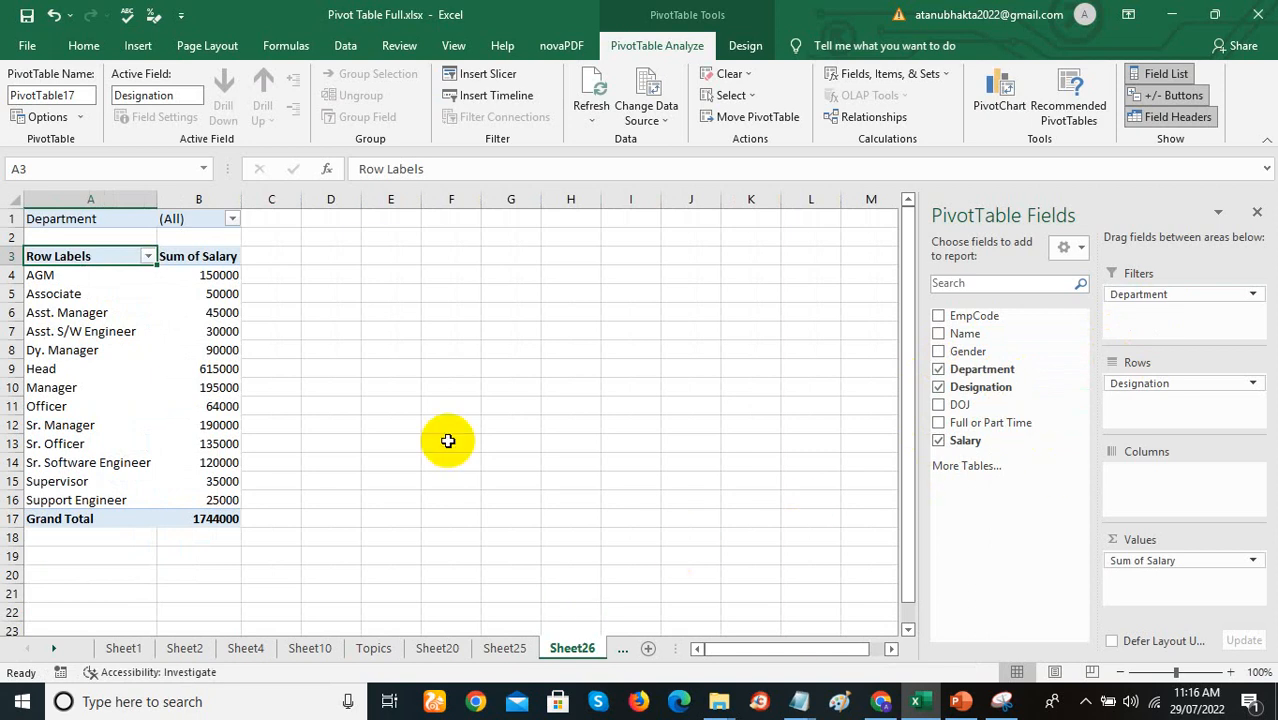
Step: Show the underlying records of the Associate salary total on a separate sheet
left_click(212, 311)
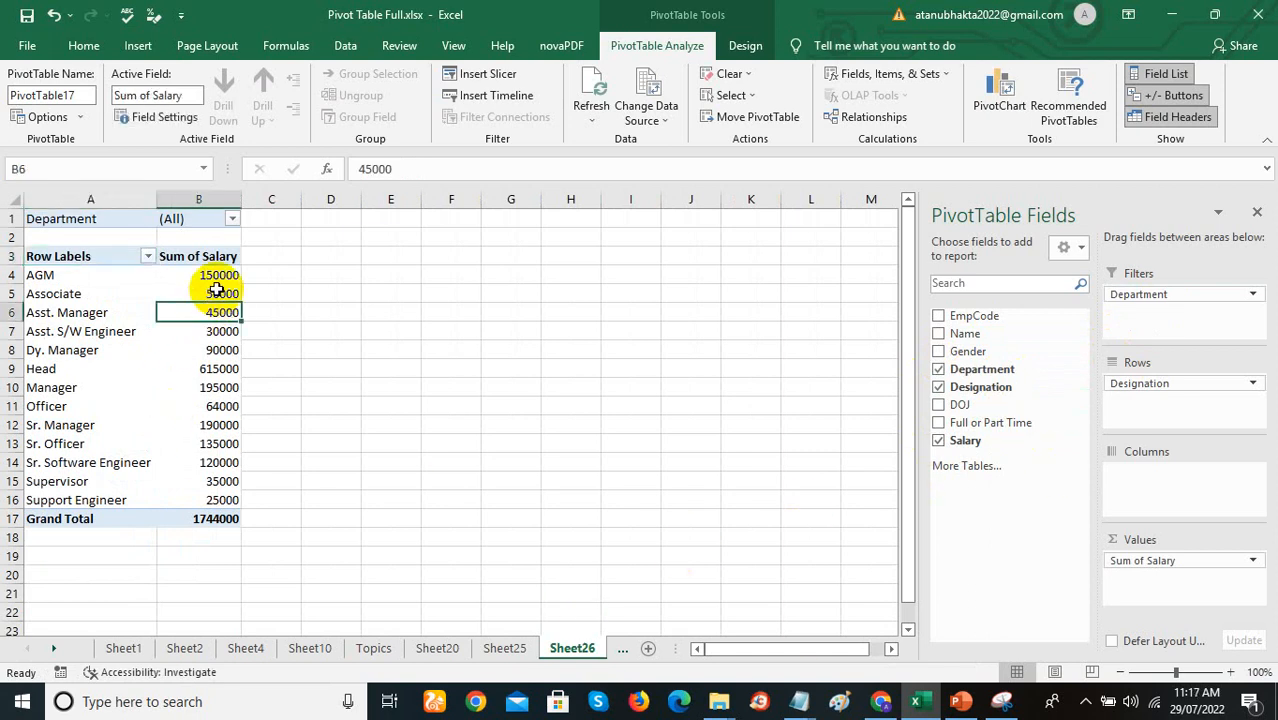
left_click(217, 292)
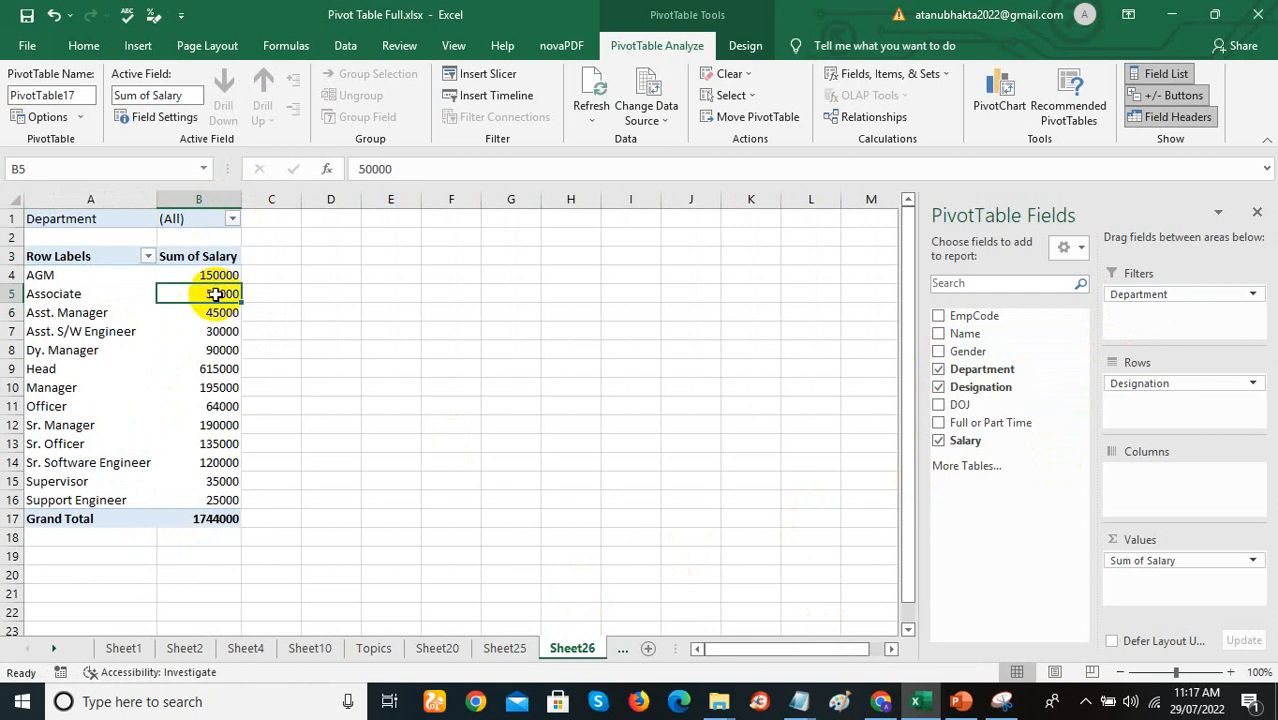
right_click(215, 293)
left_click(288, 492)
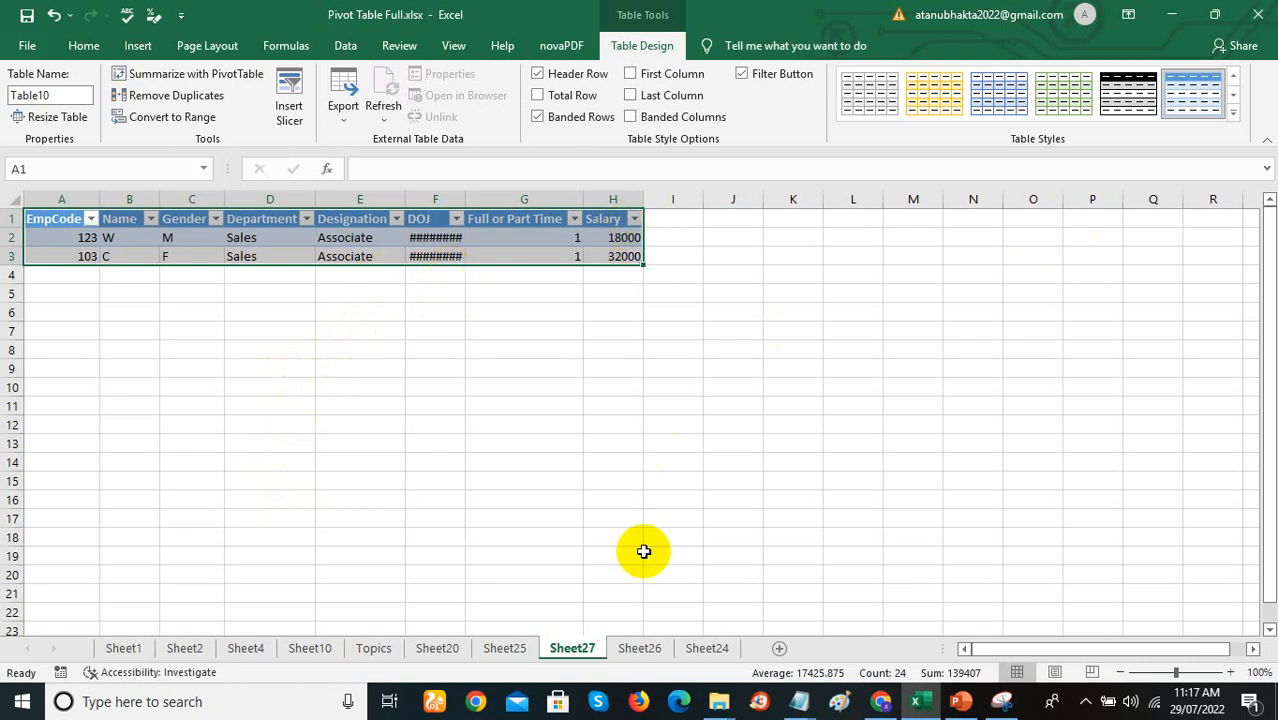
Step: Delete the detail sheet holding the Associate records
right_click(572, 650)
left_click(630, 449)
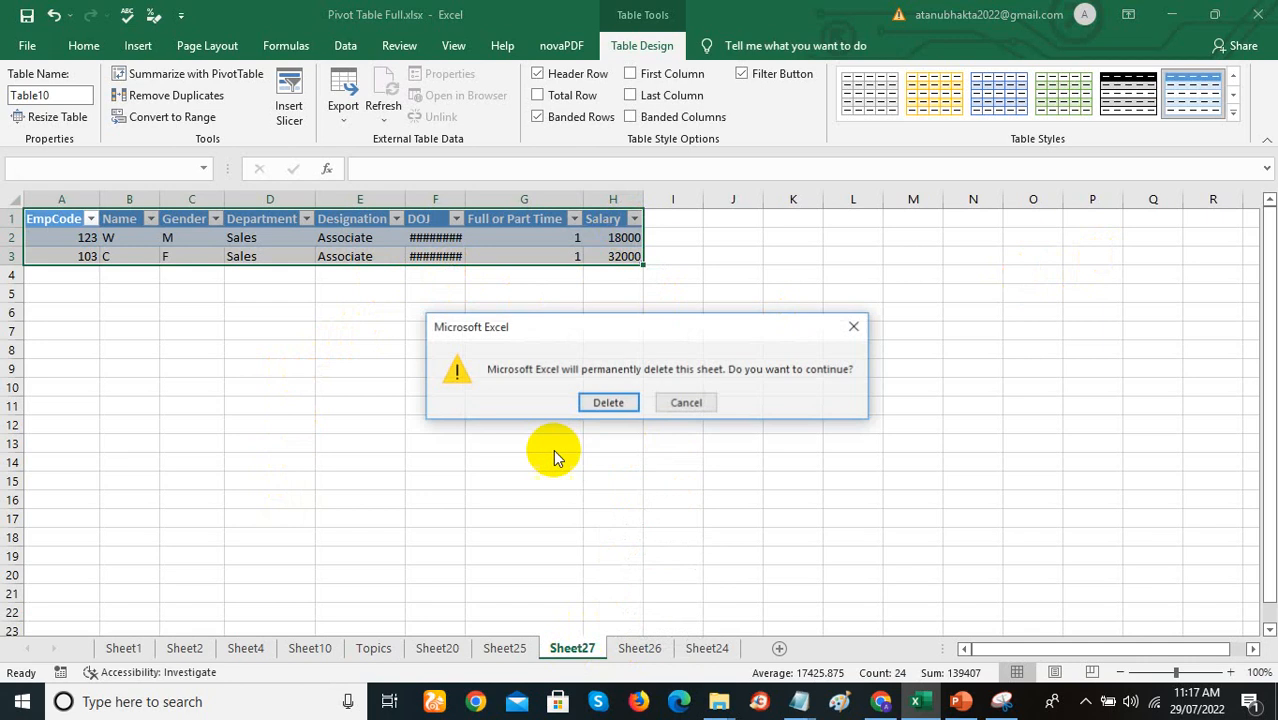
left_click(606, 403)
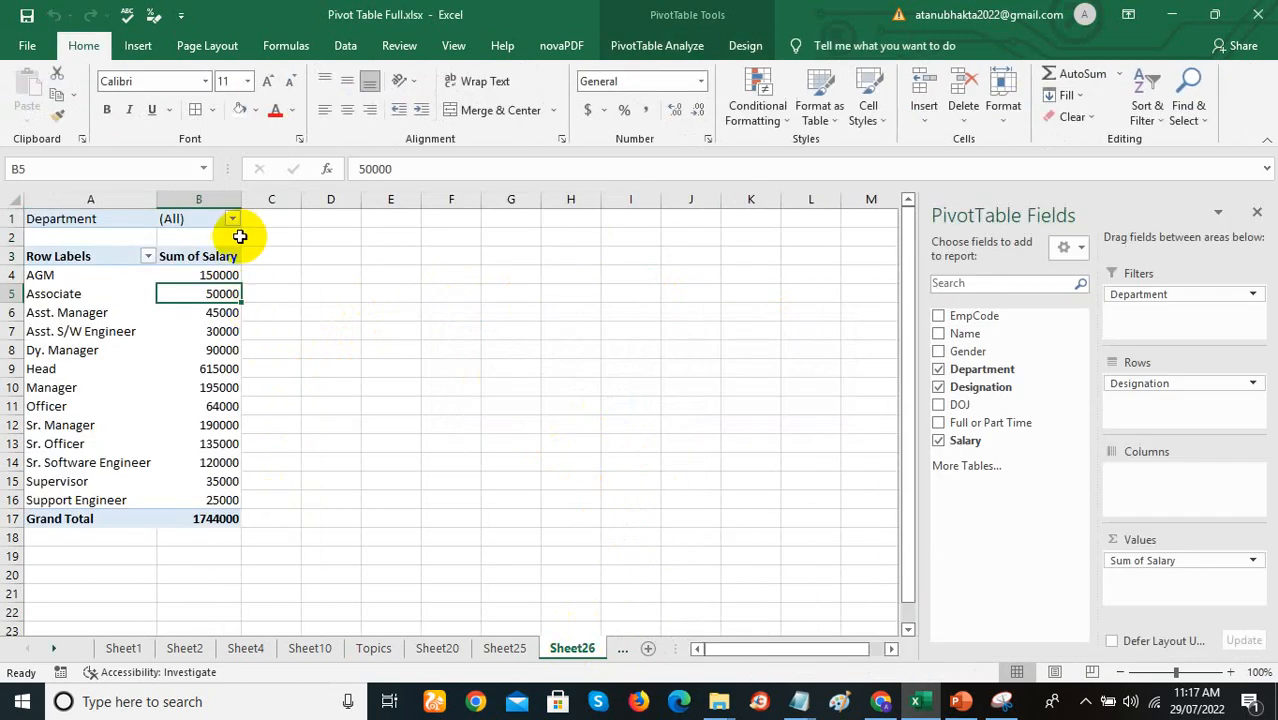
Step: Enable selection of multiple items in the Department report filter, keeping all departments included
left_click(233, 220)
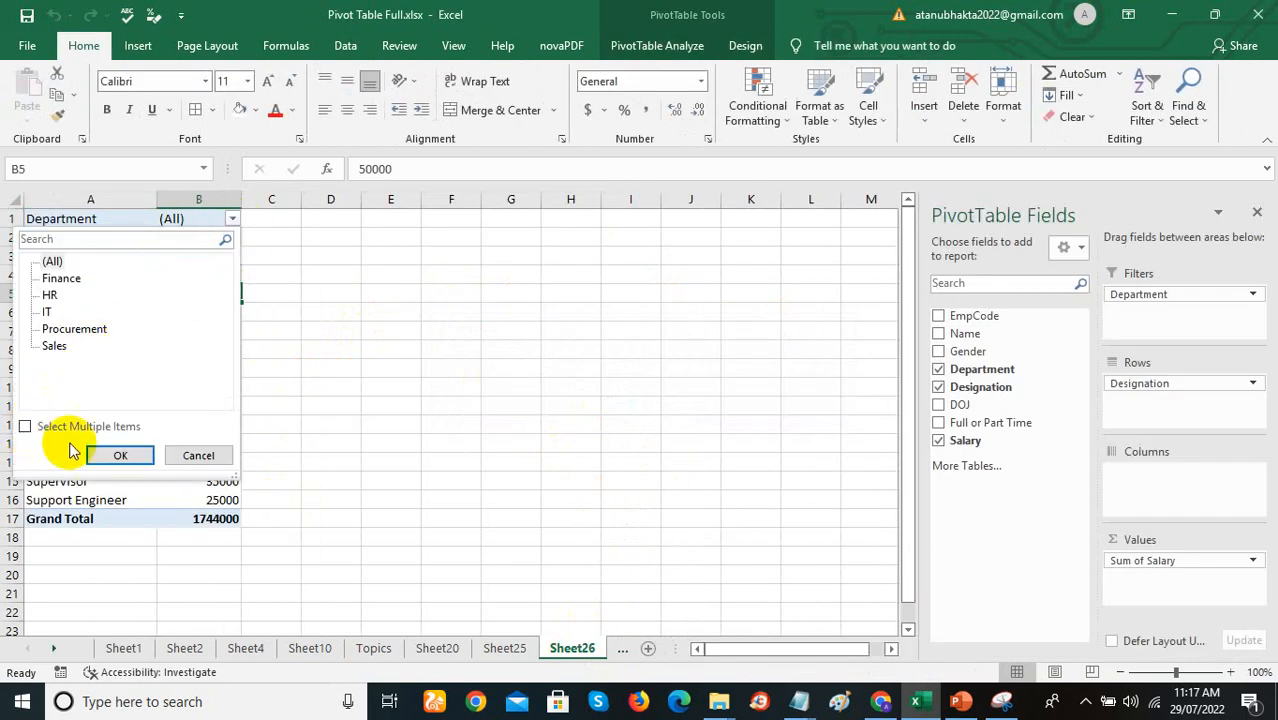
left_click(212, 455)
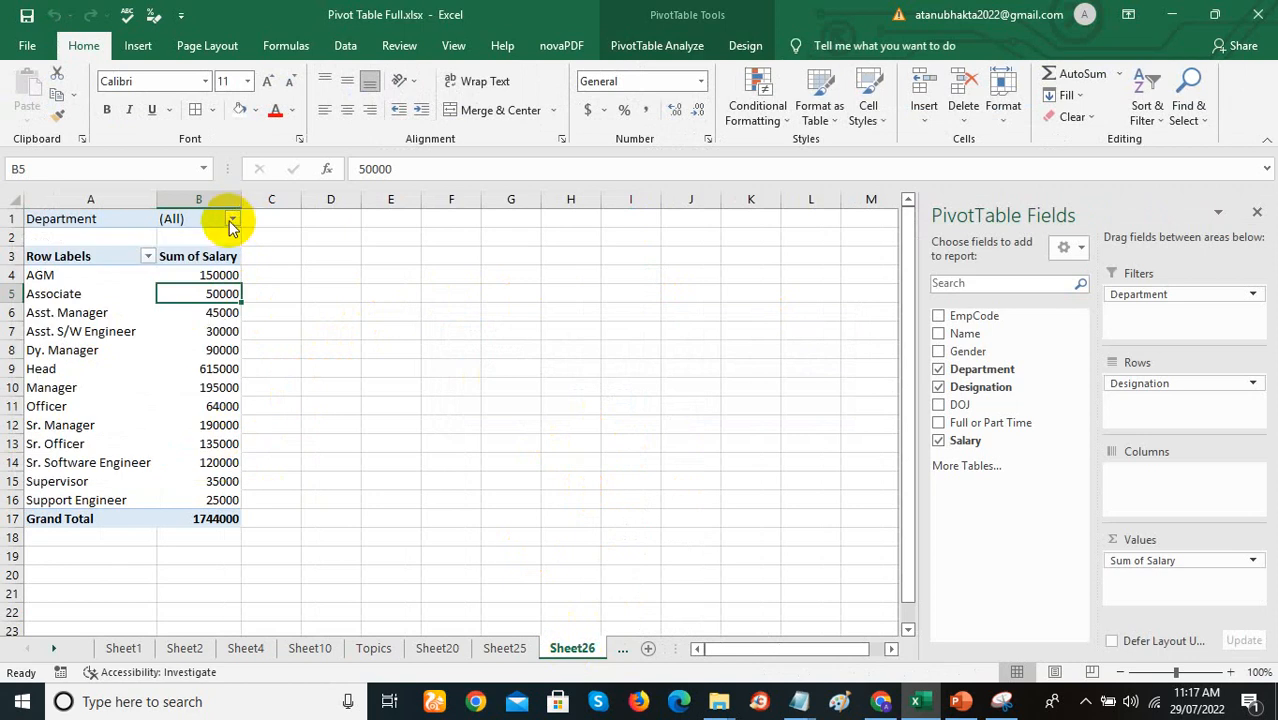
left_click(229, 222)
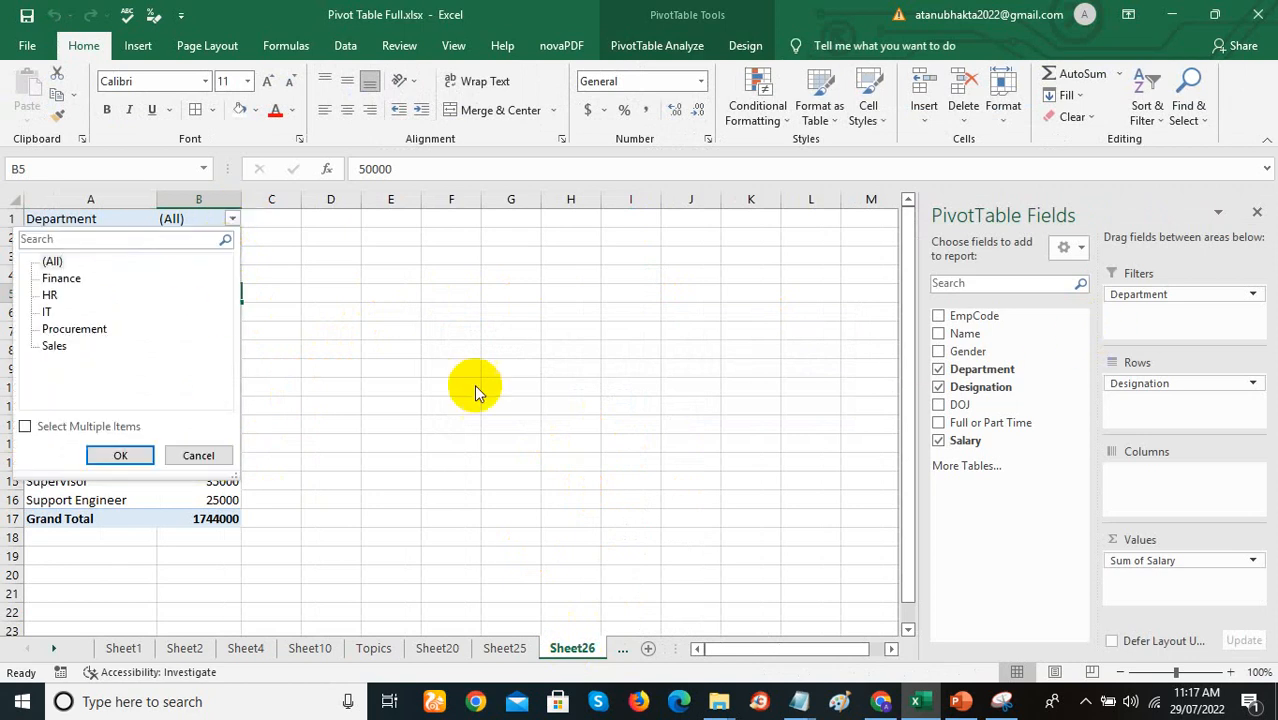
left_click(25, 427)
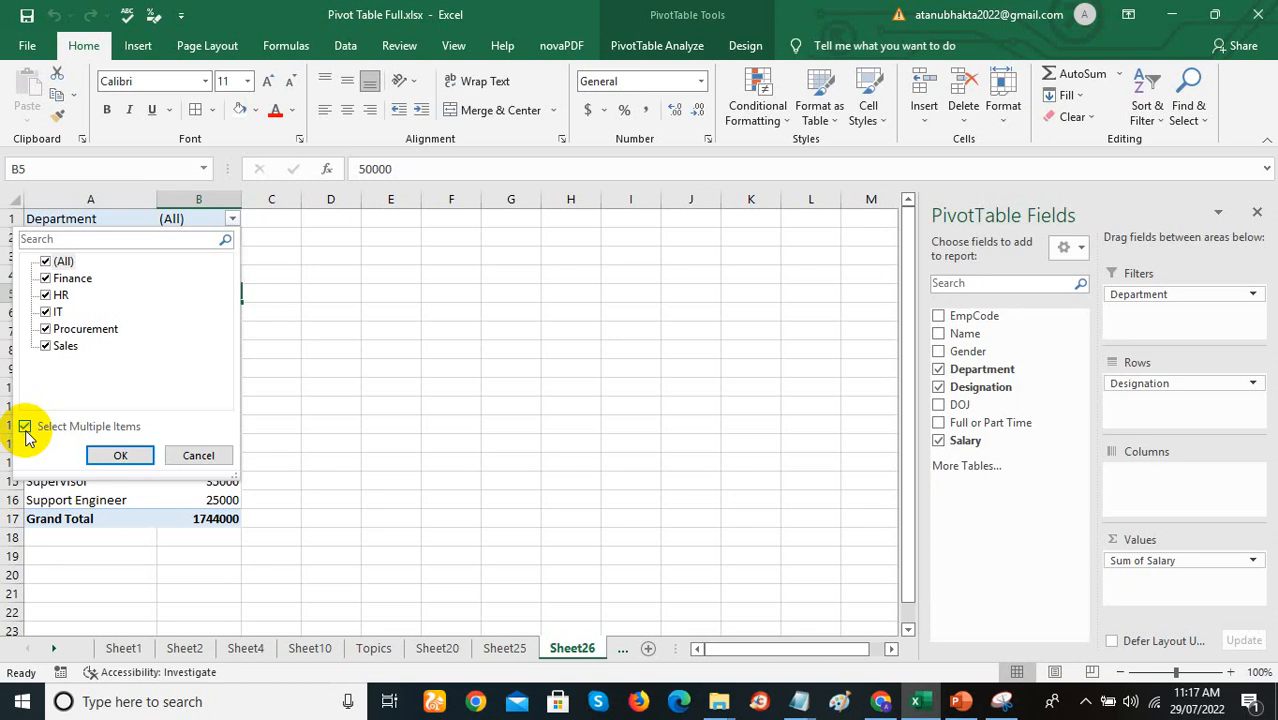
left_click(121, 456)
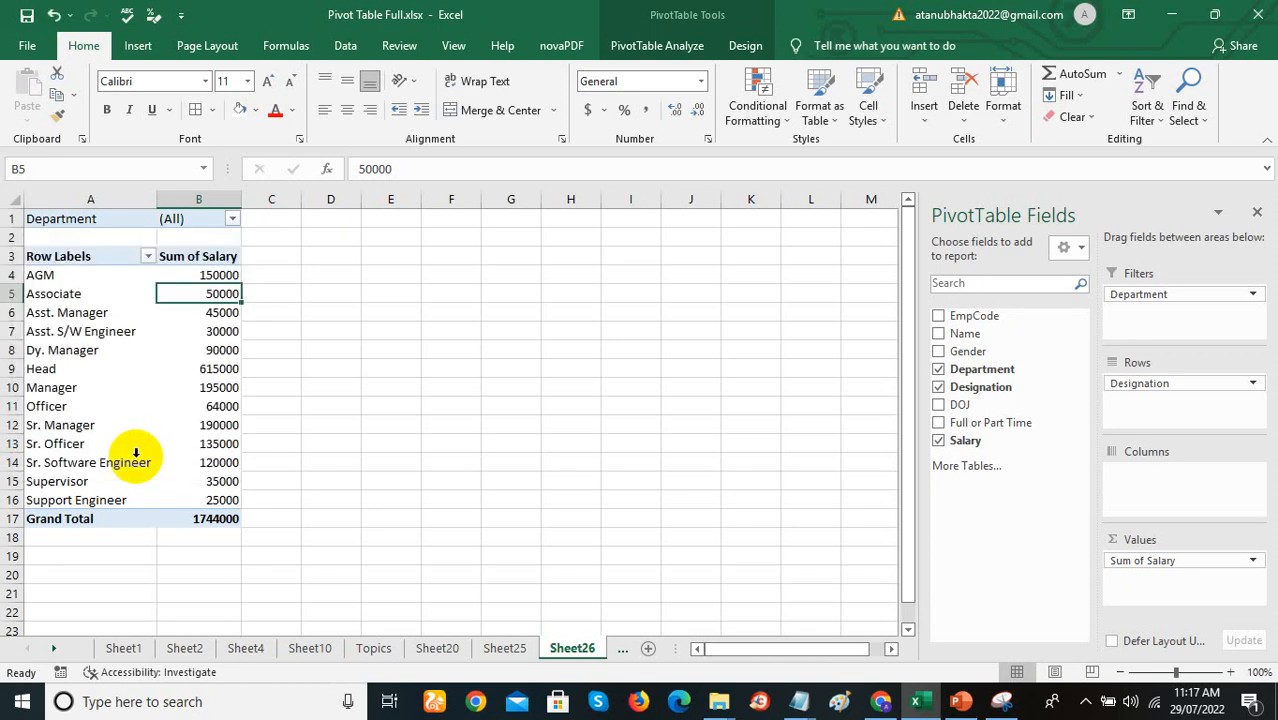
Step: Filter the pivot table to the Finance department only
left_click(232, 218)
left_click(47, 261)
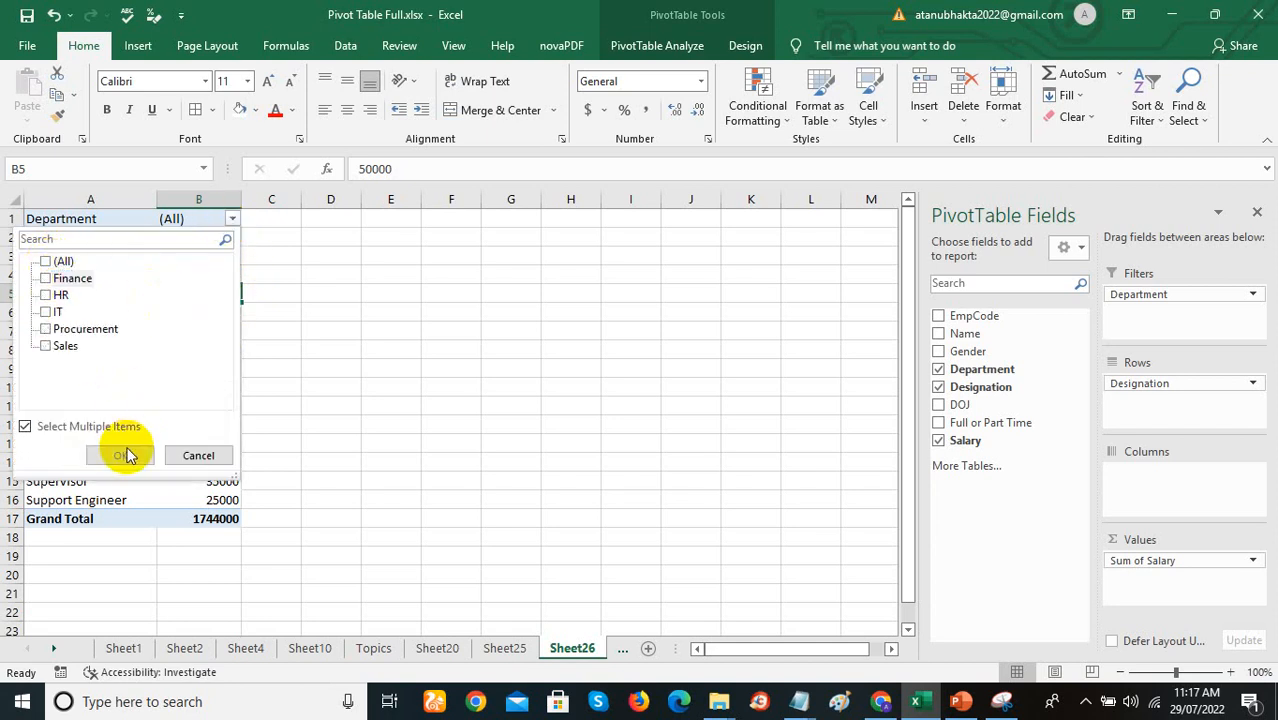
left_click(47, 280)
left_click(120, 455)
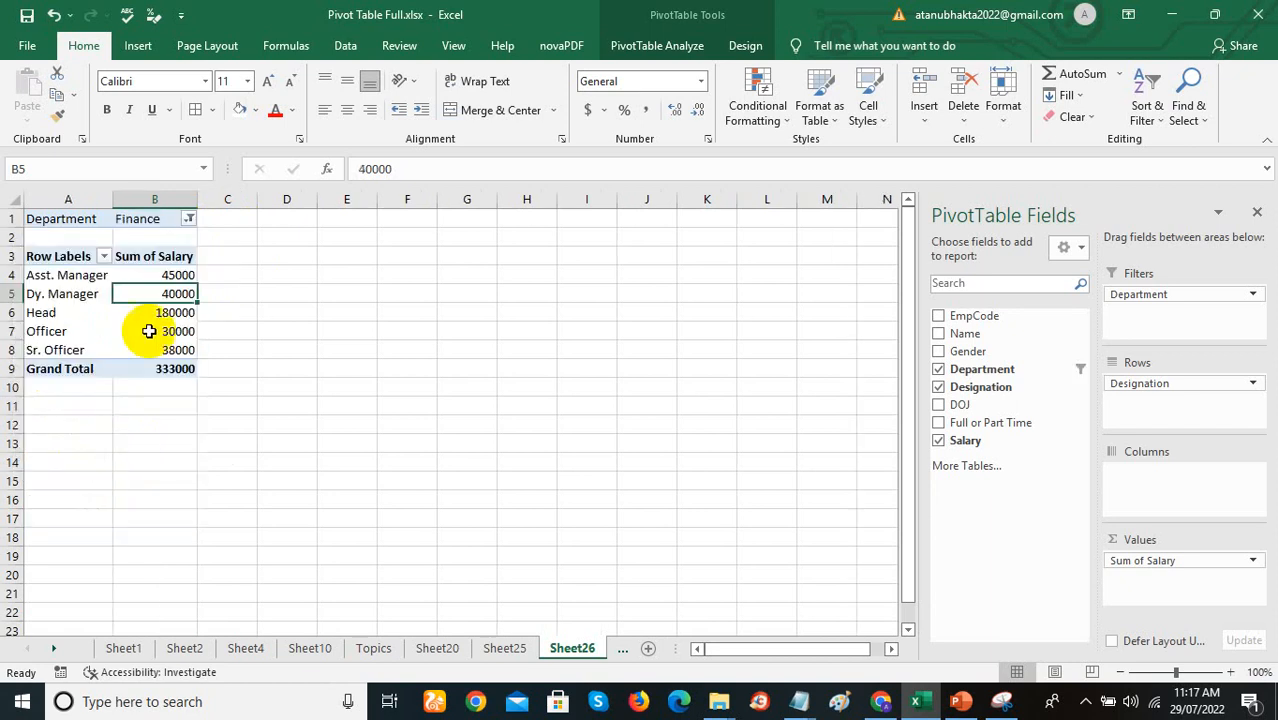
Step: Extend the Department filter by including HR and IT one after the other
left_click(189, 218)
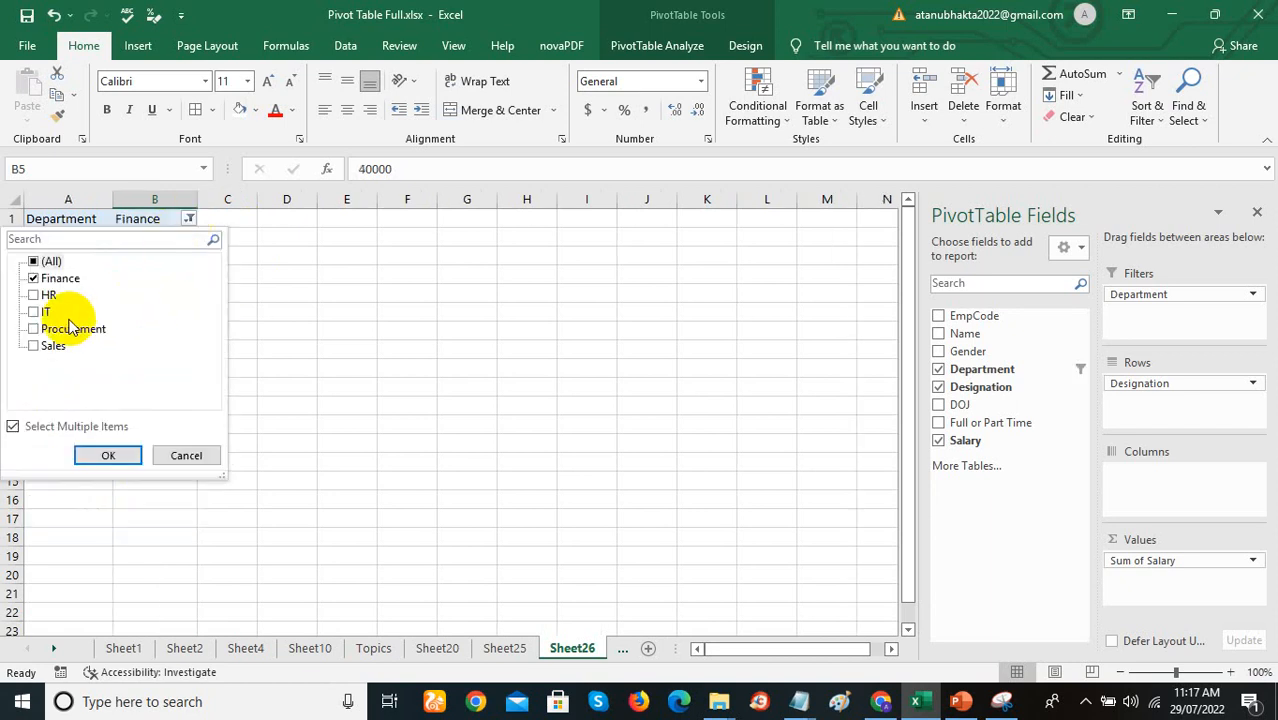
left_click(36, 295)
left_click(108, 456)
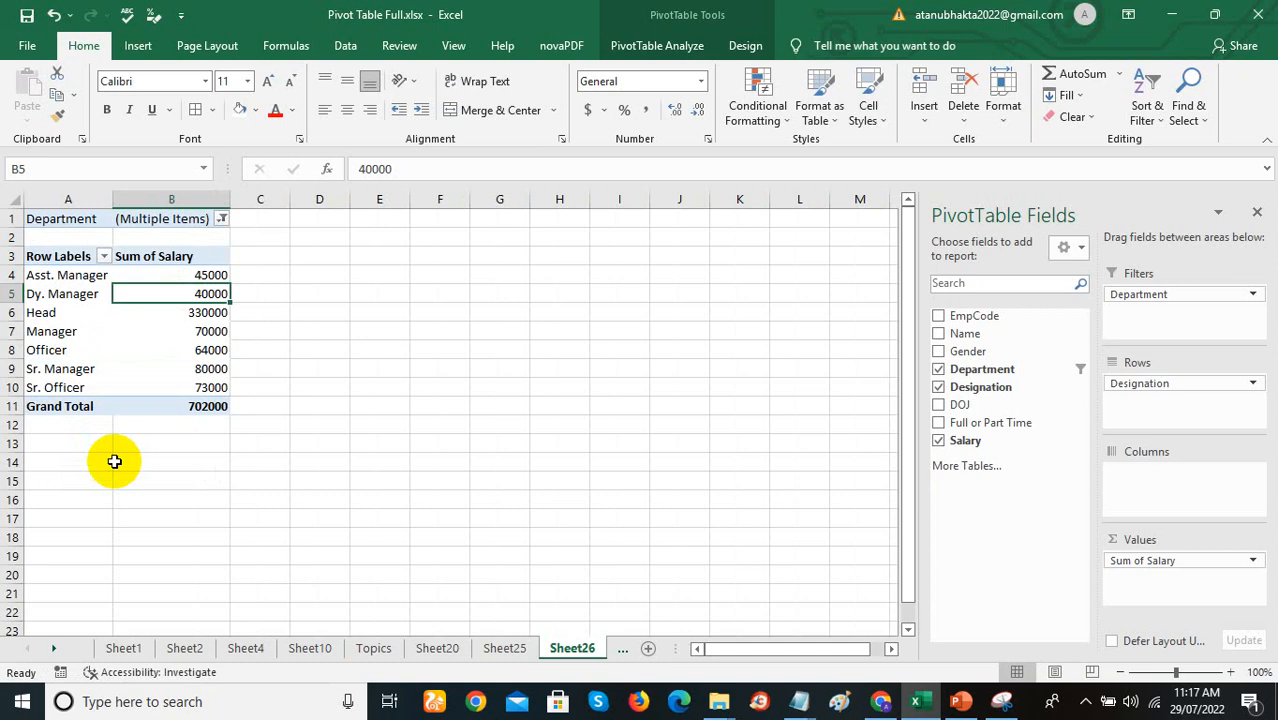
left_click(222, 219)
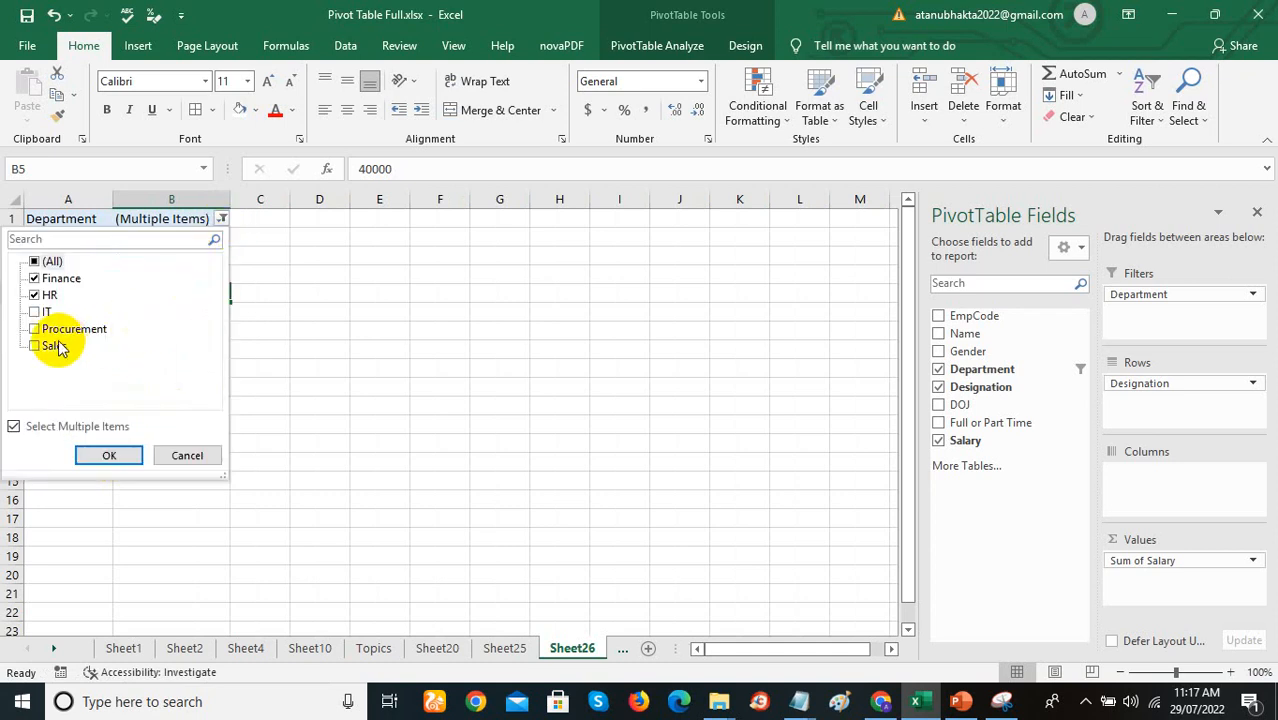
left_click(35, 312)
left_click(110, 456)
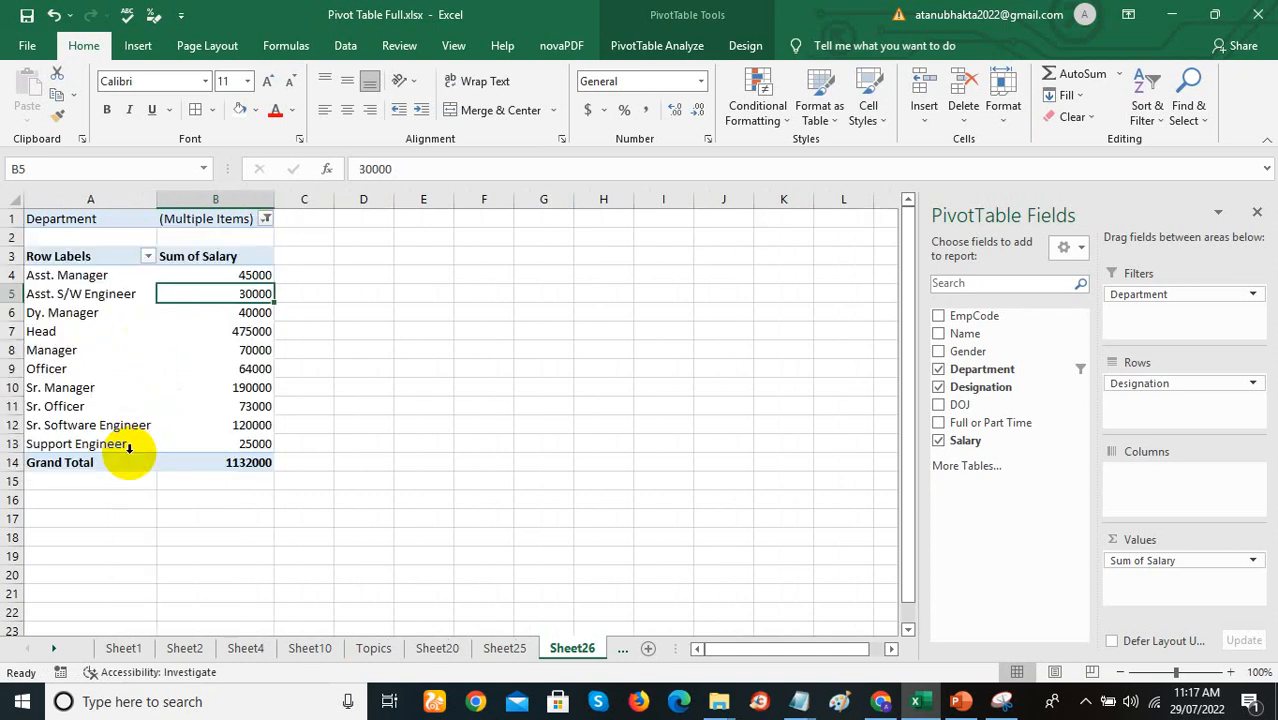
Step: Reset the Department filter to include all departments
left_click(265, 219)
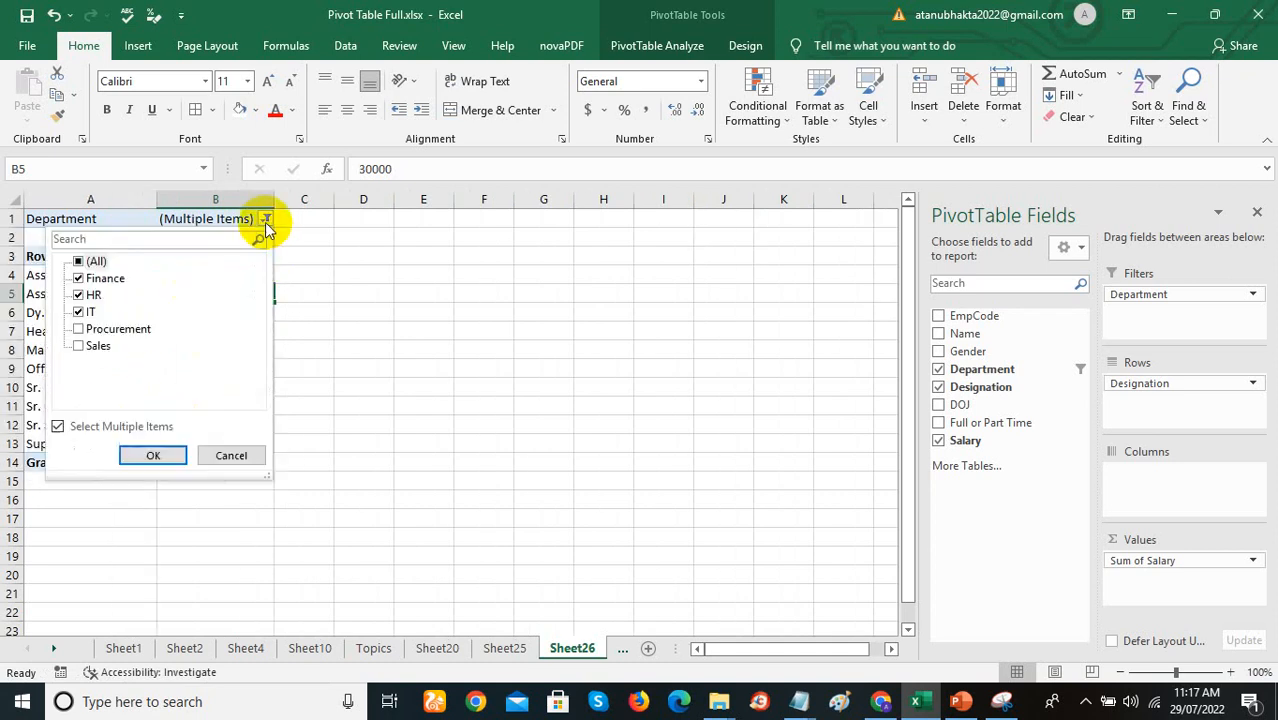
left_click(86, 262)
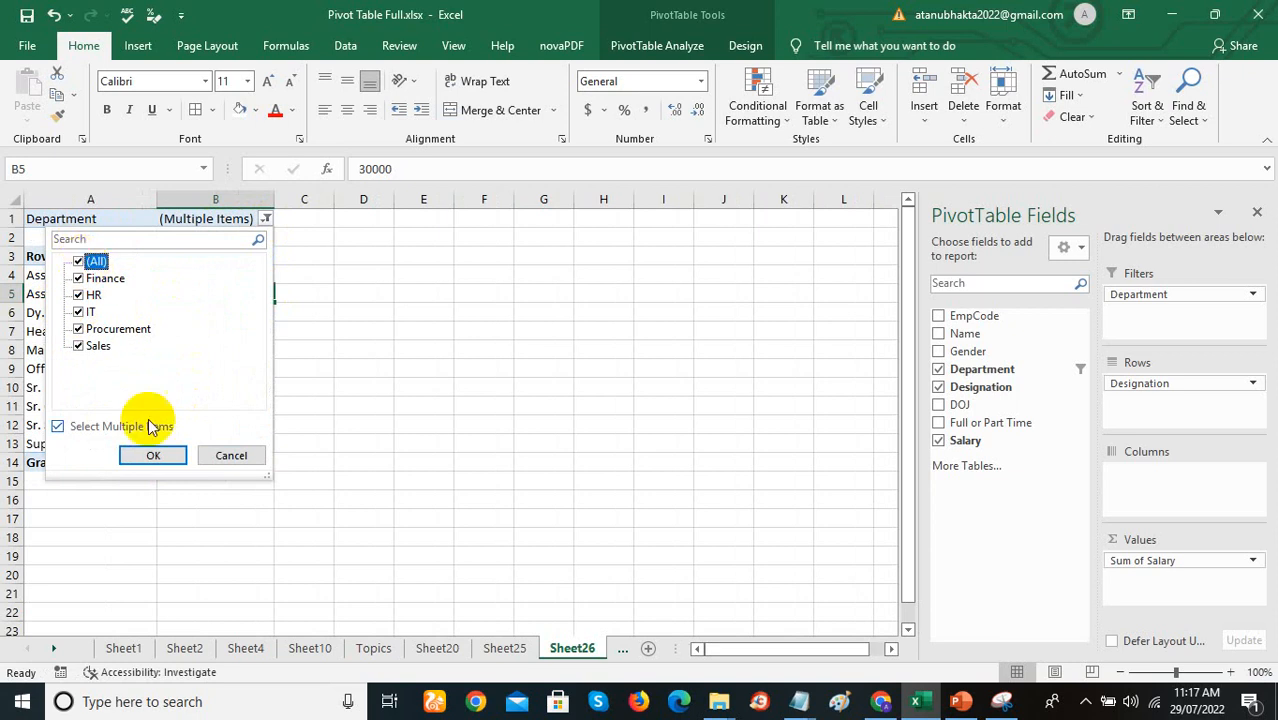
left_click(160, 455)
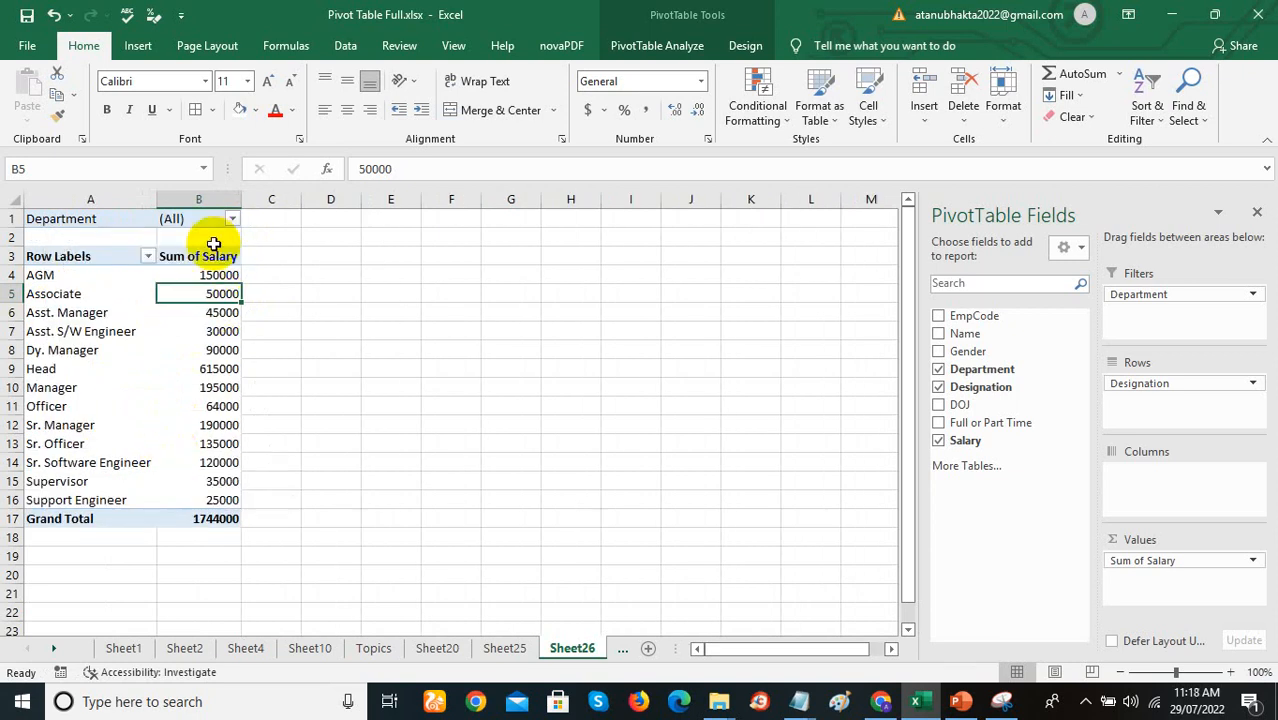
Step: Drill down into the Associate salary total to list its source records on a new sheet, and return to the designation labels on Sheet26
mouse_move(229, 333)
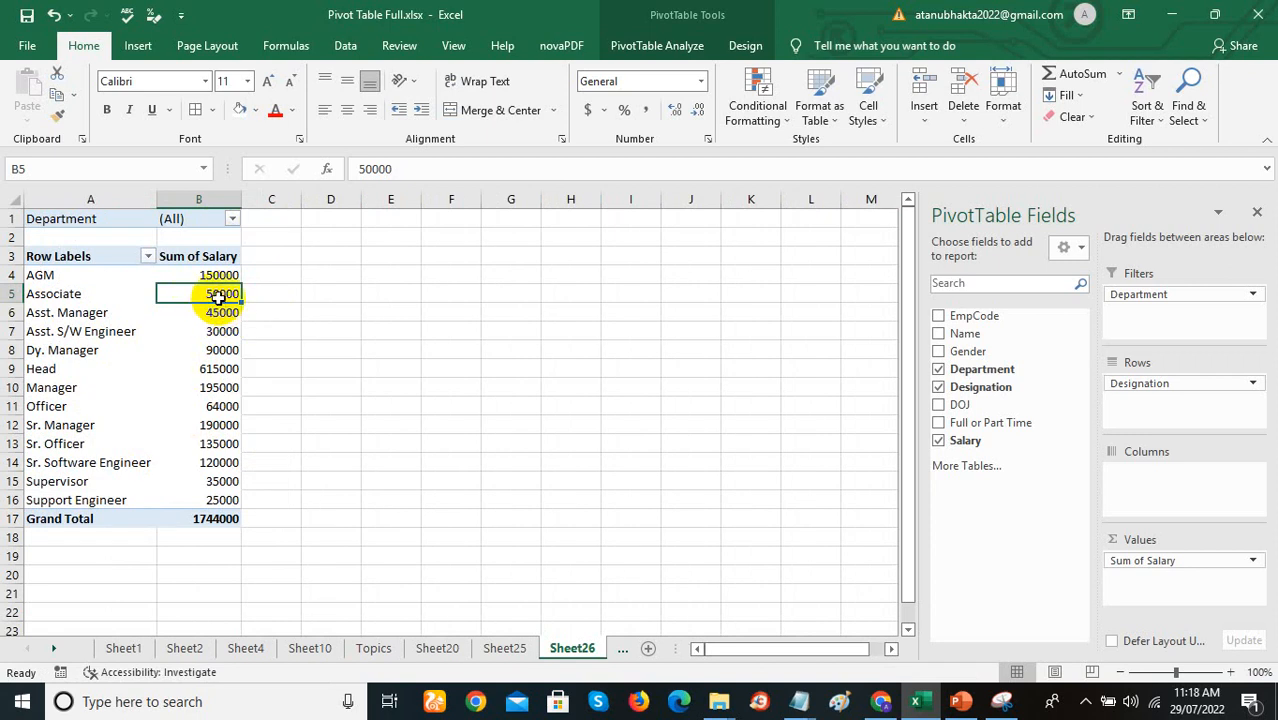
mouse_move(218, 297)
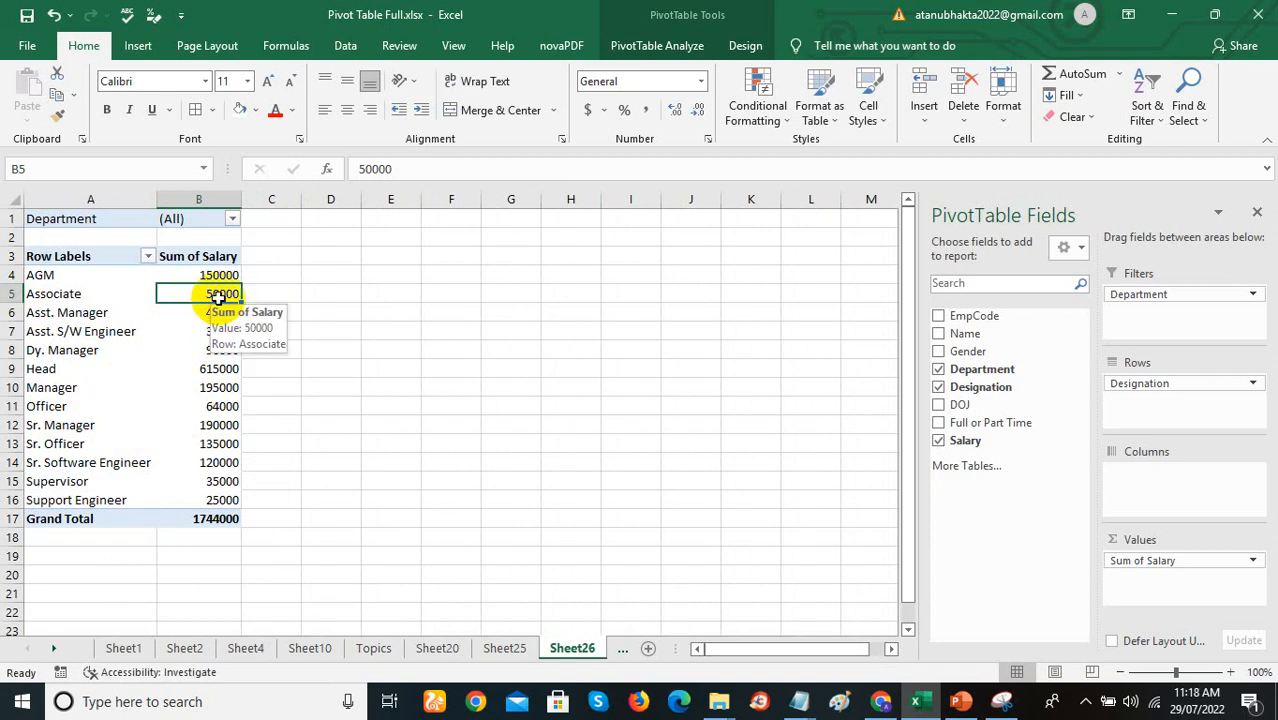
double_click(218, 297)
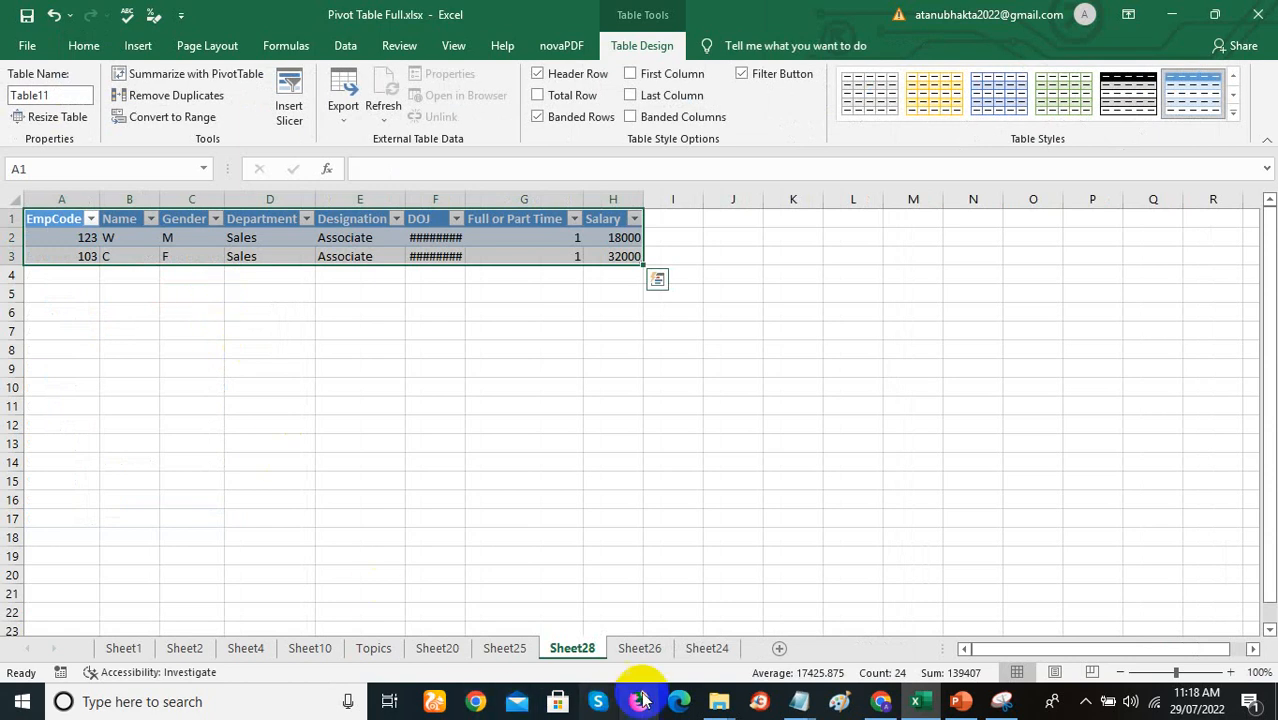
left_click(640, 650)
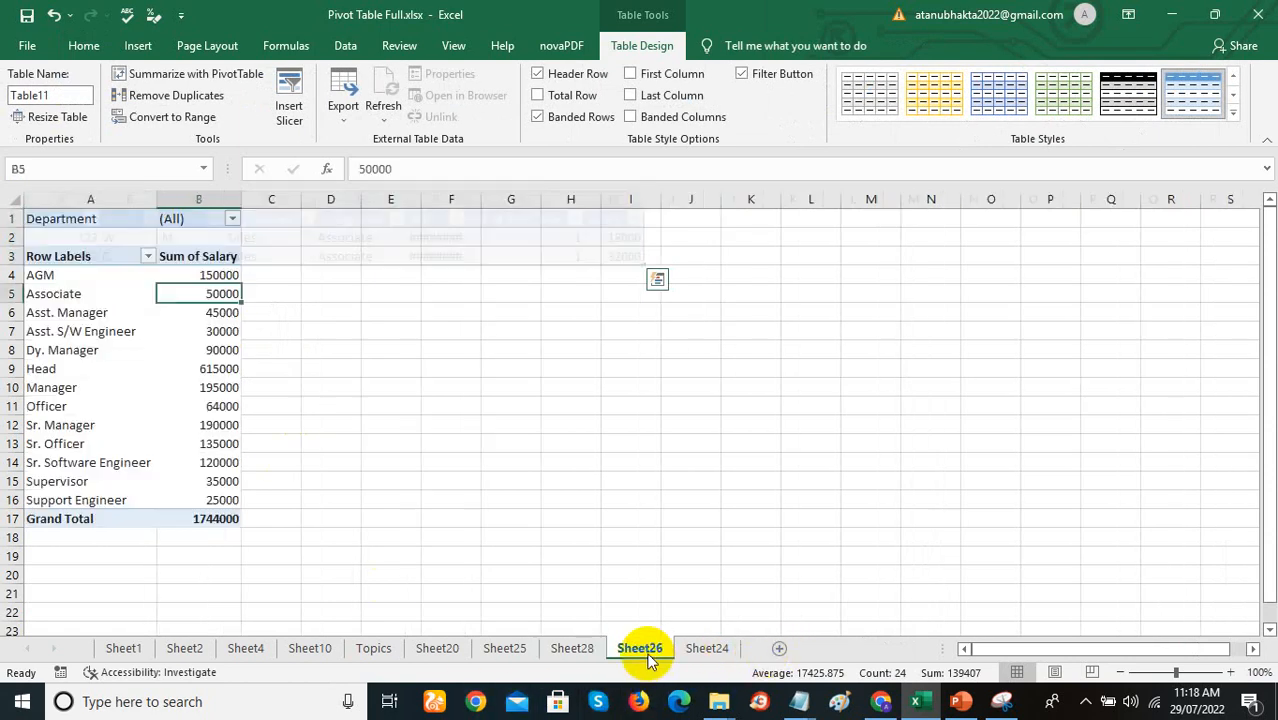
left_click(105, 306)
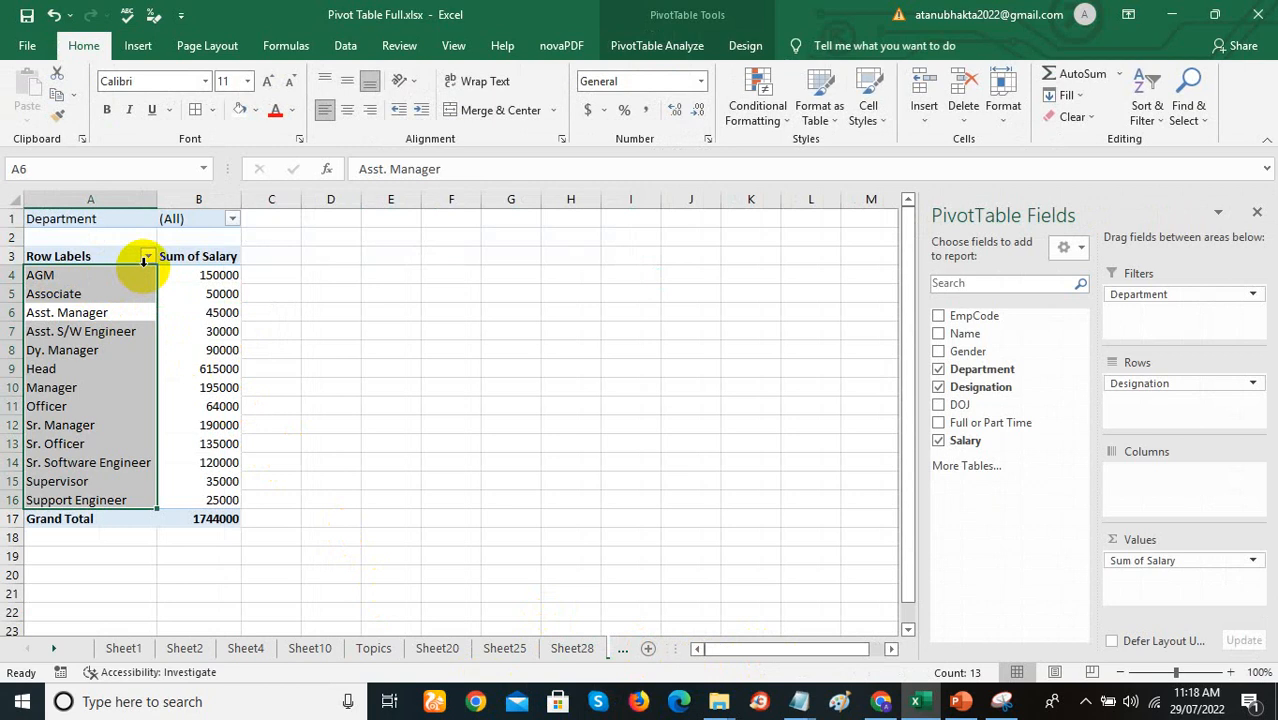
Step: Drill down into the Officer salary total to list its source records, and delete the resulting detail sheet
left_click(122, 279)
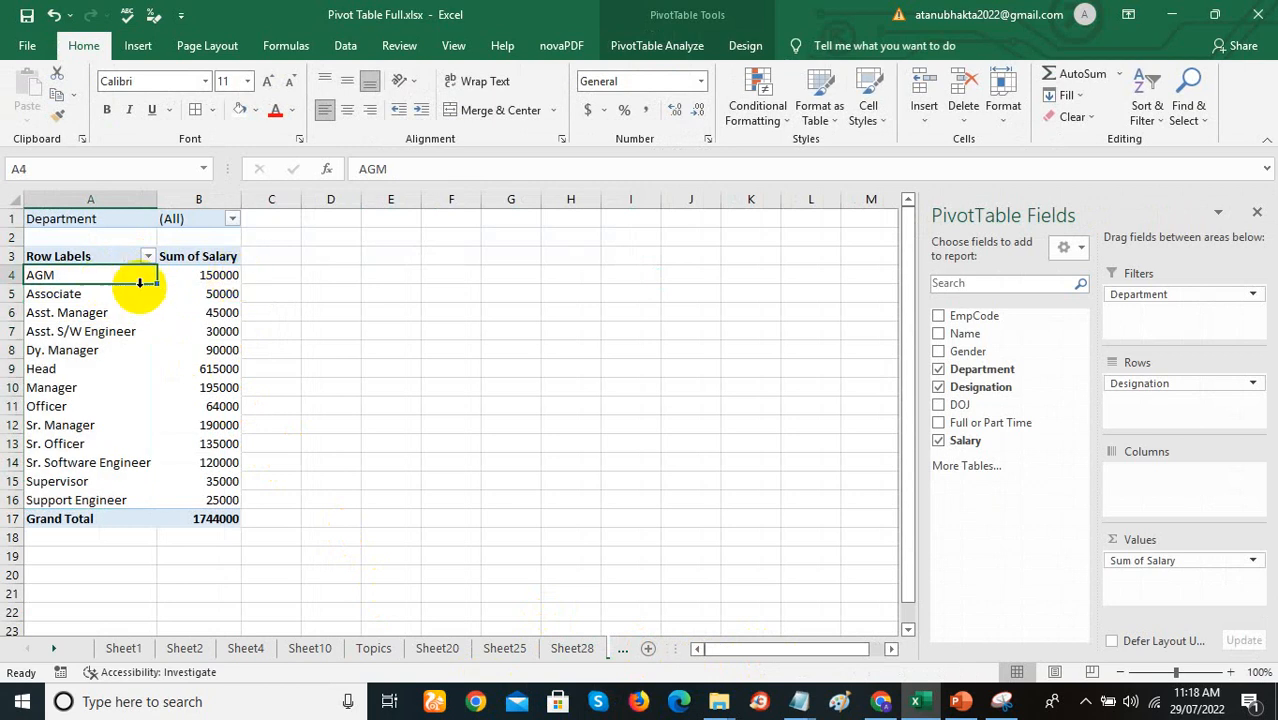
double_click(210, 410)
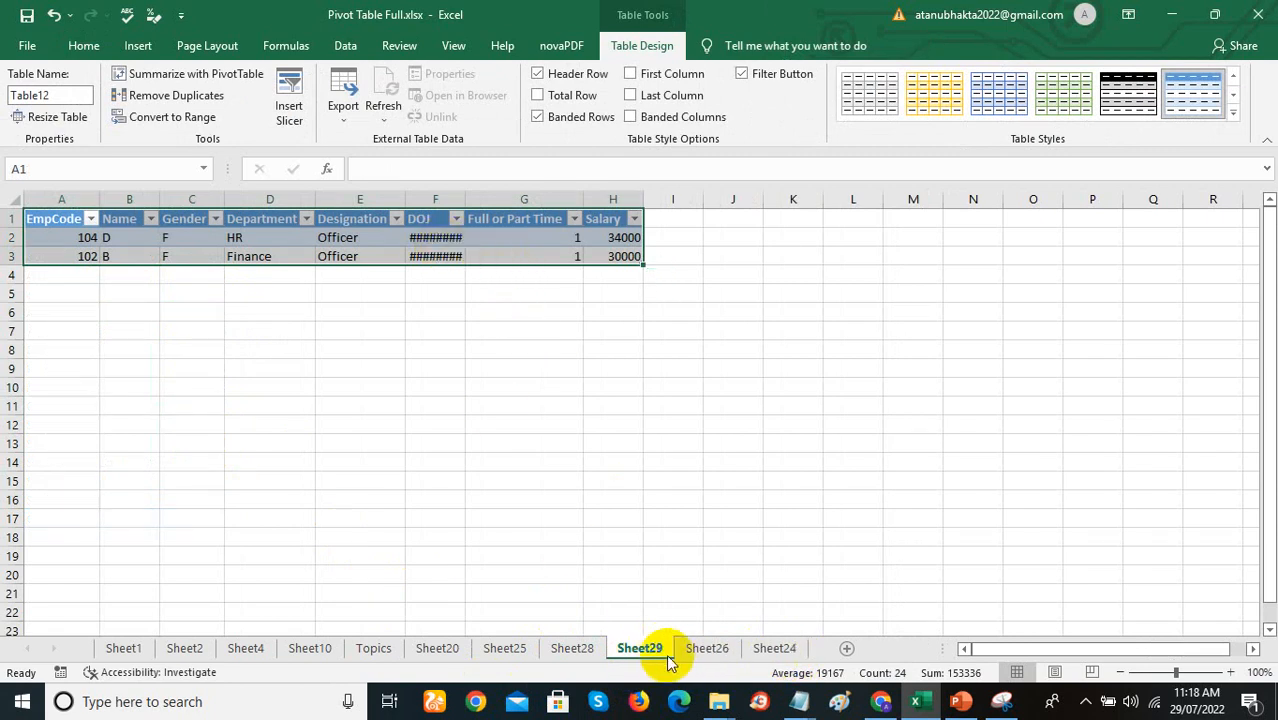
right_click(662, 651)
left_click(716, 453)
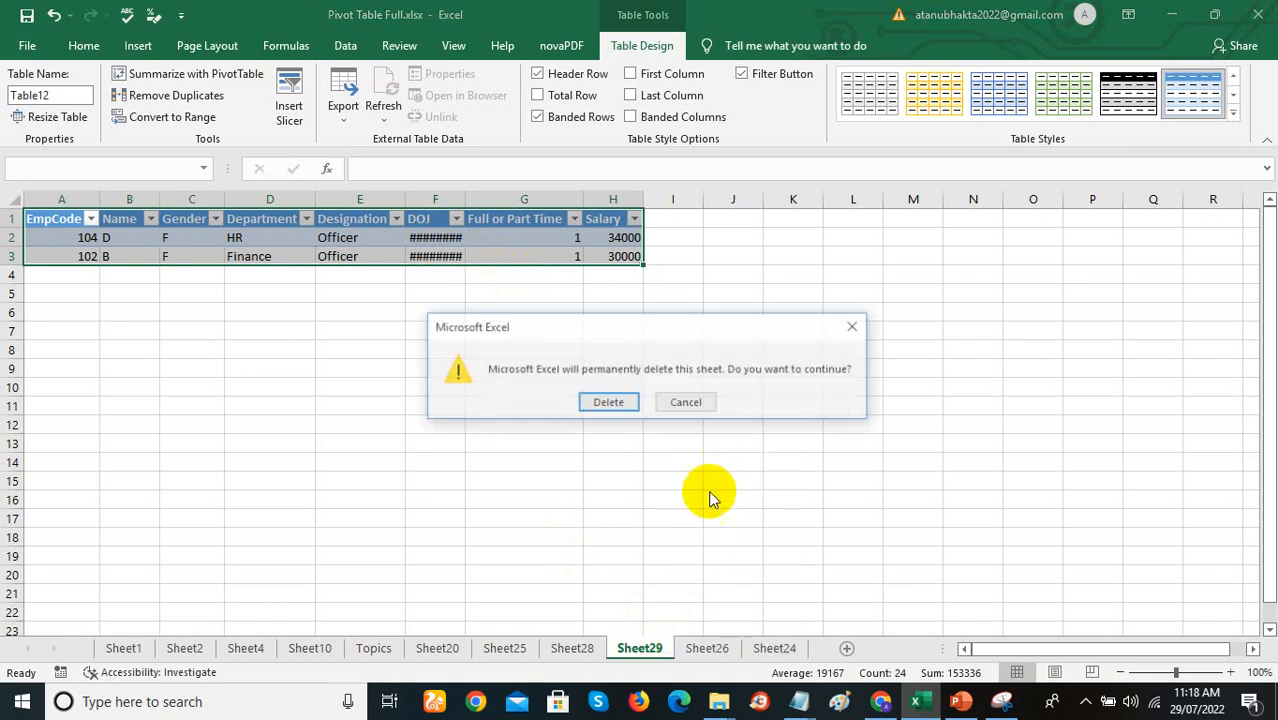
left_click(609, 404)
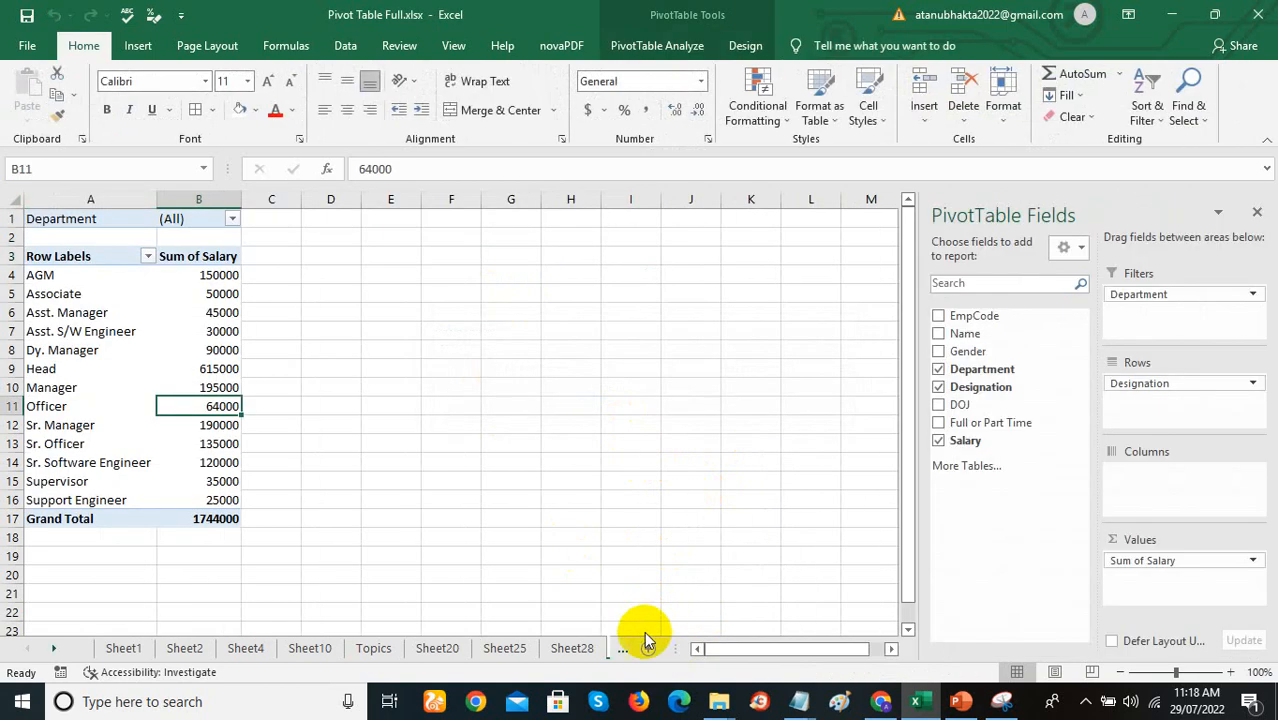
Step: Create report filter pages for the Department field from the pivot table on Sheet26
left_click(576, 649)
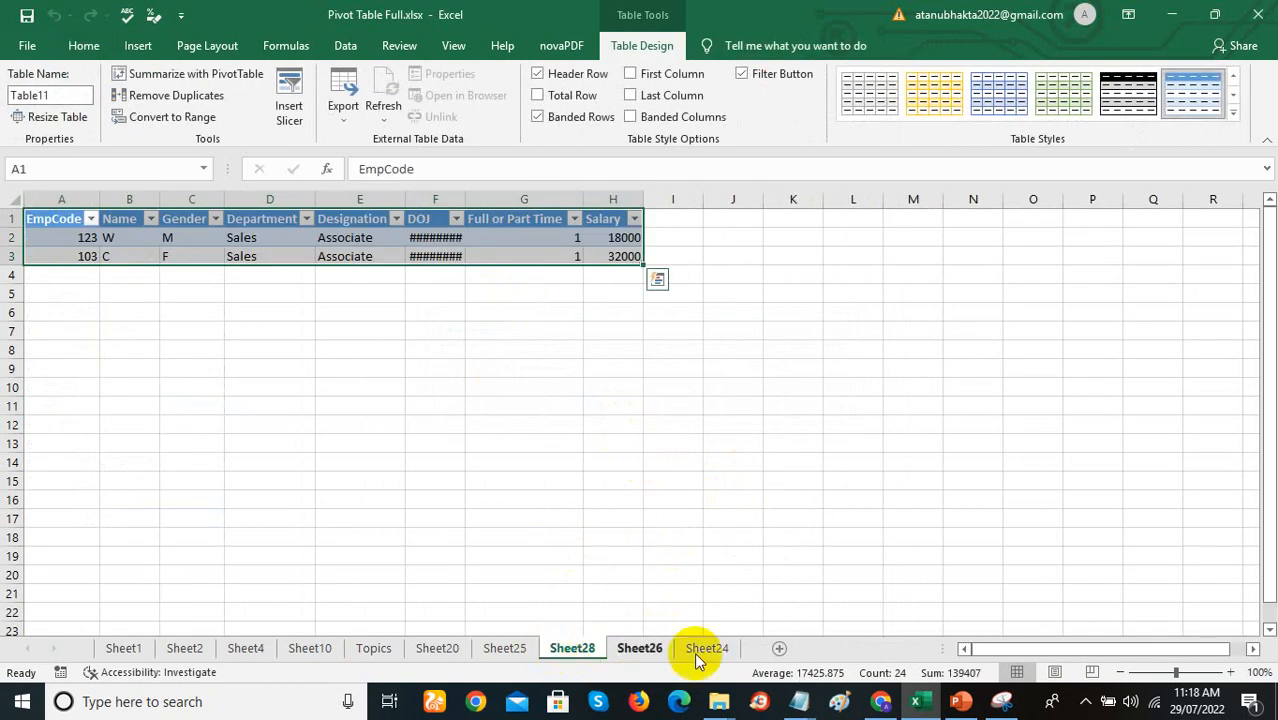
left_click(642, 651)
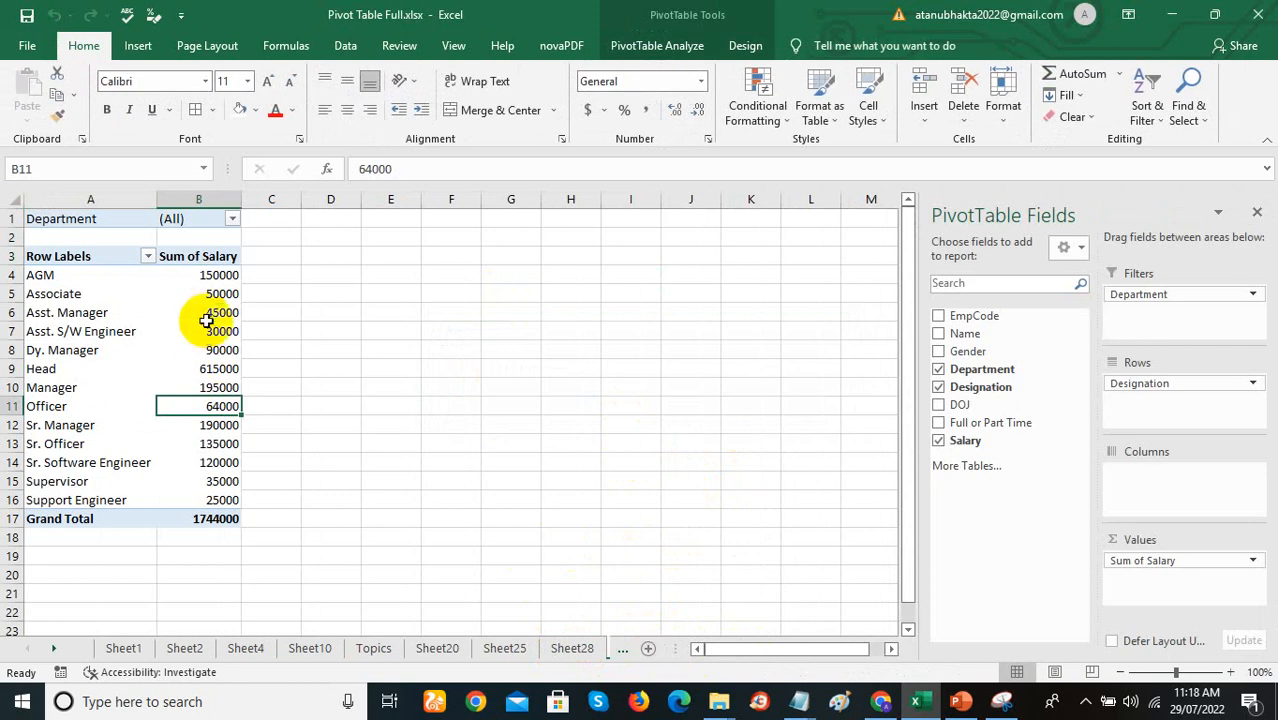
left_click(208, 312)
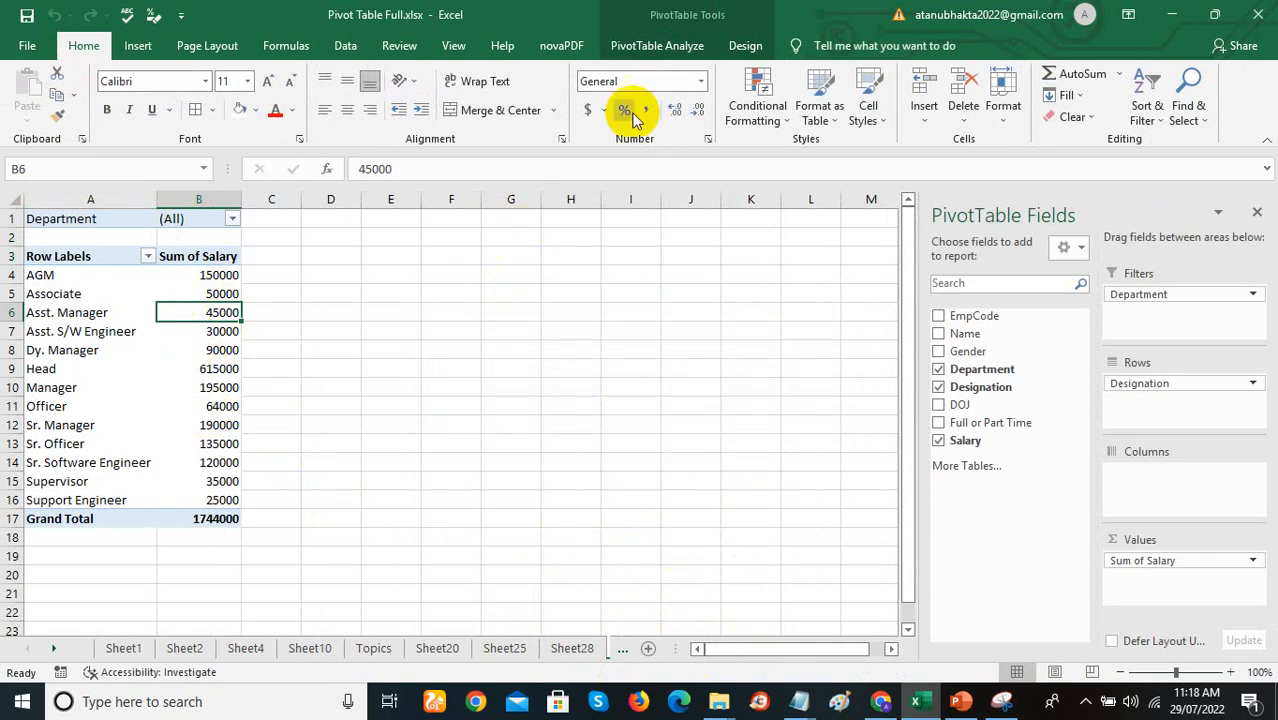
left_click(688, 50)
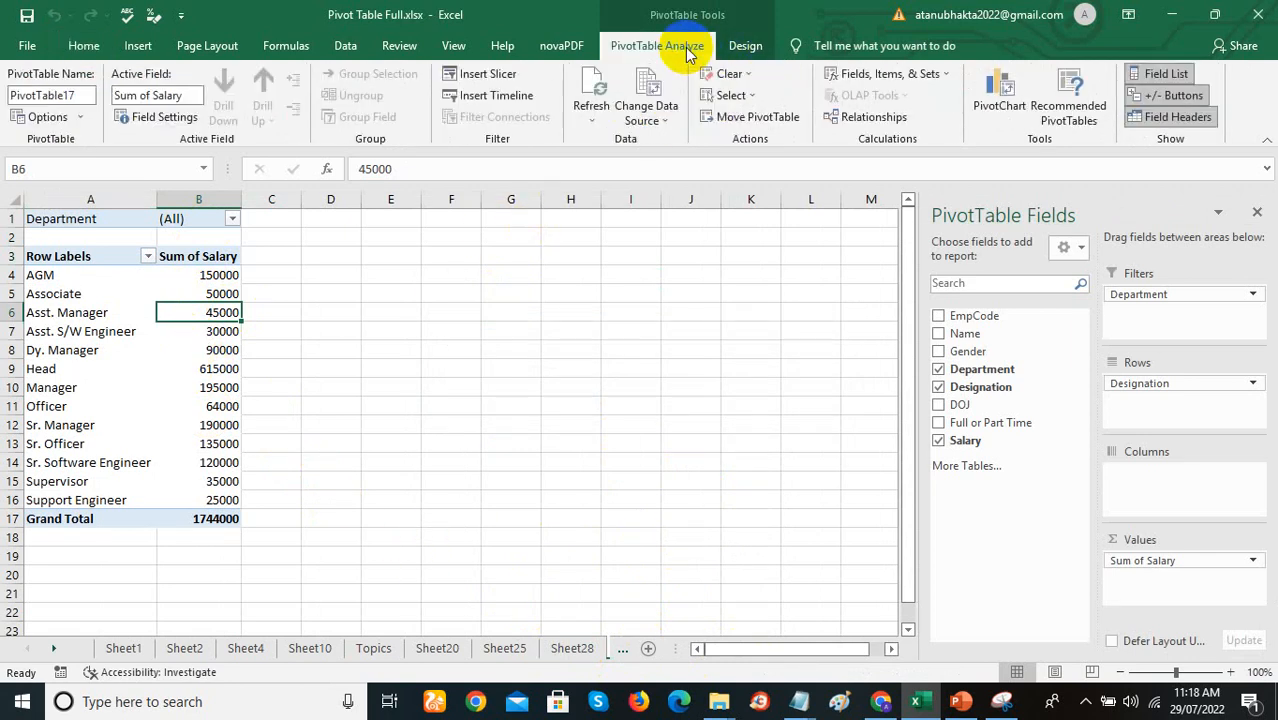
left_click(82, 118)
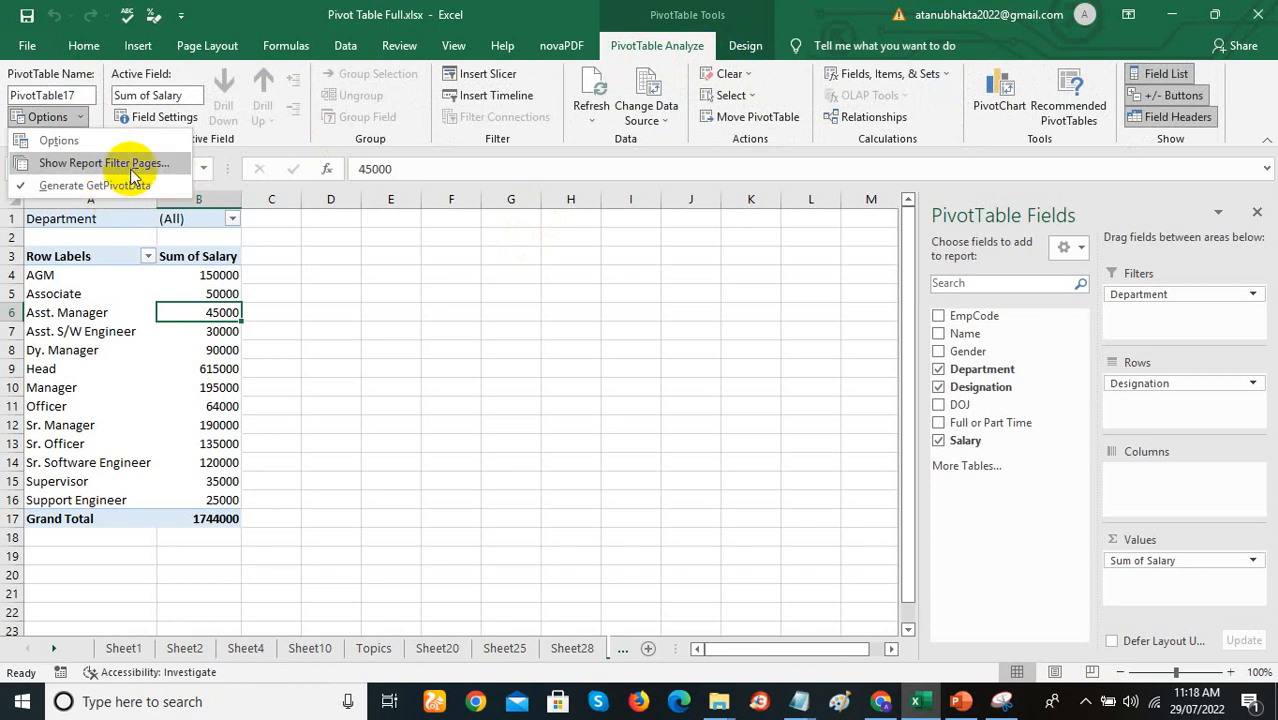
left_click(130, 166)
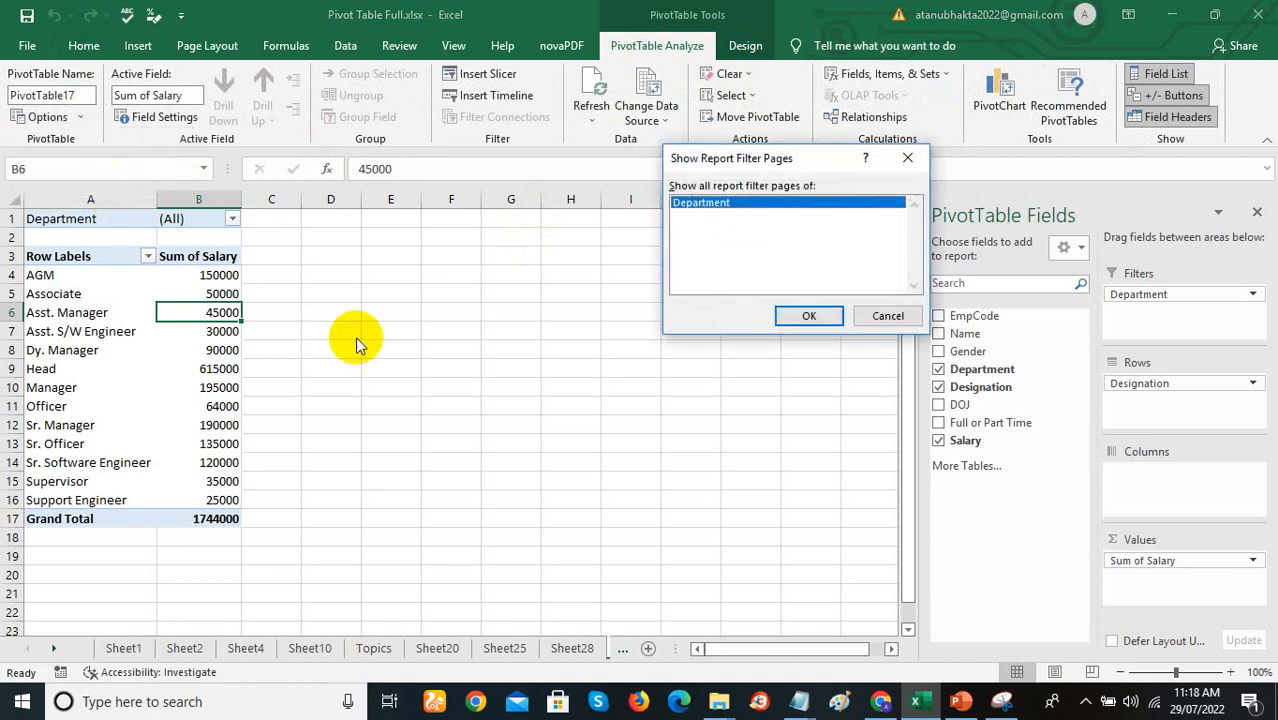
left_click(810, 316)
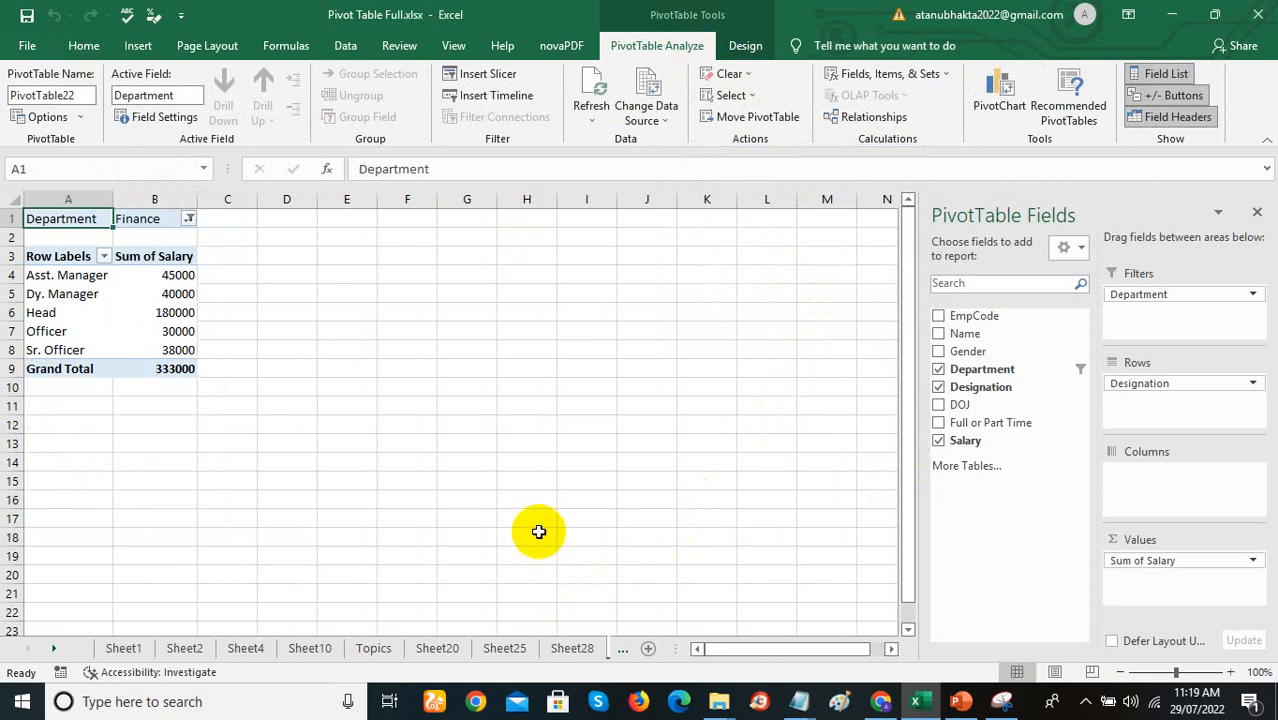
Step: Widen the visible range of sheet tabs and review the HR, IT and Procurement report pages
left_click_drag(673, 652, 927, 631)
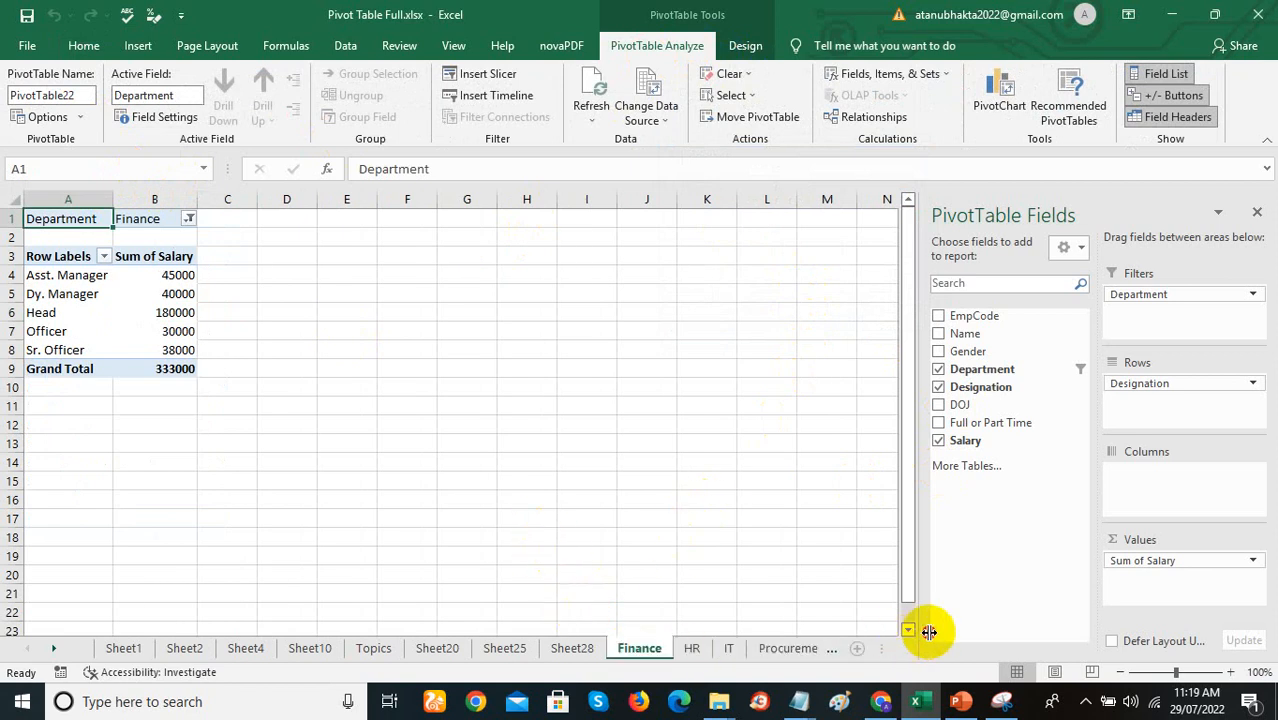
left_click(692, 650)
left_click(729, 649)
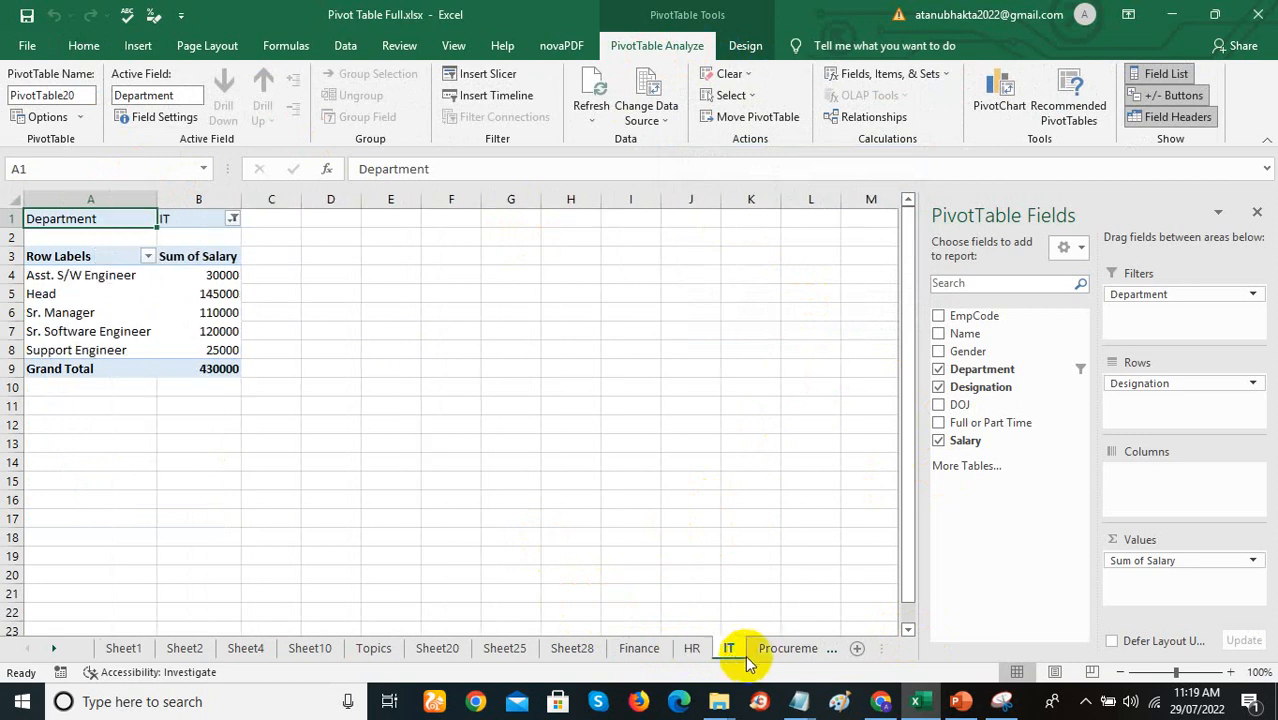
left_click(787, 649)
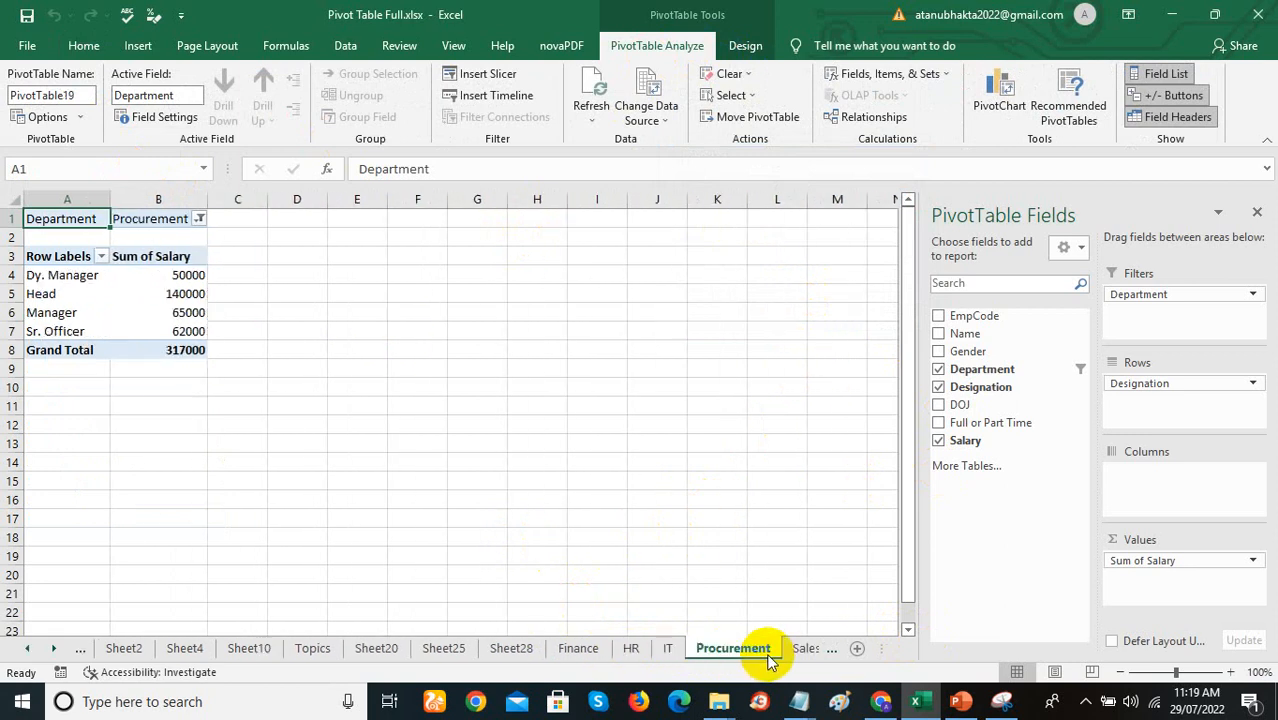
Step: Delete Sheet28 and Sheet25 from the workbook
left_click(532, 651)
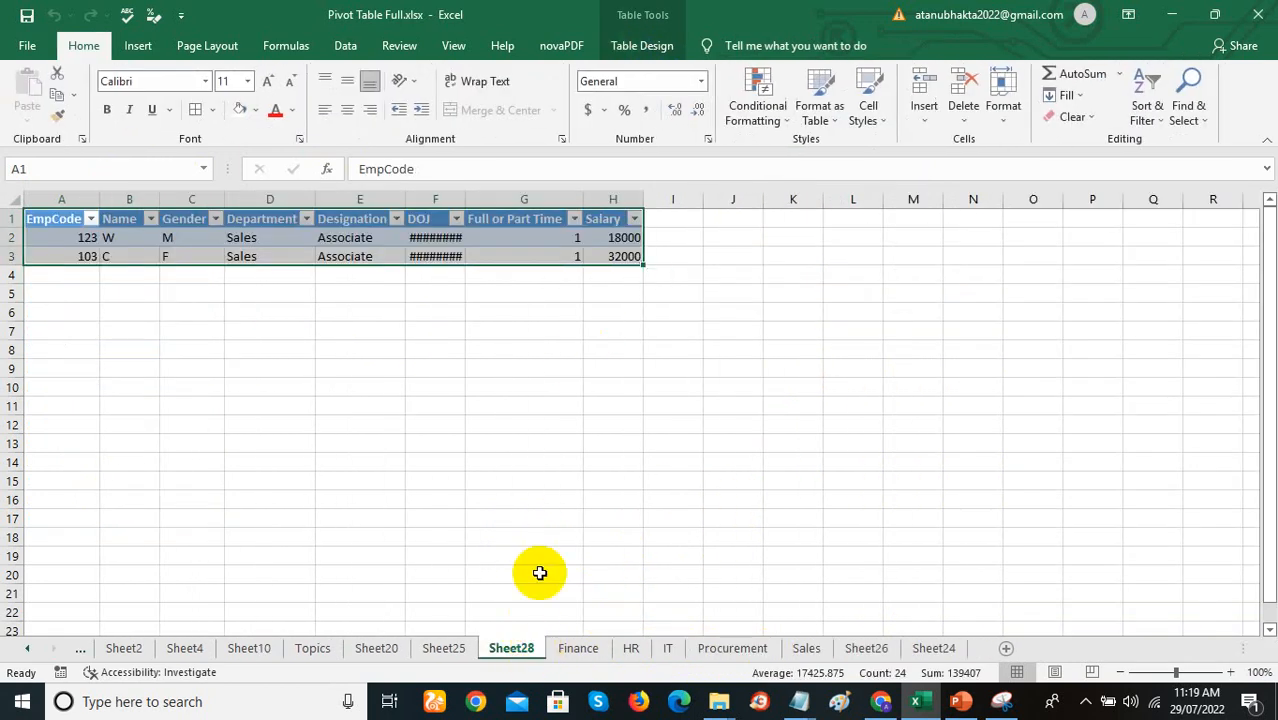
right_click(518, 653)
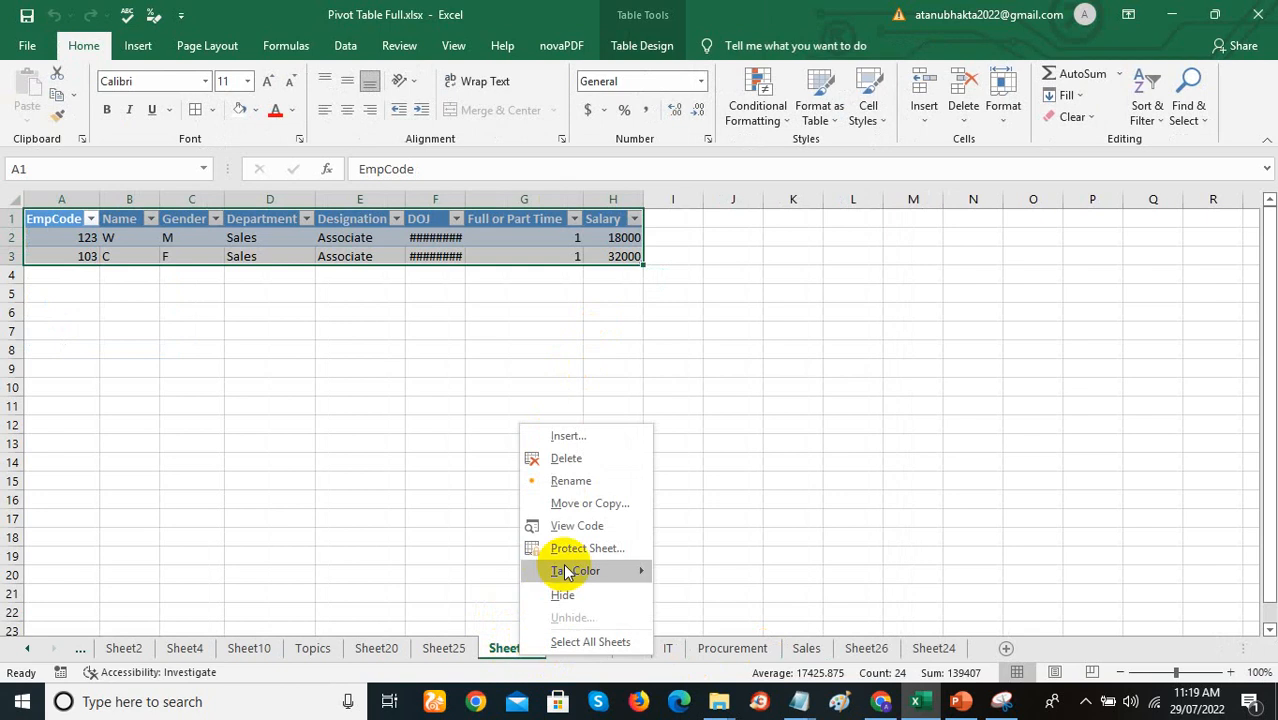
left_click(572, 458)
left_click(608, 403)
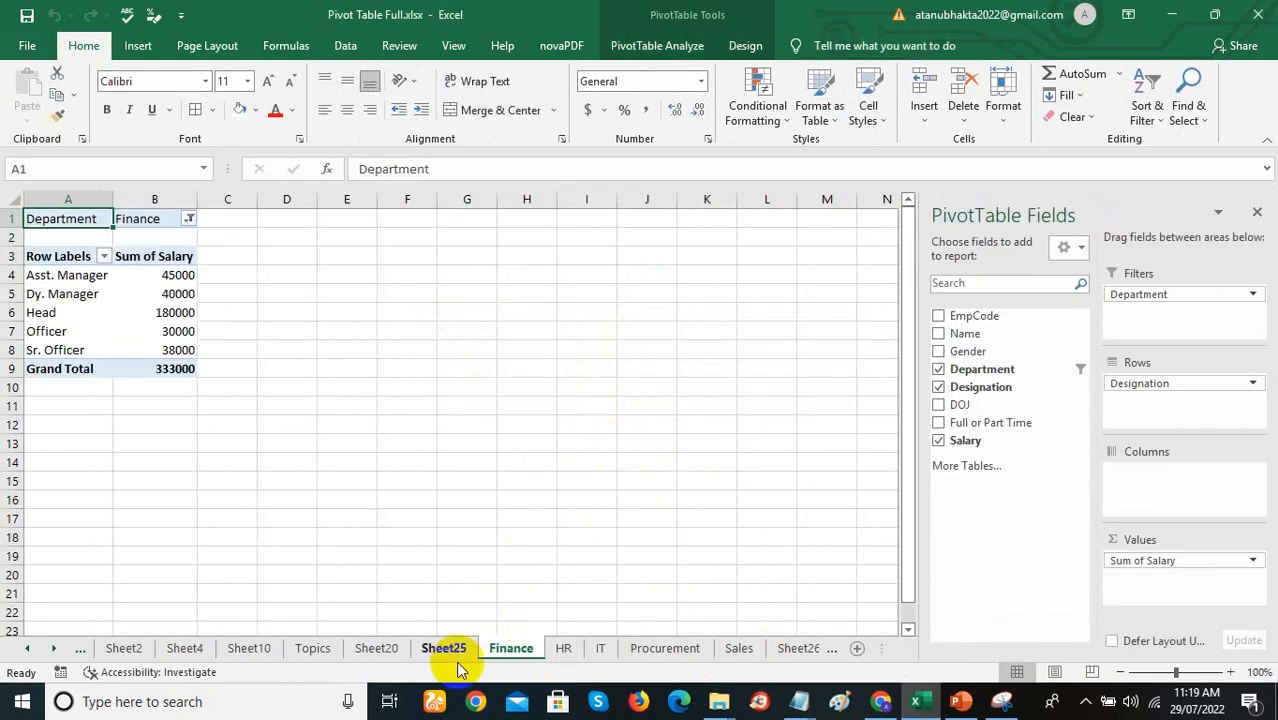
left_click(444, 650)
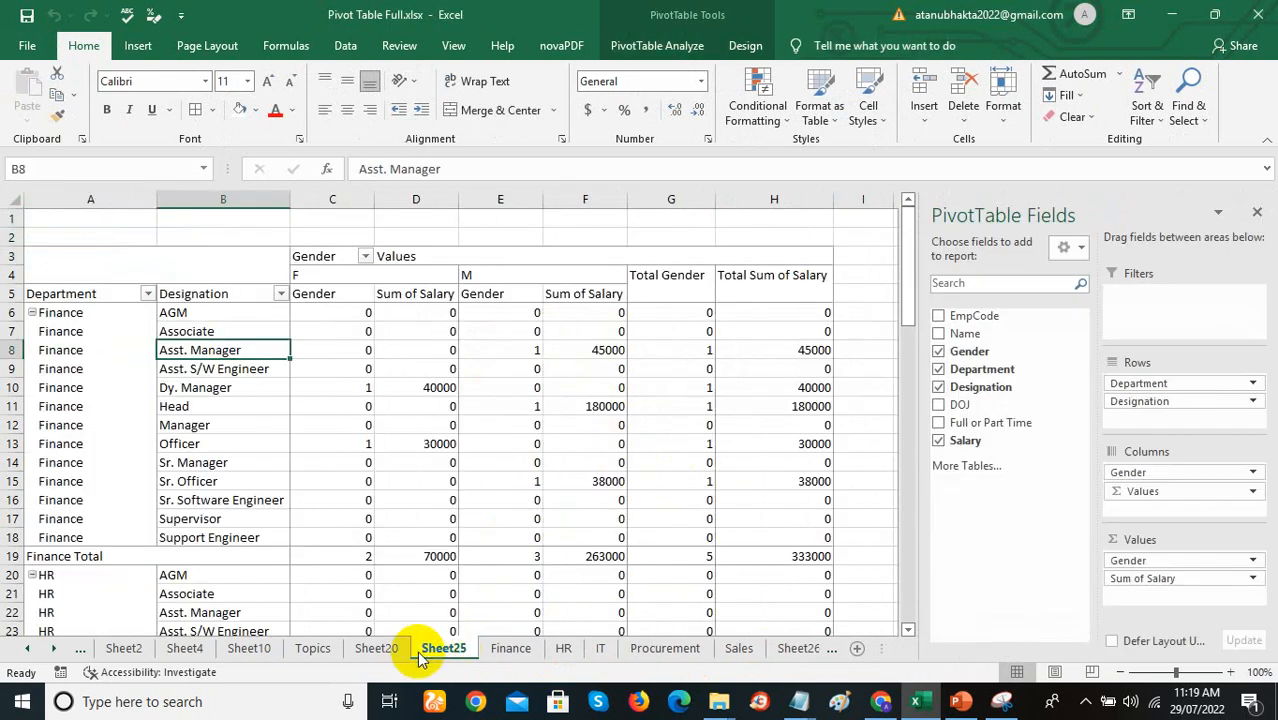
right_click(424, 658)
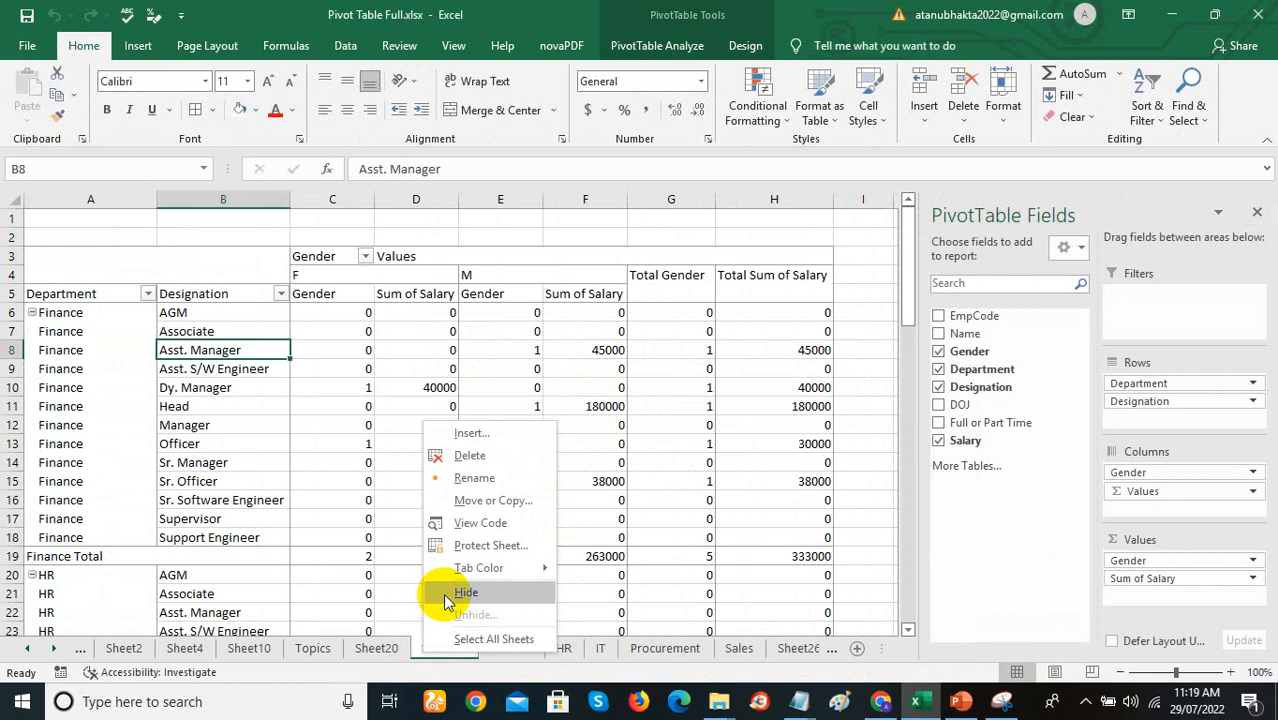
left_click(465, 455)
left_click(636, 406)
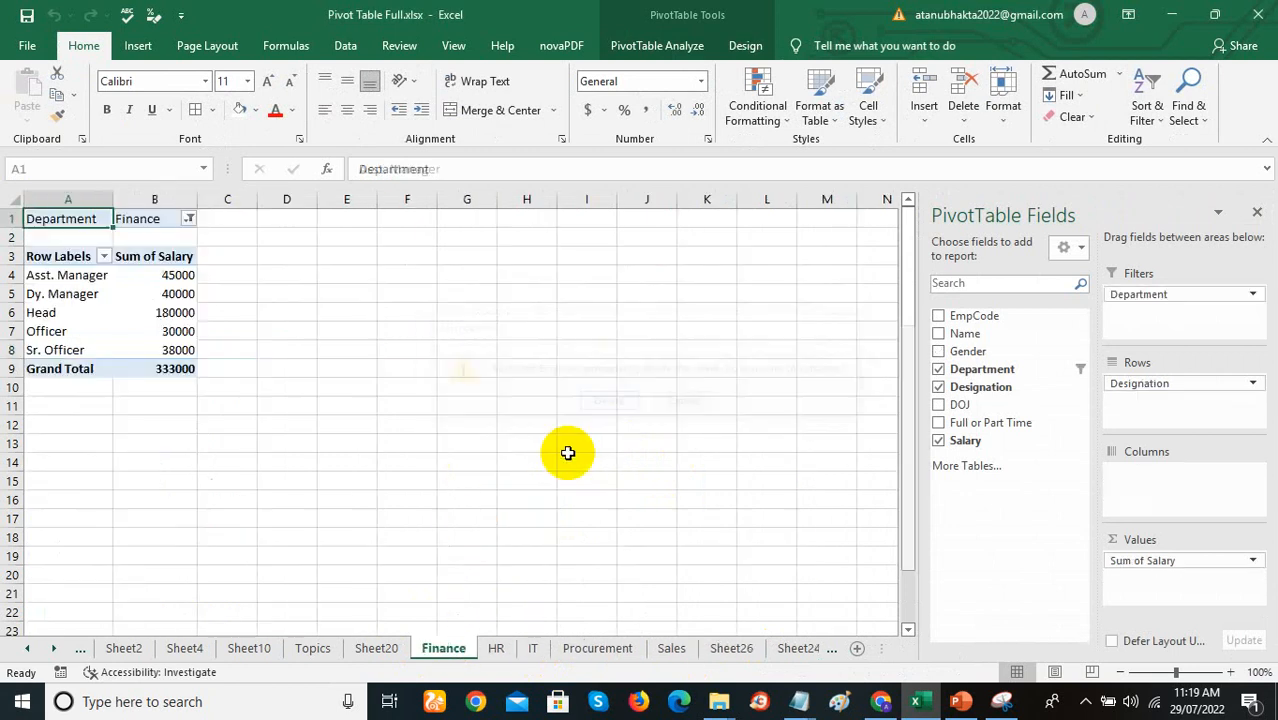
Step: Compare the source employee table on Sheet20 with the Finance report page
left_click(390, 650)
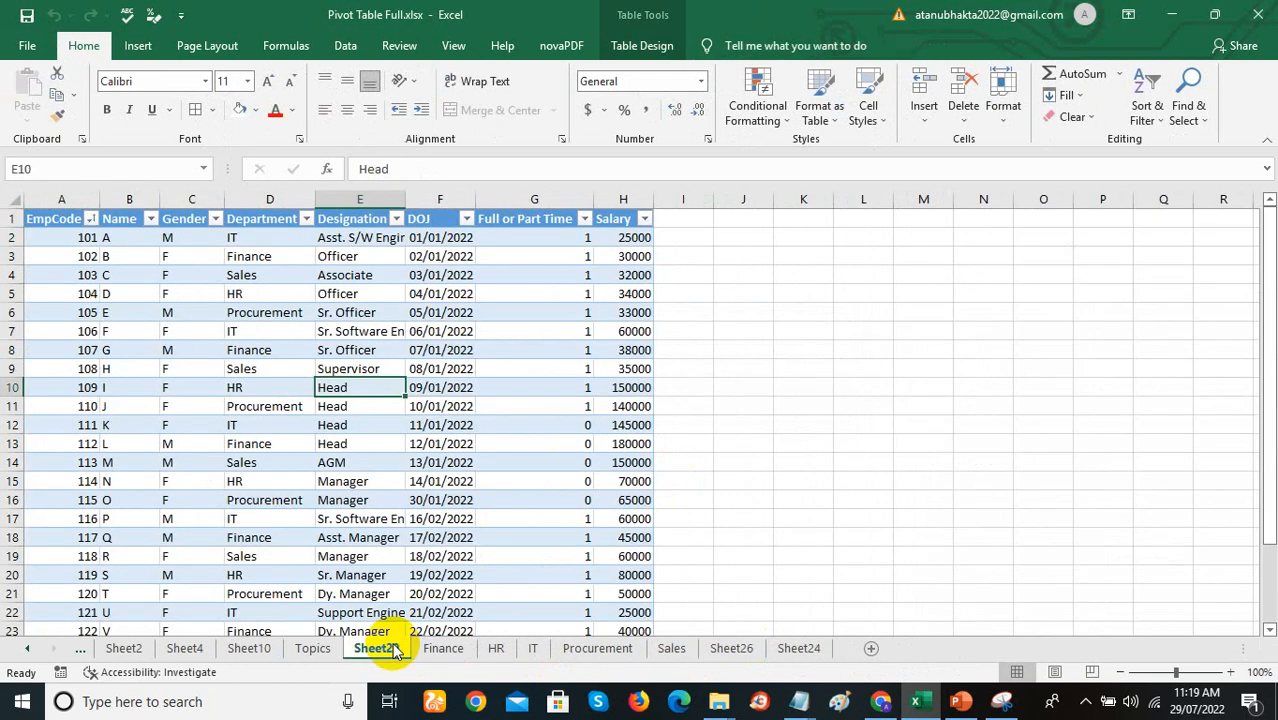
left_click(446, 650)
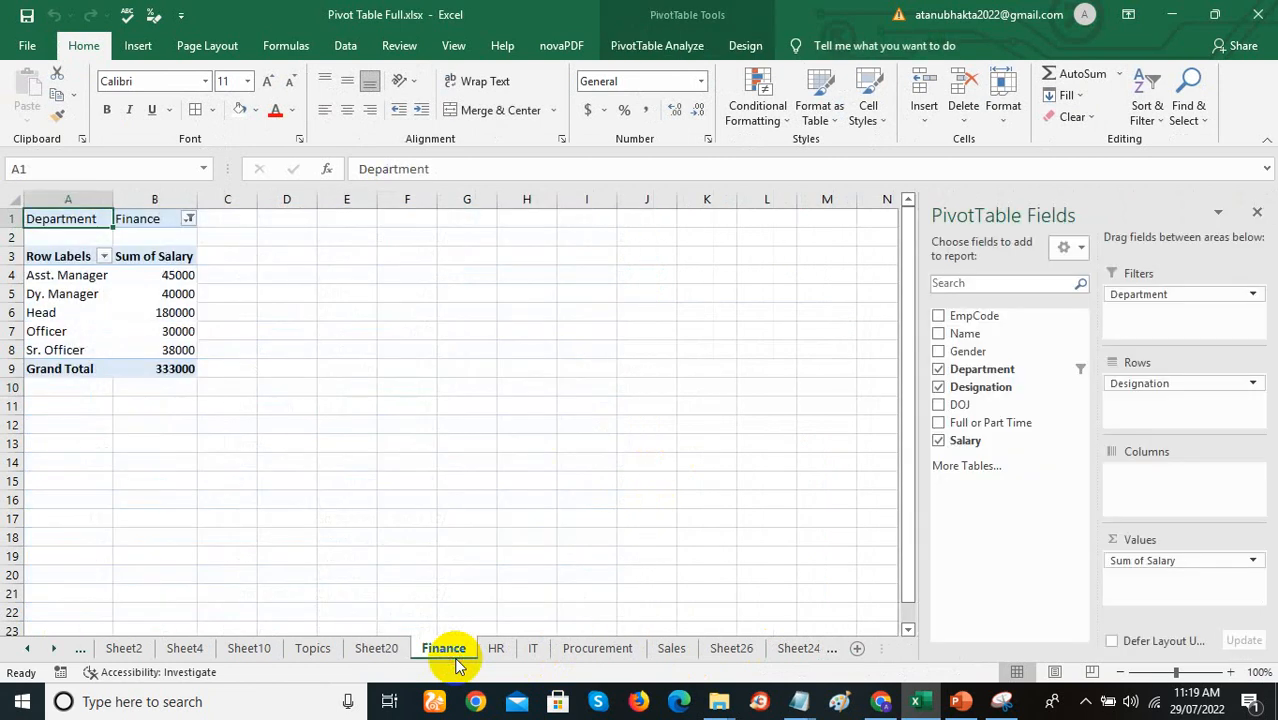
left_click(372, 651)
left_click(443, 653)
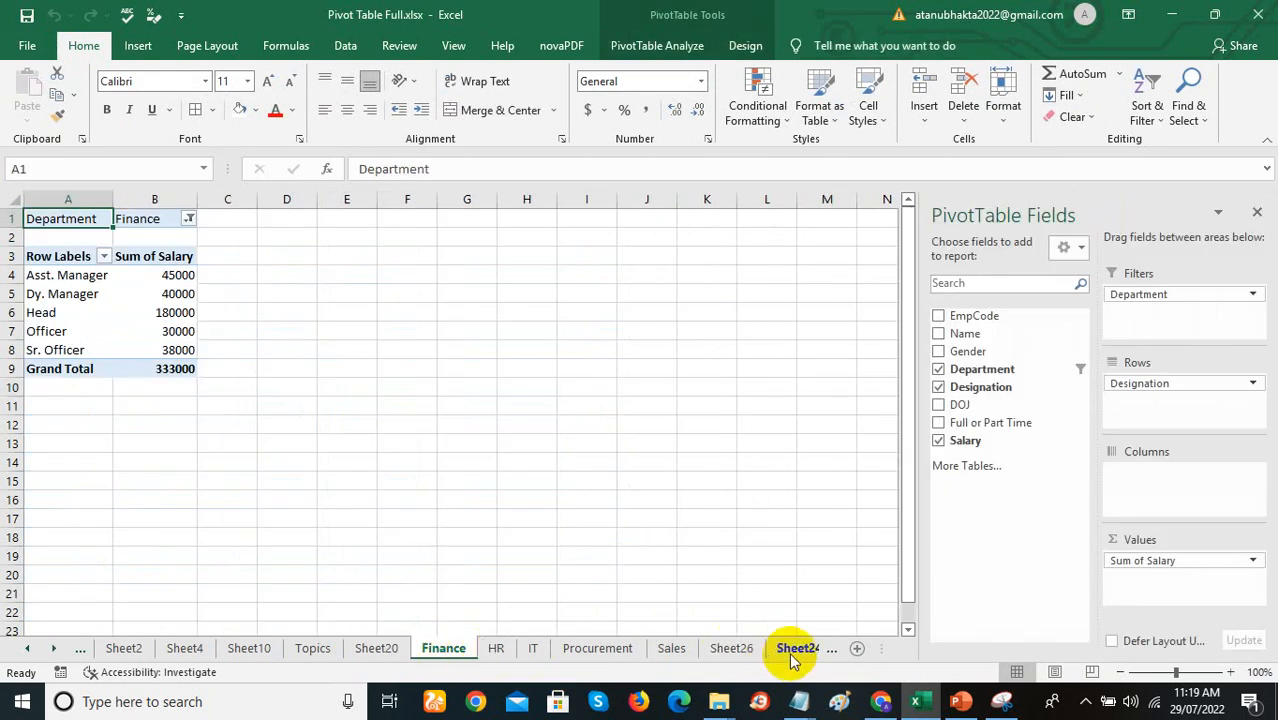
Step: Filter the Sheet26 pivot table to the Sales department only and compare it with the Sales report page
left_click(750, 650)
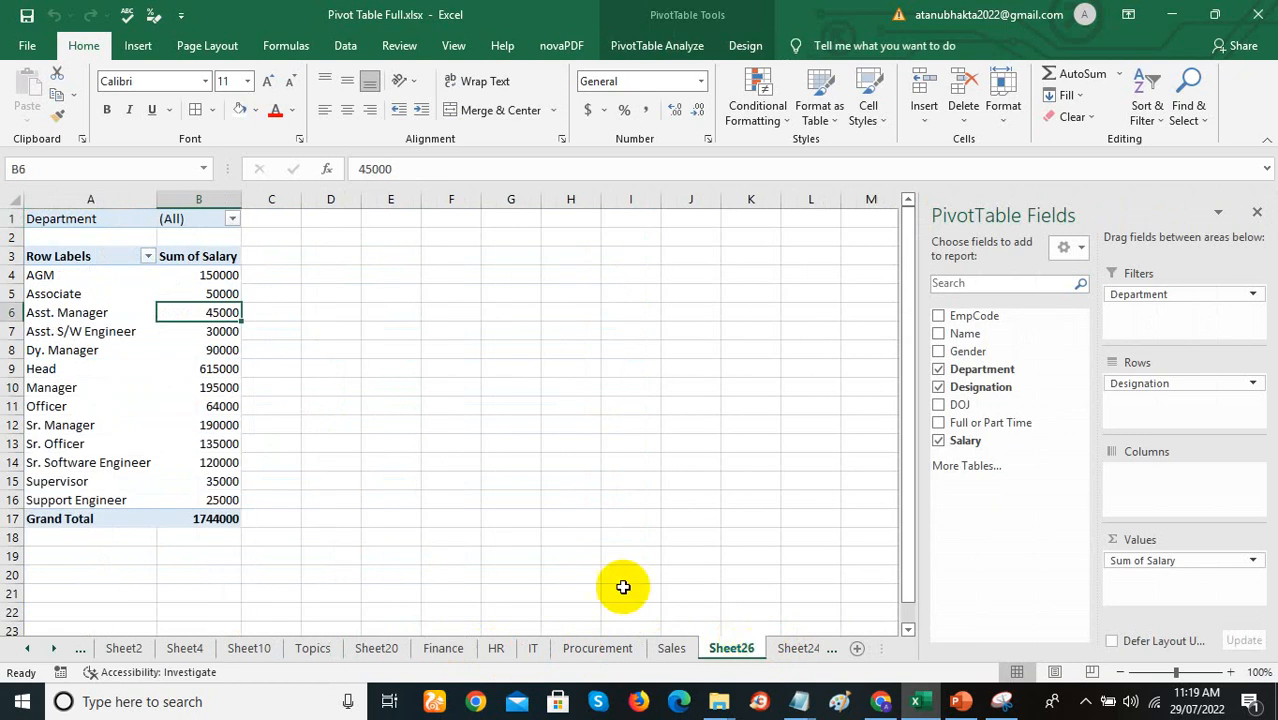
left_click(232, 220)
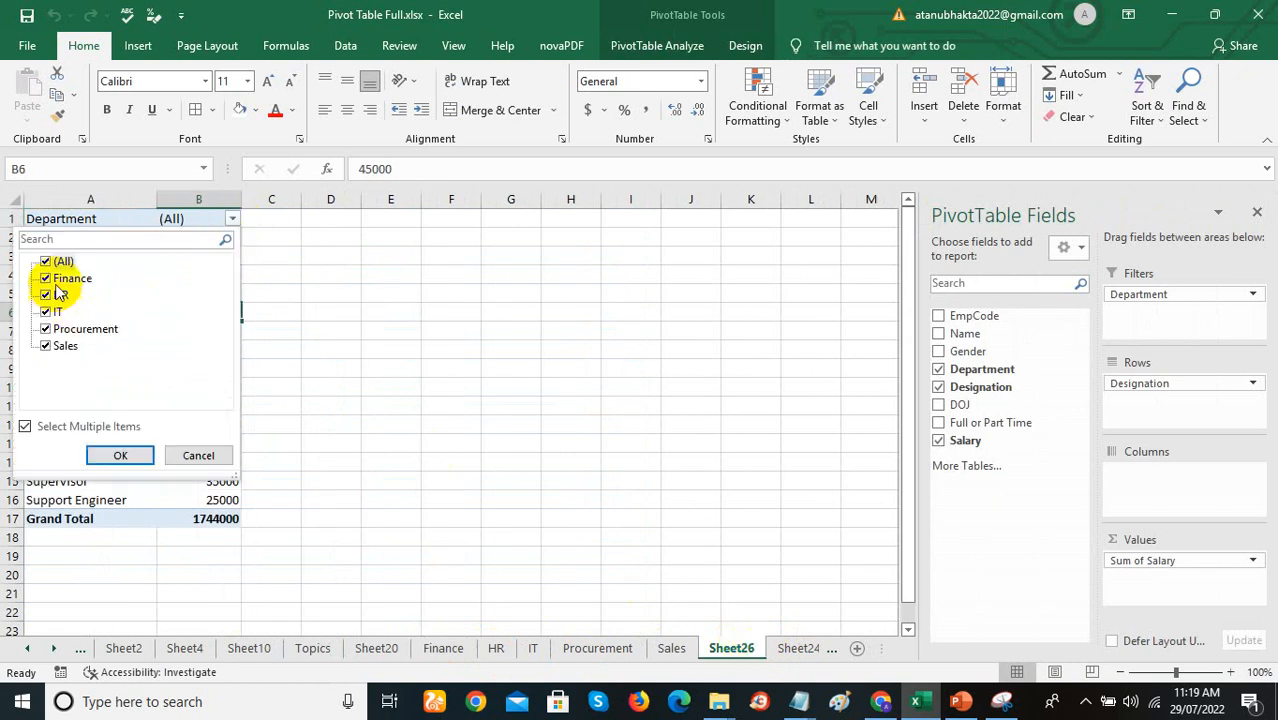
left_click(46, 345)
left_click(128, 457)
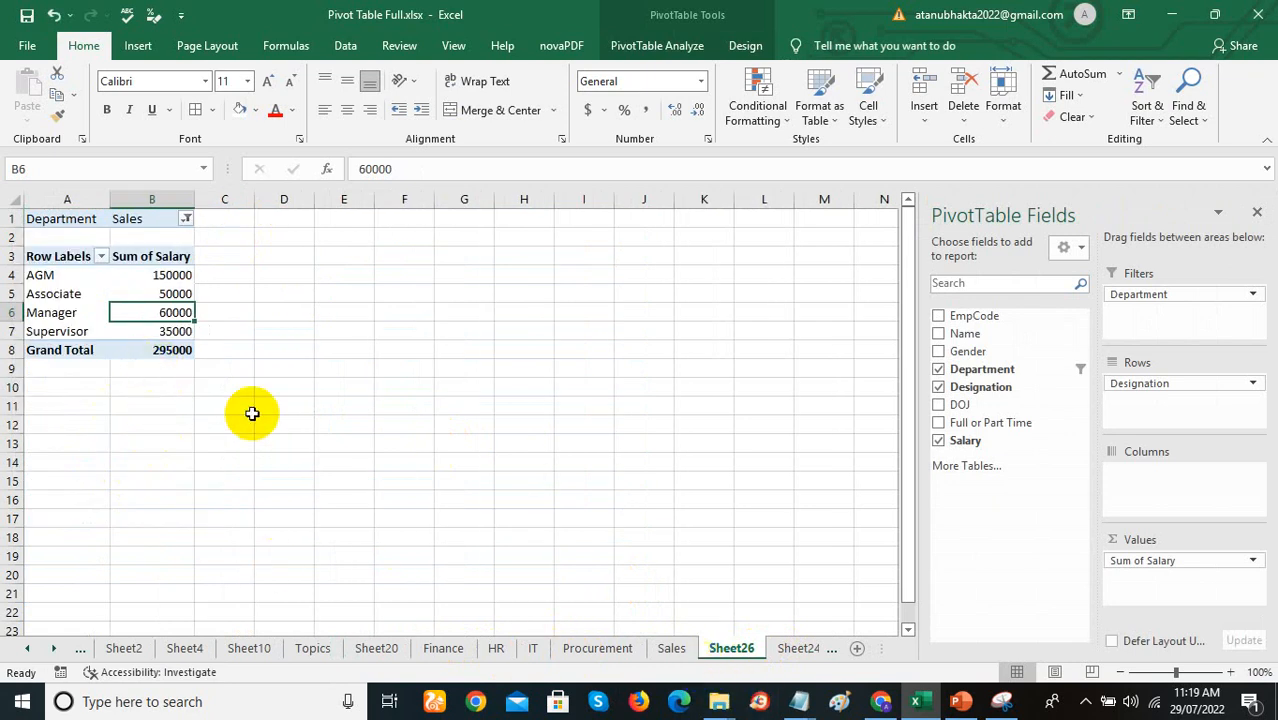
left_click(670, 650)
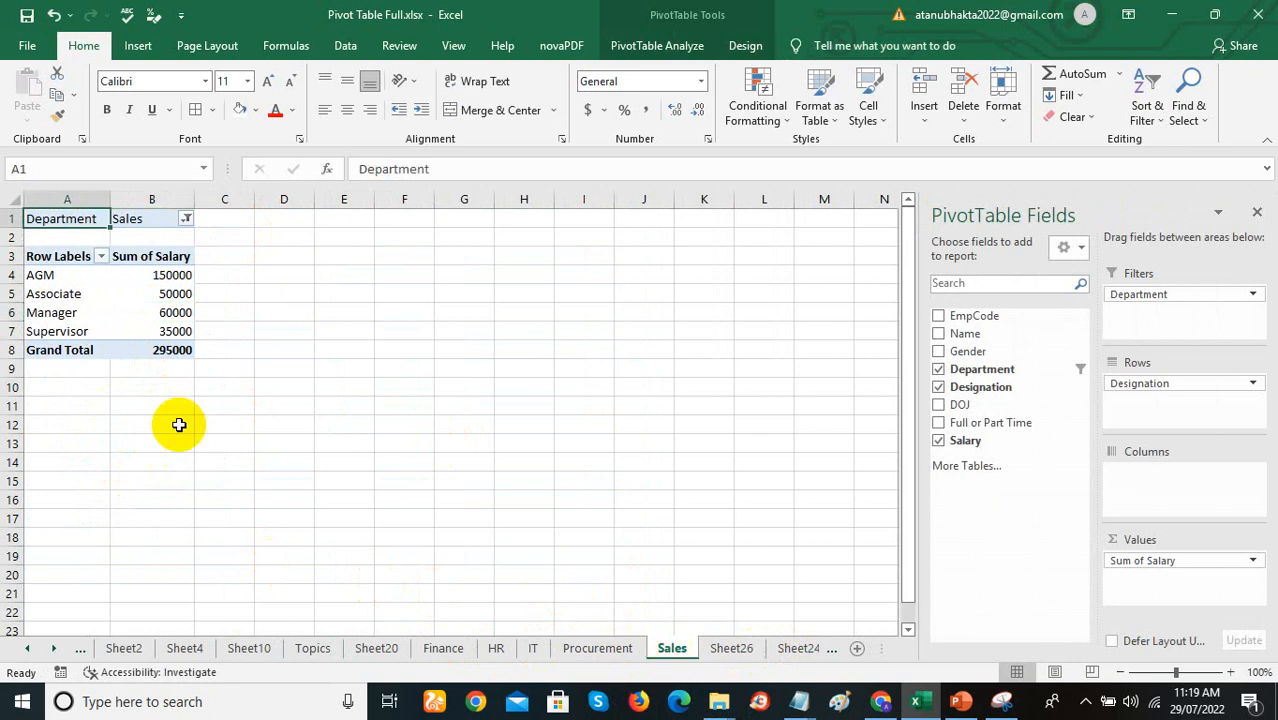
Step: Change the Department filter of the Sheet26 pivot table from Sales to IT only
left_click(731, 650)
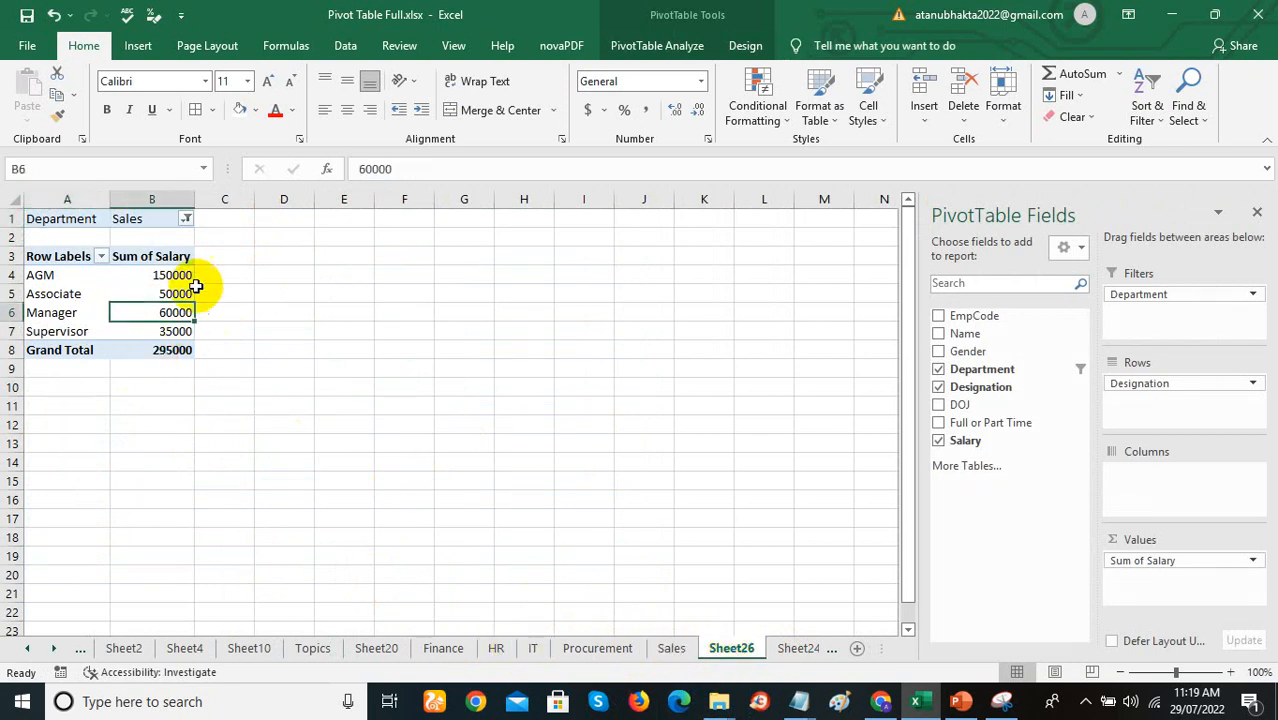
left_click(185, 218)
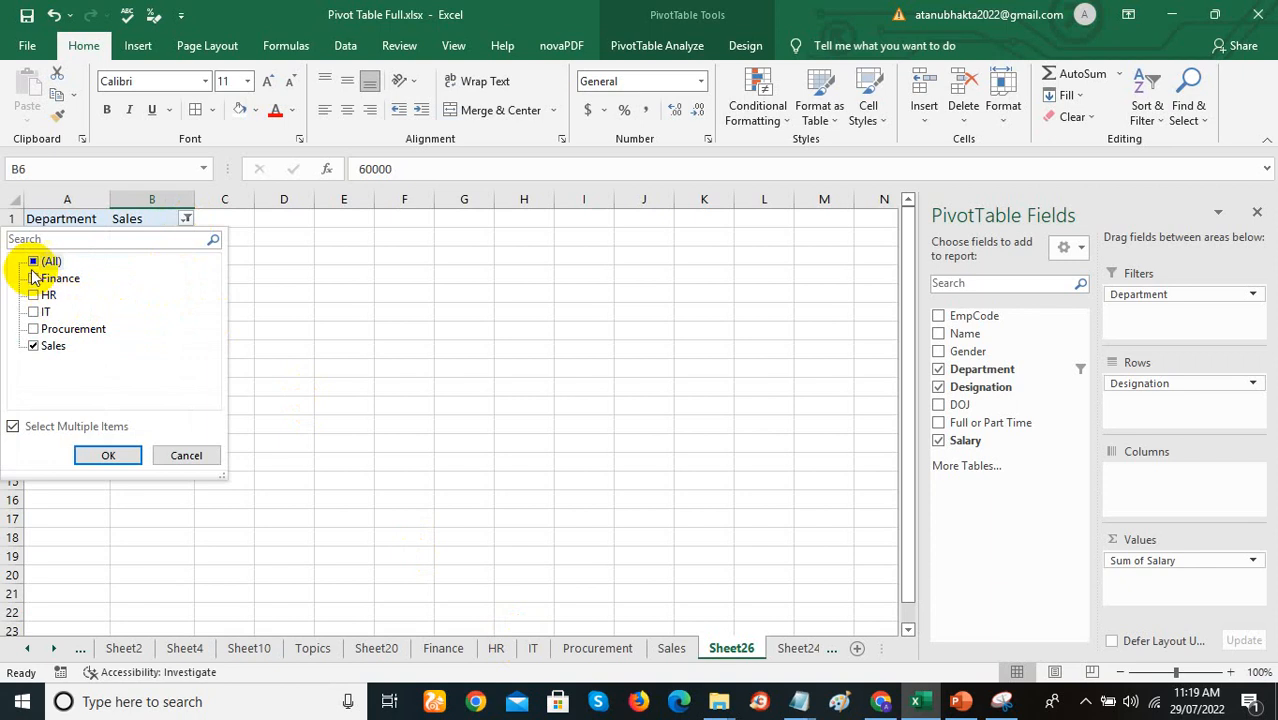
left_click(34, 346)
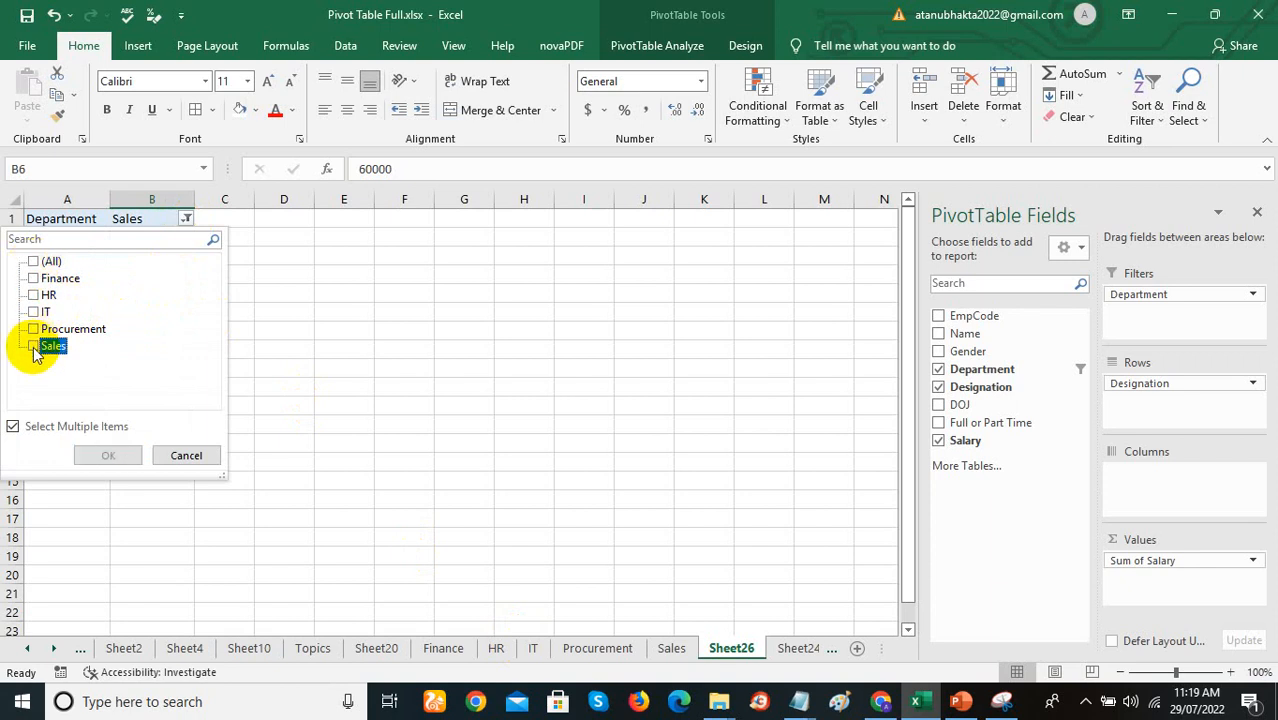
left_click(33, 312)
left_click(108, 455)
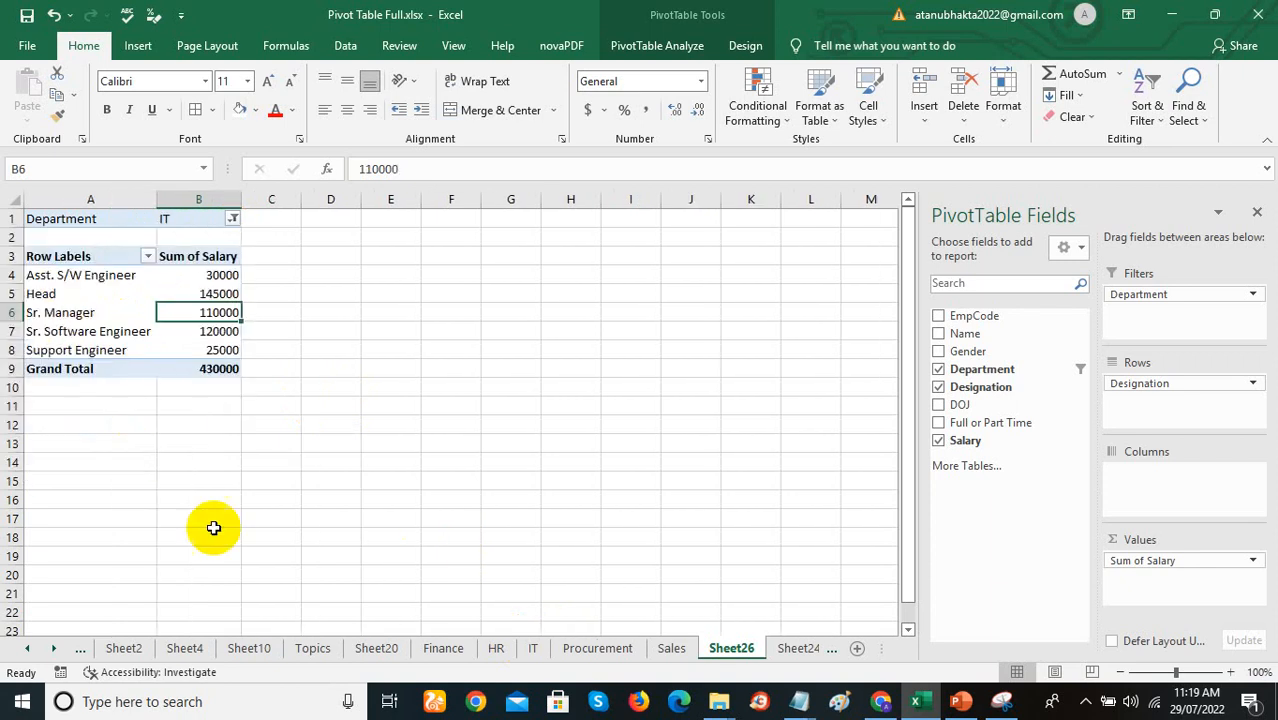
Step: Delete the IT and HR report pages from the workbook
left_click(534, 650)
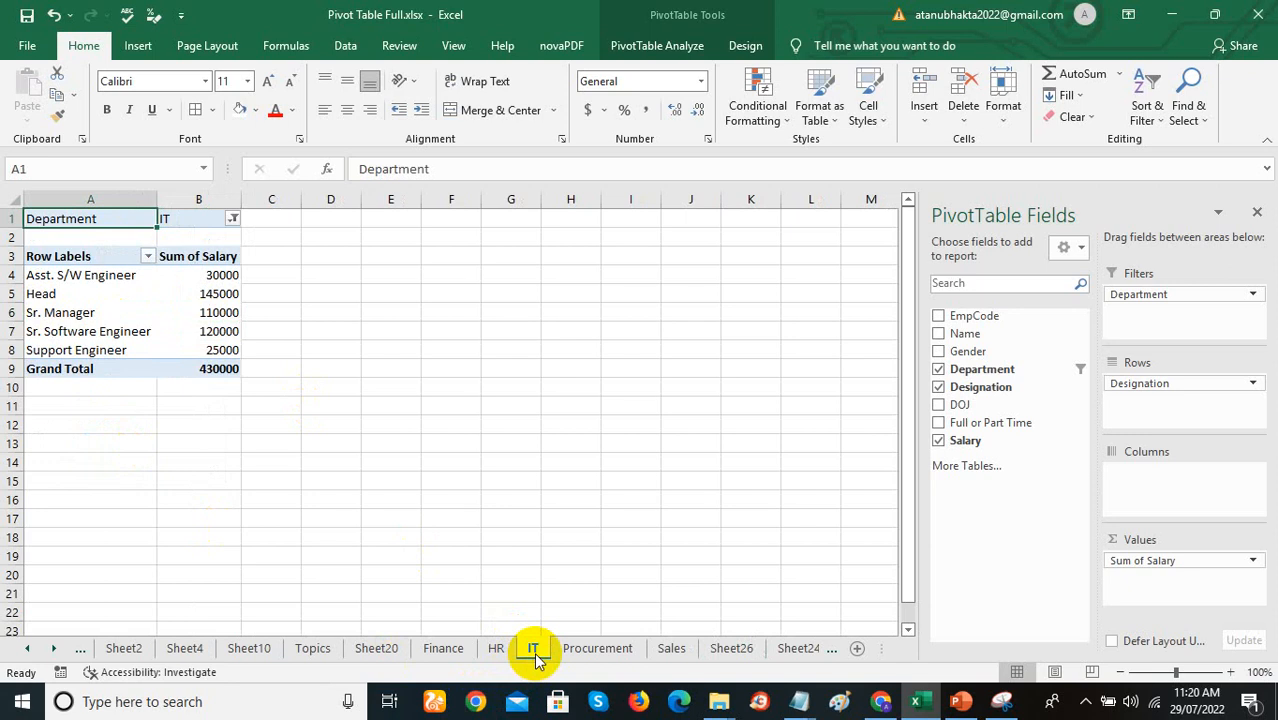
right_click(534, 650)
left_click(564, 458)
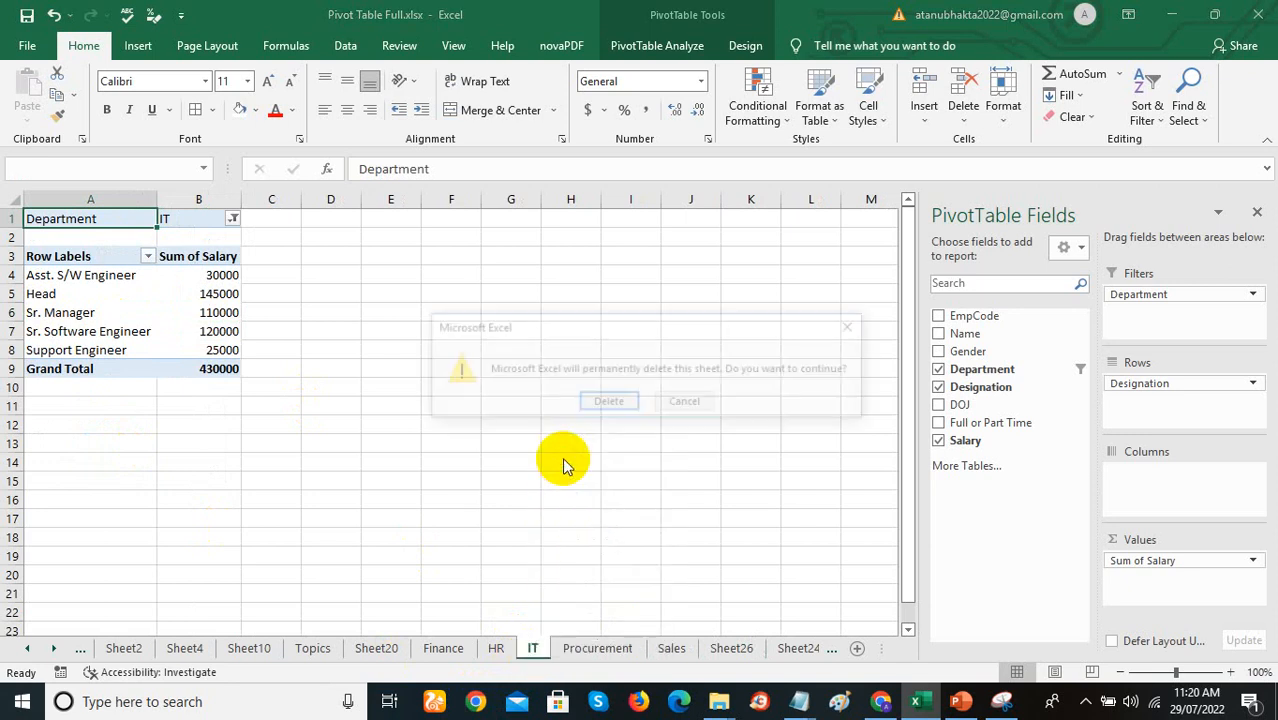
left_click(605, 401)
right_click(505, 651)
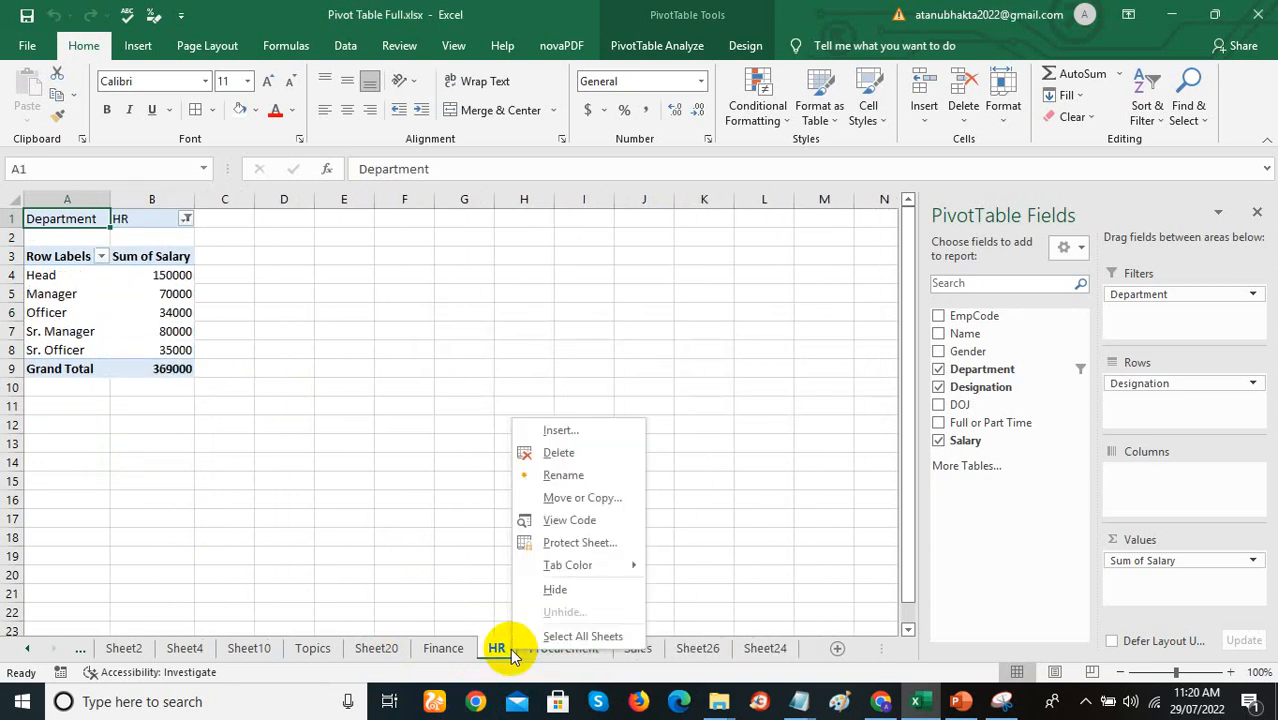
left_click(530, 454)
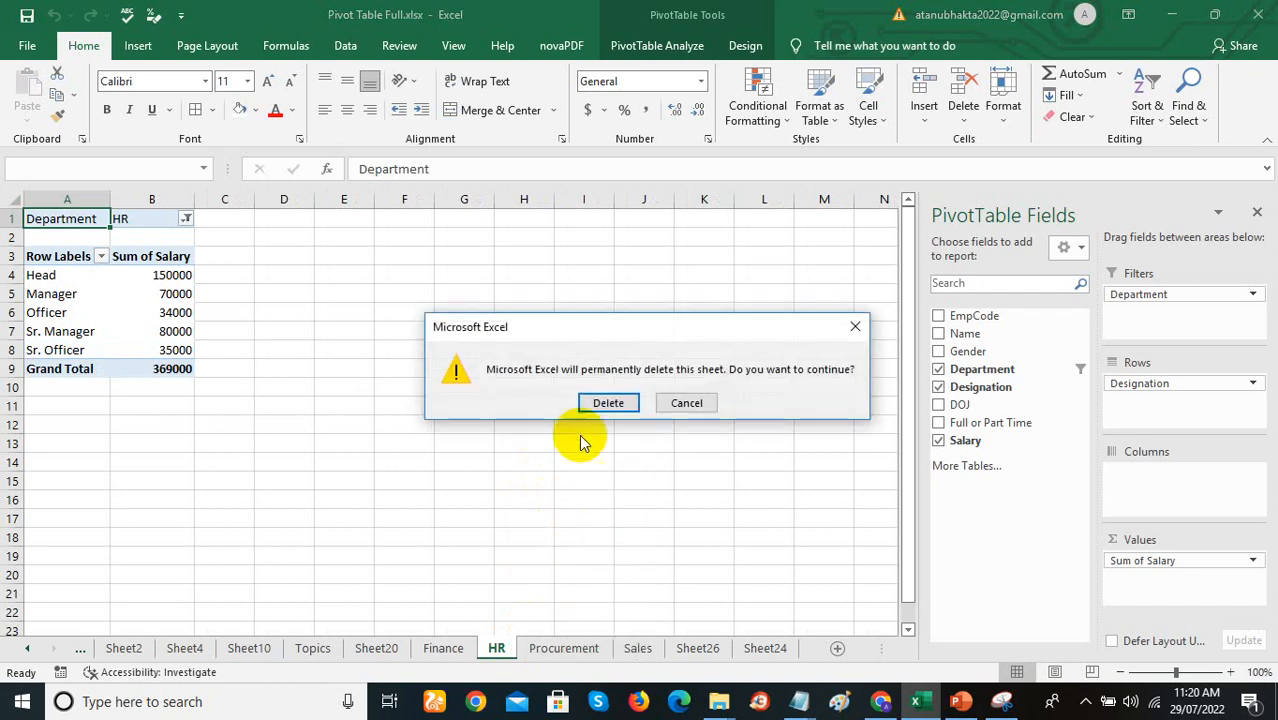
left_click(590, 403)
Step: Delete the Procurement and Sales report pages from the workbook
right_click(487, 650)
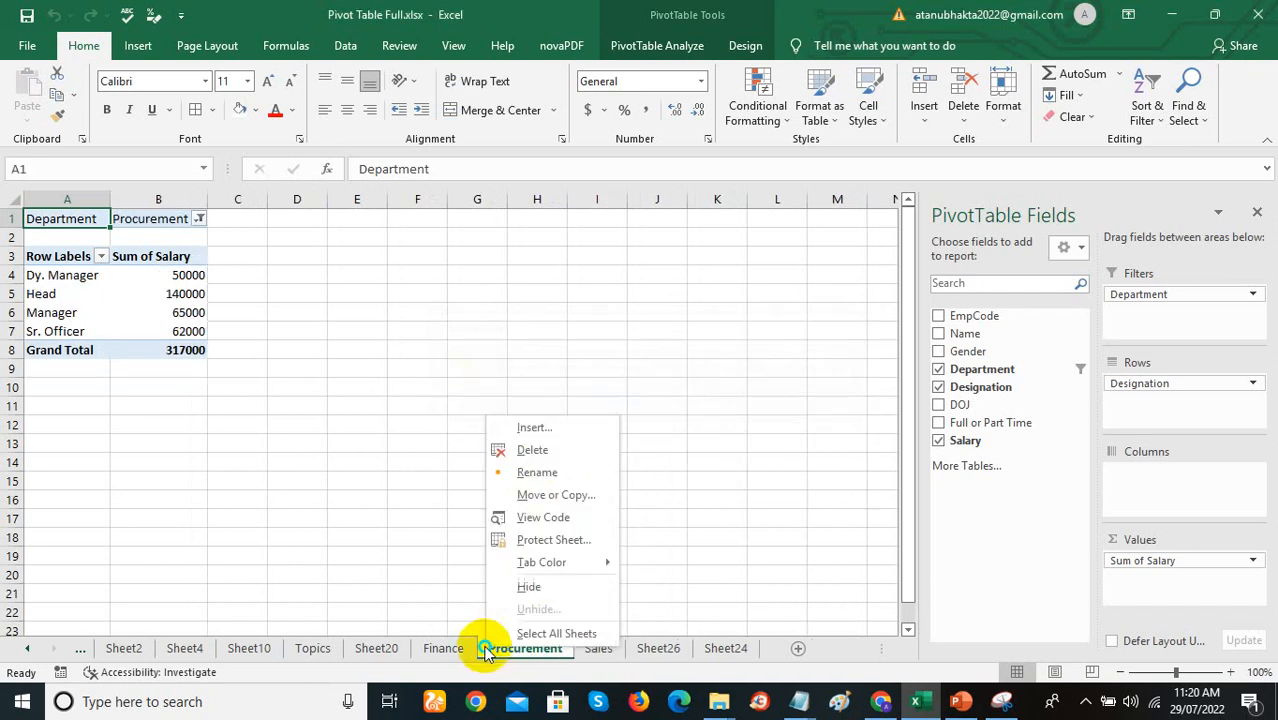
left_click(530, 450)
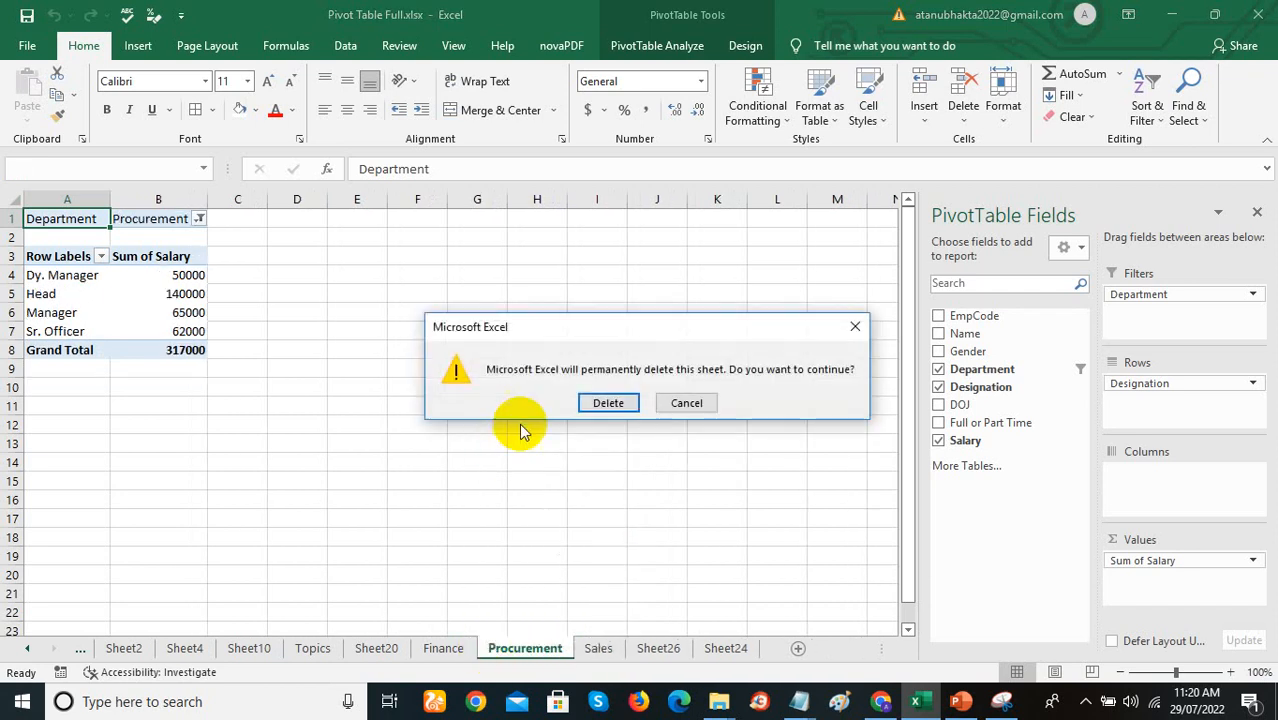
left_click(594, 404)
right_click(505, 650)
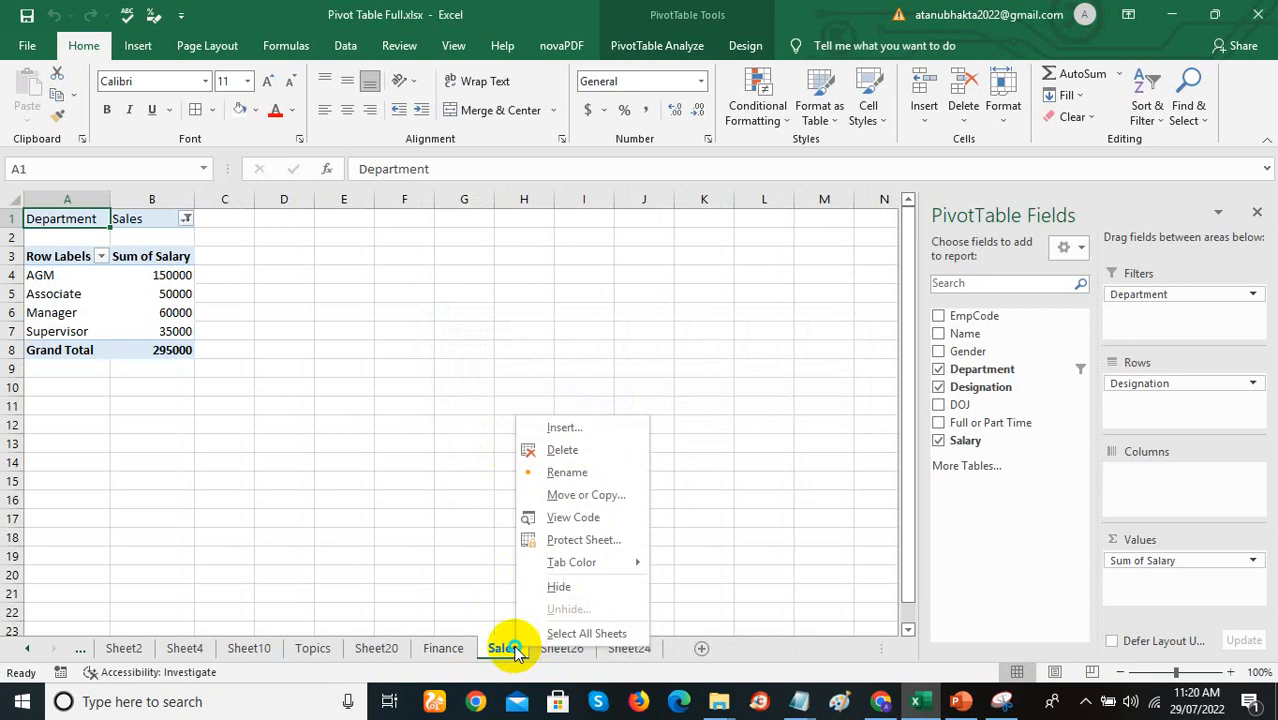
left_click(562, 451)
left_click(604, 404)
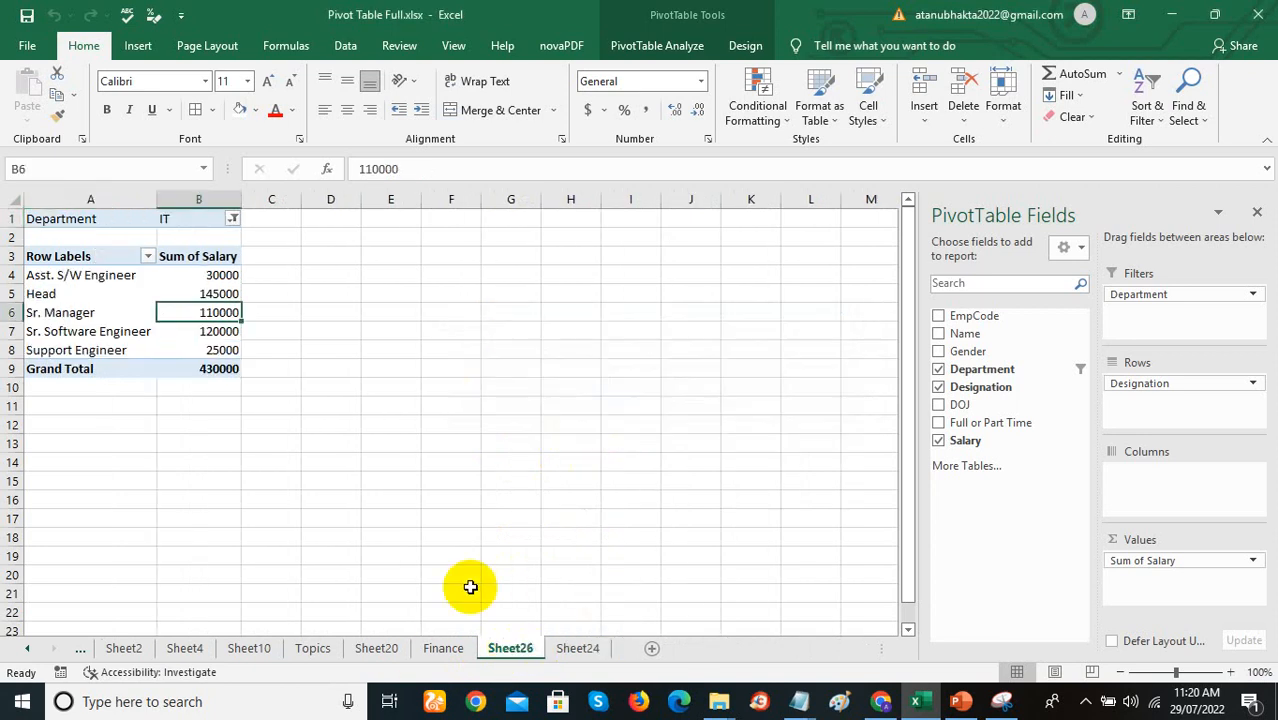
Step: Delete the Finance report page from the workbook
left_click(443, 648)
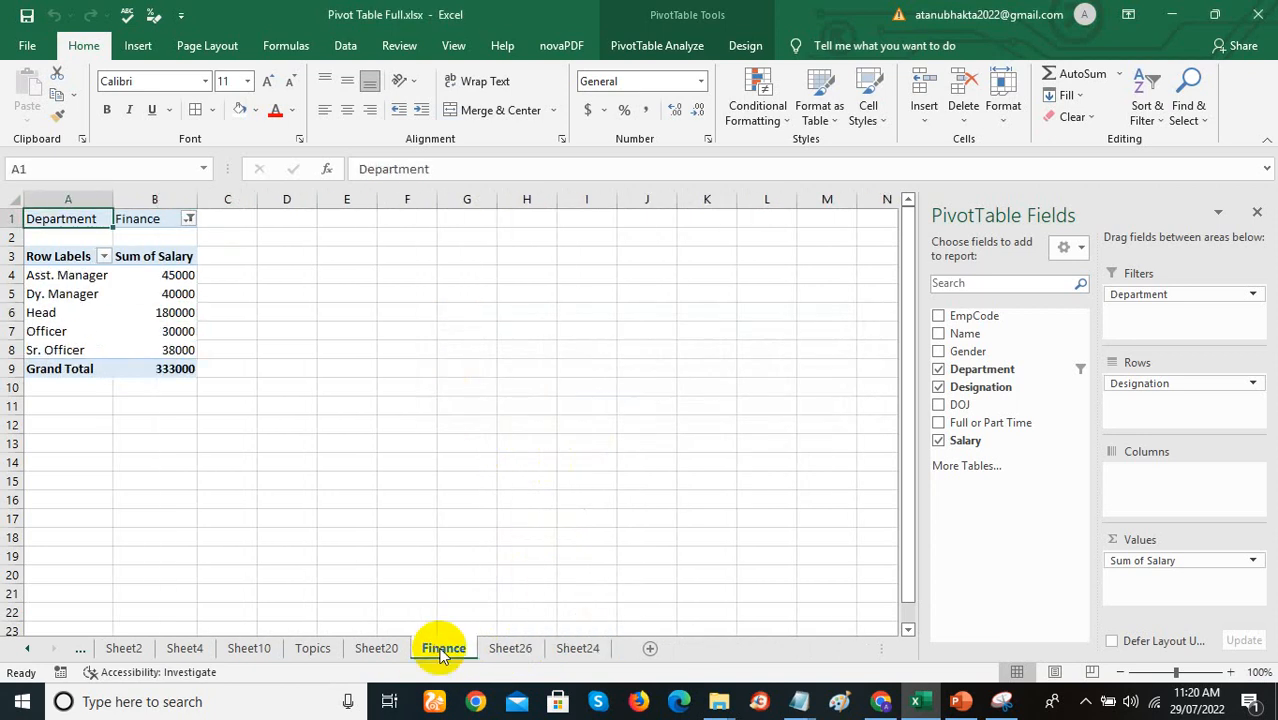
right_click(443, 650)
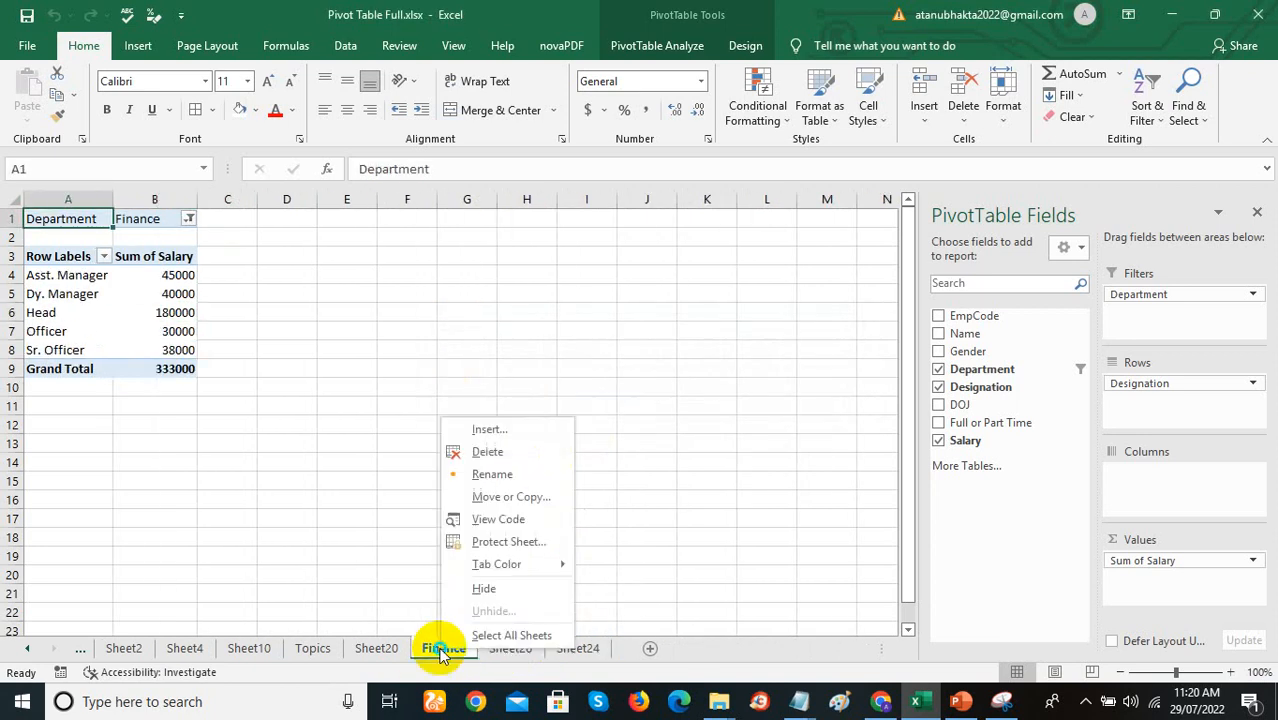
left_click(492, 450)
left_click(608, 403)
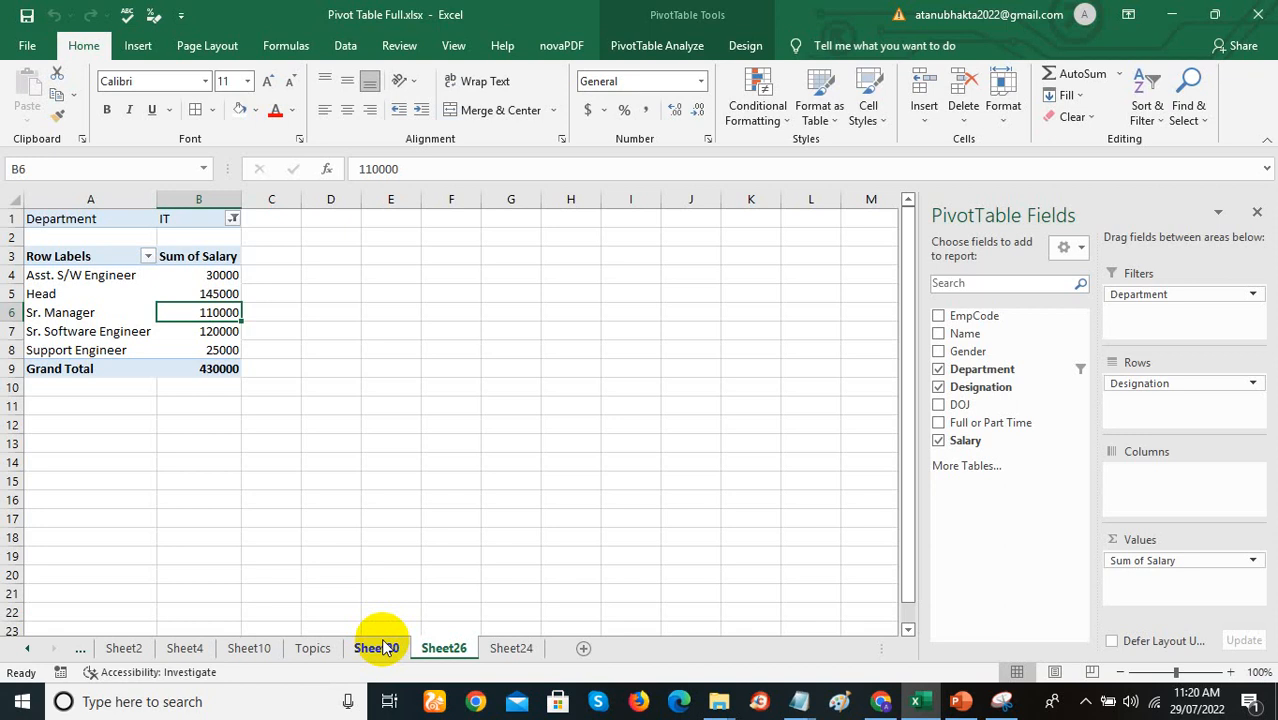
Step: On the Topics sheet, fill the topic cells from Pivot Table Basics to Show Items with no Data (B5:B10) with orange
left_click(380, 648)
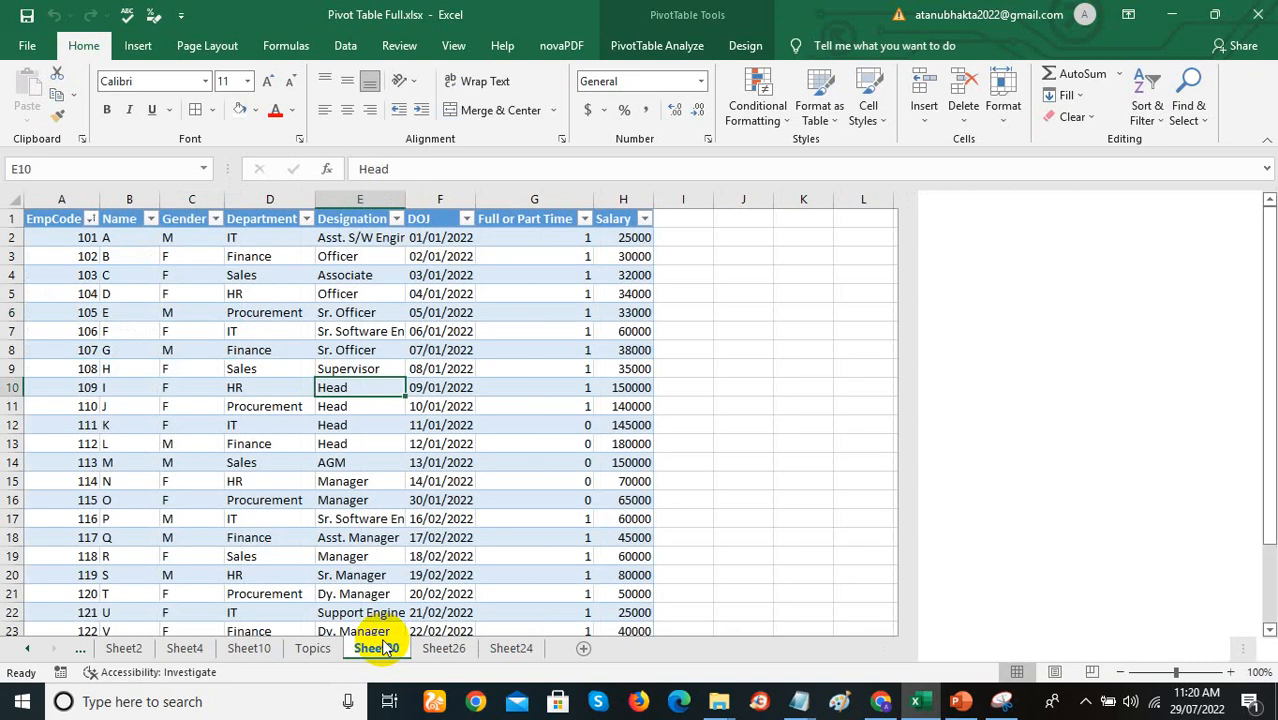
left_click(437, 650)
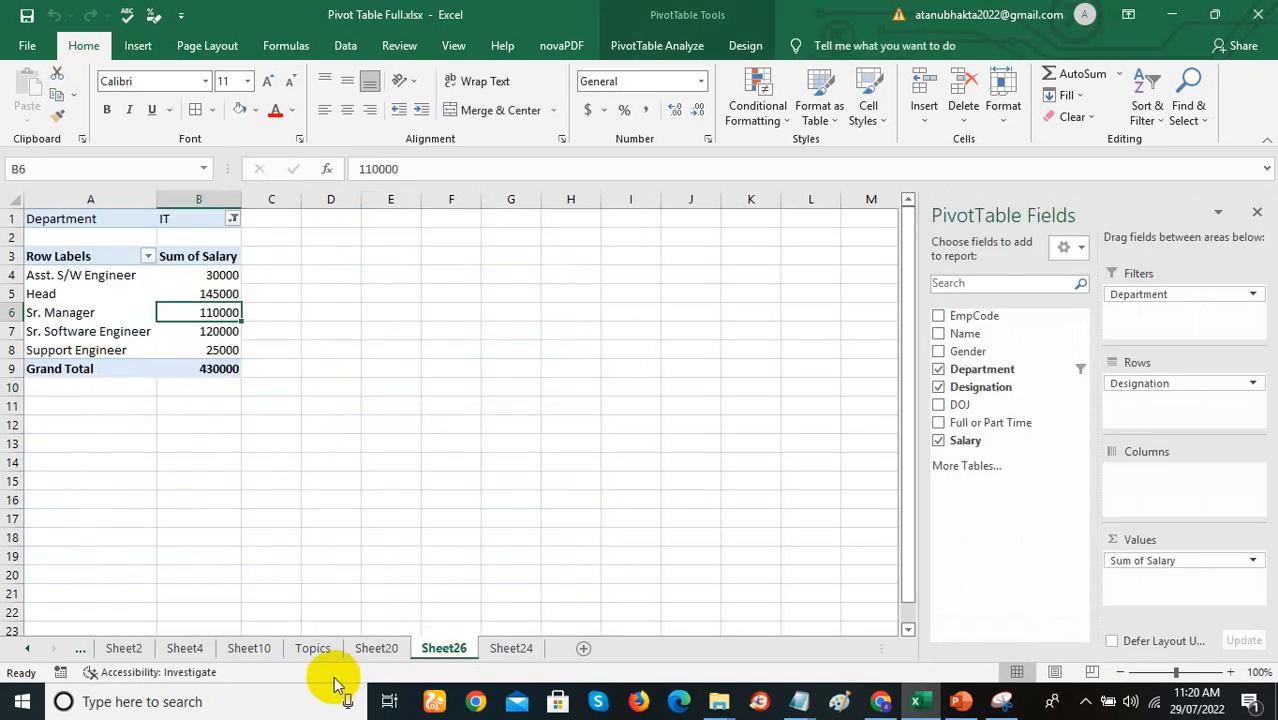
left_click(313, 650)
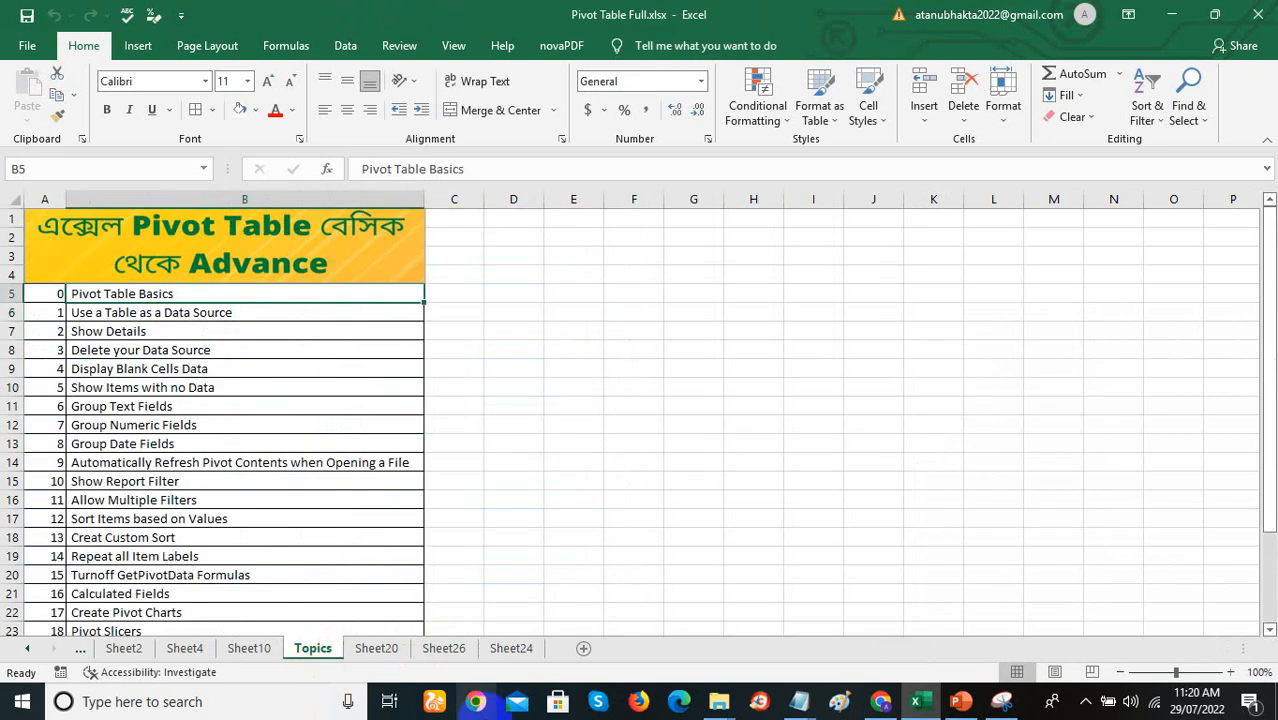
left_click(163, 333)
left_click(168, 349)
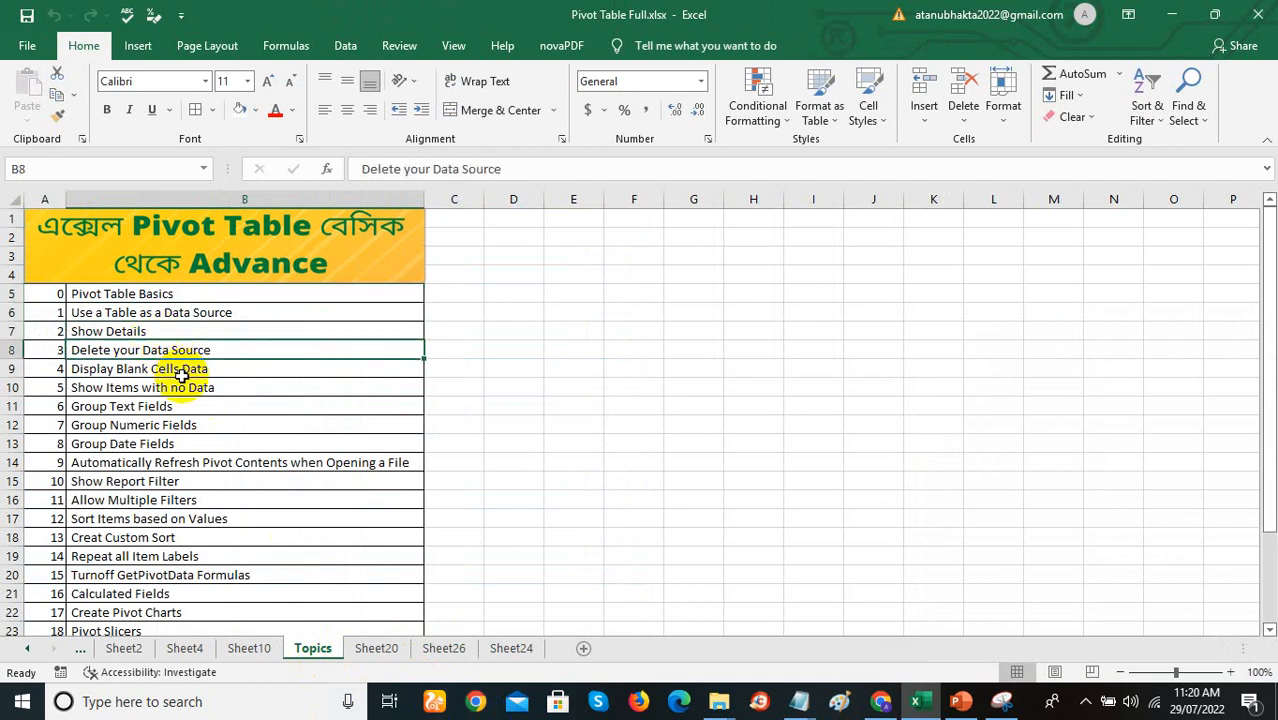
left_click(183, 372)
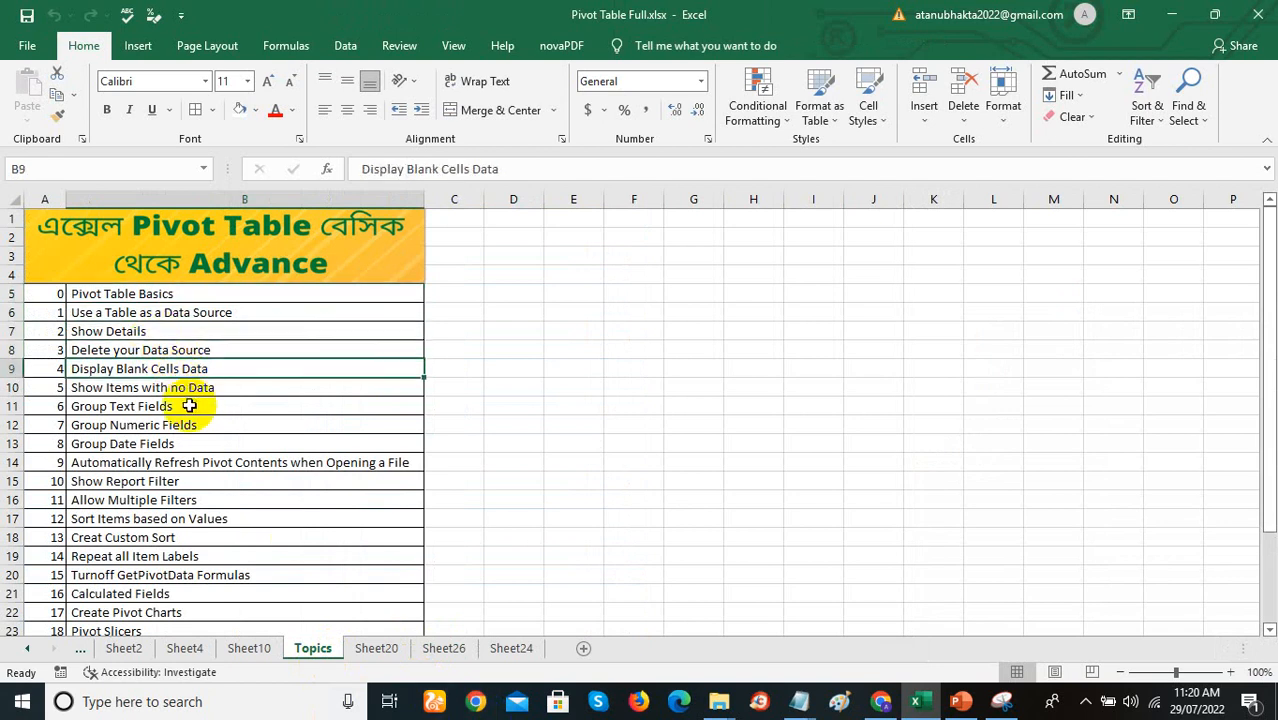
left_click_drag(177, 293, 193, 387)
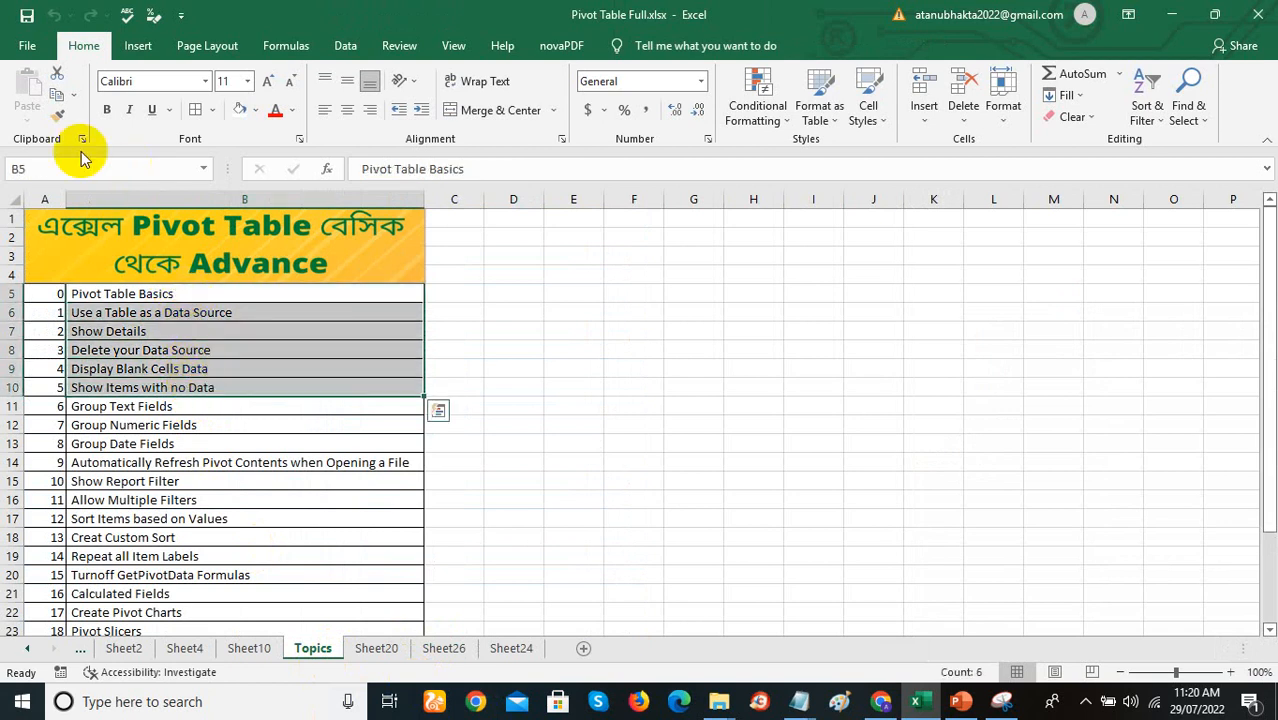
left_click(256, 111)
left_click(278, 262)
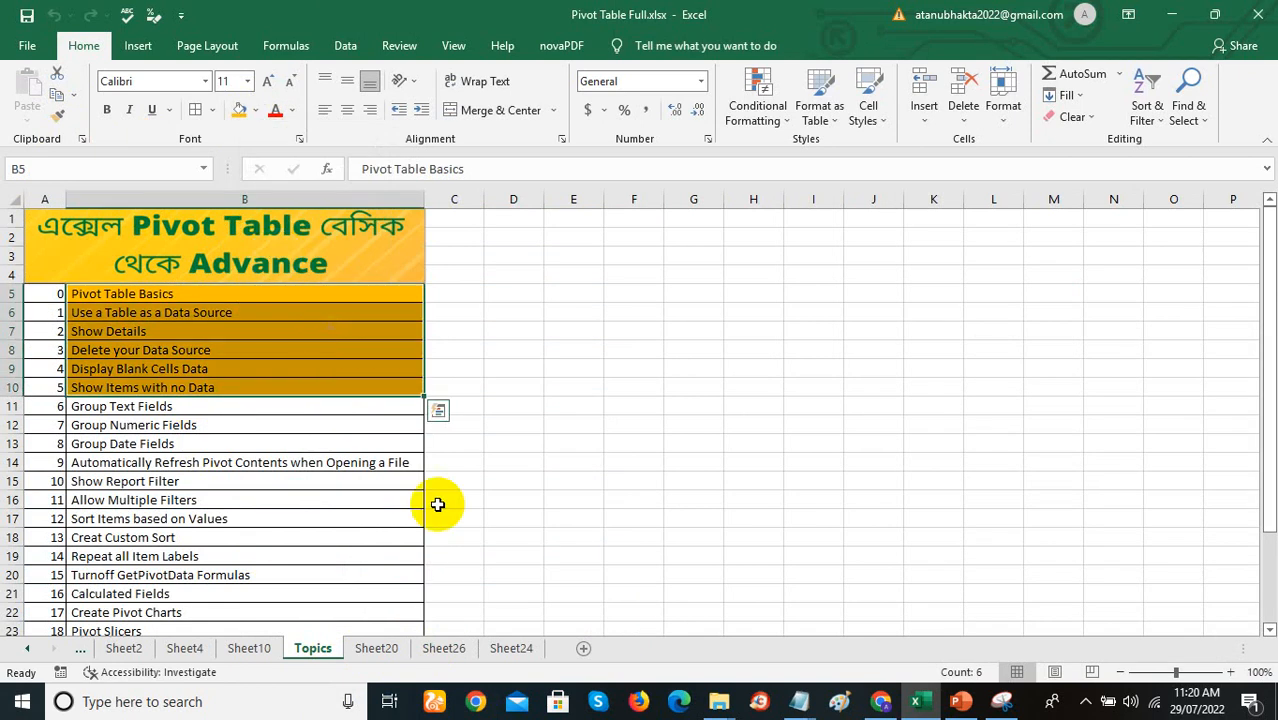
Step: Check the employee table on Sheet24 and delete the Sheet26 pivot table sheet
left_click(443, 648)
left_click(506, 650)
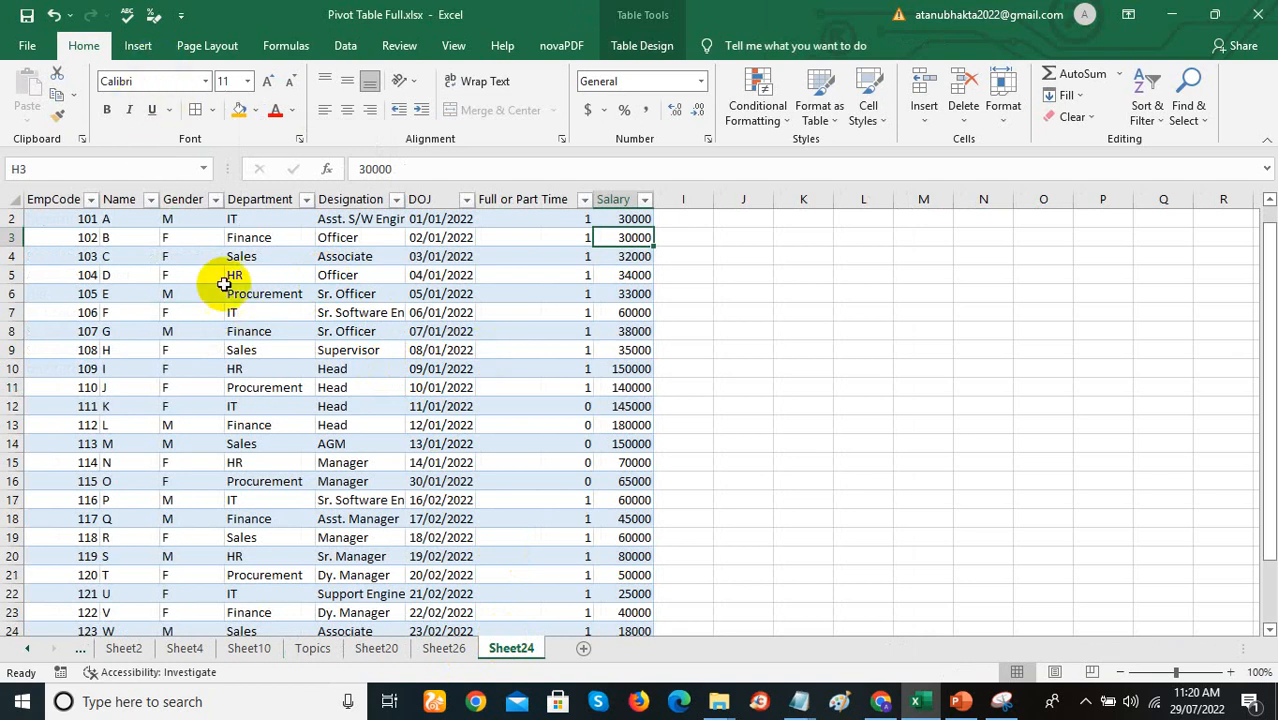
left_click(259, 292)
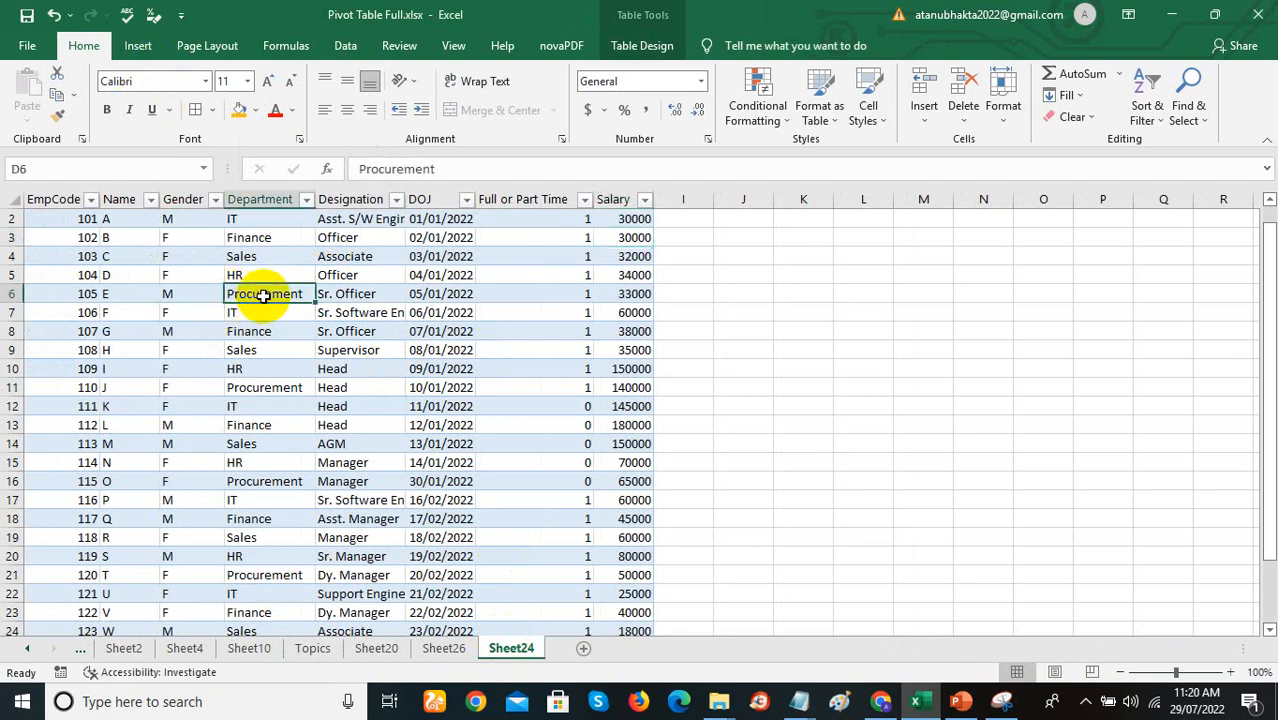
left_click(438, 650)
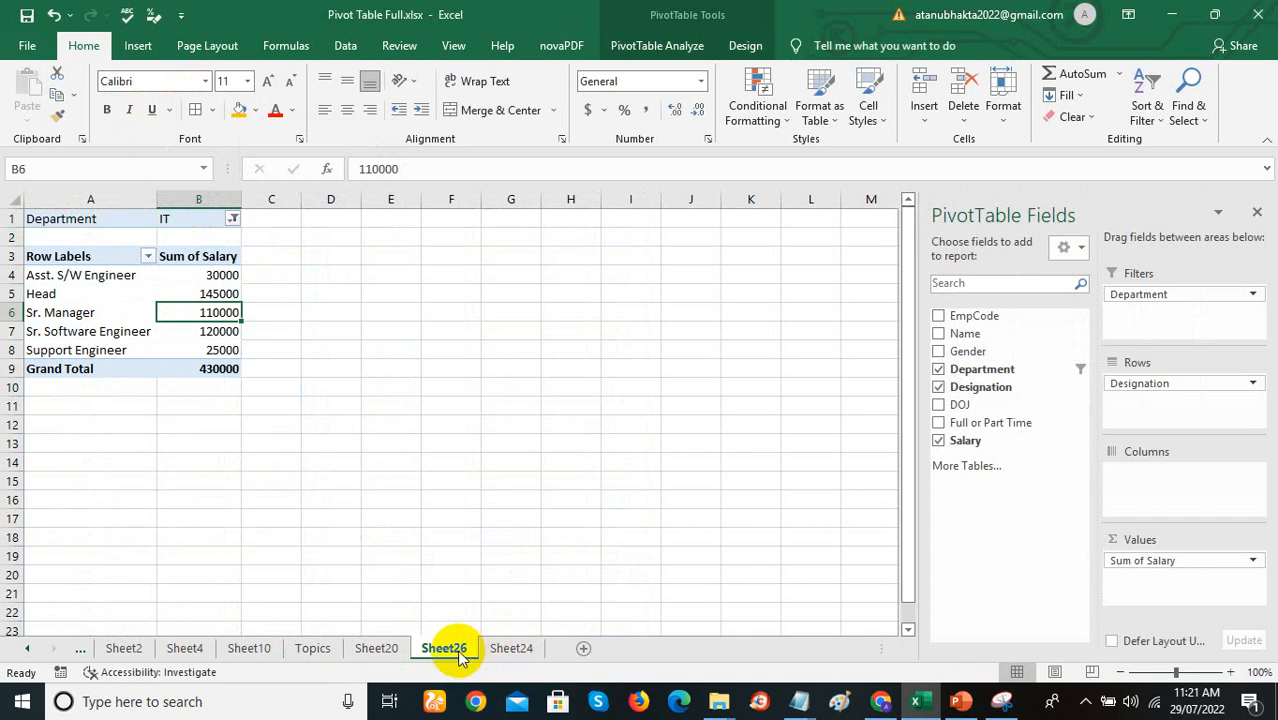
right_click(458, 652)
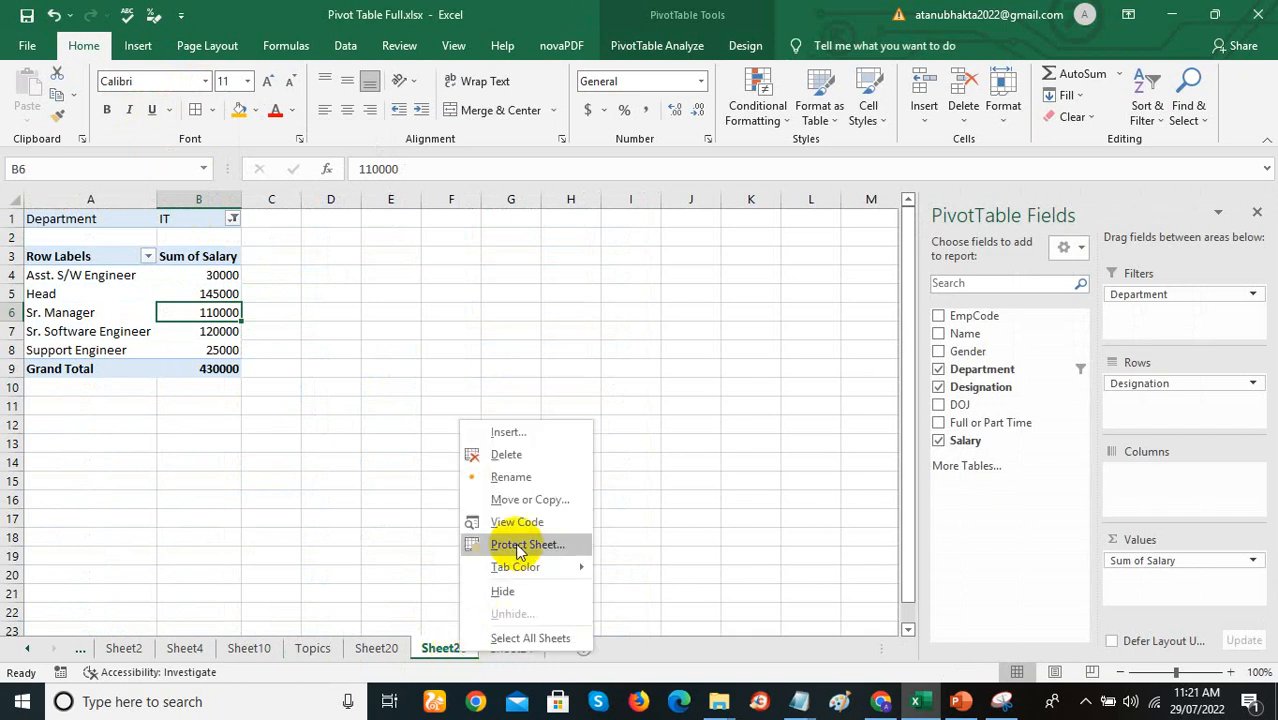
left_click(528, 457)
left_click(608, 402)
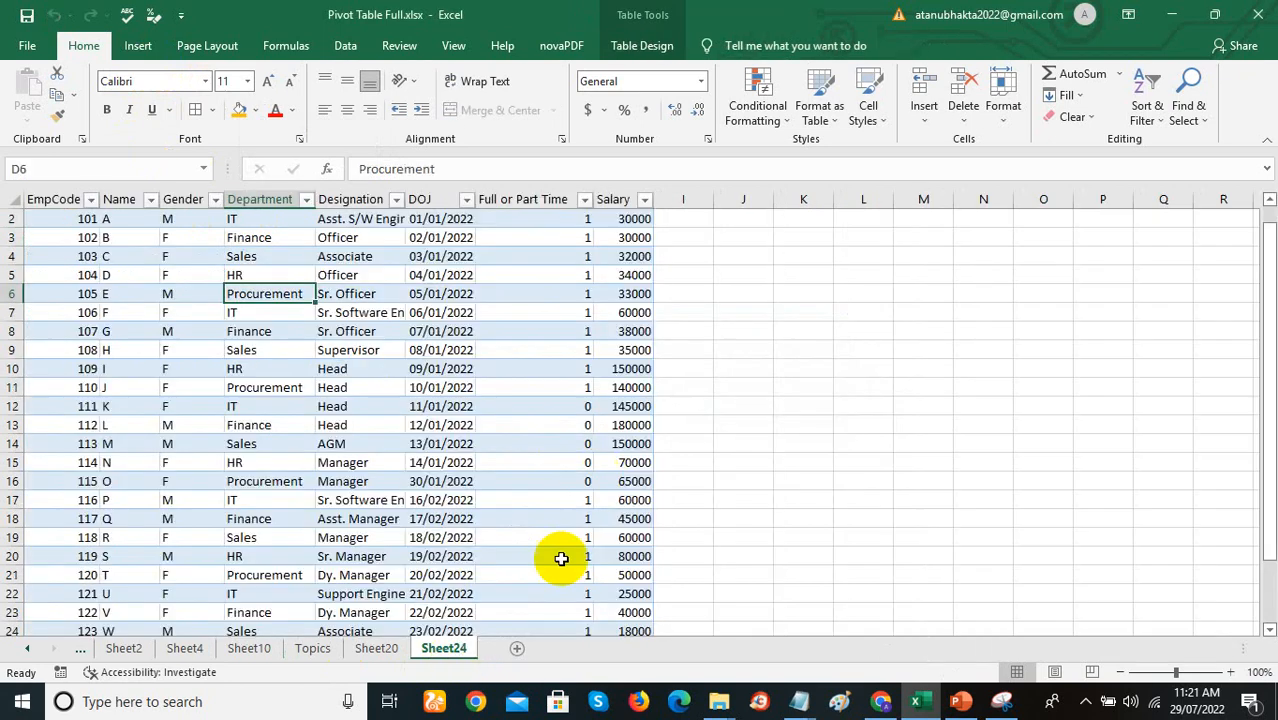
Step: Insert a pivot table on a new worksheet from the Salary table on Sheet24
left_click(138, 45)
left_click(40, 124)
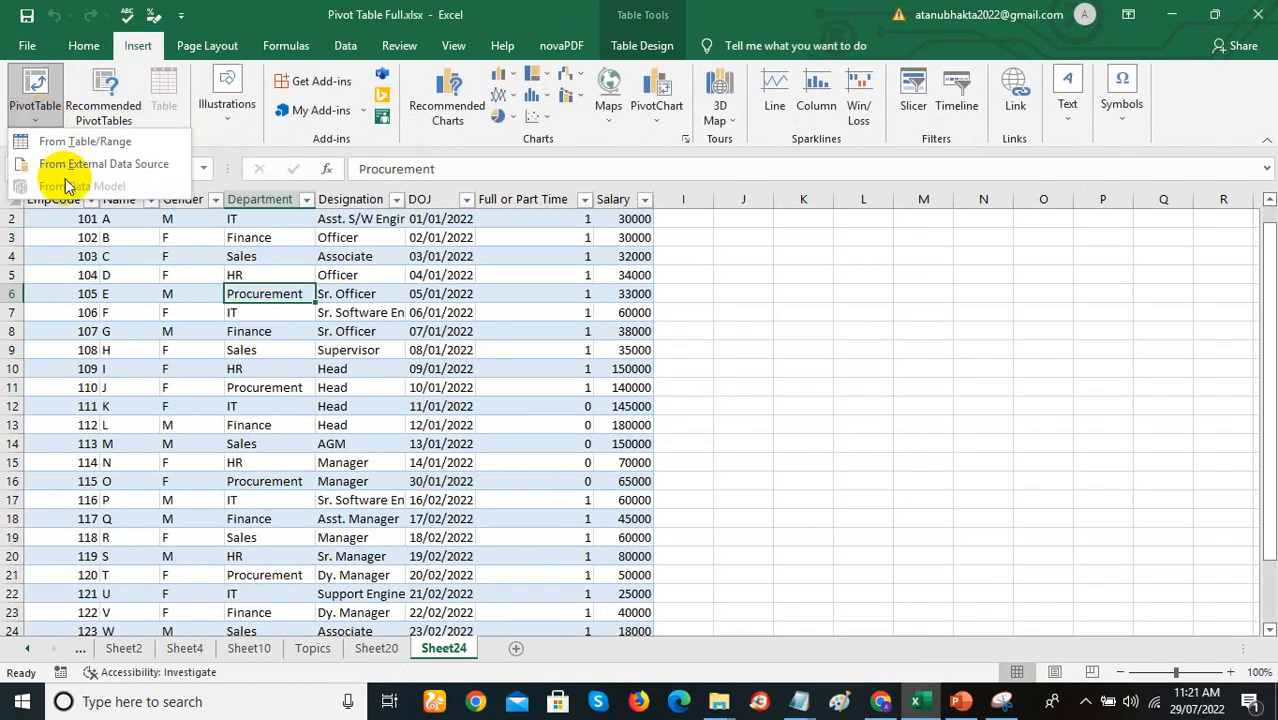
left_click(84, 143)
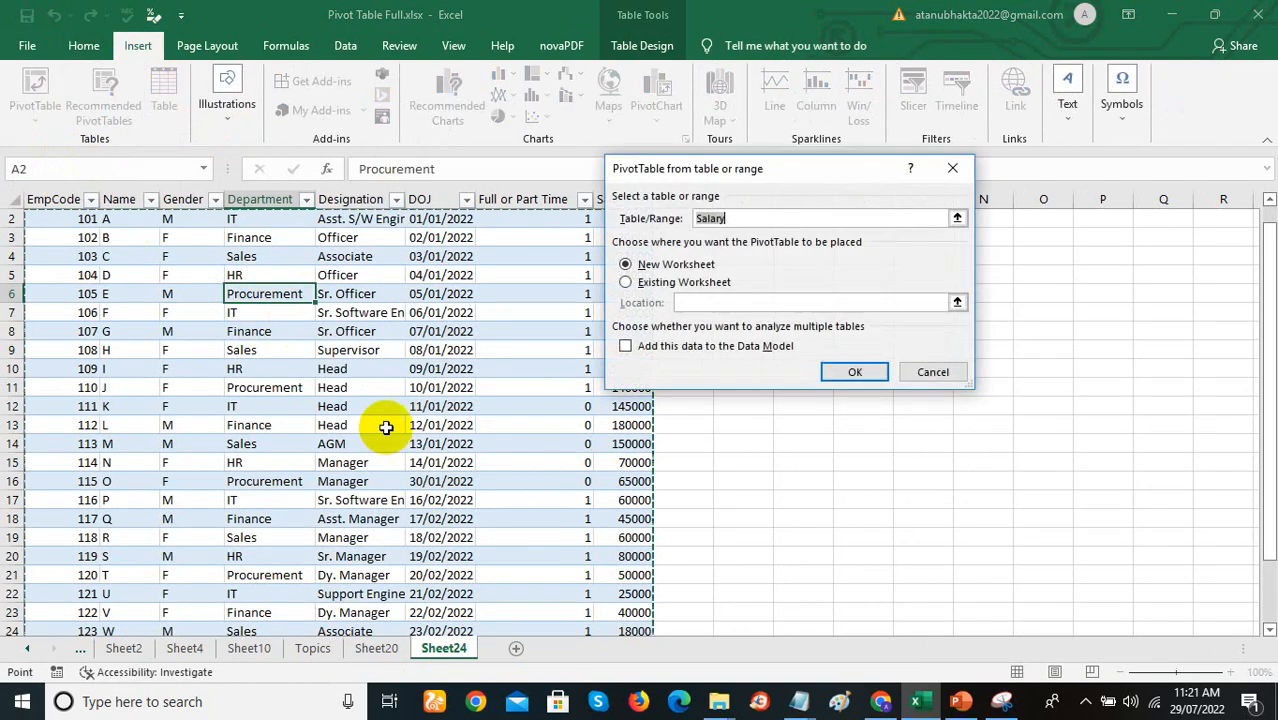
left_click(843, 372)
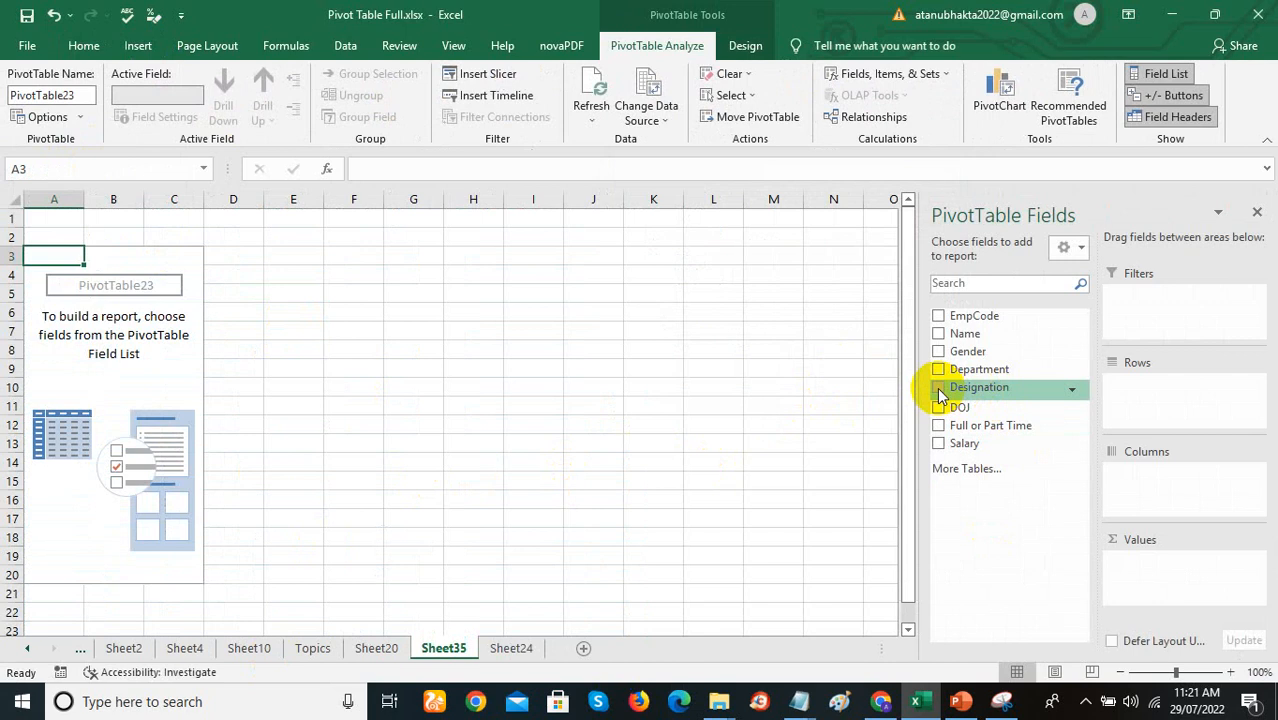
Step: Add Designation as rows and Sum of Salary as values to the new pivot table, and close the field list
left_click(938, 389)
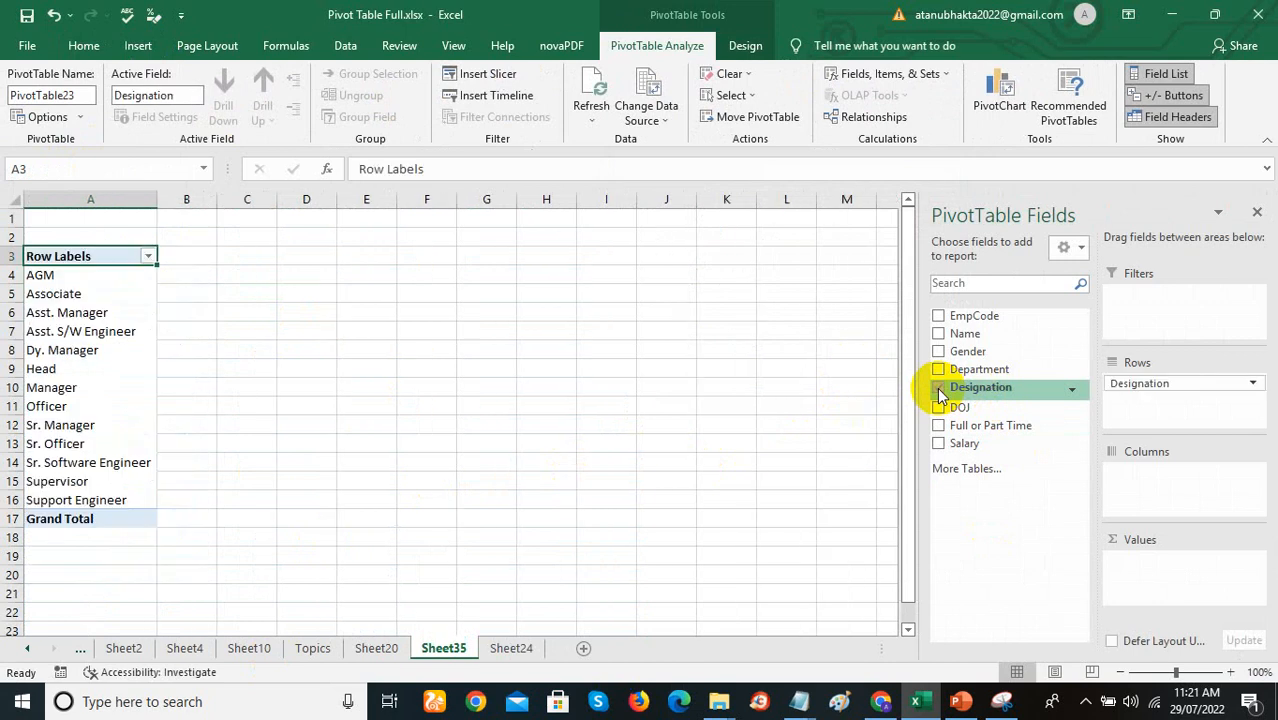
left_click(938, 441)
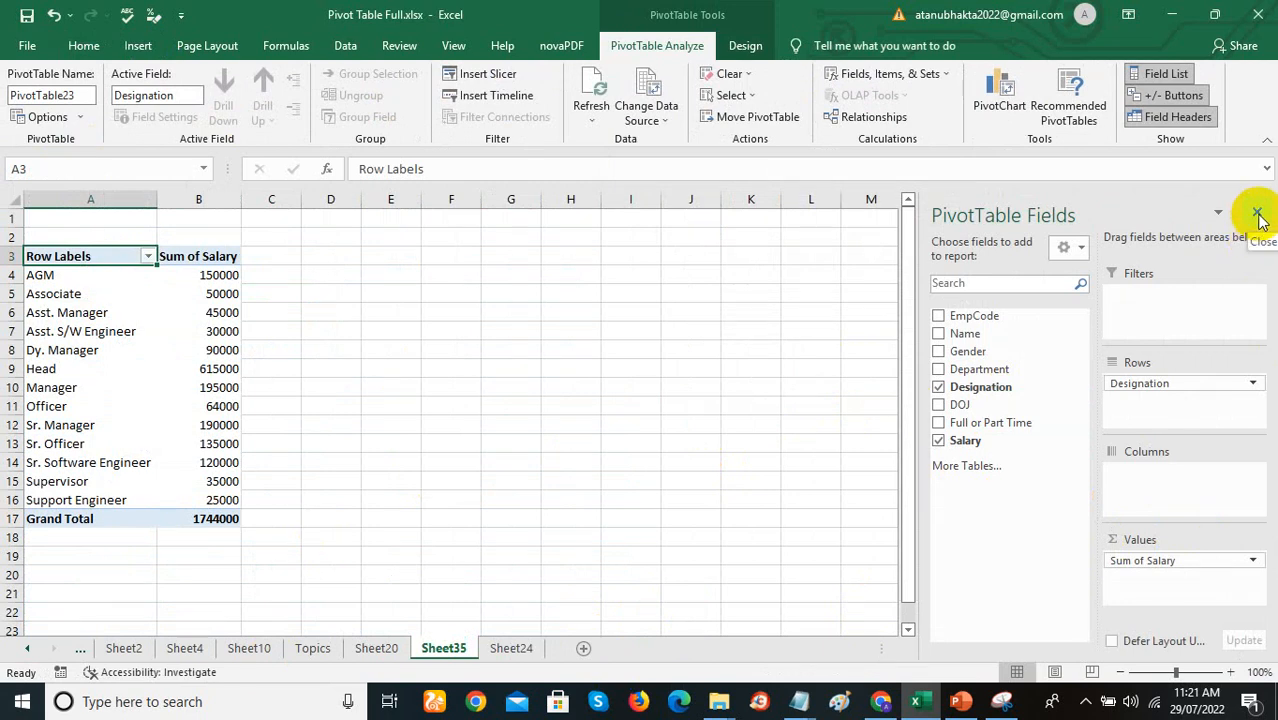
left_click(1257, 216)
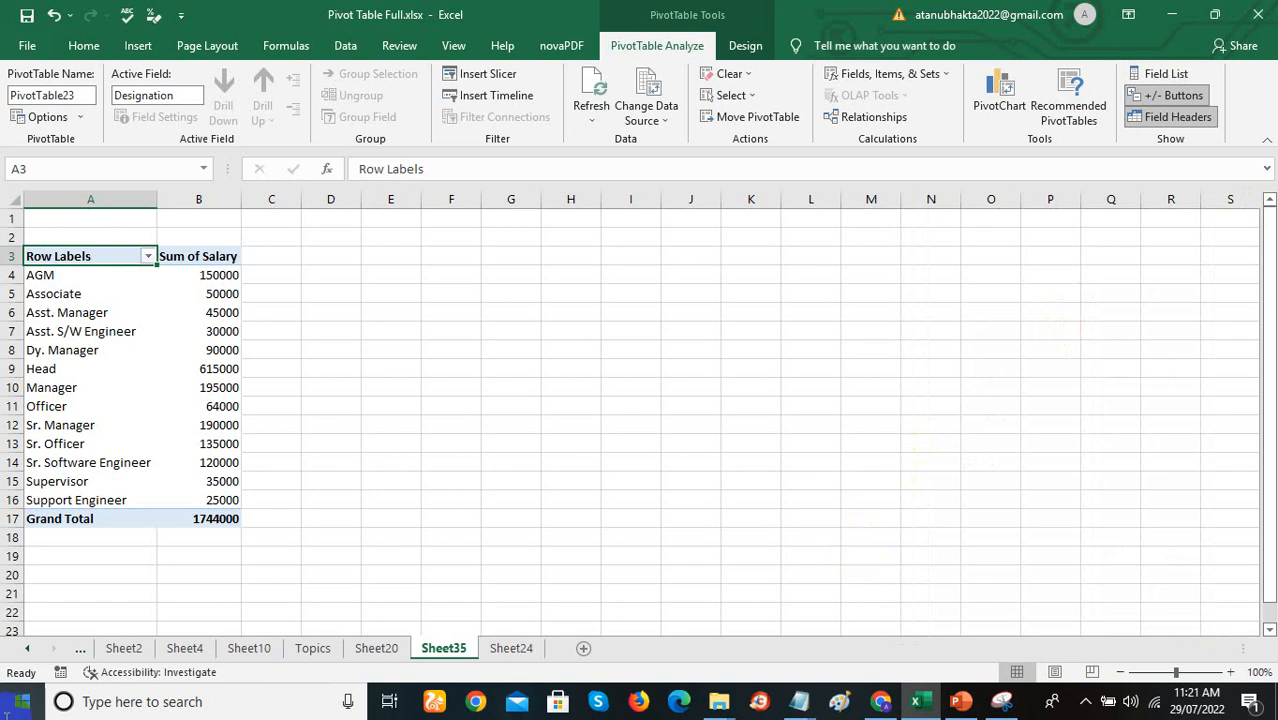
Step: Group the AGM, Head and Sr. Manager designations in the pivot table's row labels and select the new group's label
left_click(66, 275)
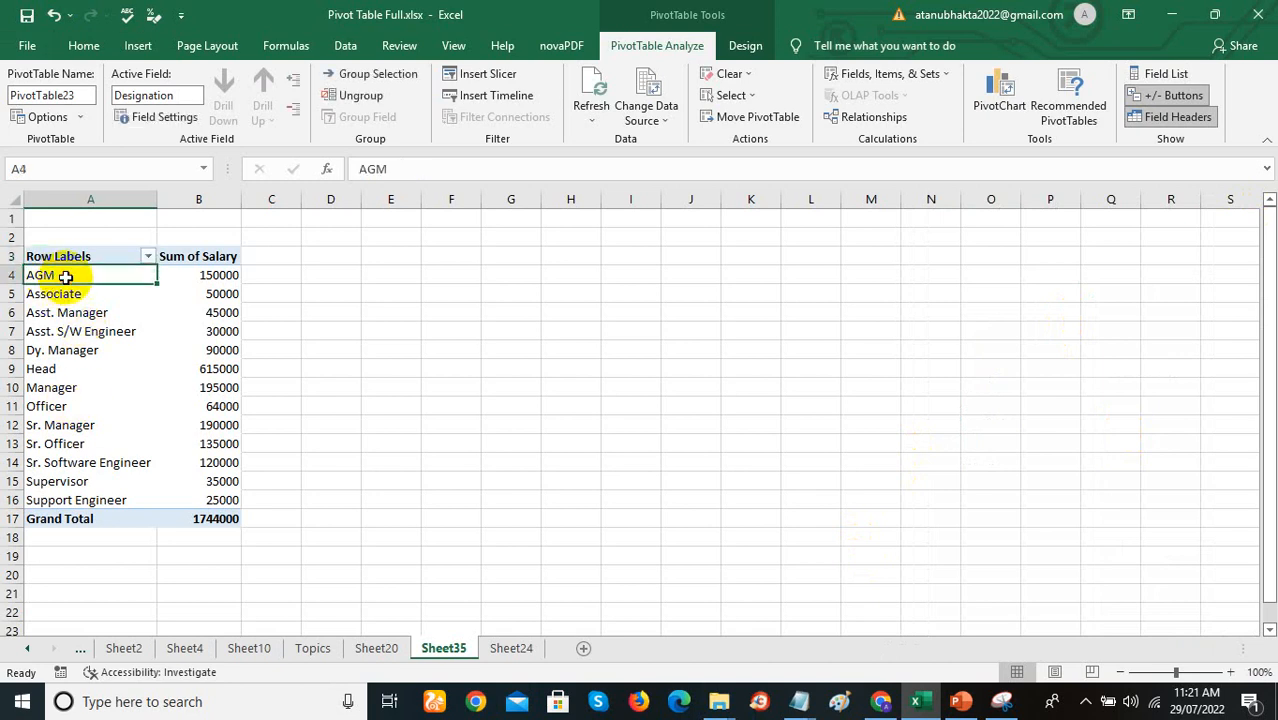
left_click(75, 375, "ctrl")
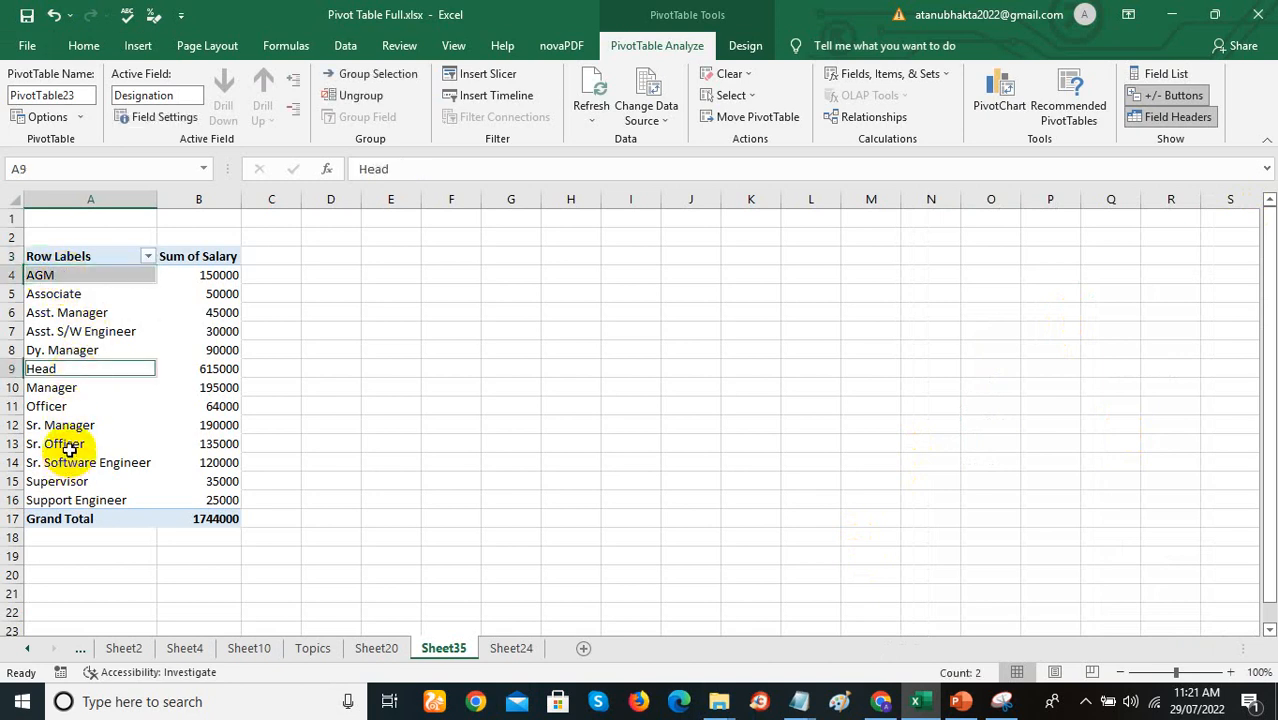
left_click(76, 424, "ctrl")
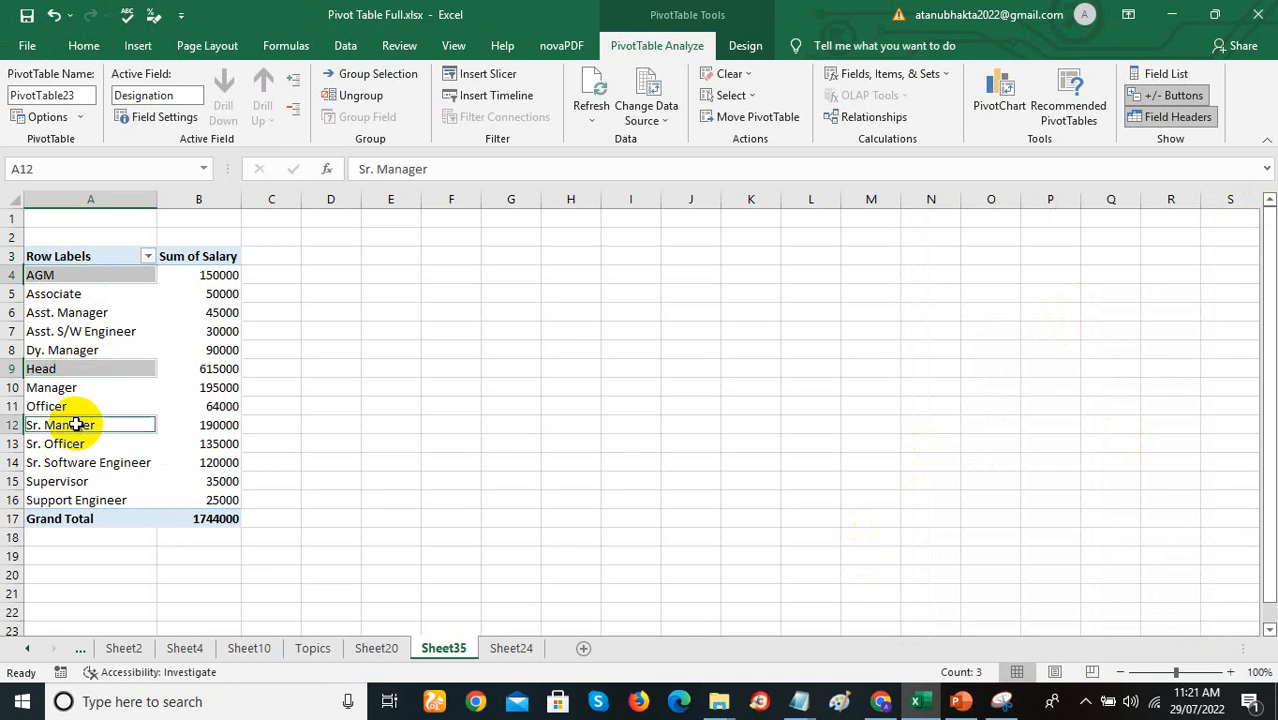
right_click(77, 423)
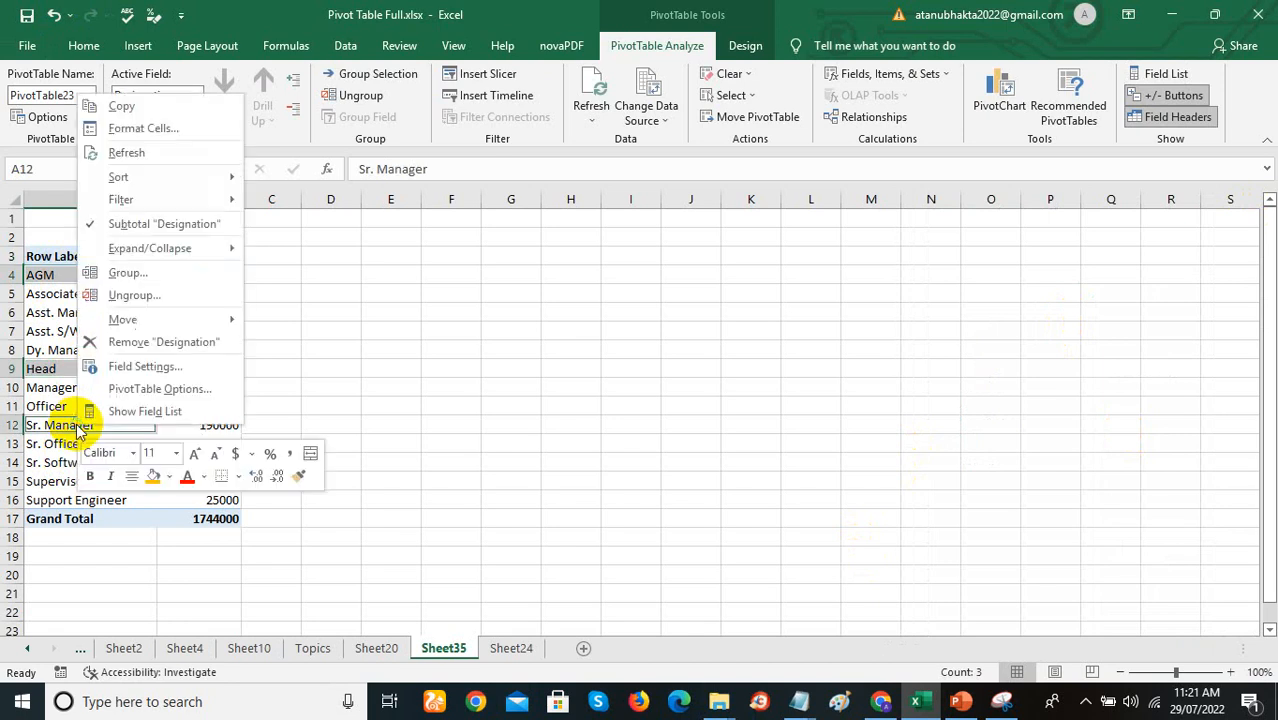
left_click(130, 273)
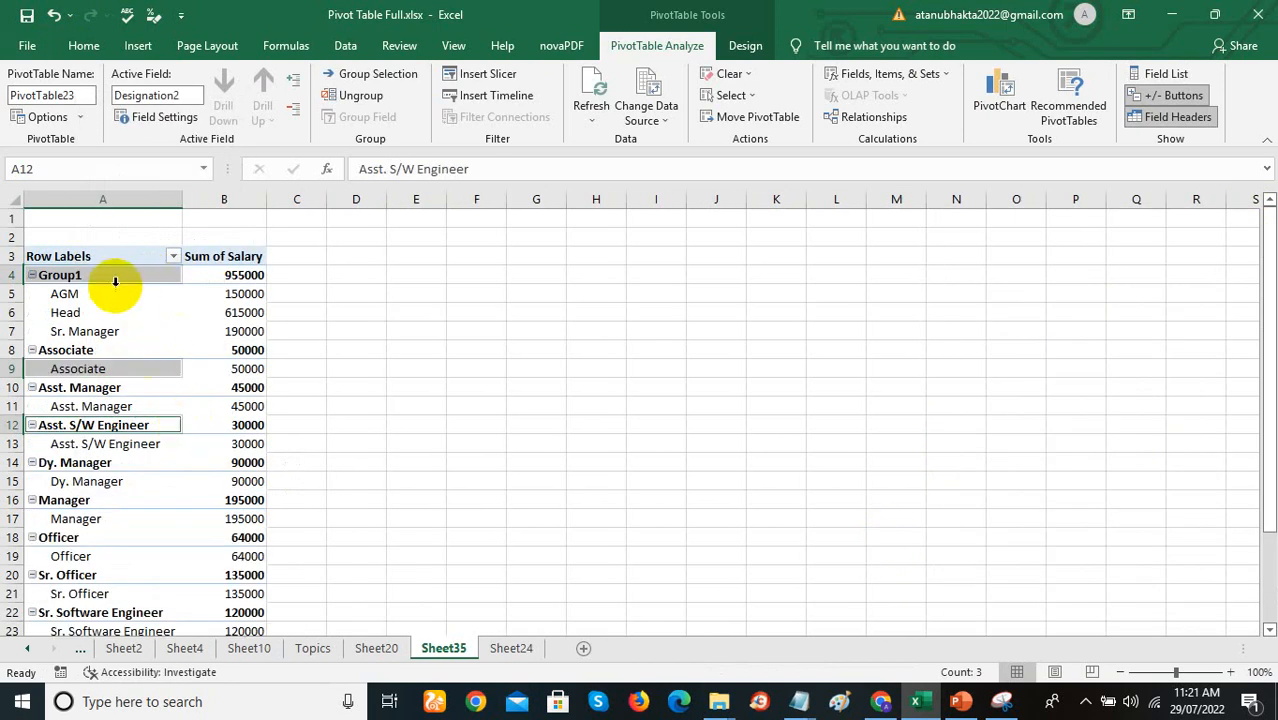
left_click(114, 276)
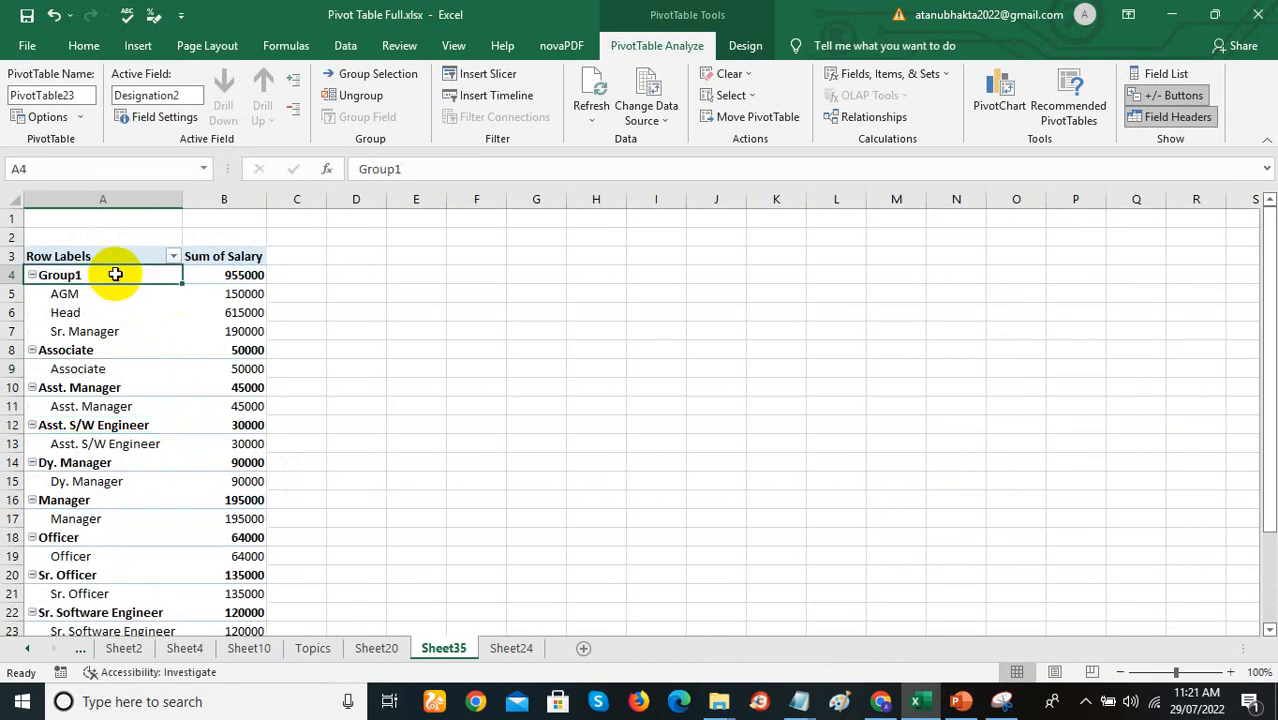
Step: Rename the group containing AGM, Head and Sr. Manager as Top
double_click(381, 171)
type("Top")
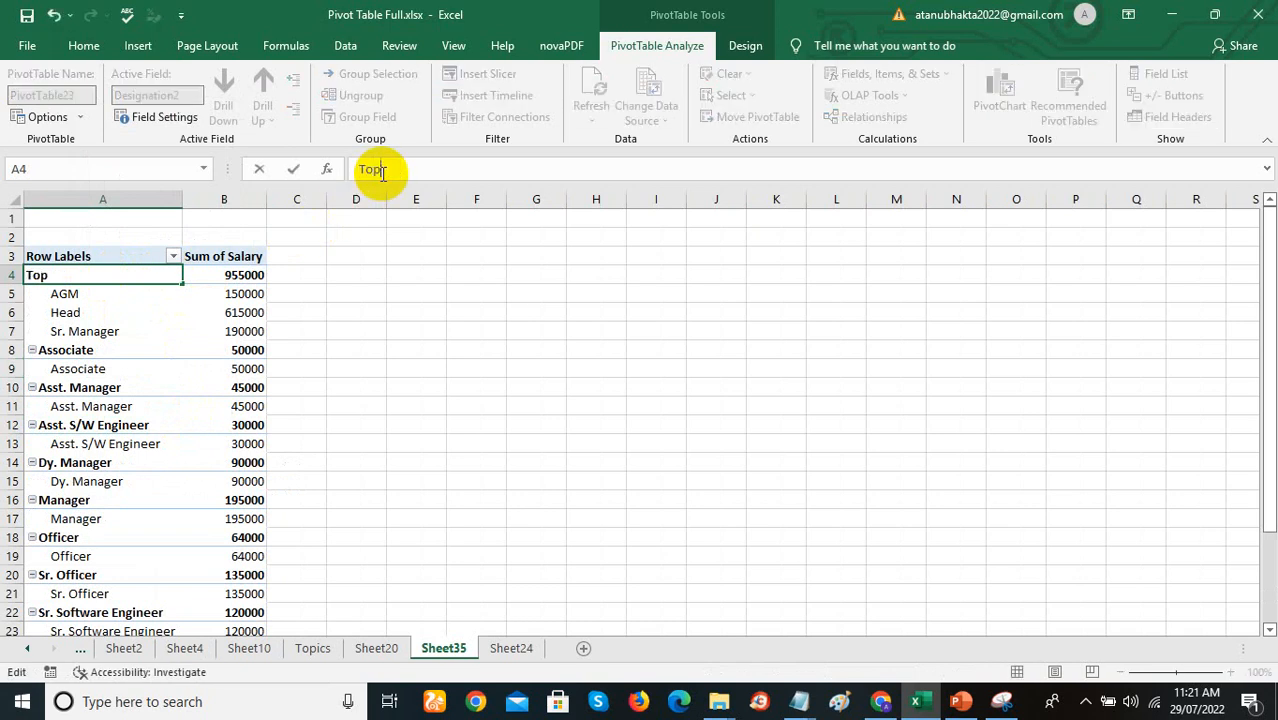
key("Return")
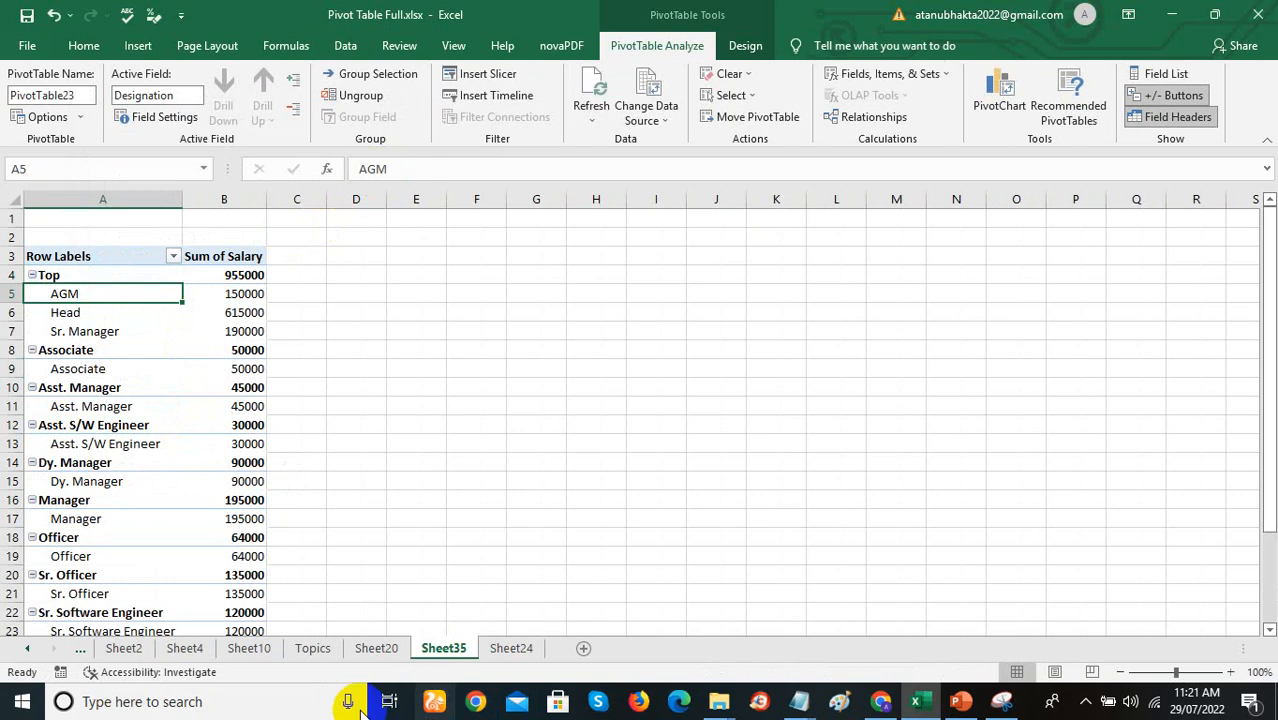
Step: Group the Manager, Dy. Manager and Asst. Manager designations in the pivot table's row labels
left_click(89, 518)
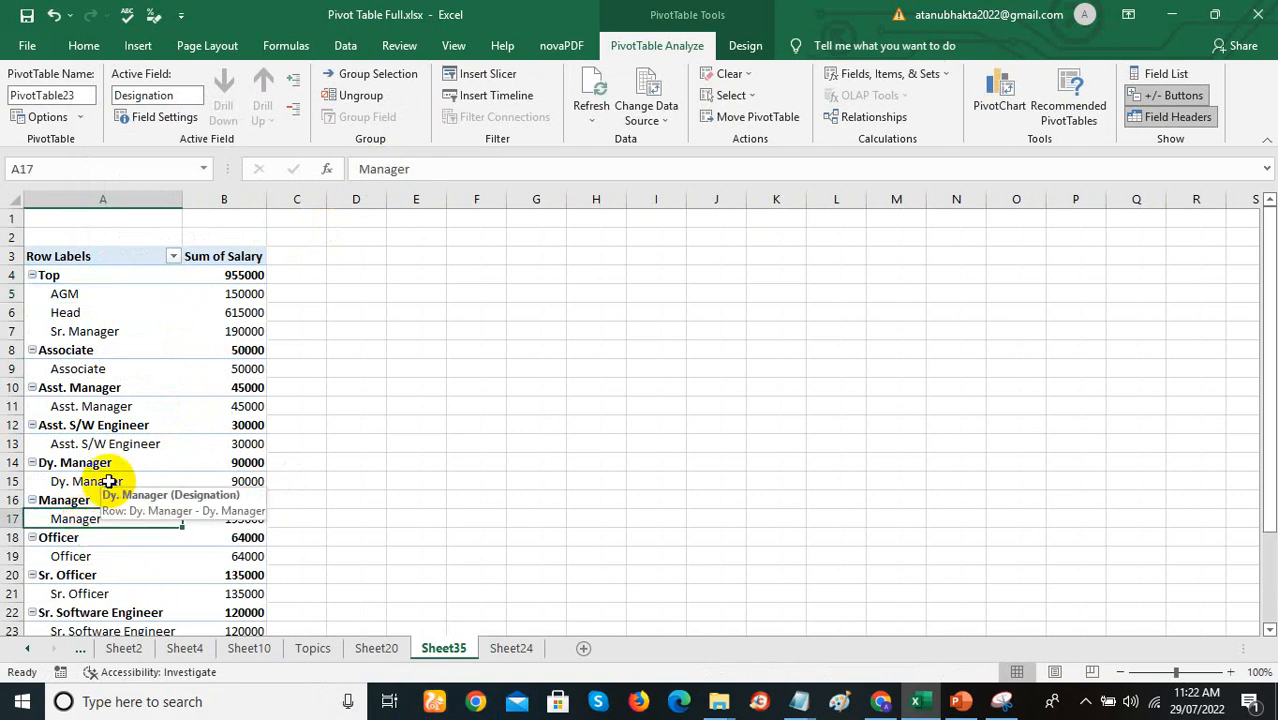
left_click(108, 481, "ctrl")
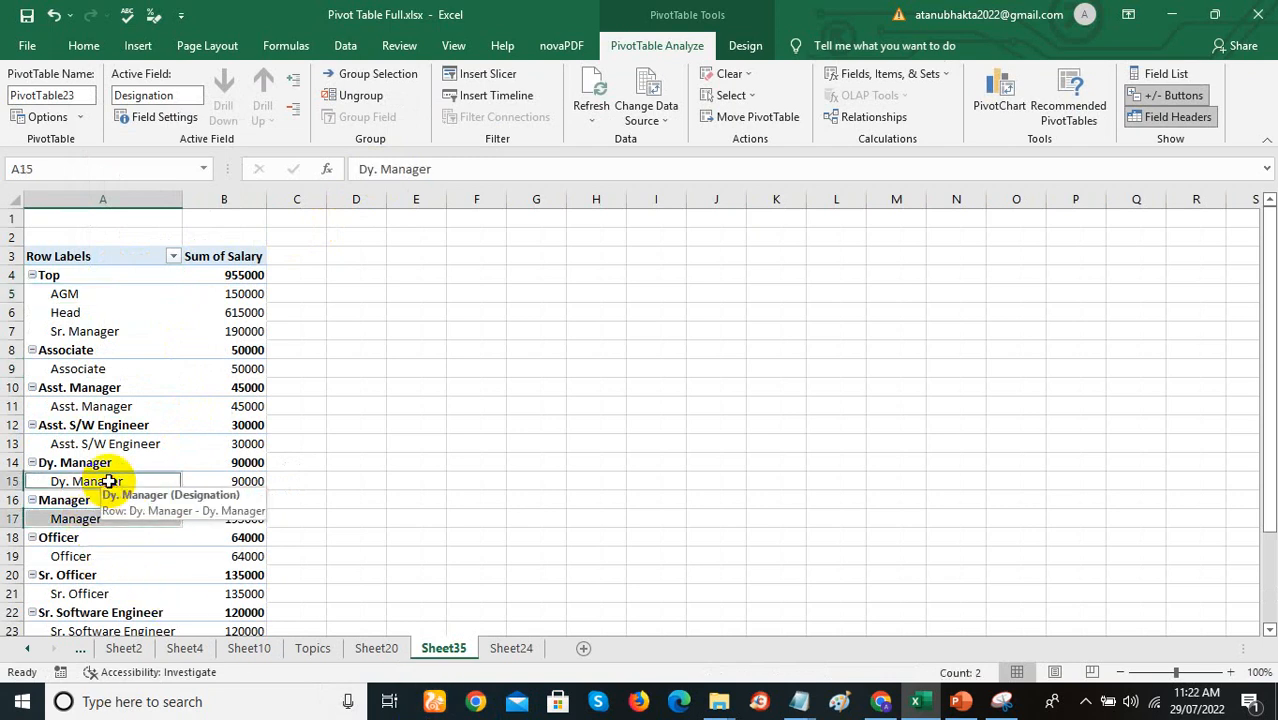
left_click(108, 406, "ctrl")
right_click(110, 410)
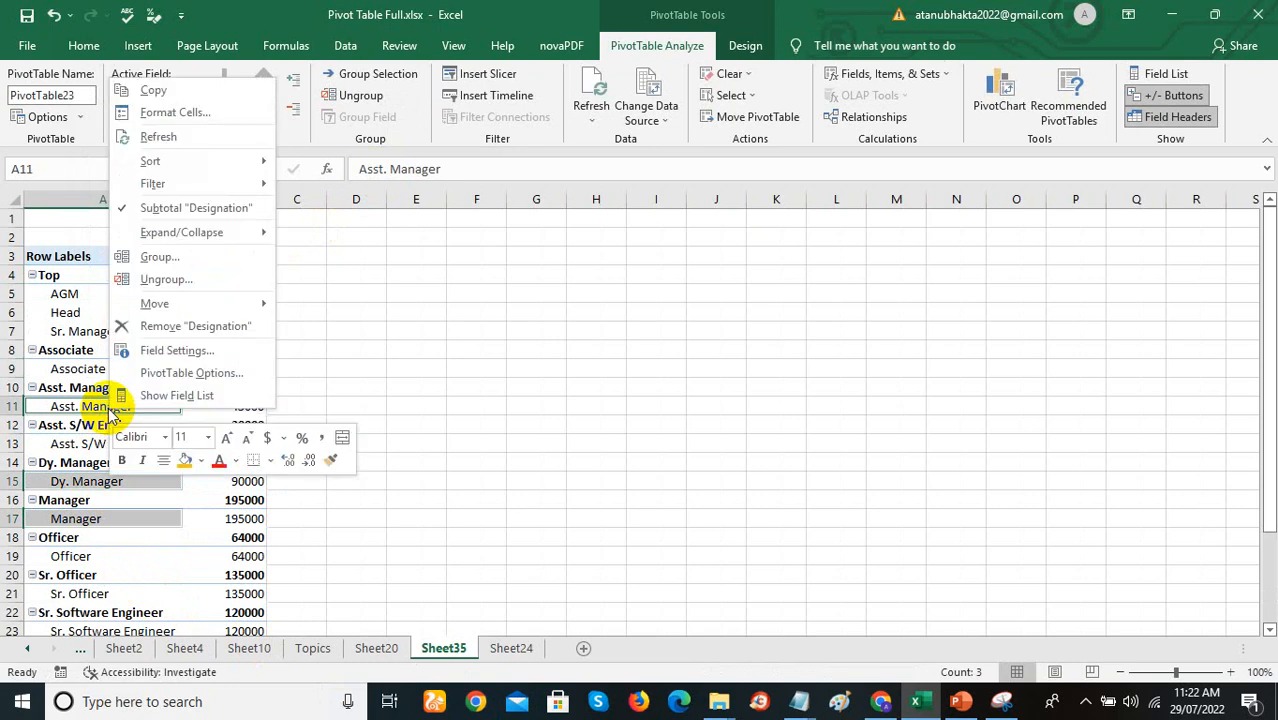
left_click(158, 257)
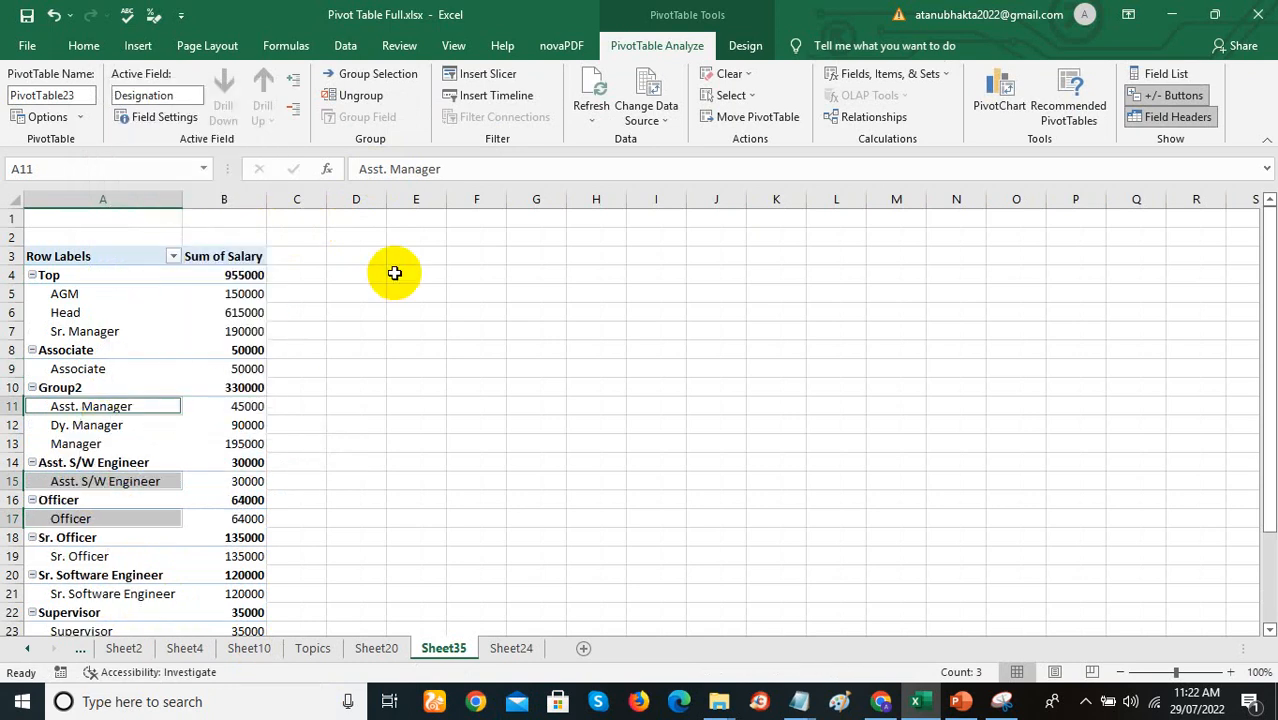
Step: Rename the group containing Asst. Manager, Dy. Manager and Manager as Mid
left_click(65, 388)
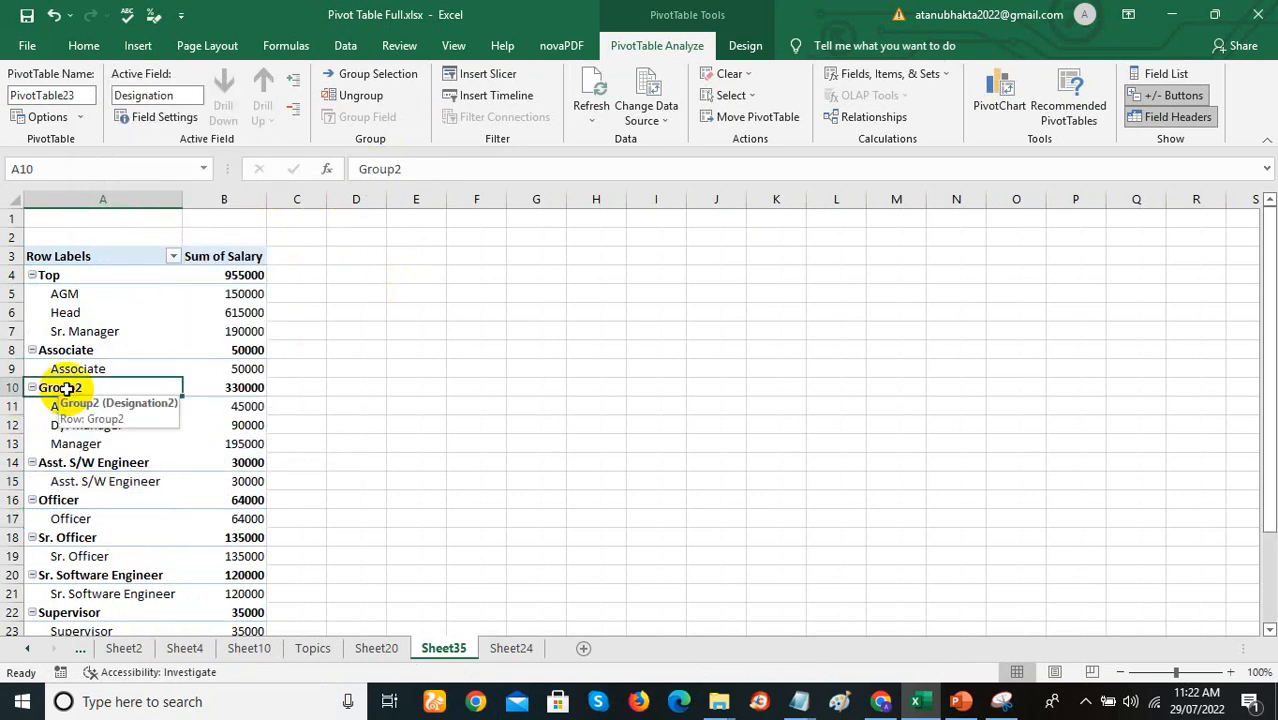
double_click(416, 172)
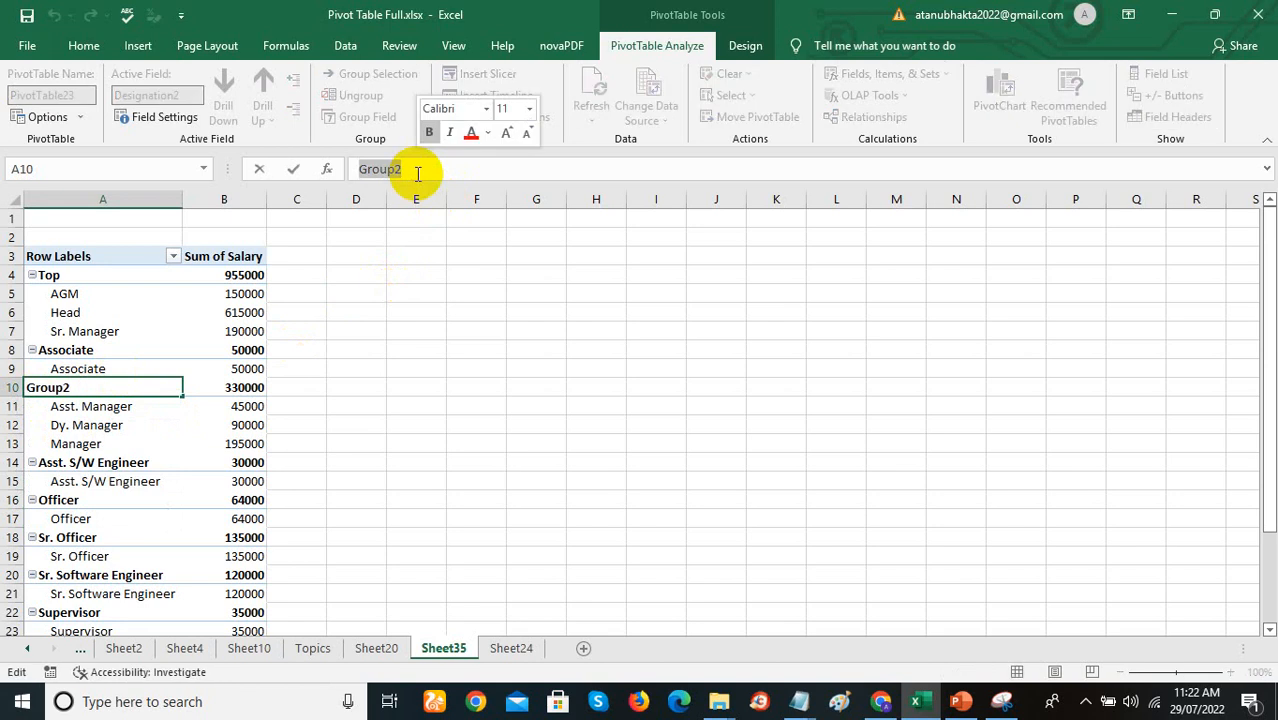
type("Manager")
type("Mid")
key("Return")
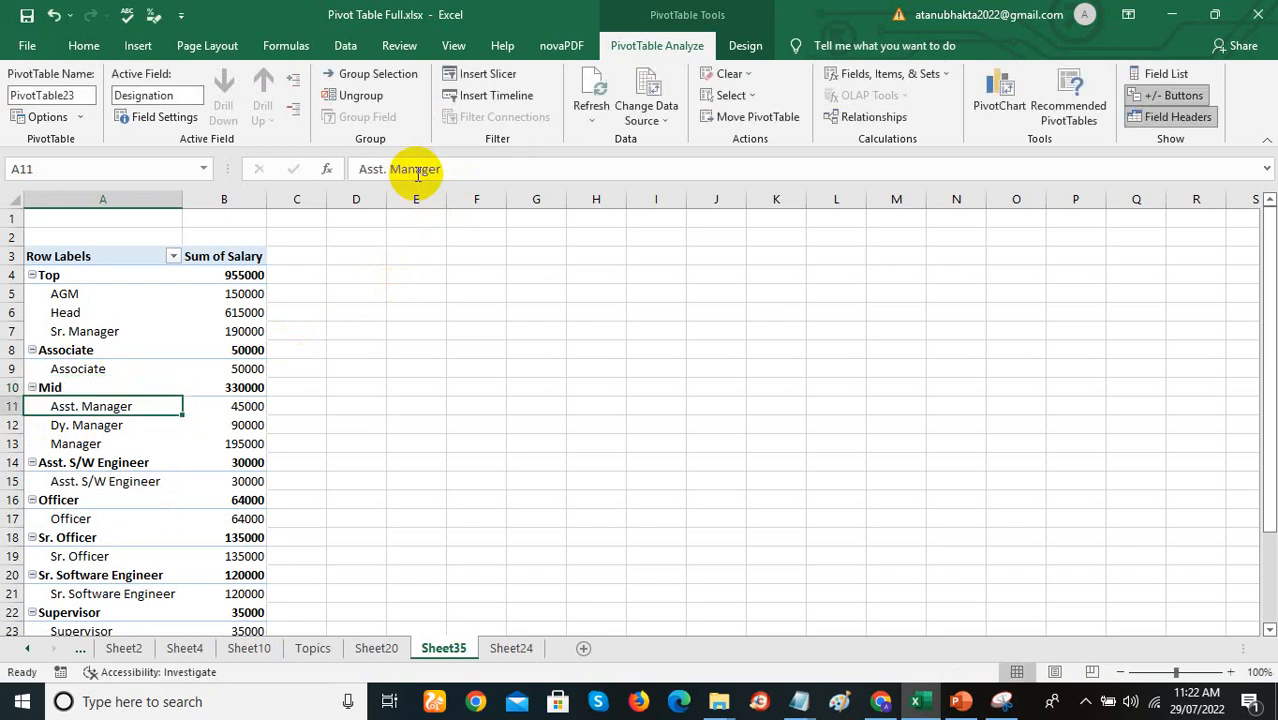
Step: Group the Asst. S/W Engineer, Officer, Sr. Officer, Sr. Software Engineer, Supervisor and Support Engineer designations in the row labels
left_click(60, 482)
left_click(70, 519, "ctrl")
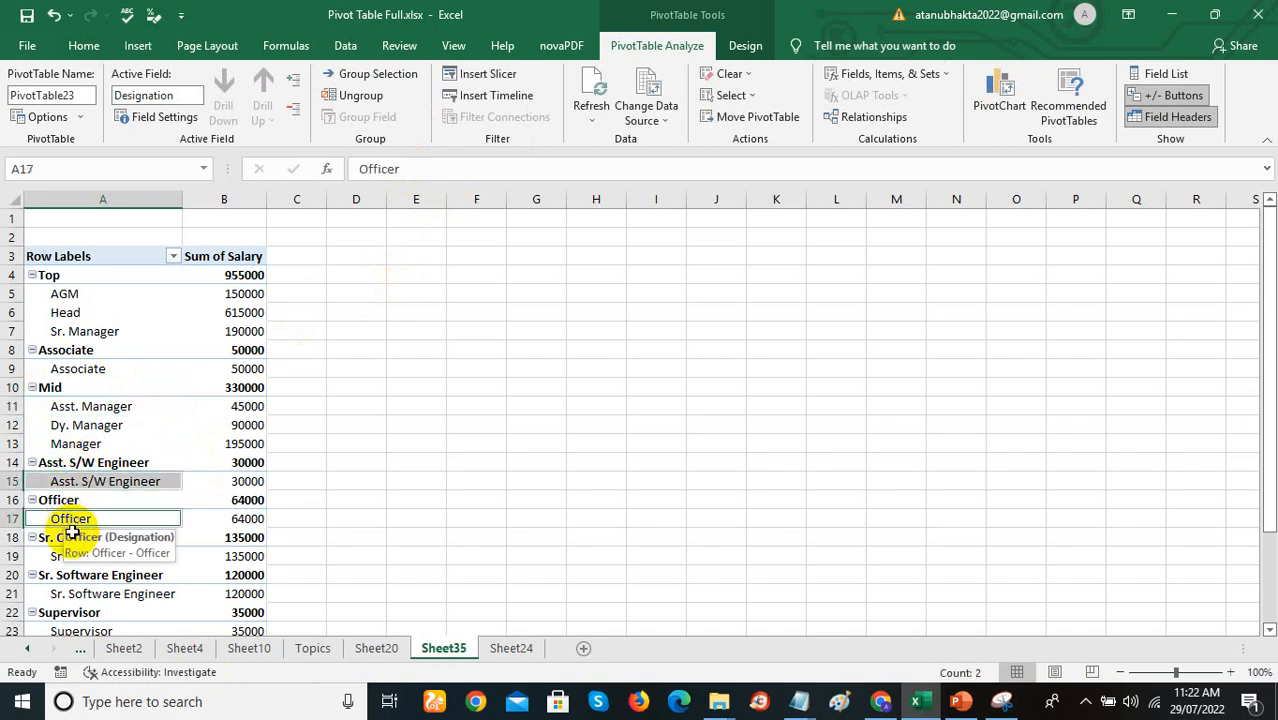
left_click(78, 553, "ctrl")
scroll(1265, 405, "down", 2)
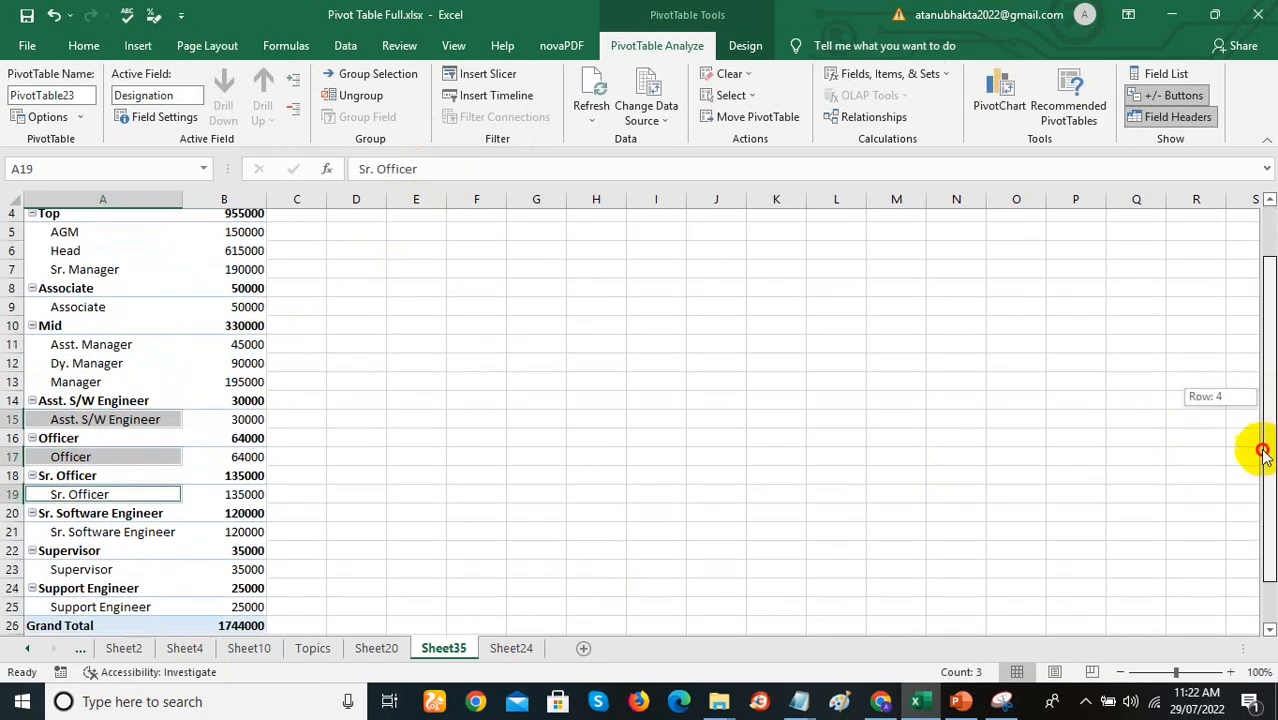
left_click(88, 484, "ctrl")
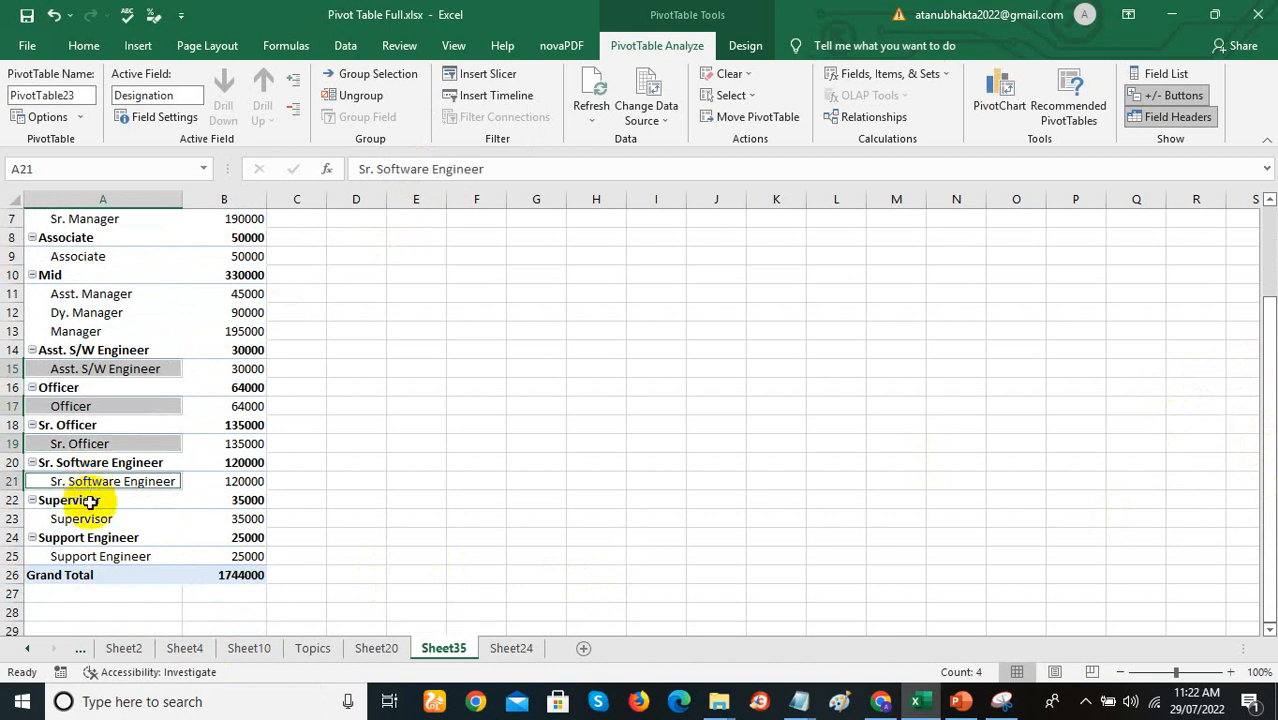
left_click(93, 520, "ctrl")
left_click(107, 555, "ctrl")
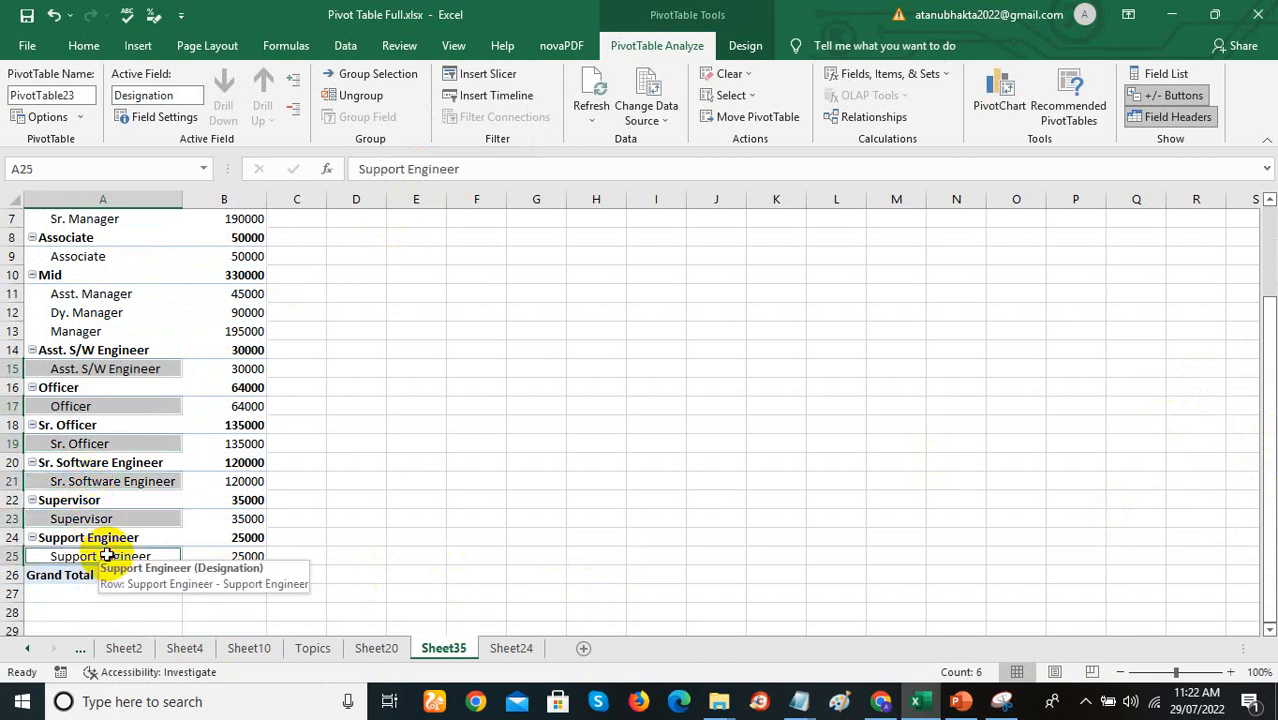
right_click(107, 555)
left_click(160, 404)
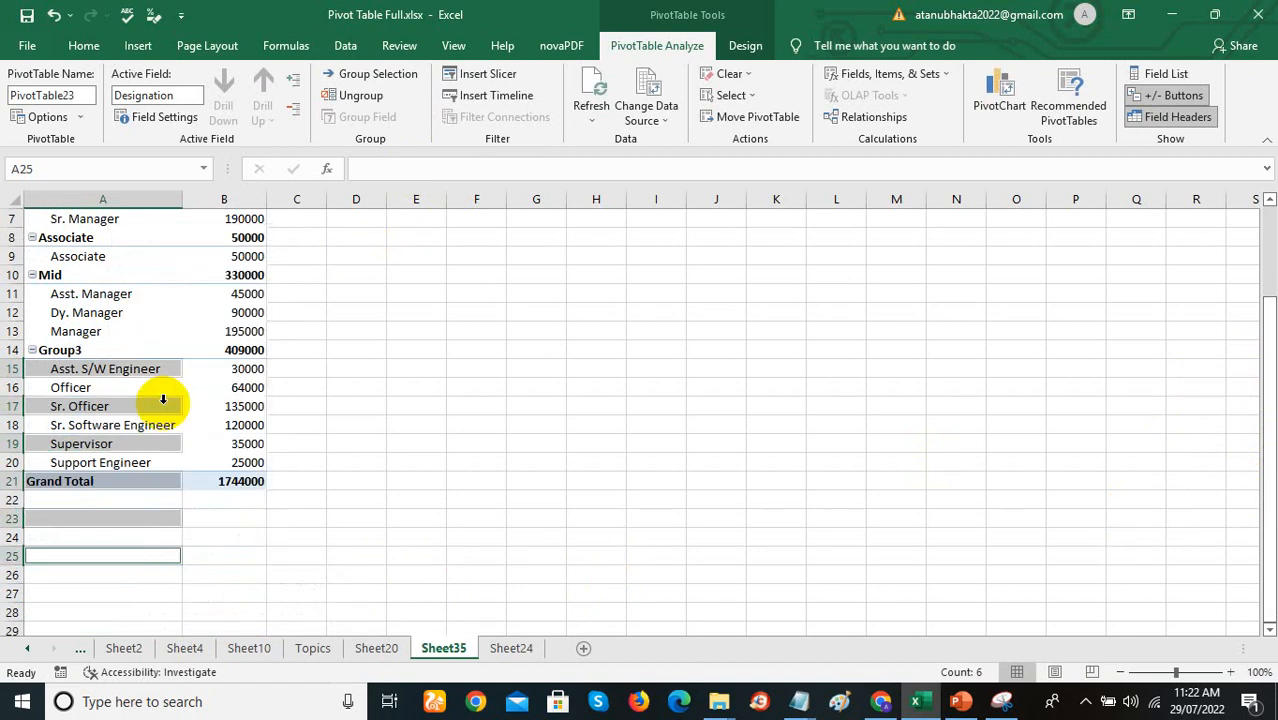
Step: Rename the group running from Asst. S/W Engineer to Support Engineer as Others
left_click(88, 351)
double_click(381, 169)
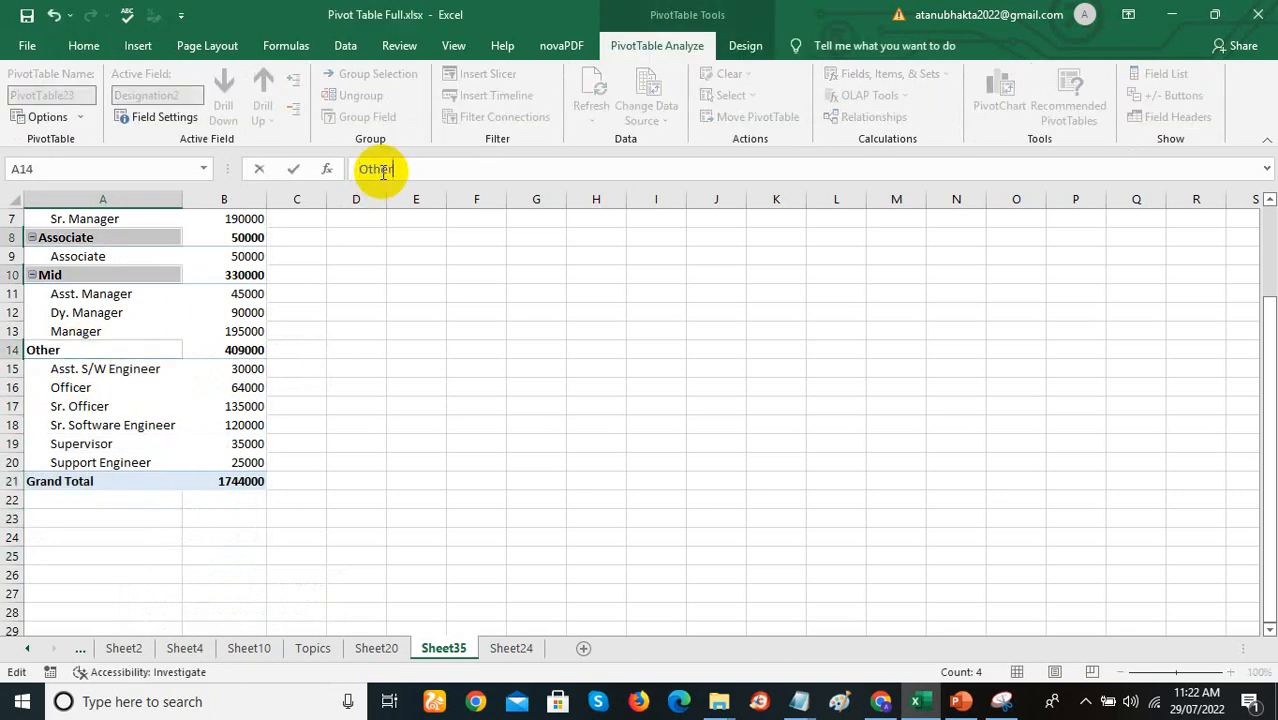
type("Others")
key("Return")
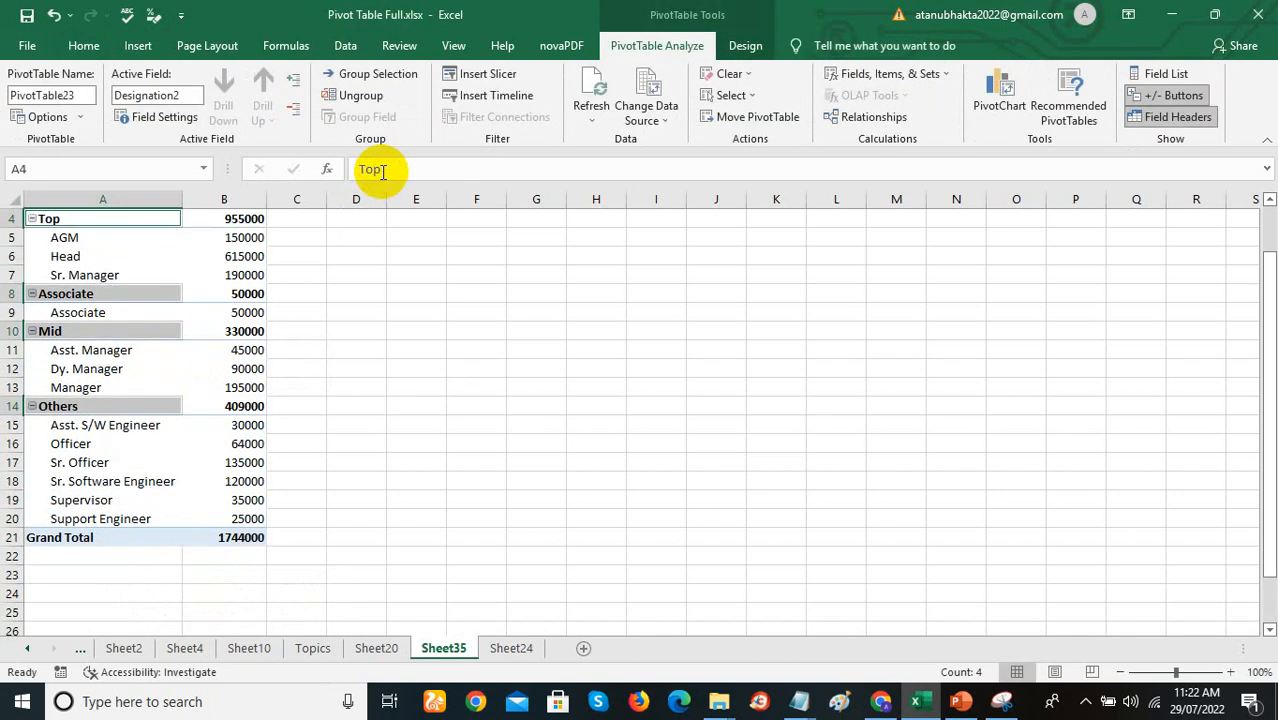
Step: Examine the designation groups in the pivot table, their member designations, the Others subtotal and the grand total
left_click(302, 505)
left_click(252, 540)
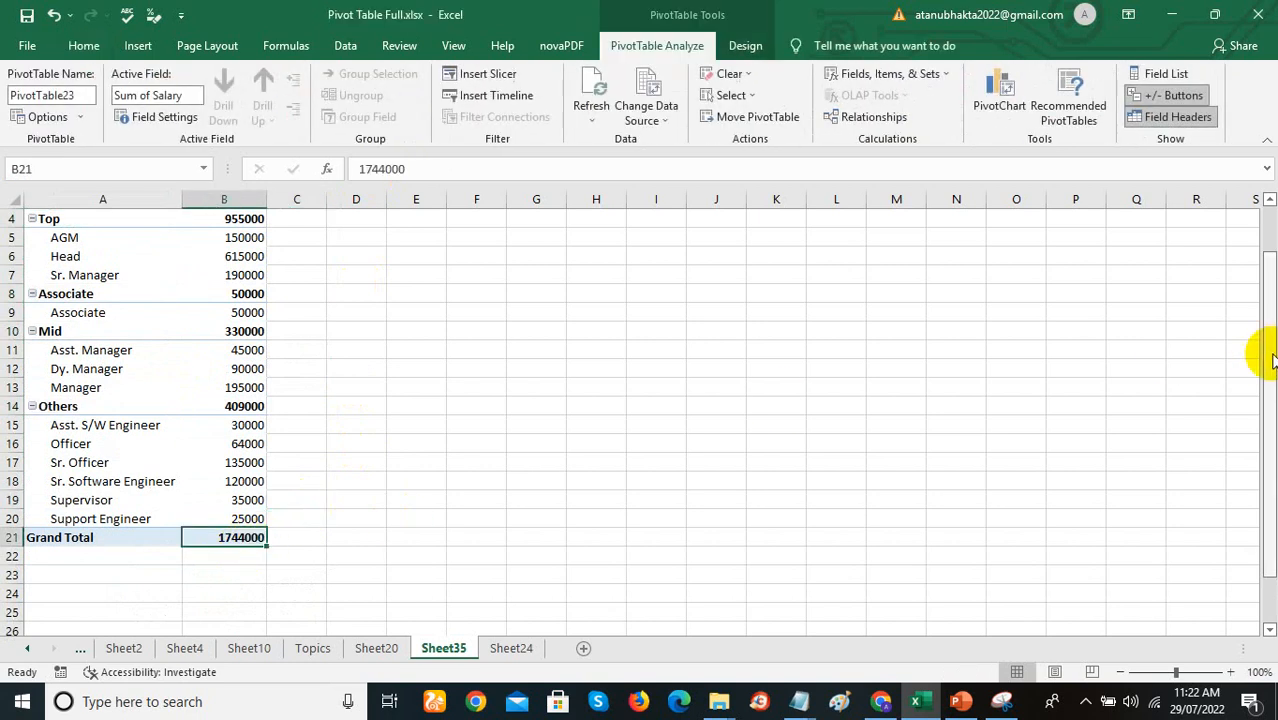
left_click_drag(1264, 348, 1258, 270)
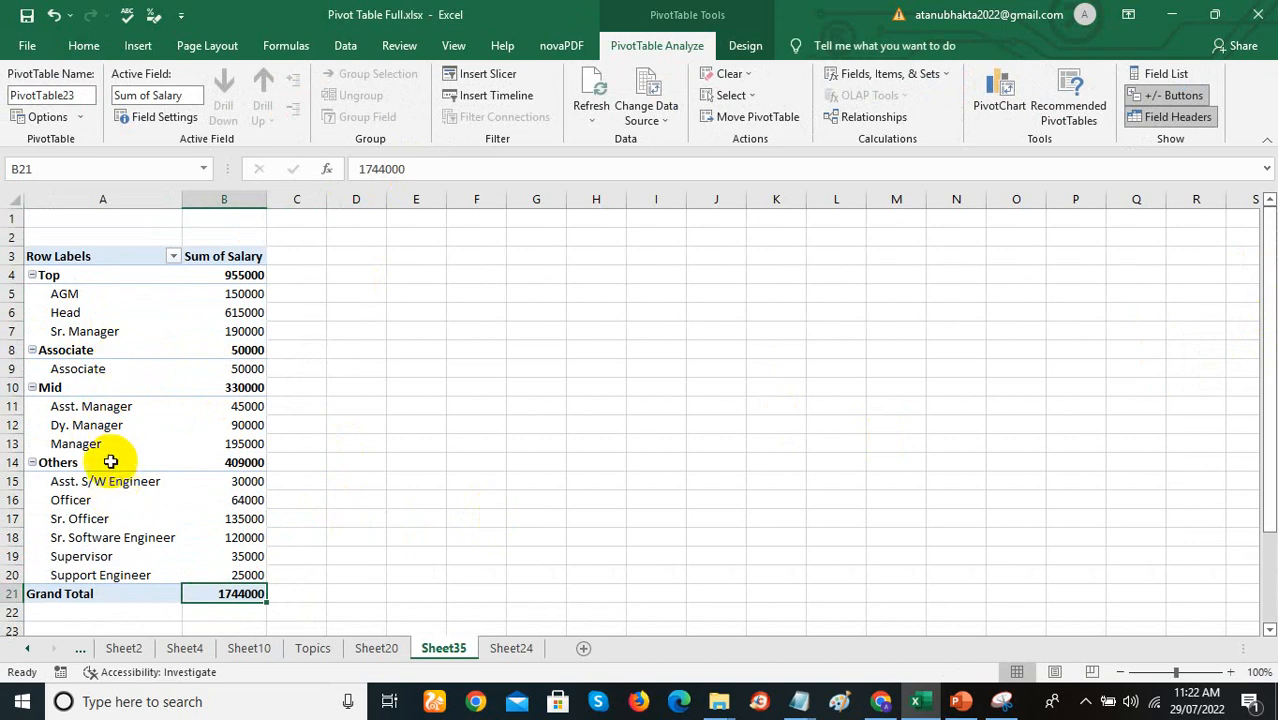
left_click(95, 356)
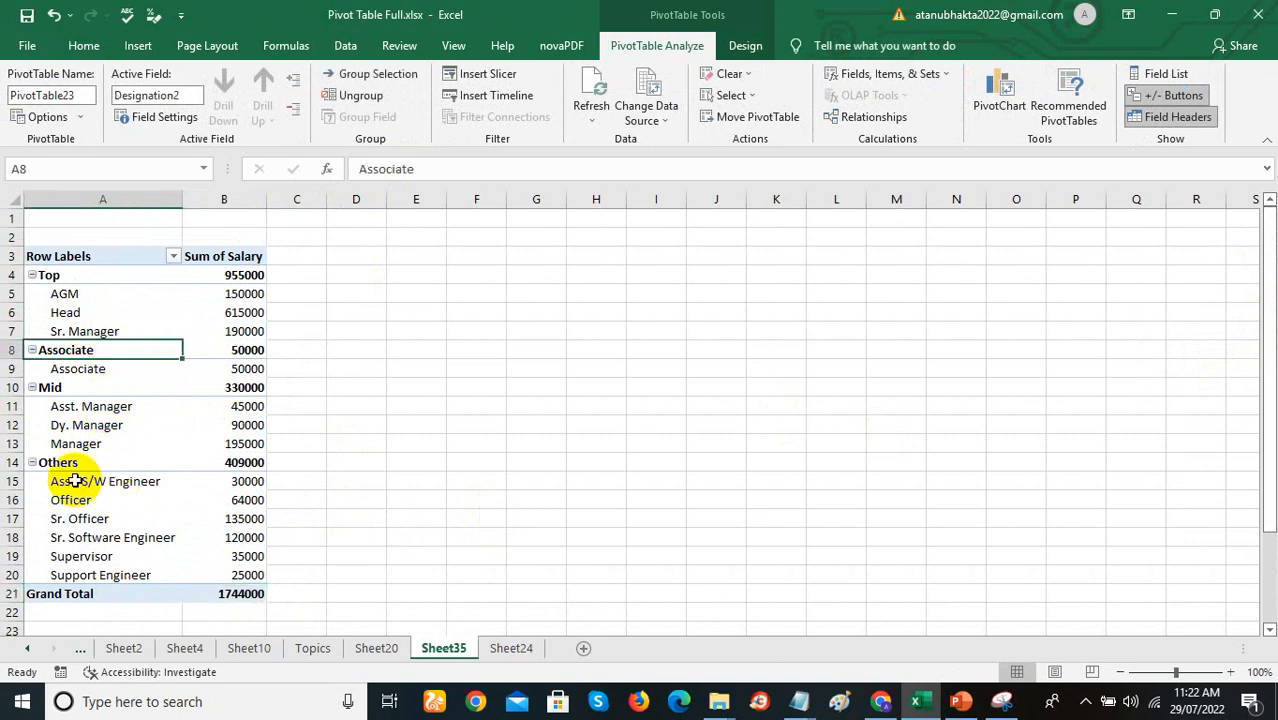
left_click(40, 462)
left_click(86, 484)
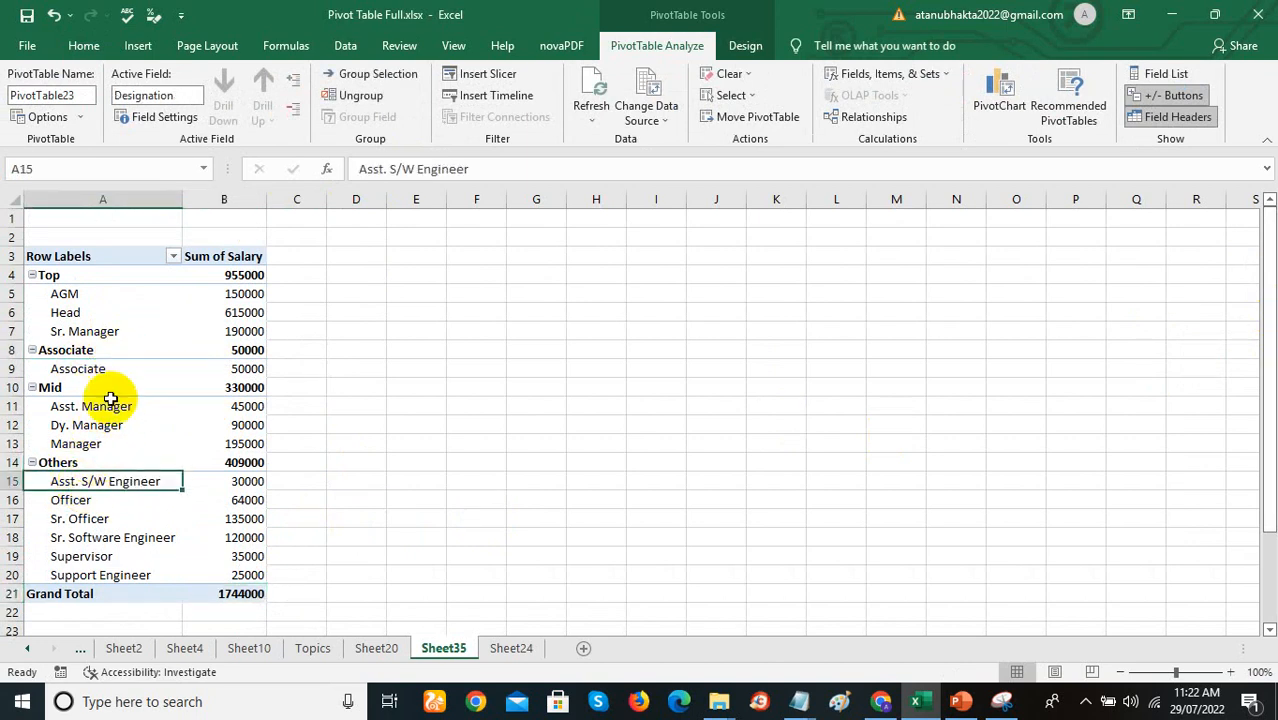
left_click(114, 368)
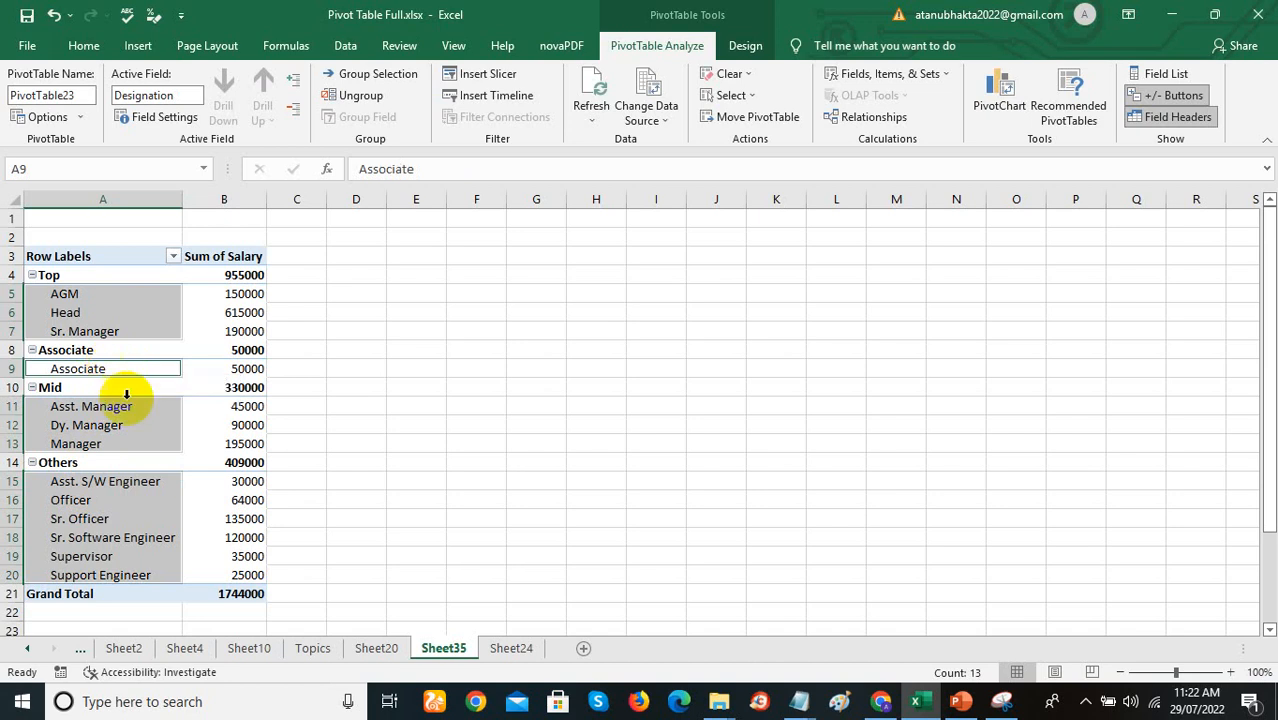
left_click(122, 483)
left_click(128, 574)
left_click(238, 461)
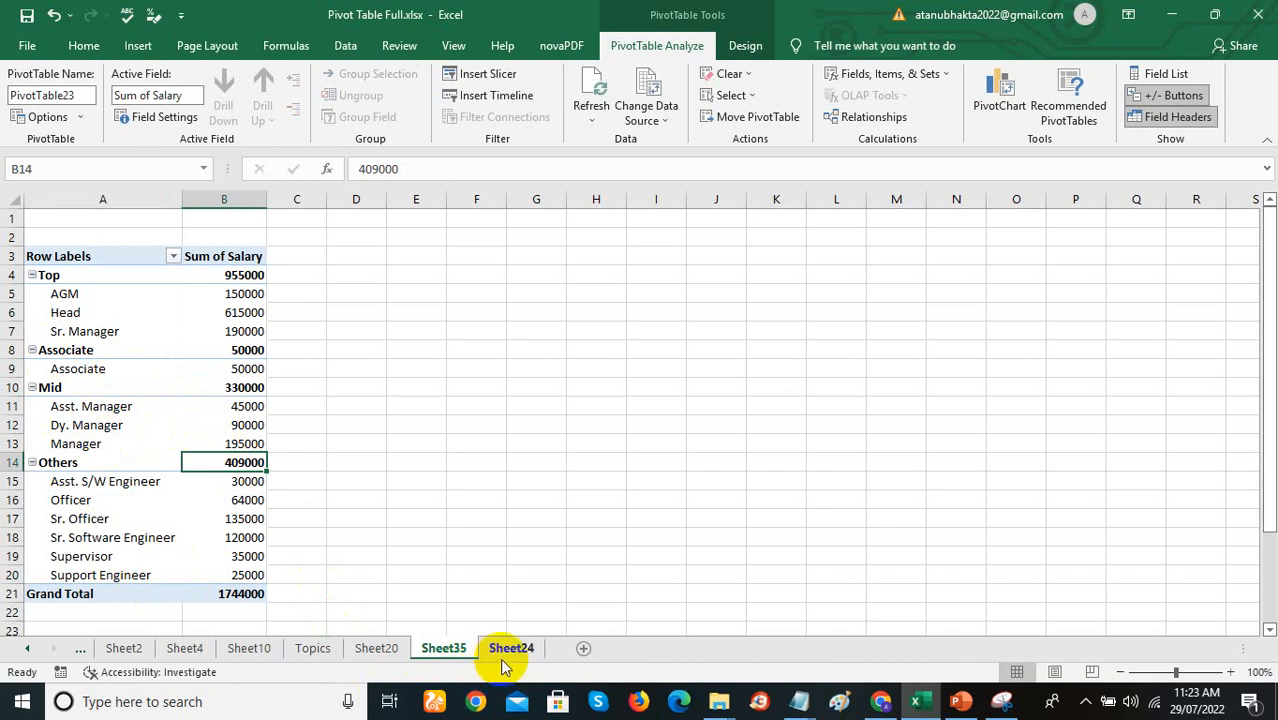
Step: Reopen the pivot table's field list and remove Designation2, Designation and Sum of Salary from the layout
right_click(448, 650)
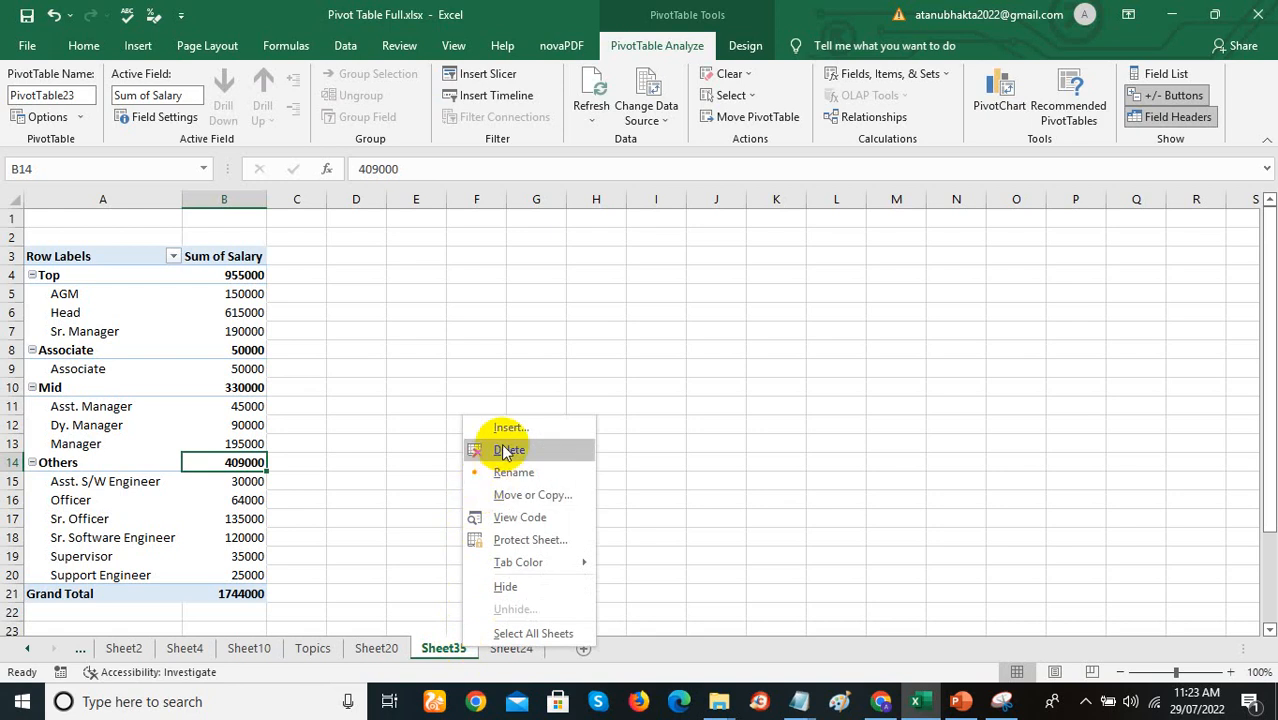
left_click(171, 337)
left_click(177, 334)
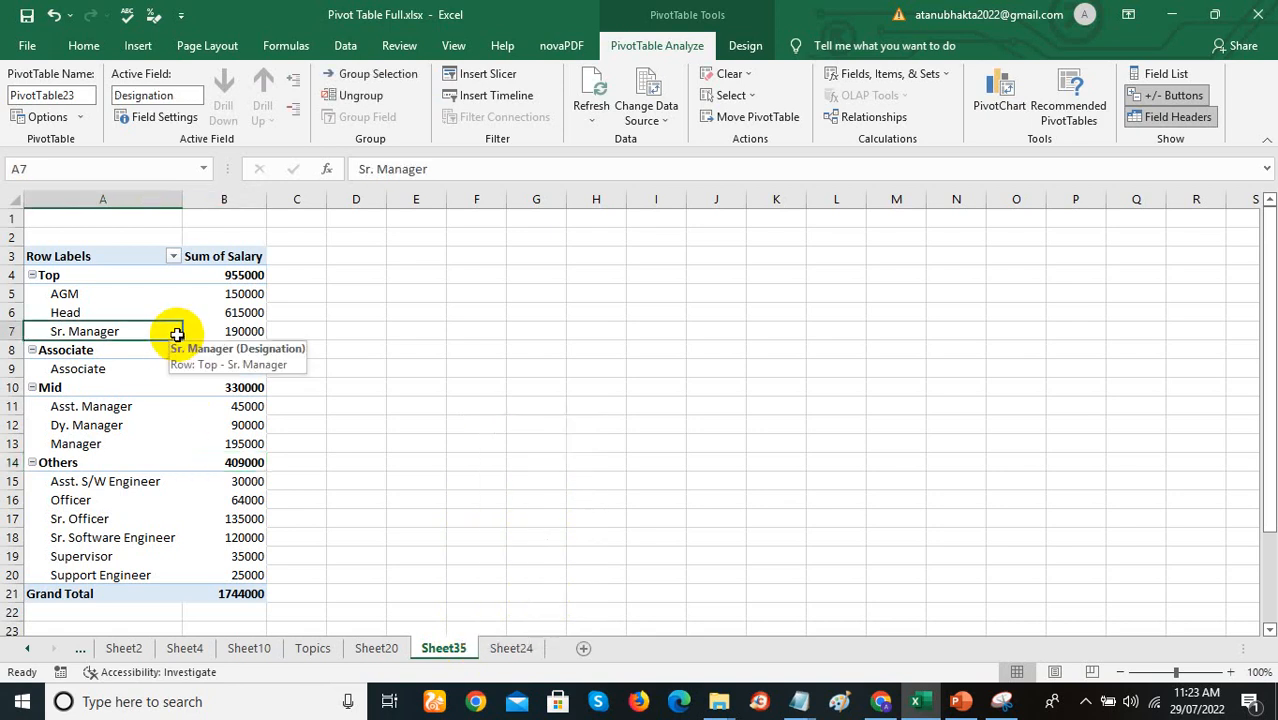
left_click(1160, 74)
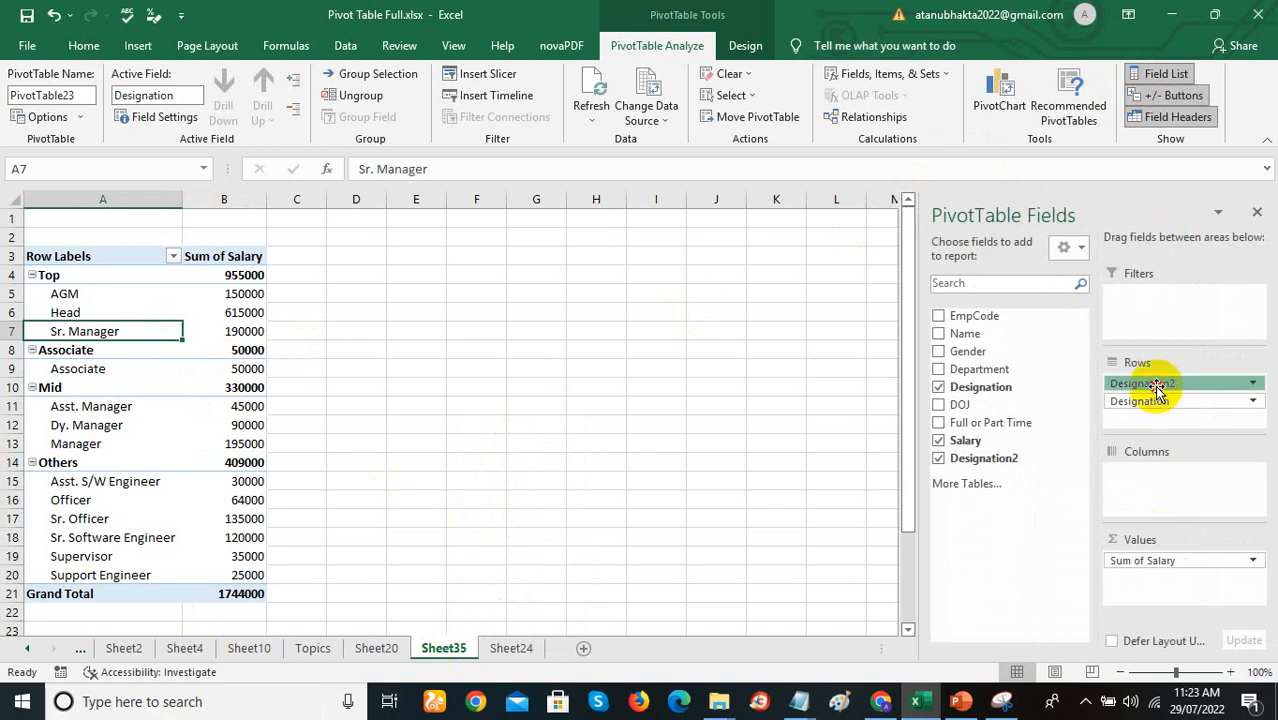
left_click_drag(1153, 383, 858, 430)
left_click_drag(1150, 384, 913, 423)
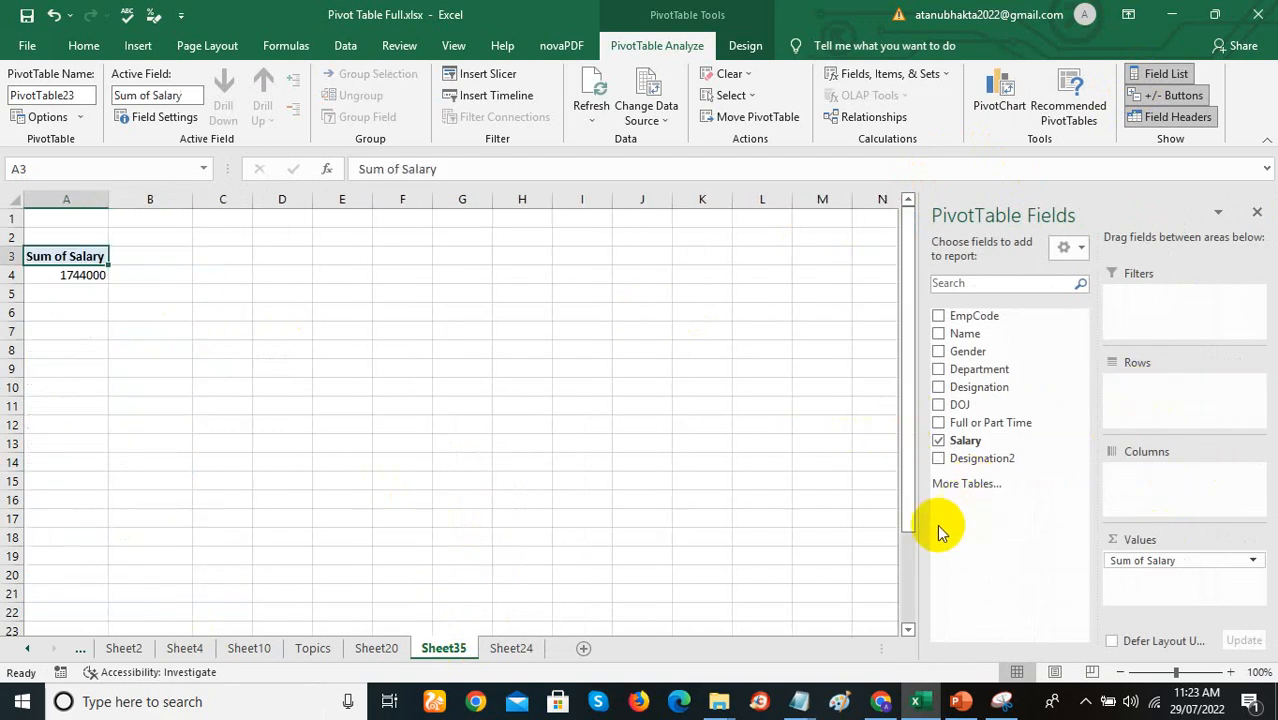
left_click_drag(1145, 561, 1040, 566)
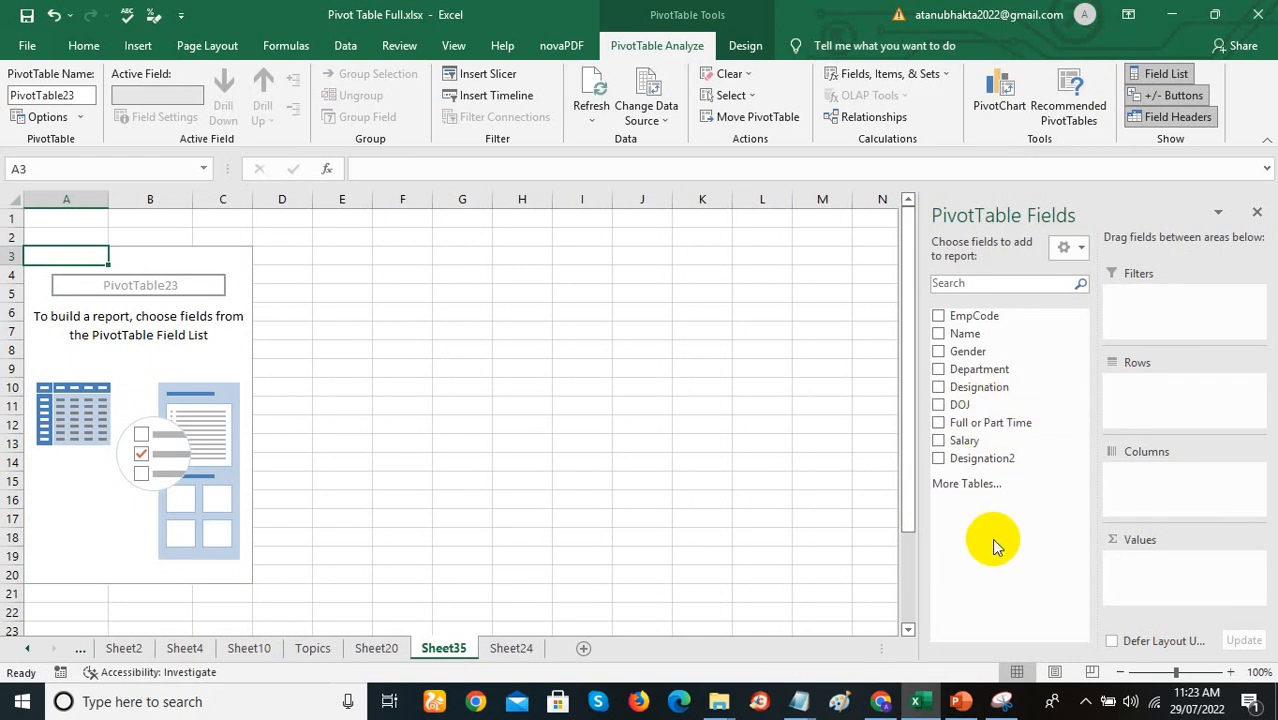
Step: Add EmpCode as rows and Sum of Salary as values to the pivot table, and close the field list
left_click(938, 316)
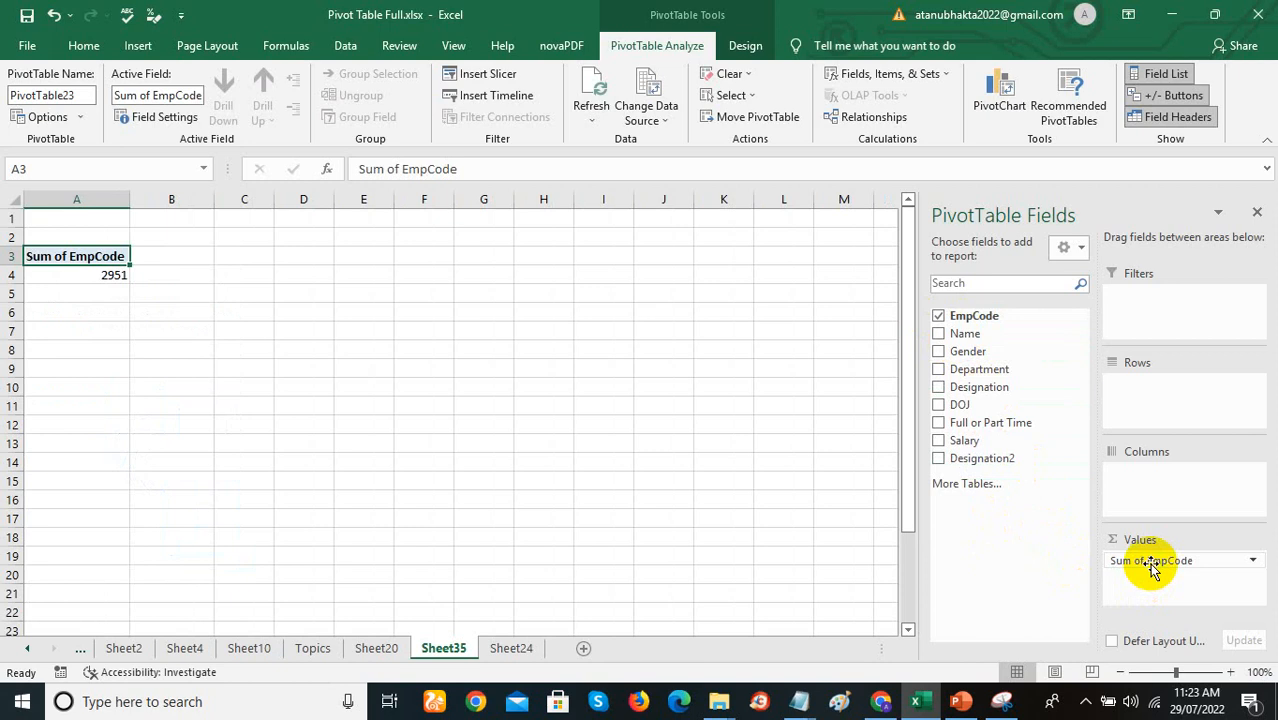
left_click_drag(1150, 563, 1155, 400)
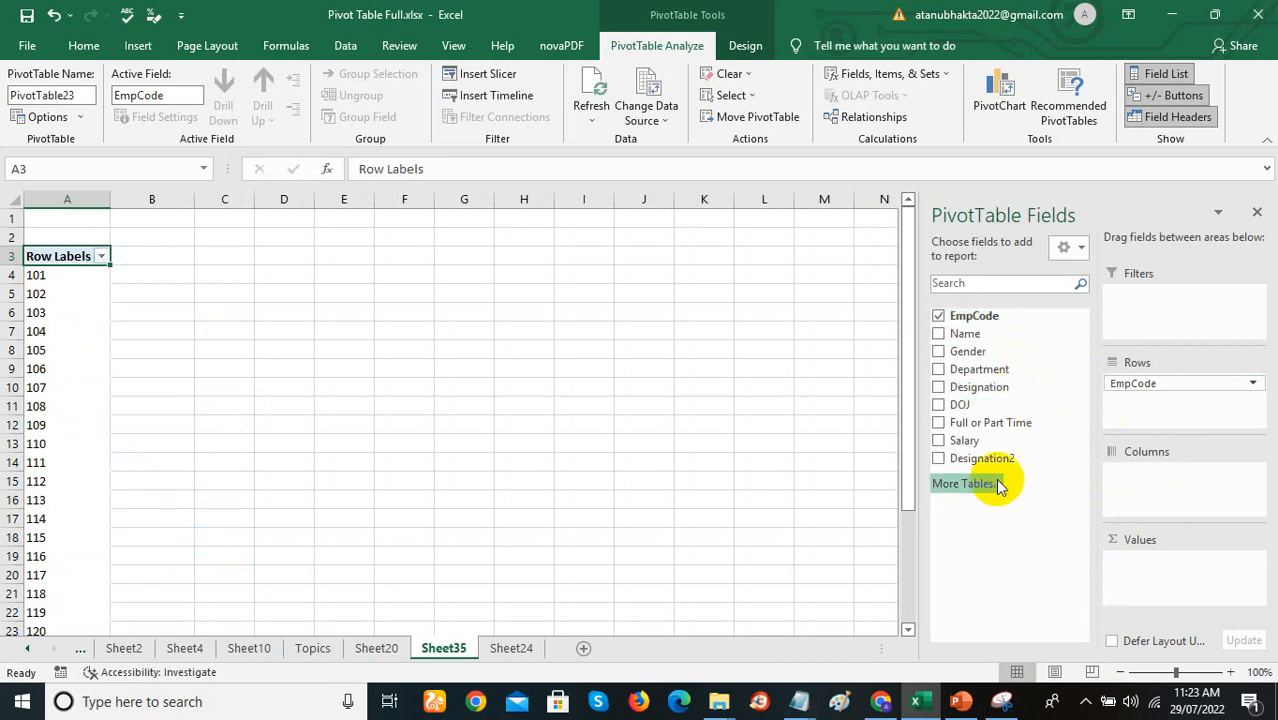
left_click(938, 440)
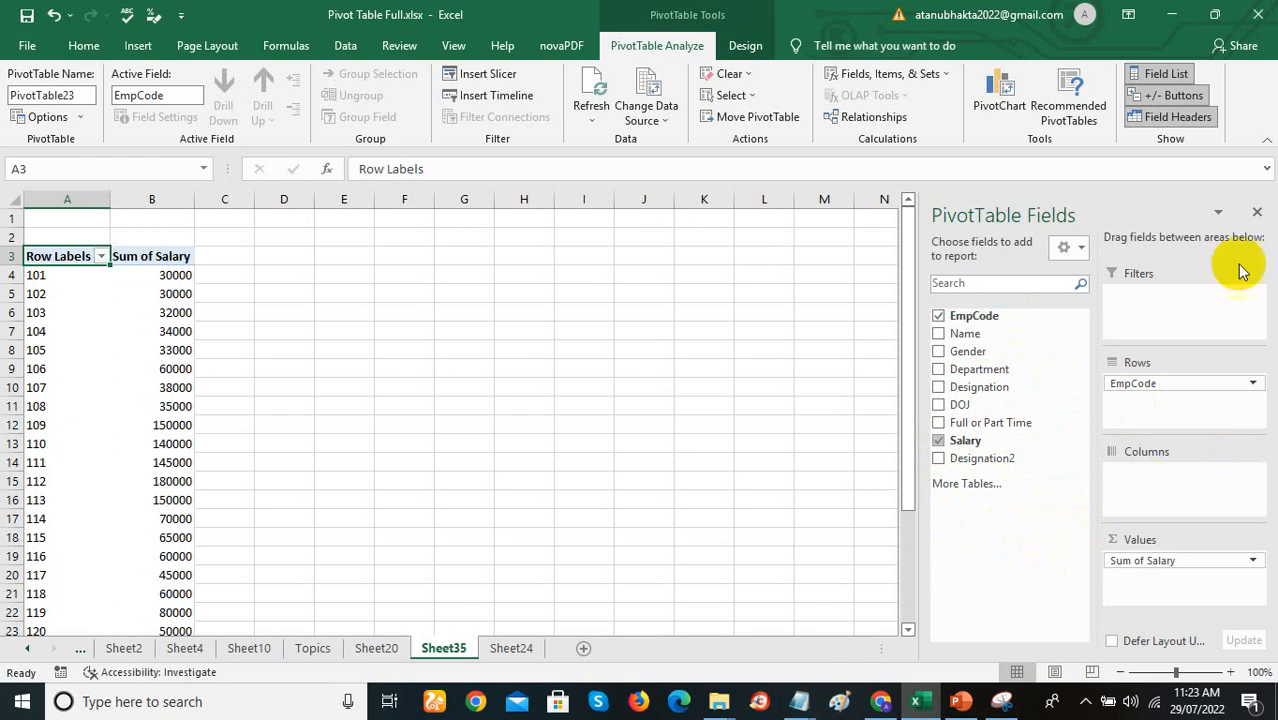
left_click(1257, 214)
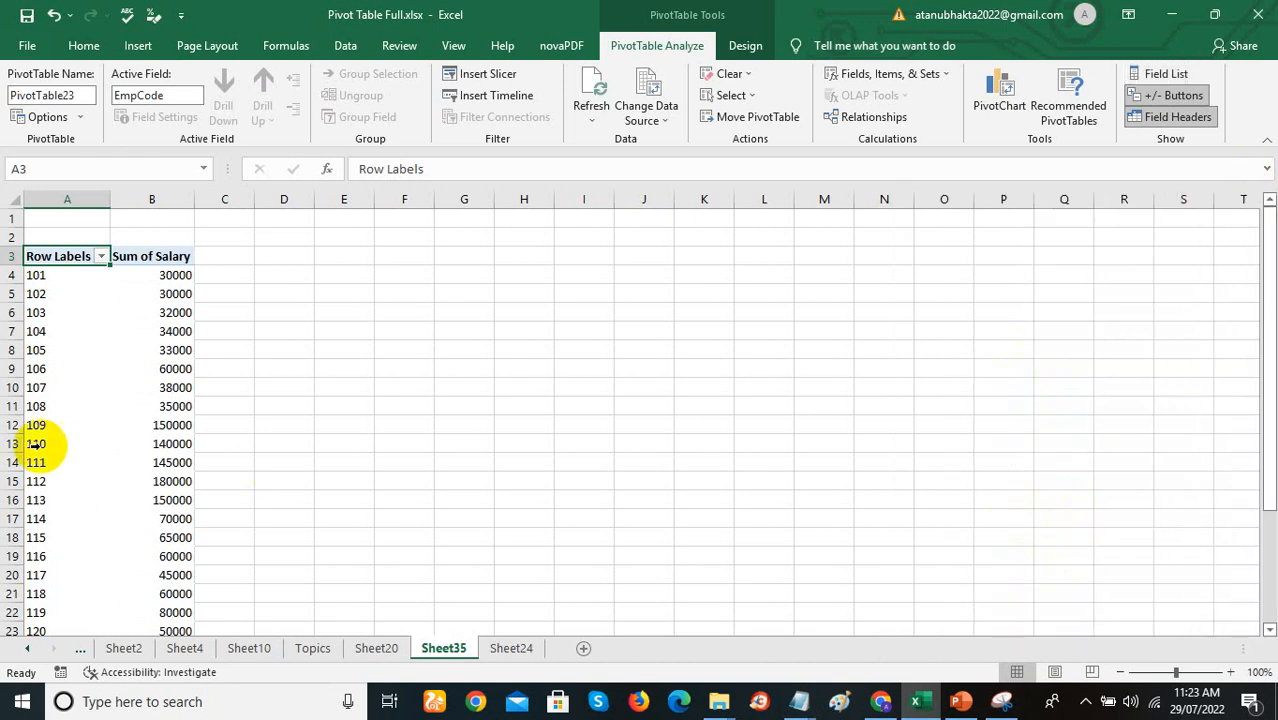
Step: Change the pivot table's report layout so the row header shows the field name EmpCode
left_click(123, 310)
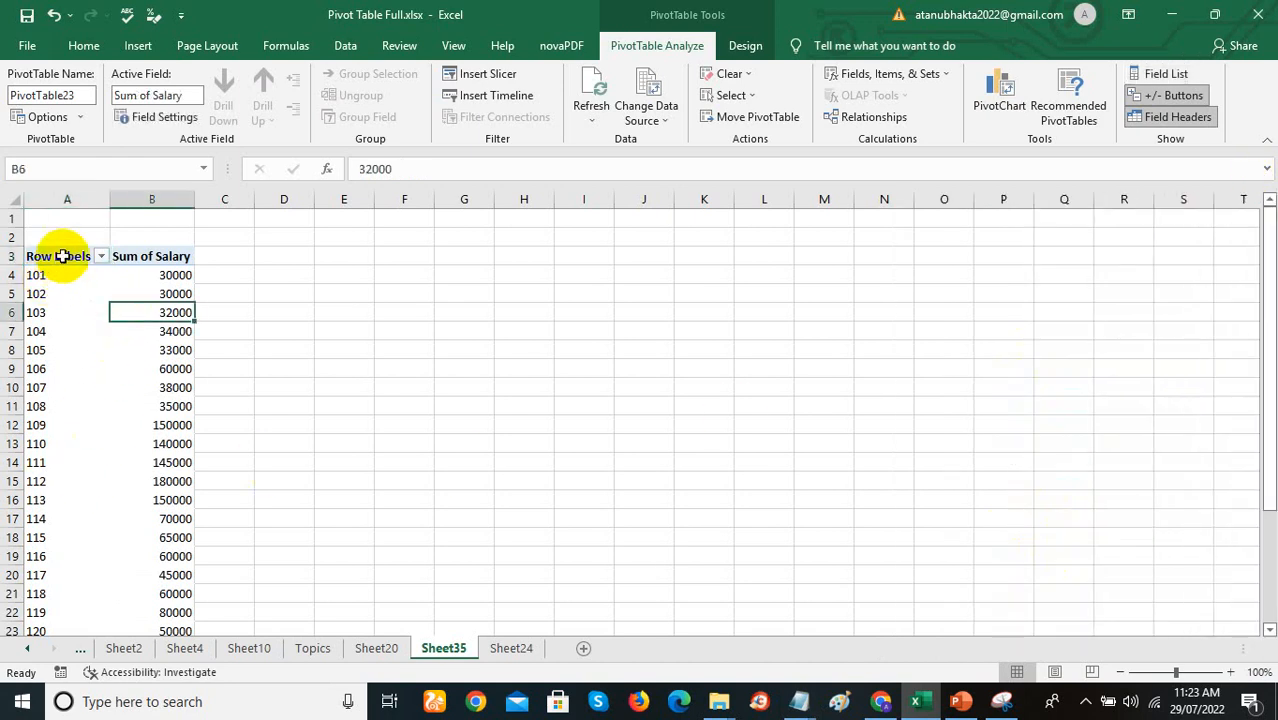
left_click(57, 256)
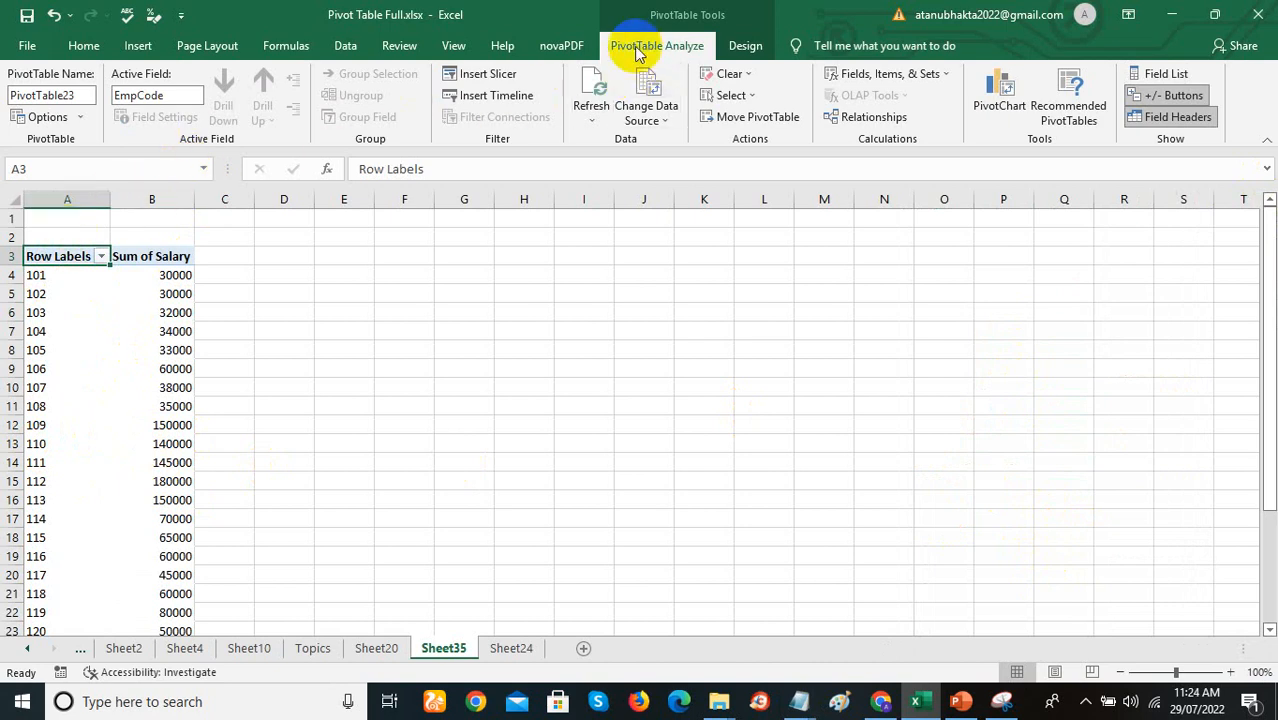
left_click(728, 45)
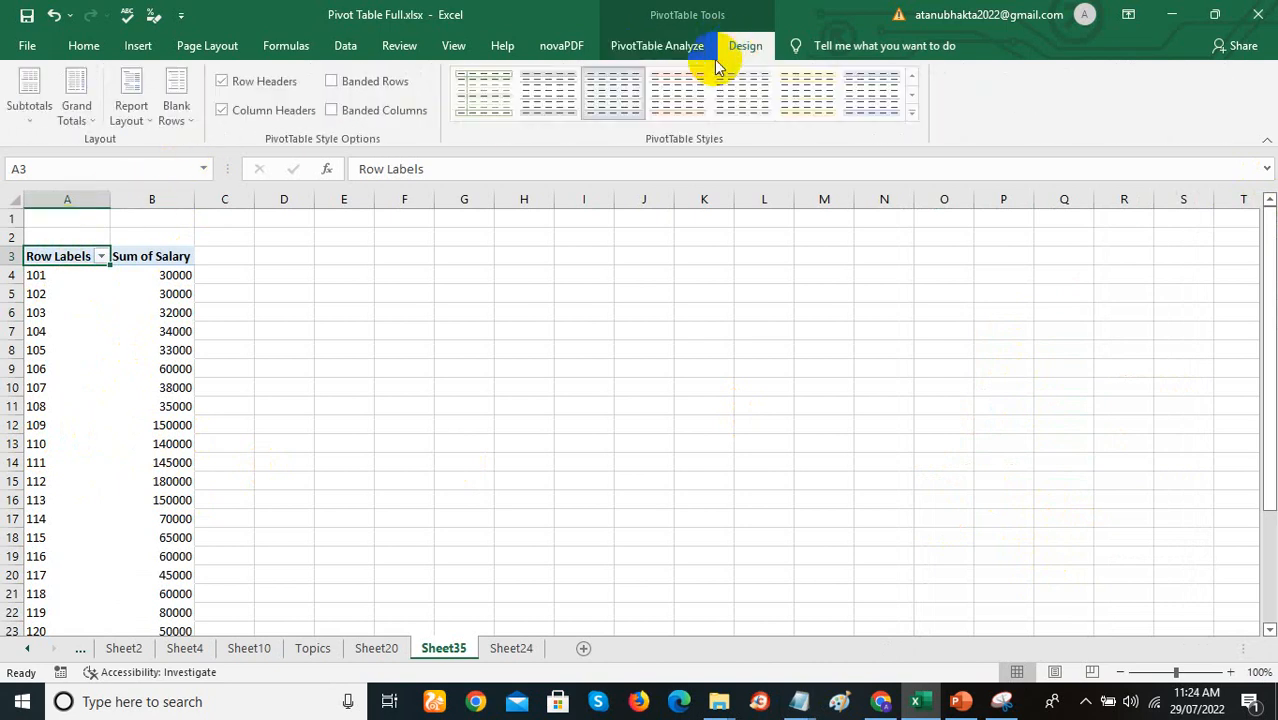
left_click(132, 112)
left_click(211, 238)
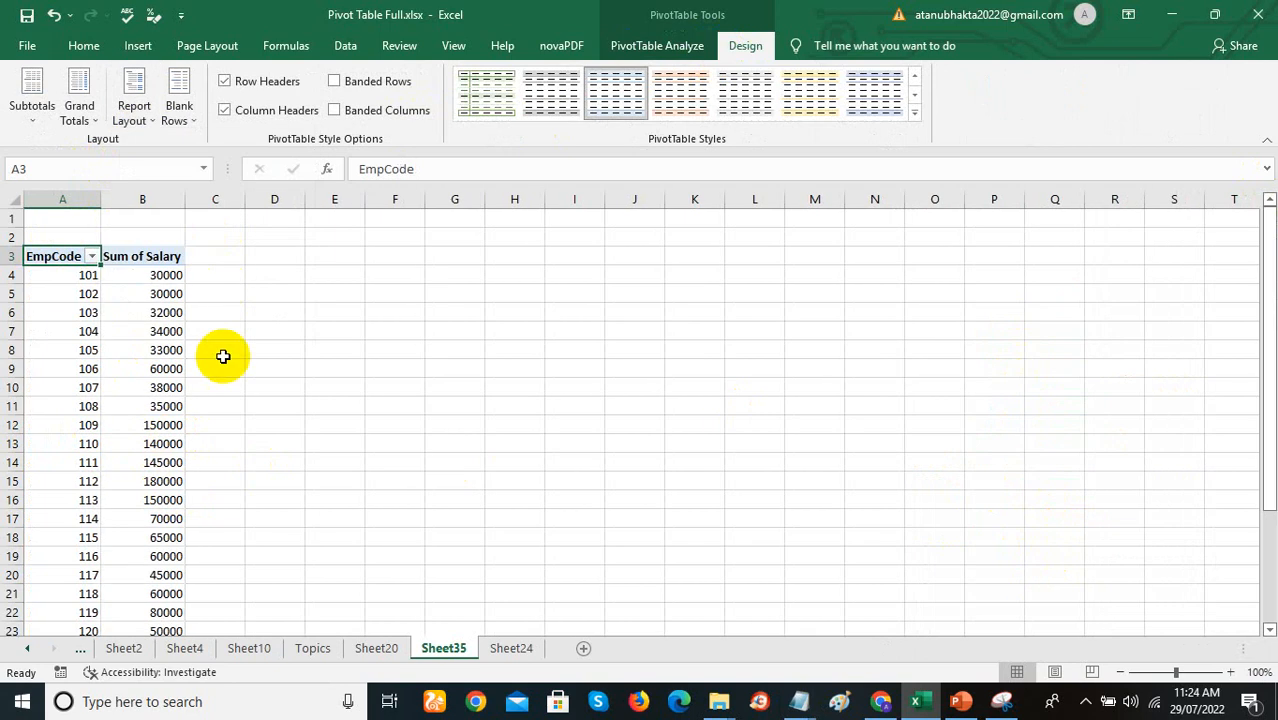
Step: Sort the pivot table's Sum of Salary values from largest to smallest
left_click(170, 424)
left_click(162, 277)
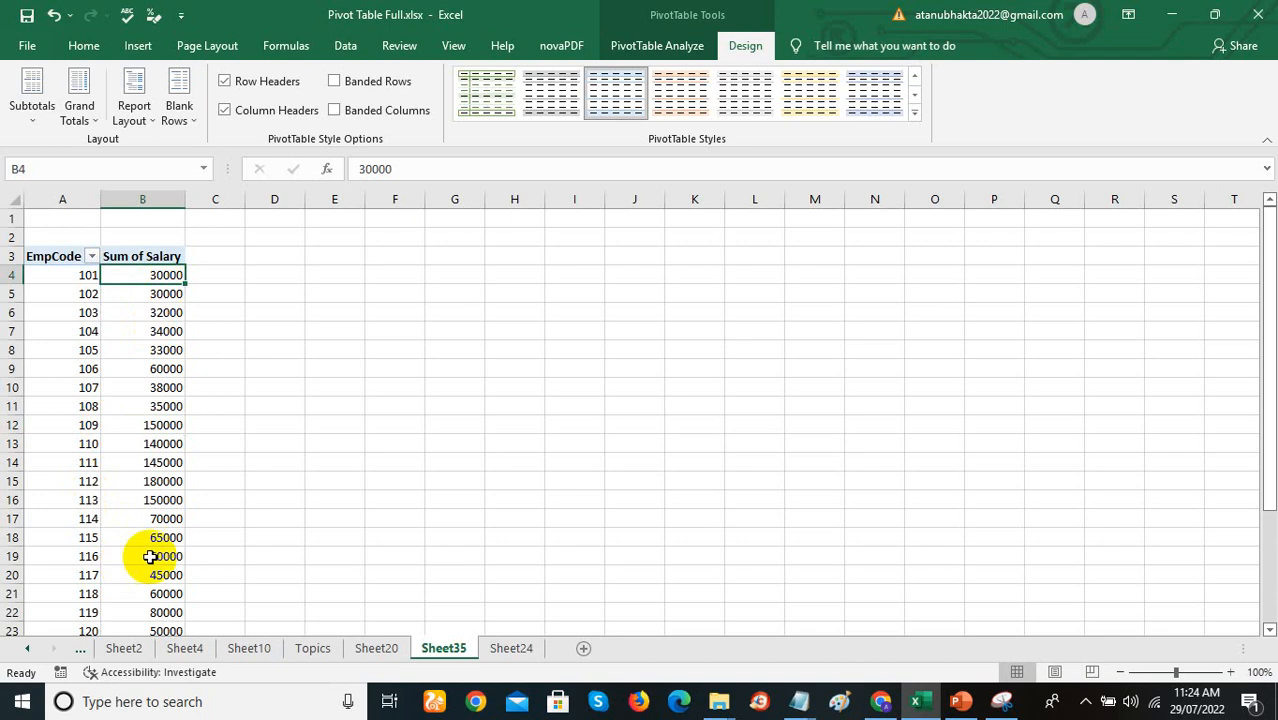
right_click(169, 275)
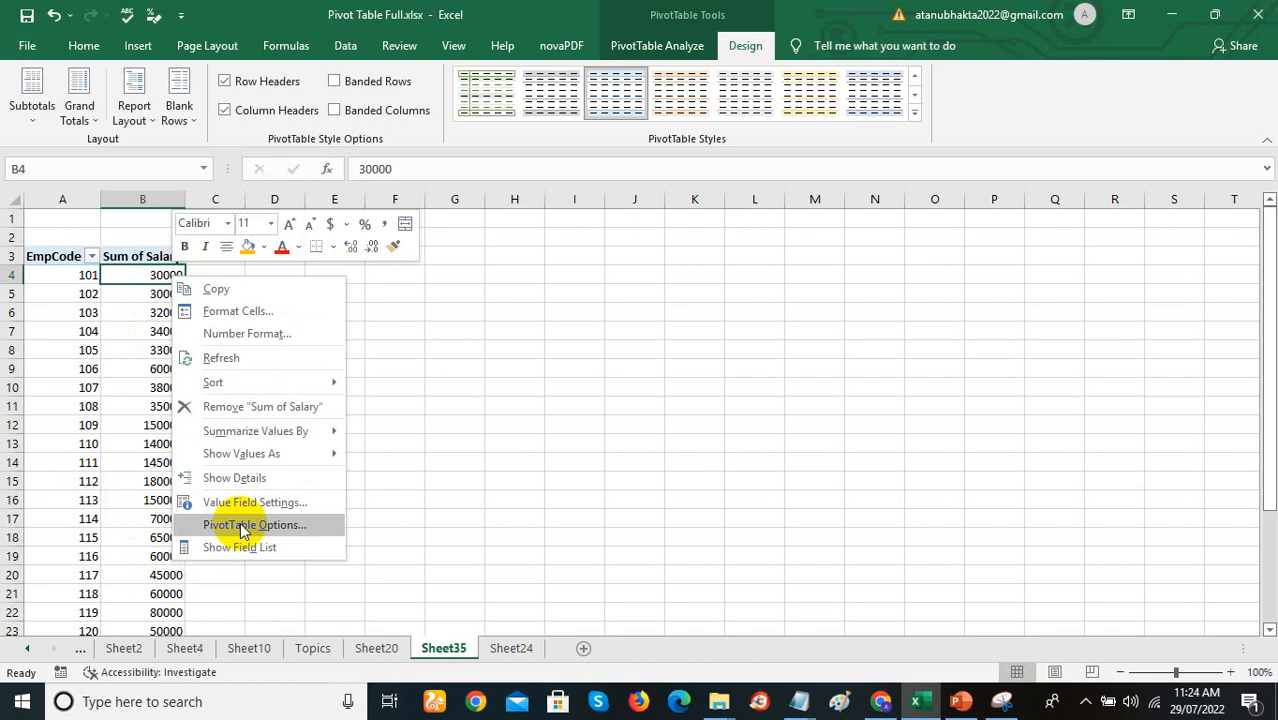
mouse_move(265, 386)
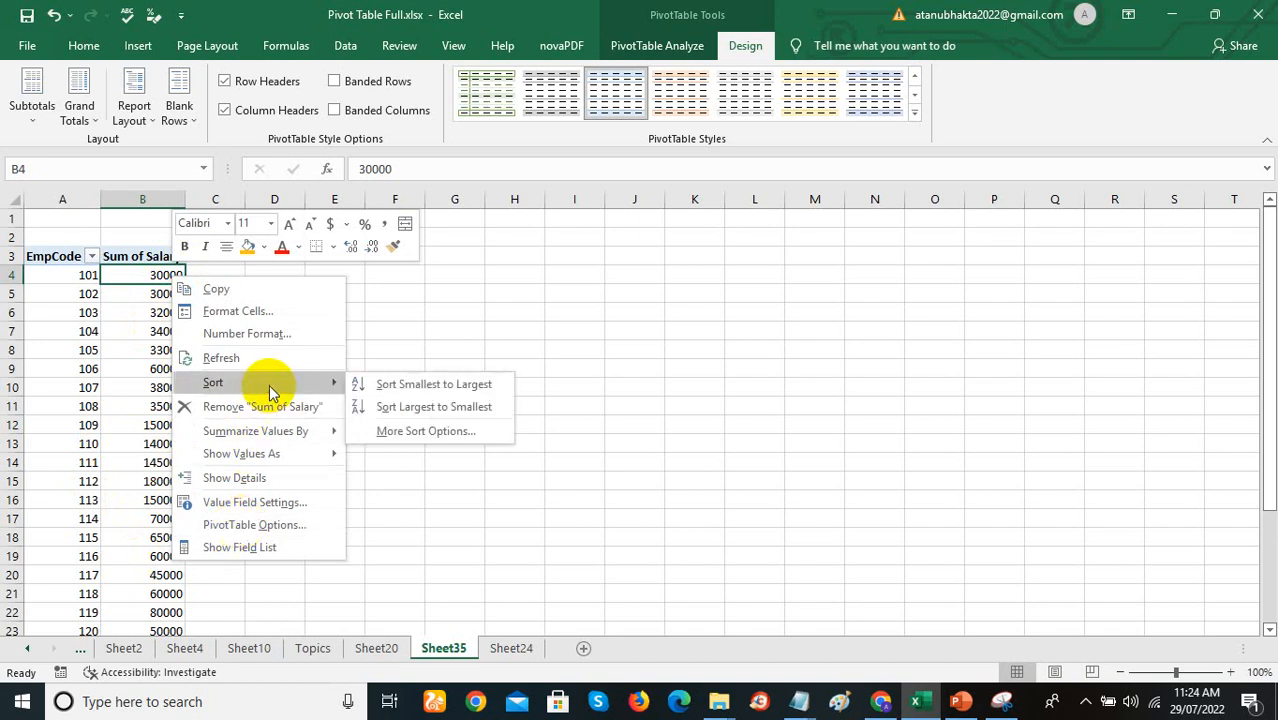
left_click(391, 407)
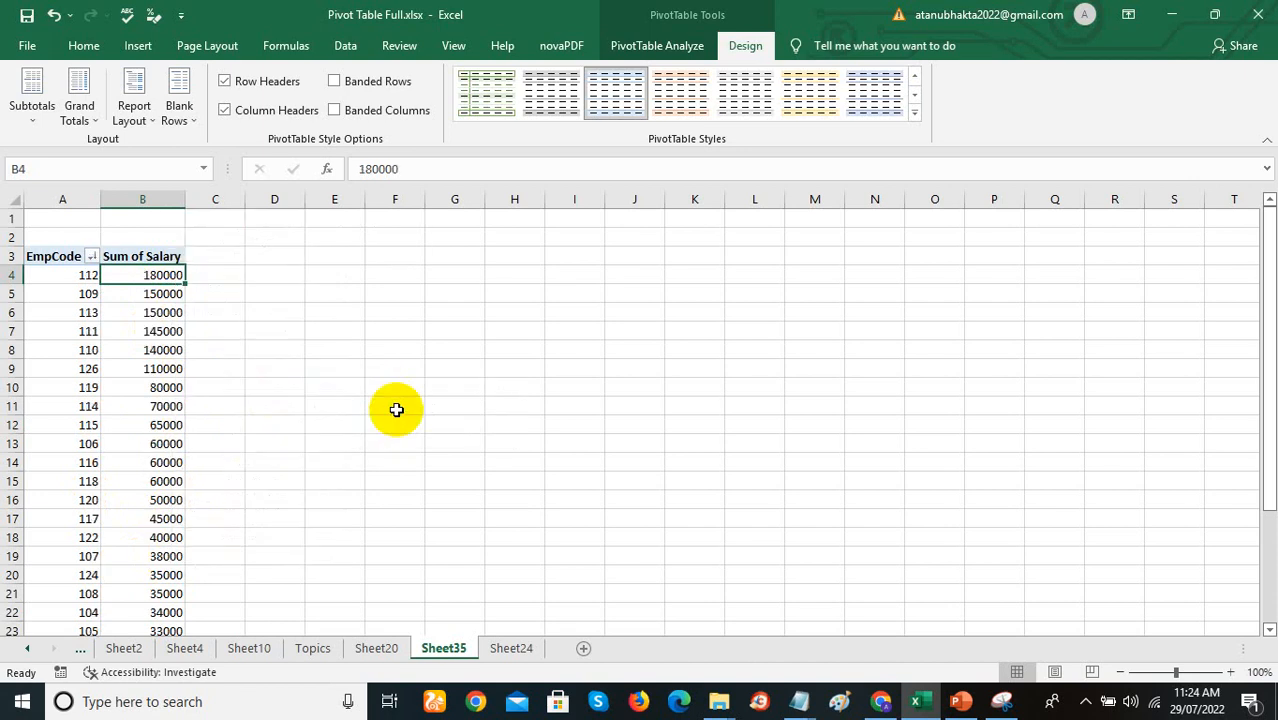
Step: Sort the Sum of Salary values from smallest to largest
right_click(162, 274)
mouse_move(257, 380)
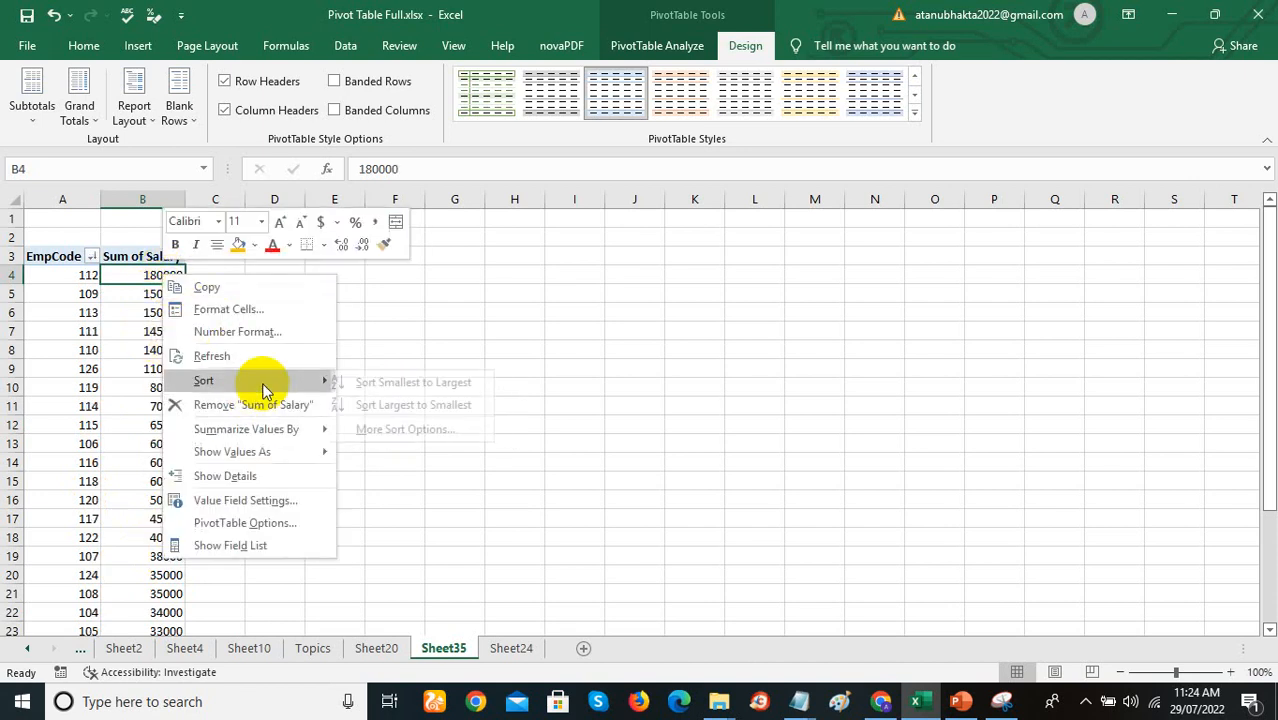
left_click(390, 389)
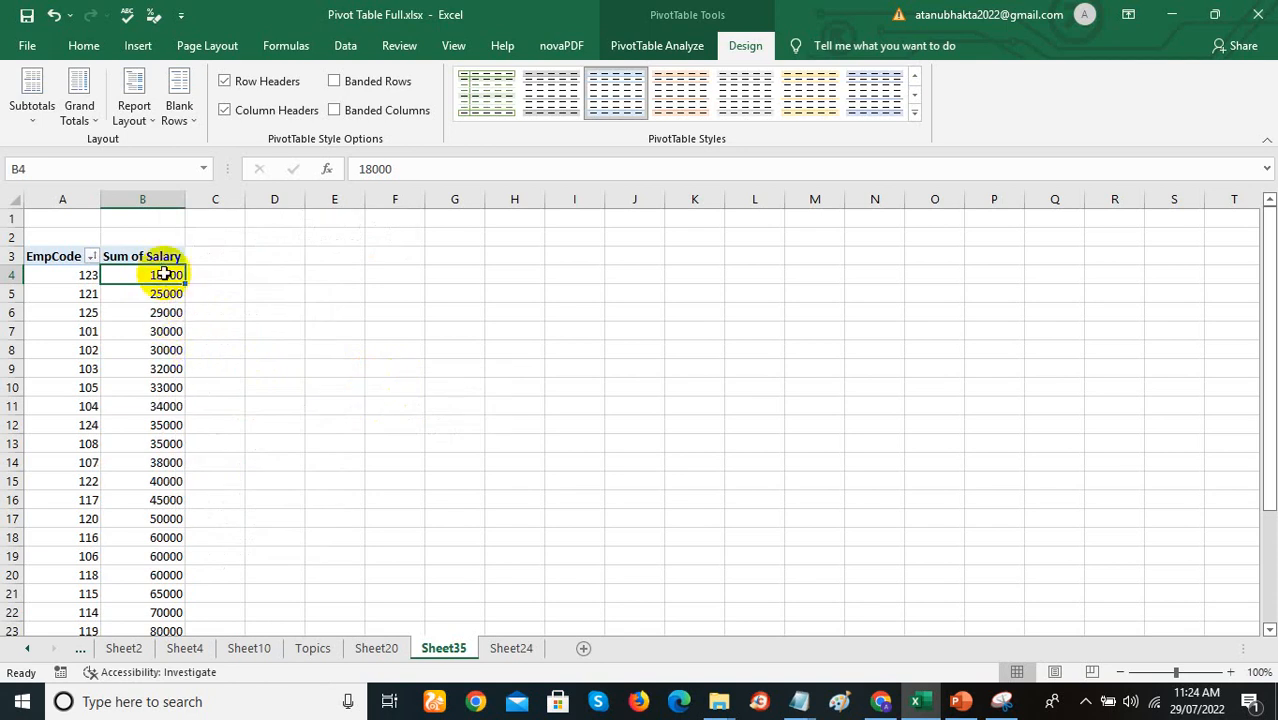
Step: Re-sort the pivot table by Sum of Salary in largest-to-smallest order
right_click(165, 274)
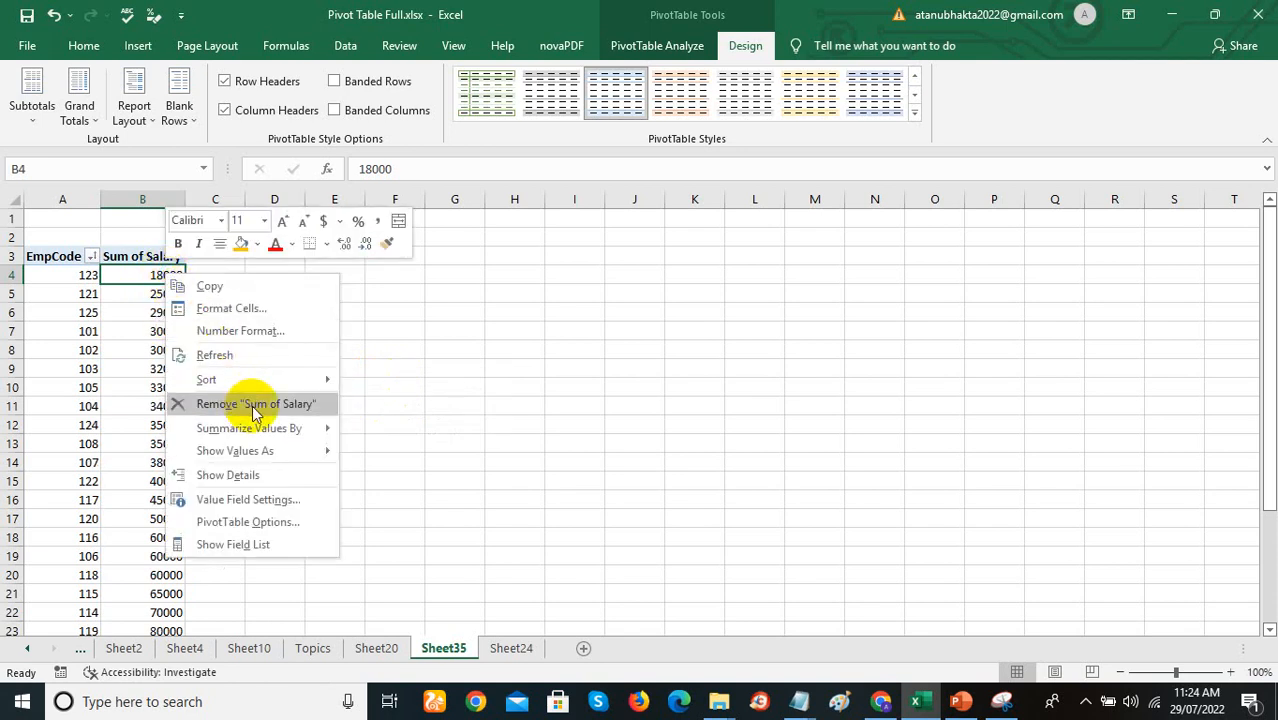
mouse_move(254, 380)
left_click(416, 403)
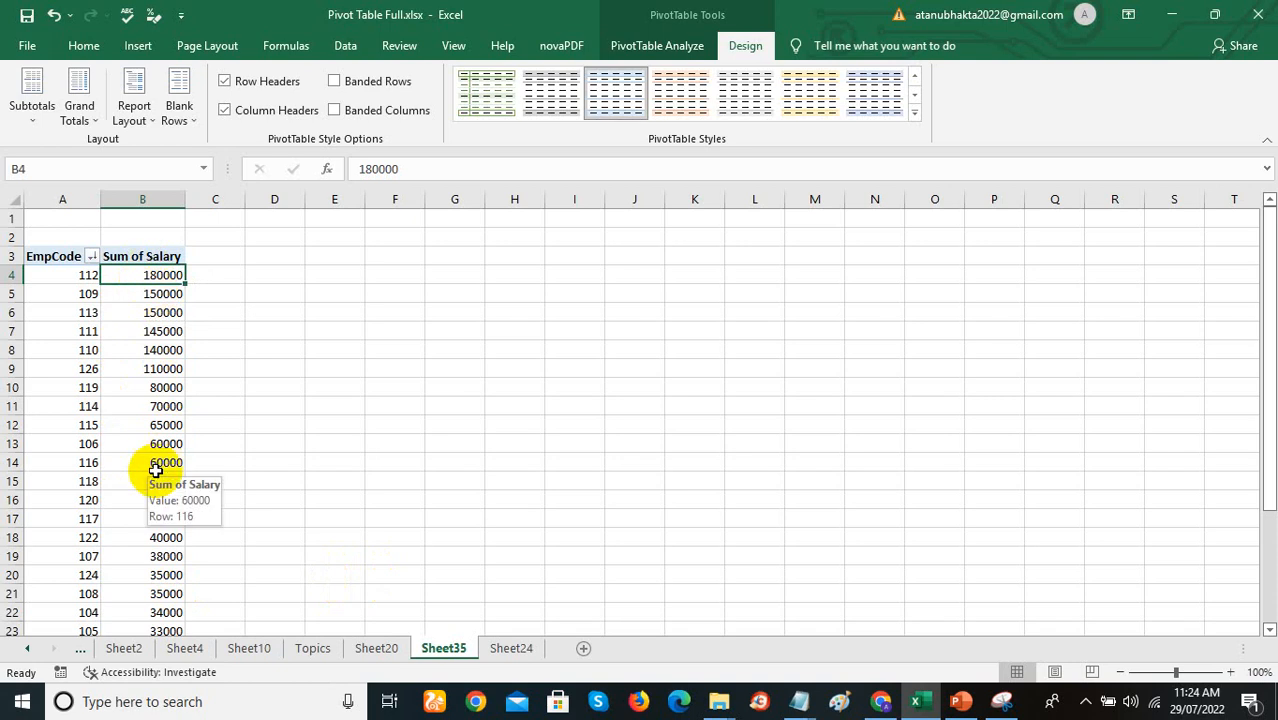
right_click(158, 281)
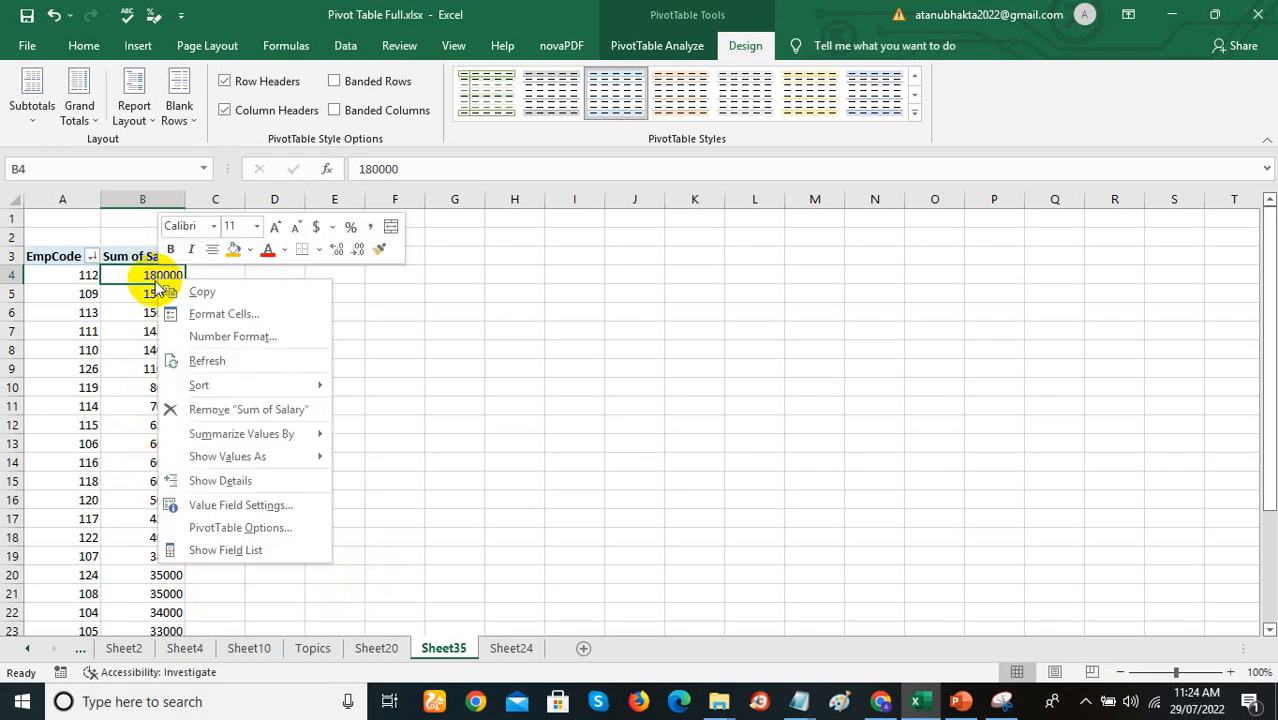
key("Escape")
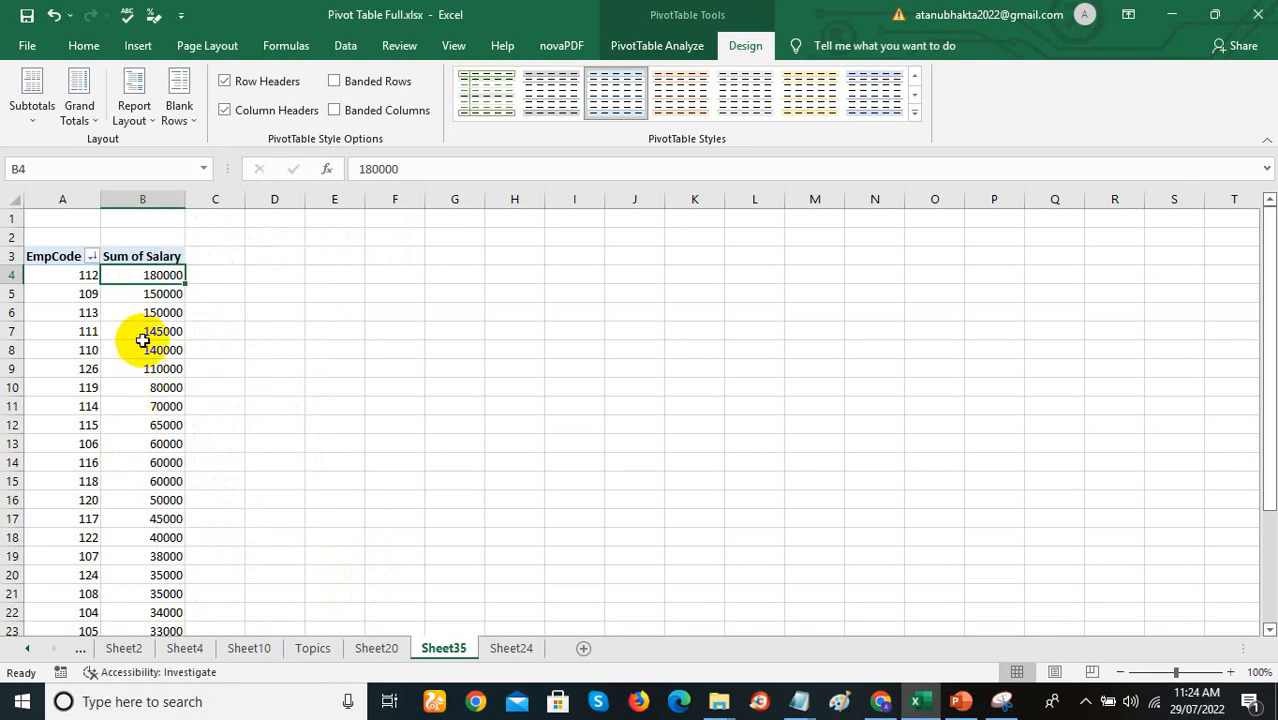
left_click_drag(147, 275, 154, 306)
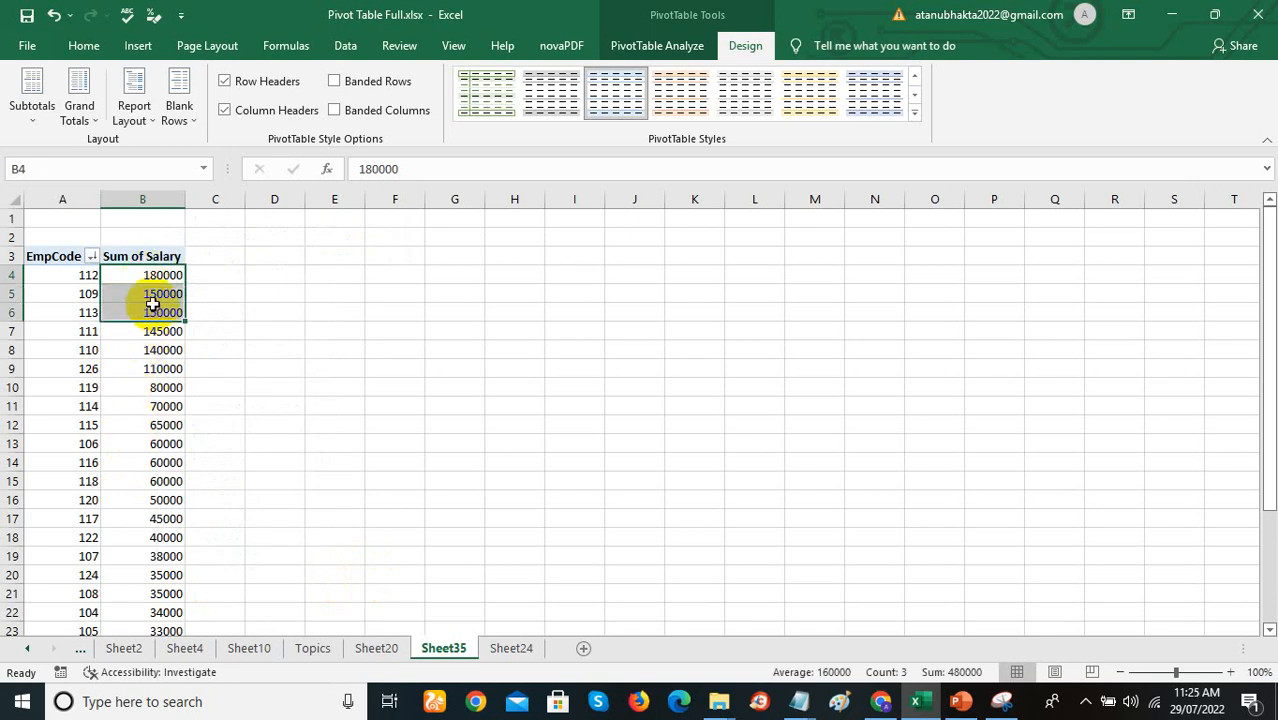
right_click(155, 303)
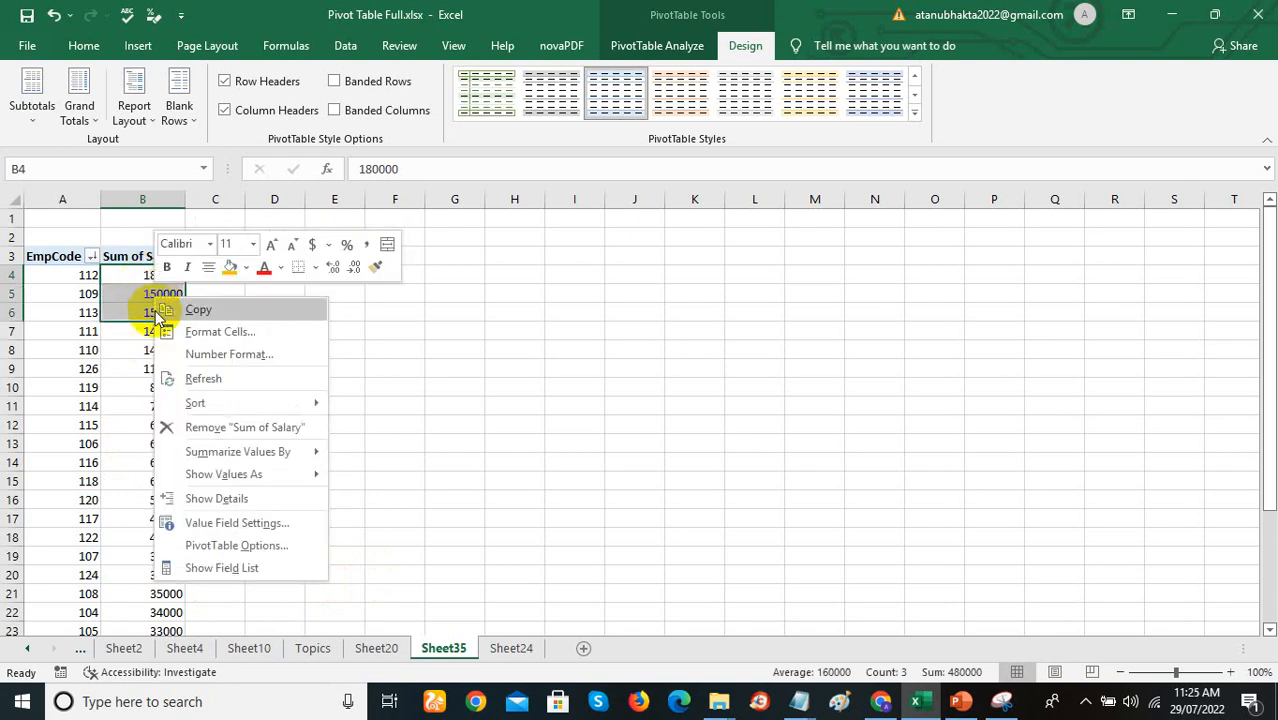
left_click(433, 540)
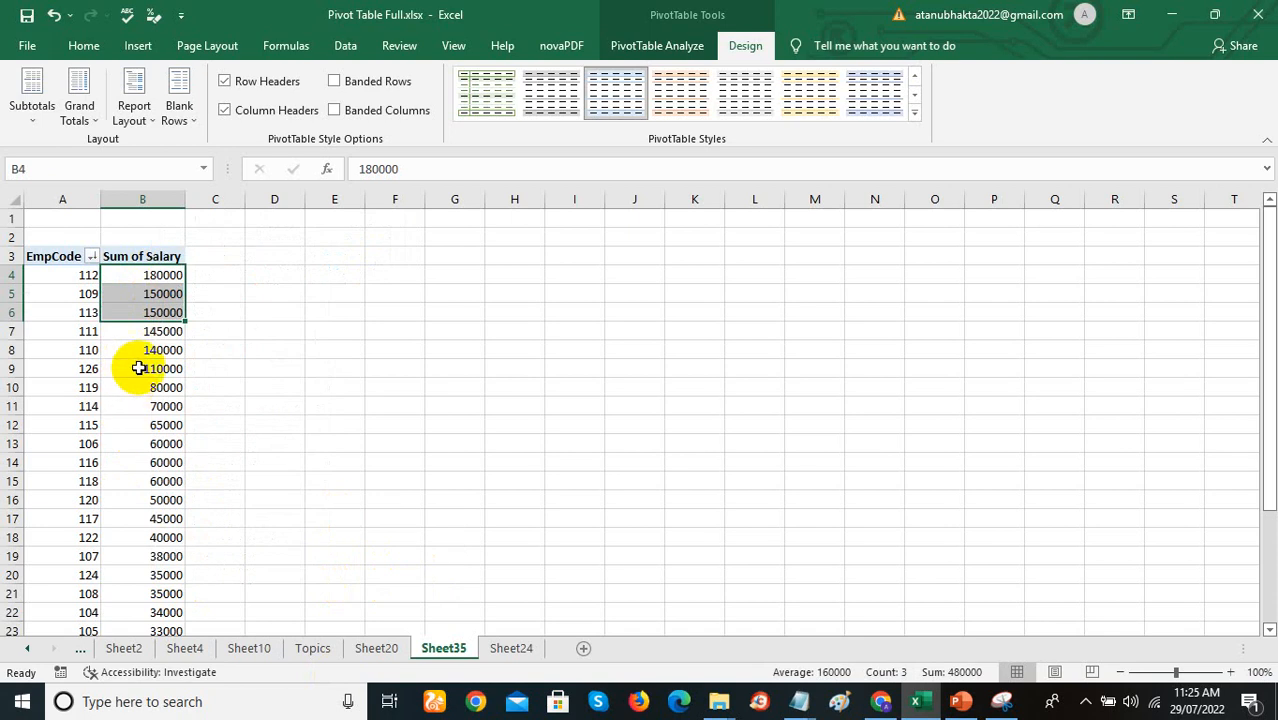
left_click(146, 311)
right_click(146, 311)
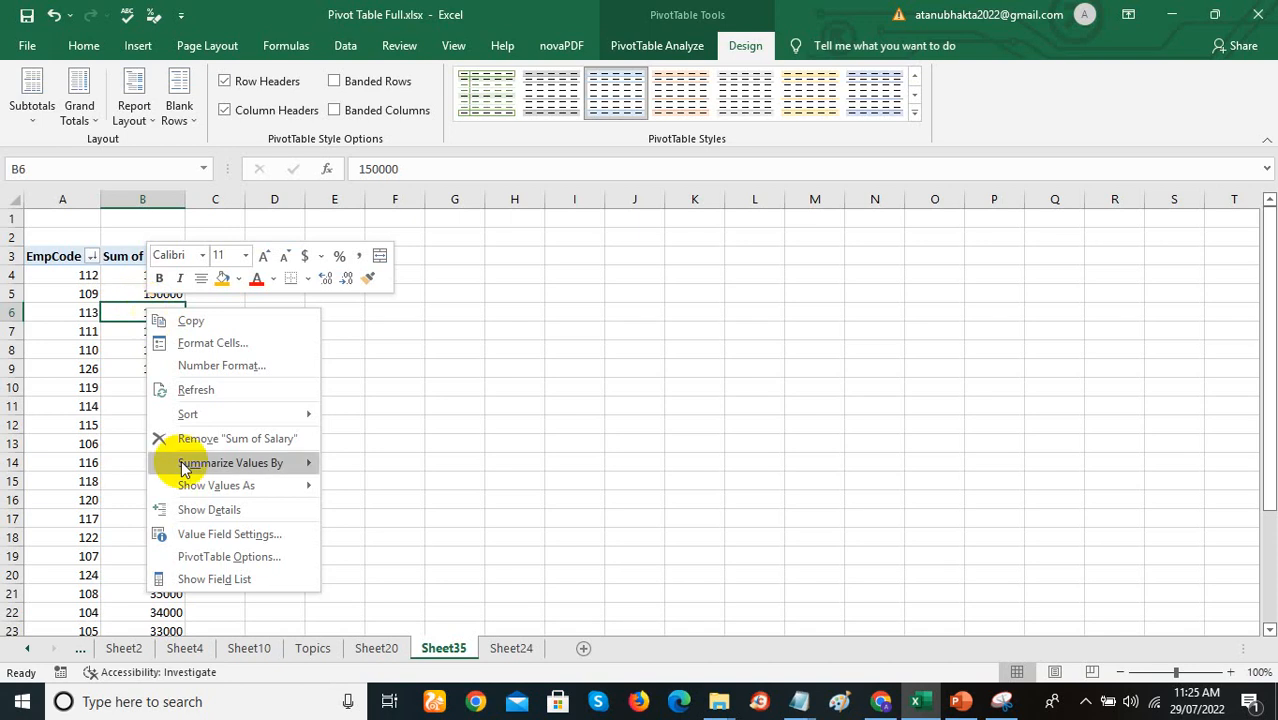
left_click(259, 367)
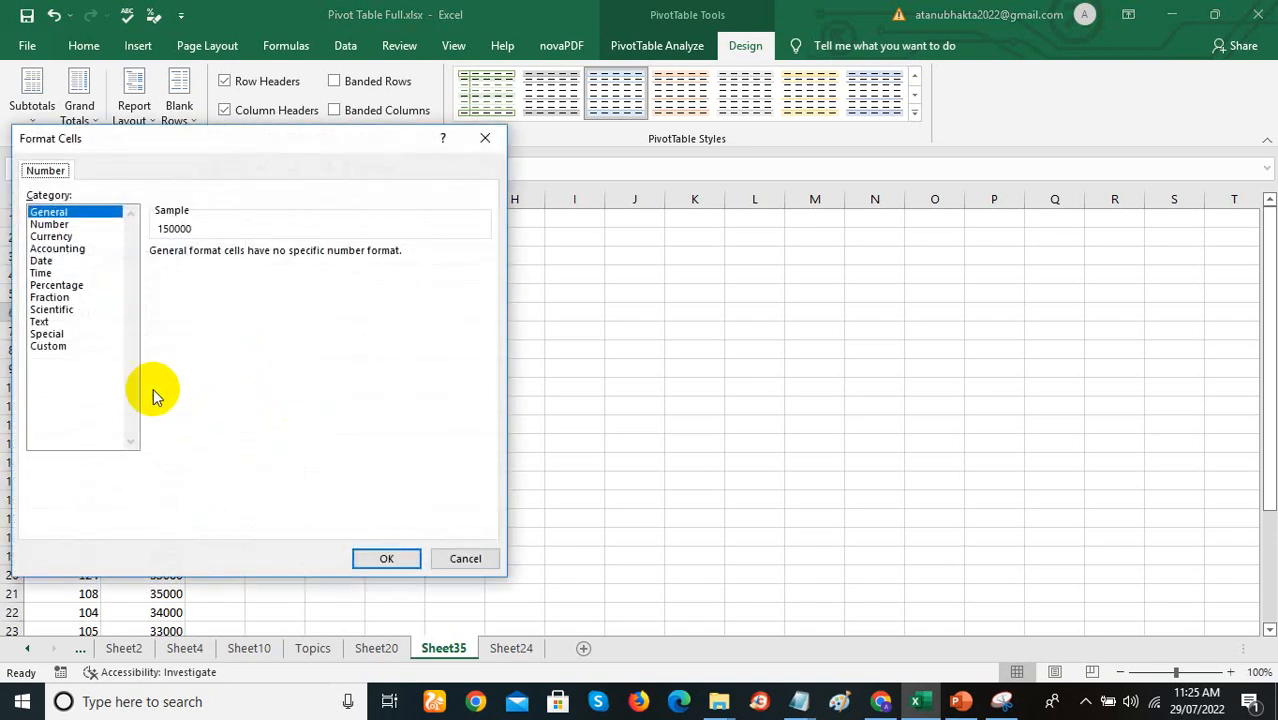
left_click_drag(231, 151, 405, 144)
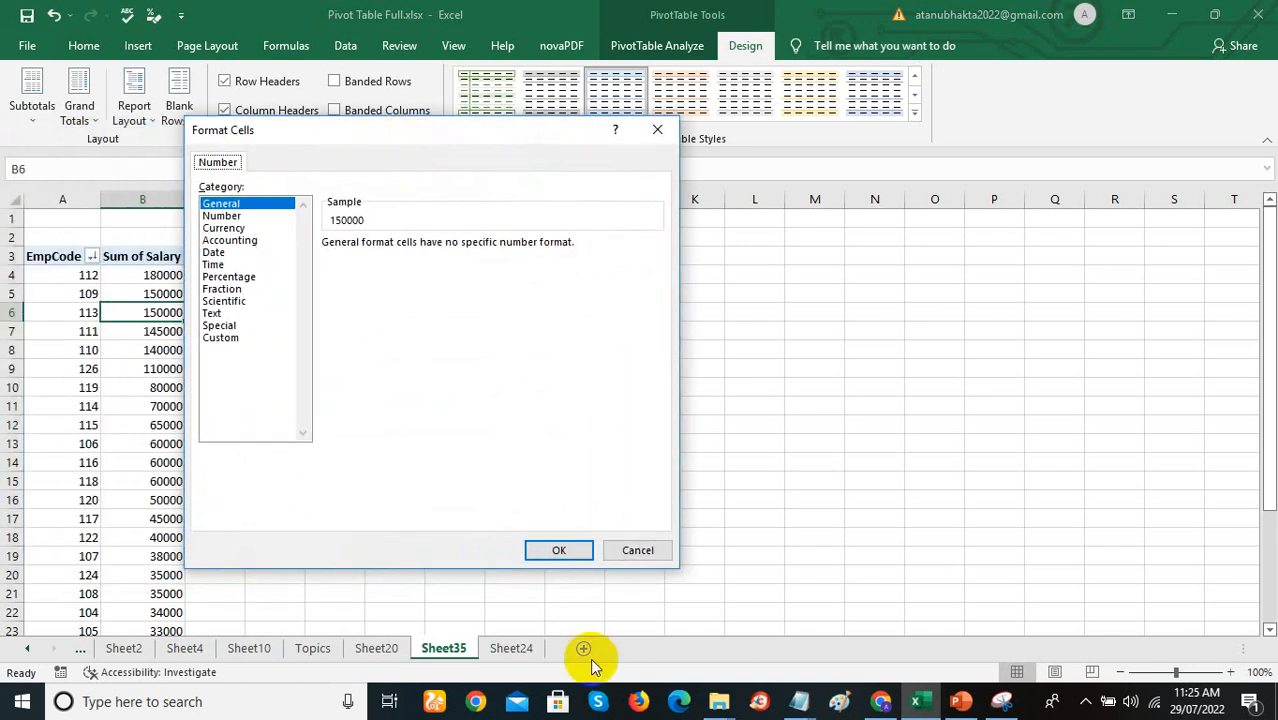
left_click(635, 548)
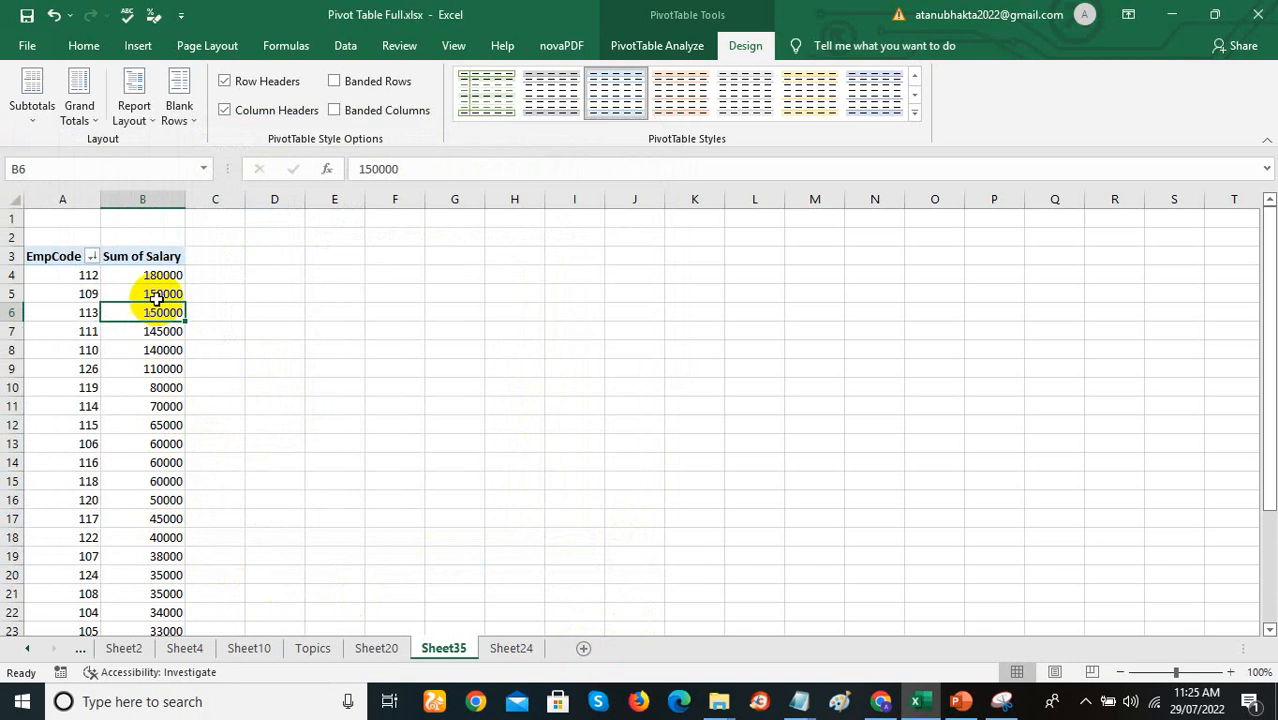
Step: Examine the pivot table commands available for the first Sum of Salary value, including the grouping commands
left_click(152, 276)
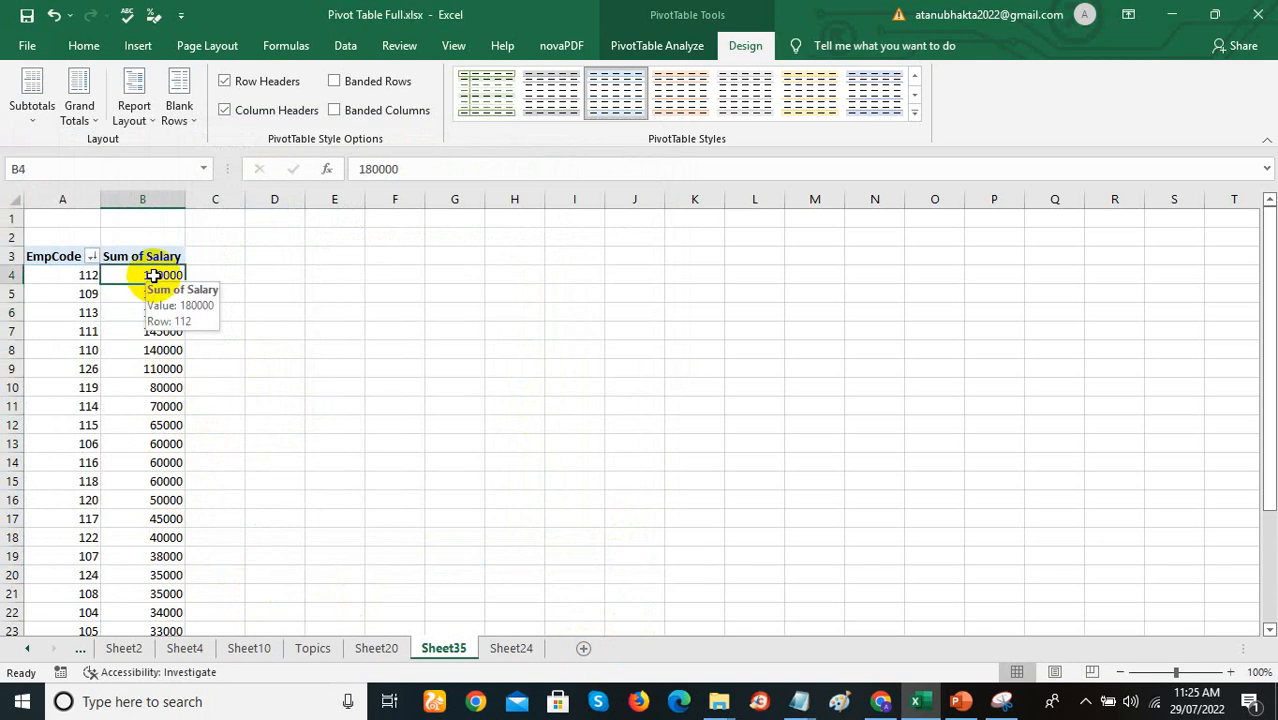
right_click(153, 277)
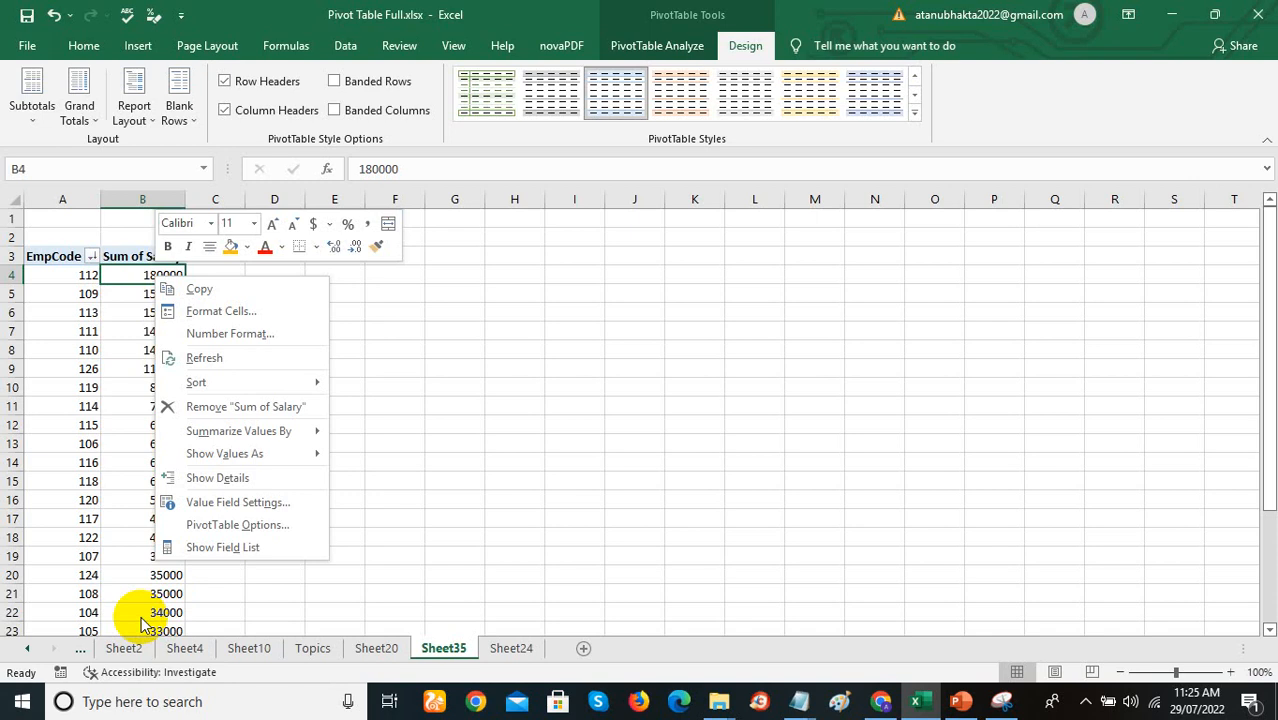
left_click(131, 563)
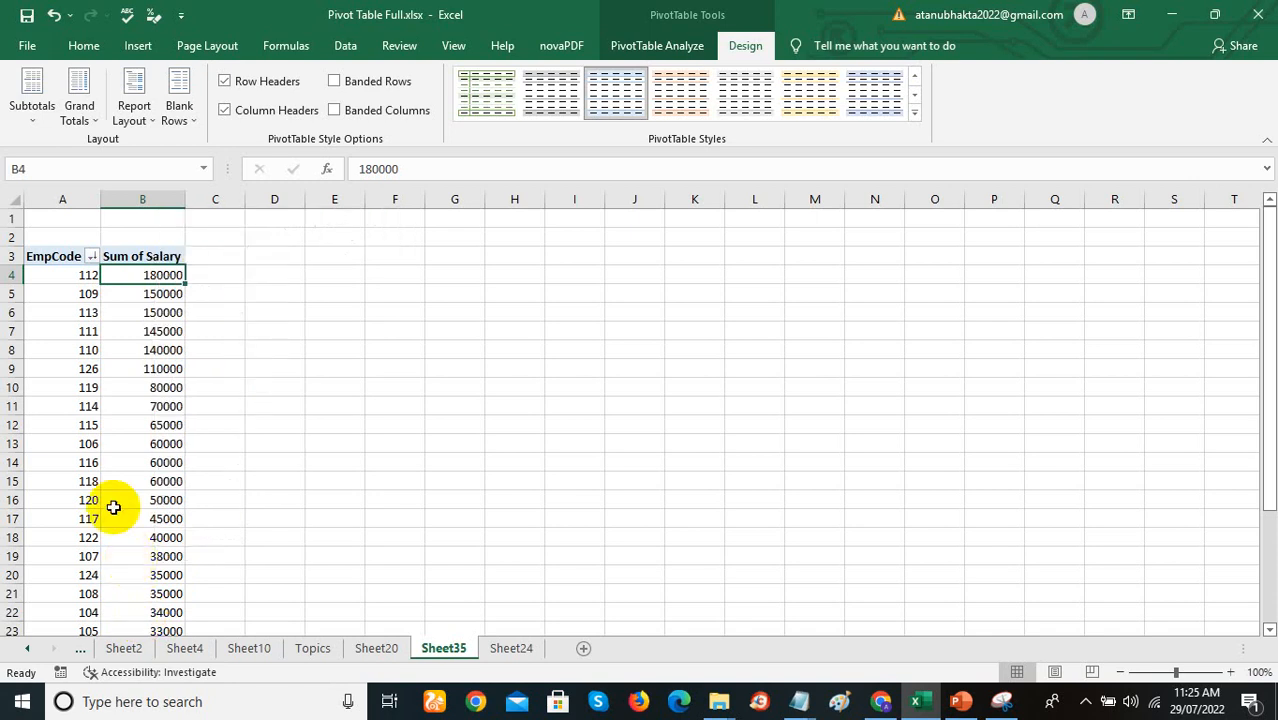
left_click(85, 361)
left_click(155, 317)
left_click(165, 275)
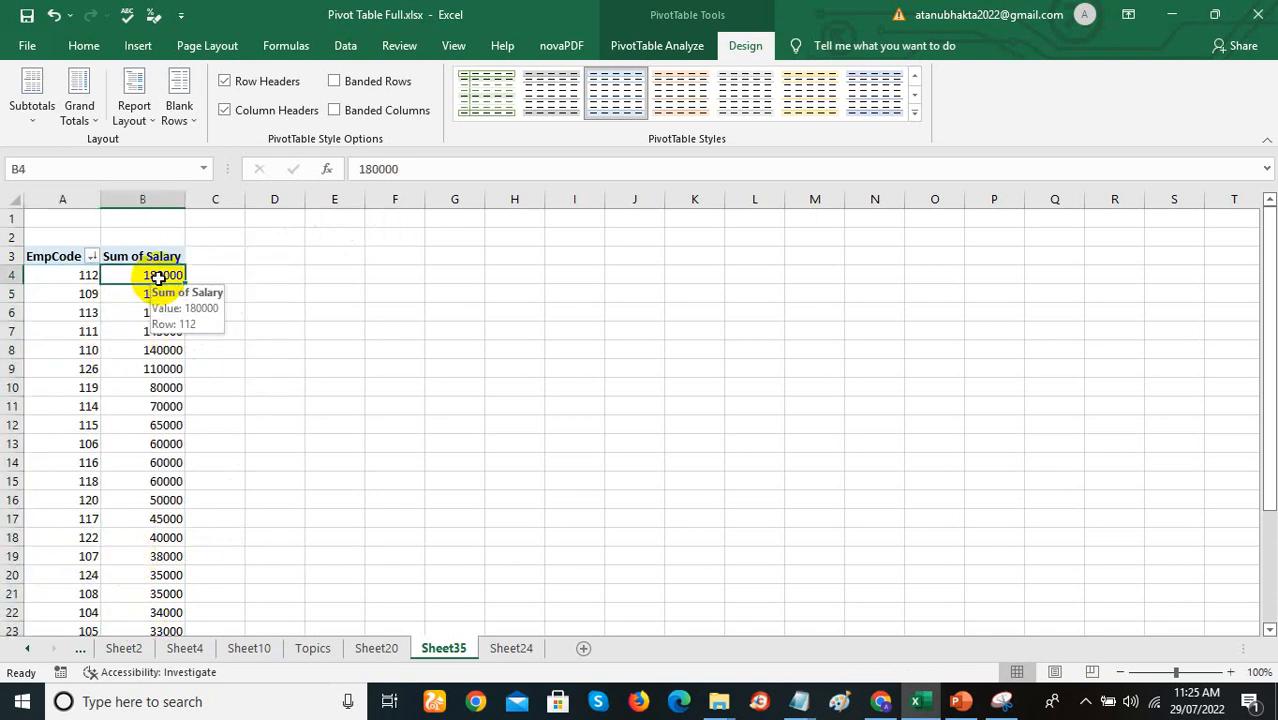
right_click(160, 280)
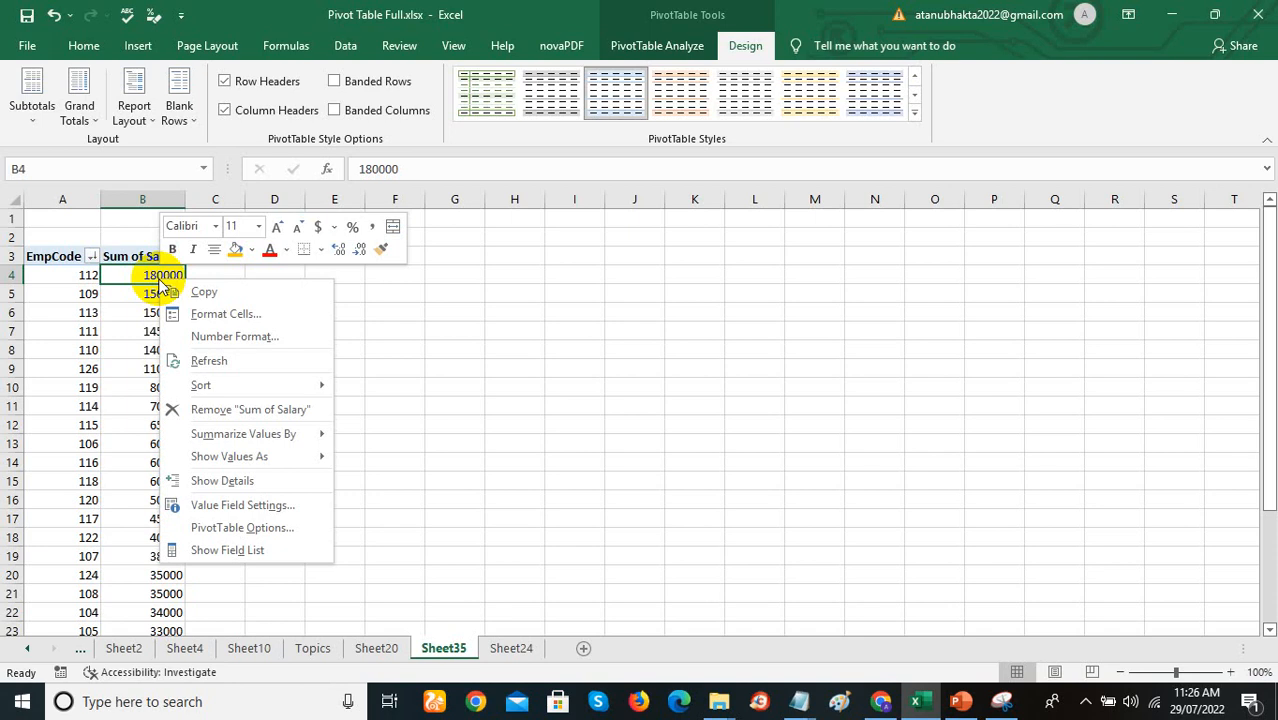
left_click(682, 46)
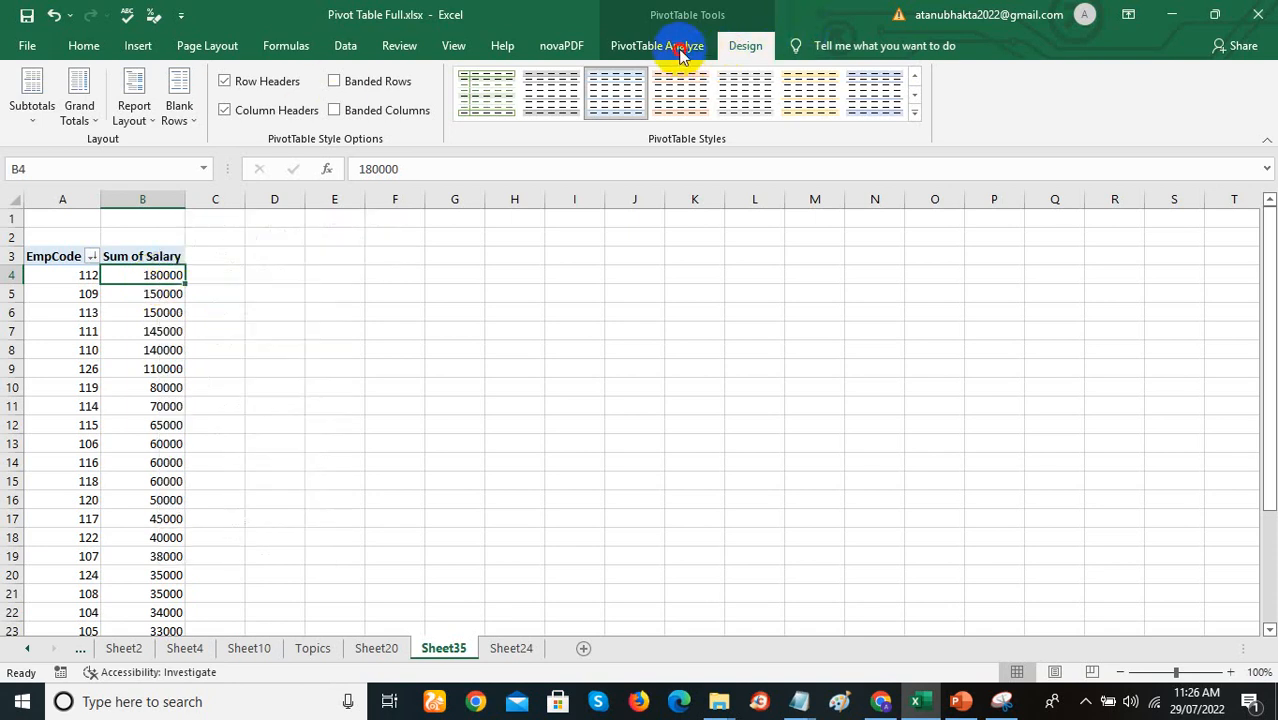
left_click(744, 45)
left_click(685, 46)
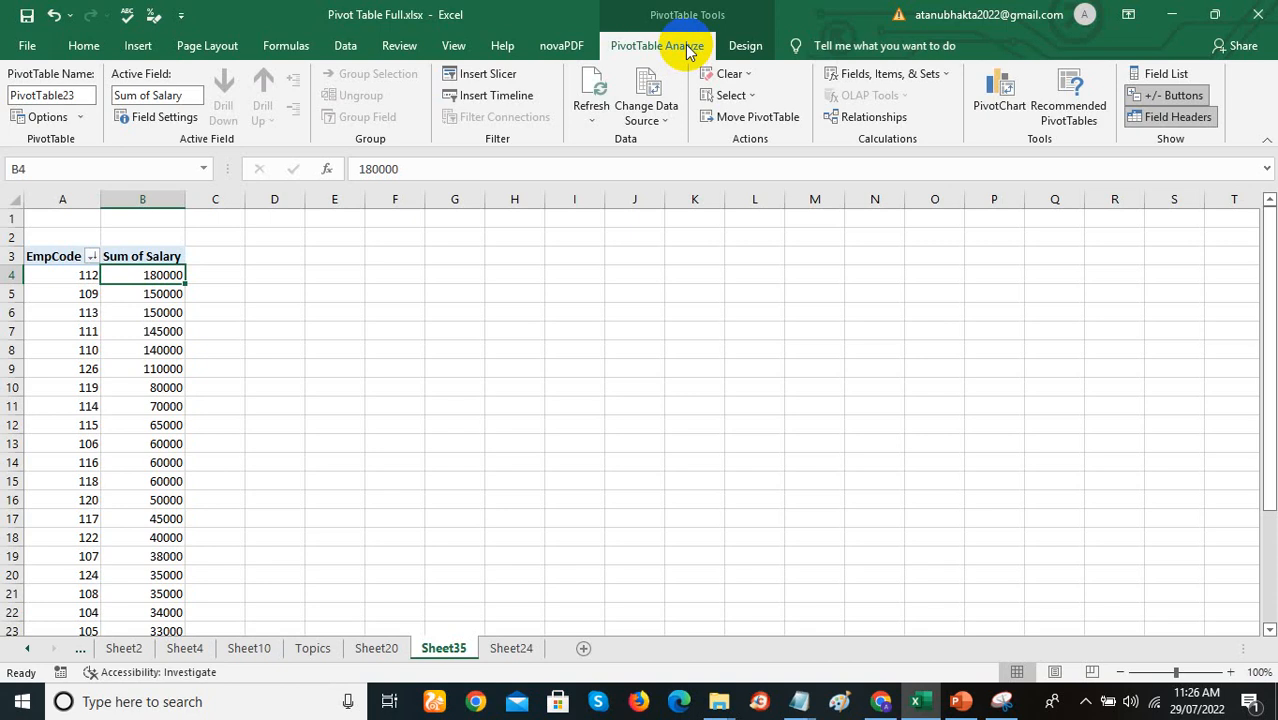
Step: On the Topics sheet, highlight the topics from Pivot Table Basics to Group Text Fields (B5:B11) in orange
left_click(306, 650)
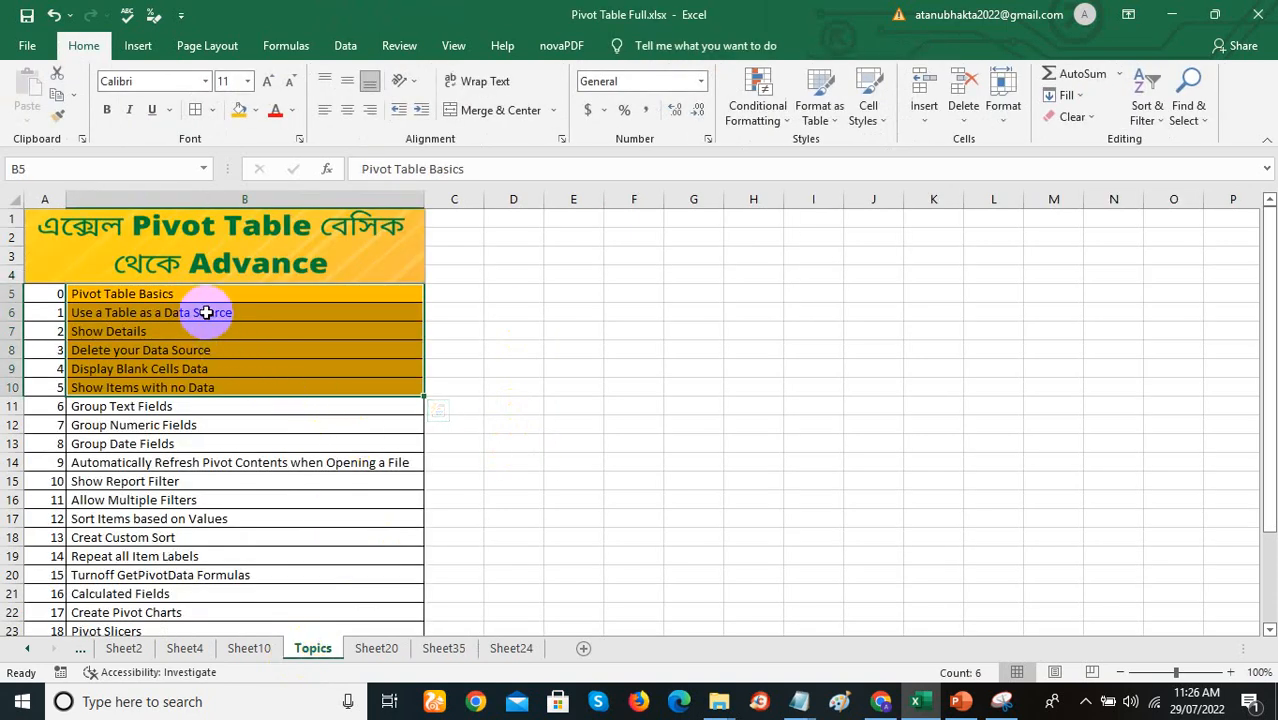
left_click_drag(207, 298, 227, 407)
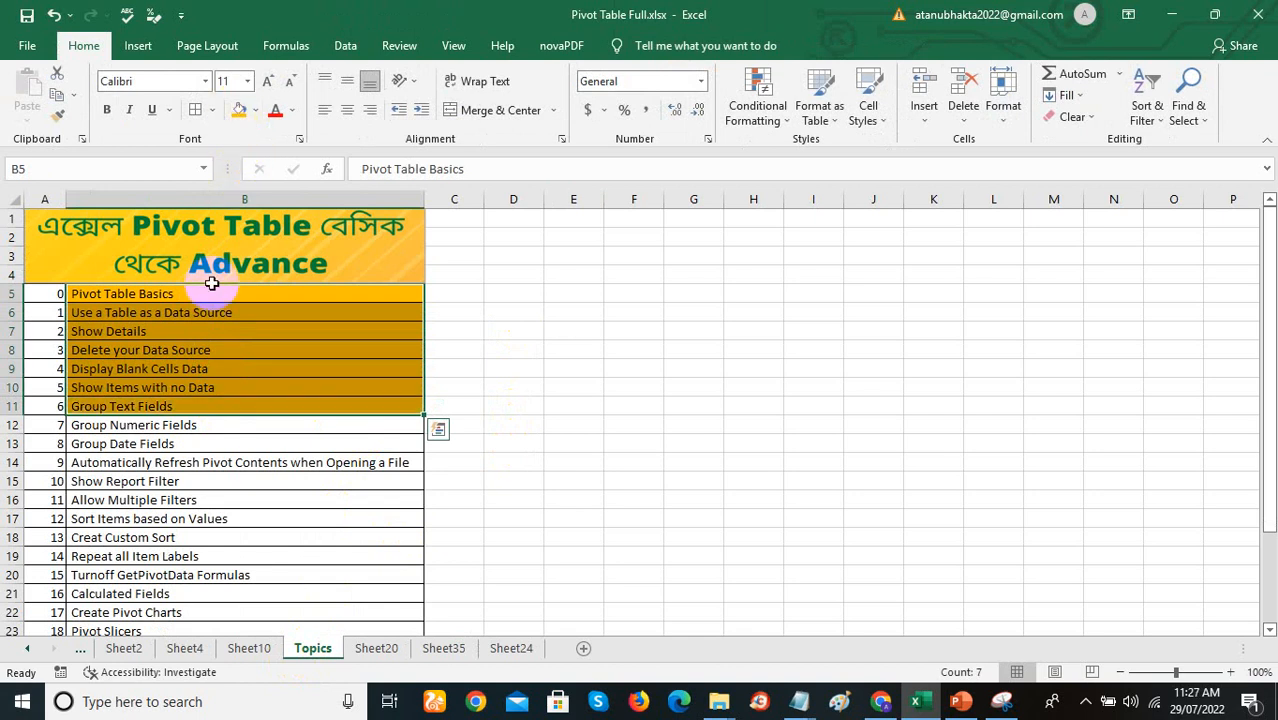
left_click_drag(1264, 380, 1255, 430)
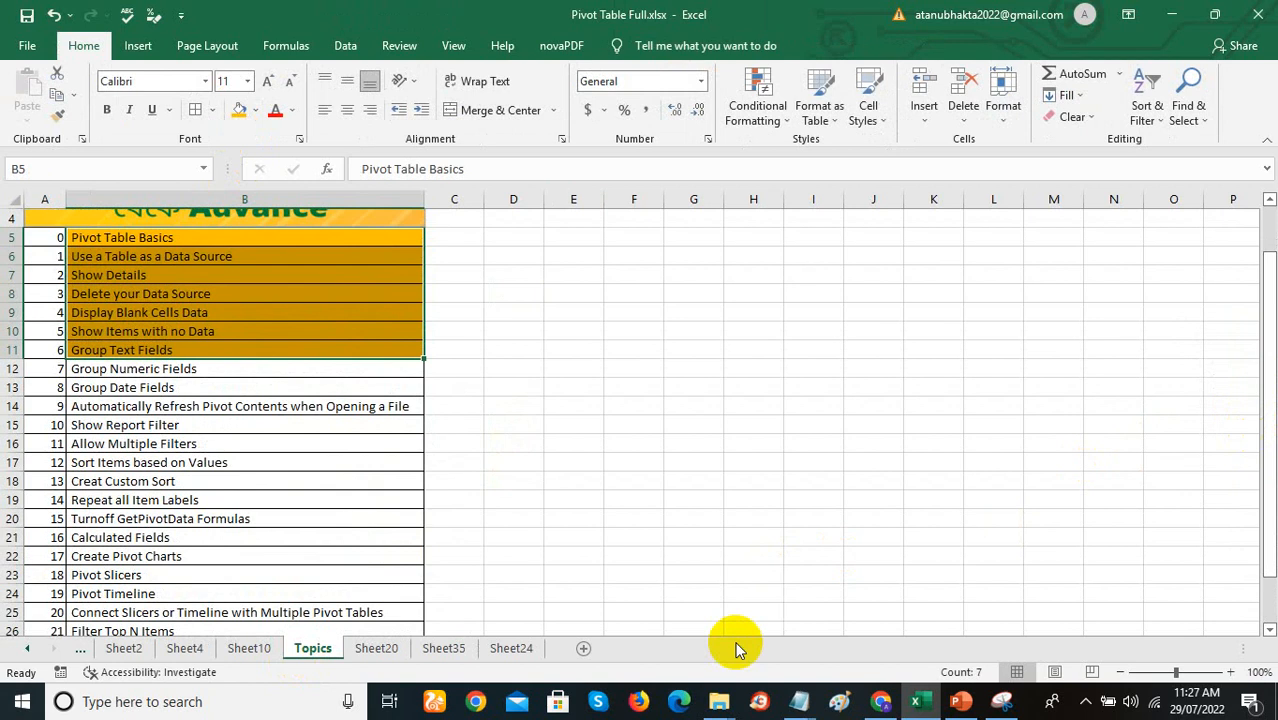
left_click(445, 648)
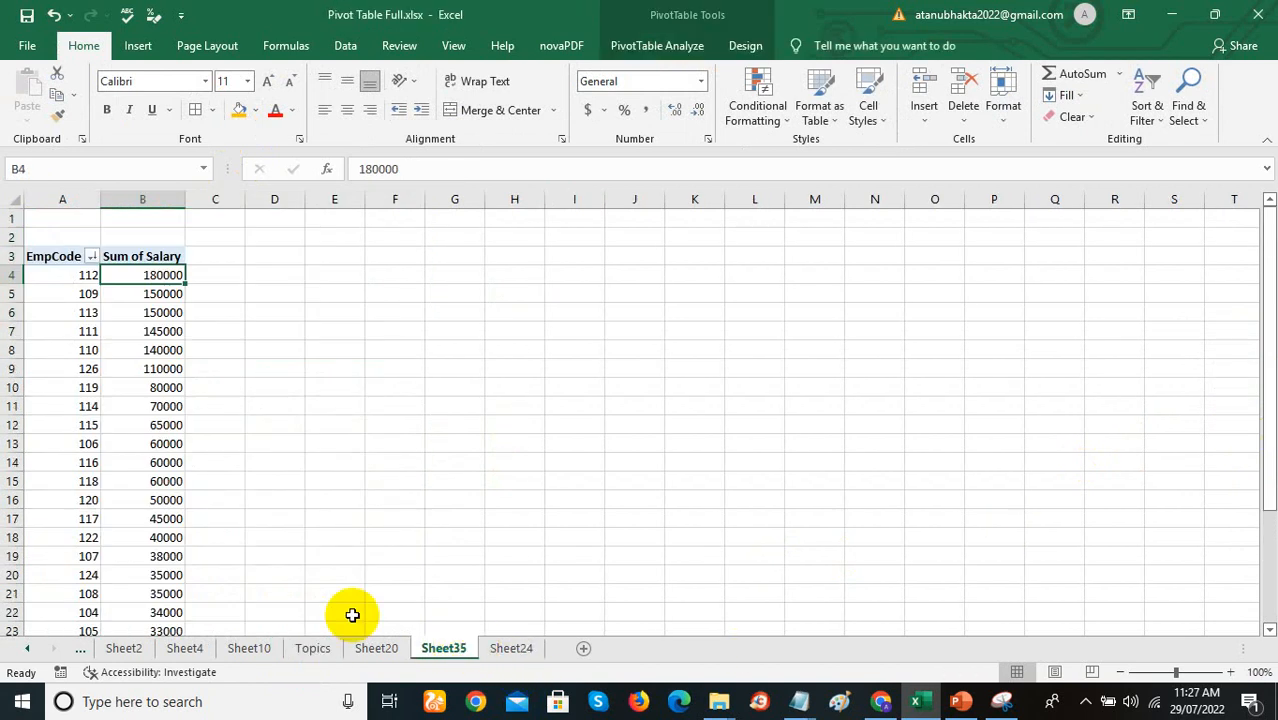
left_click(1087, 703)
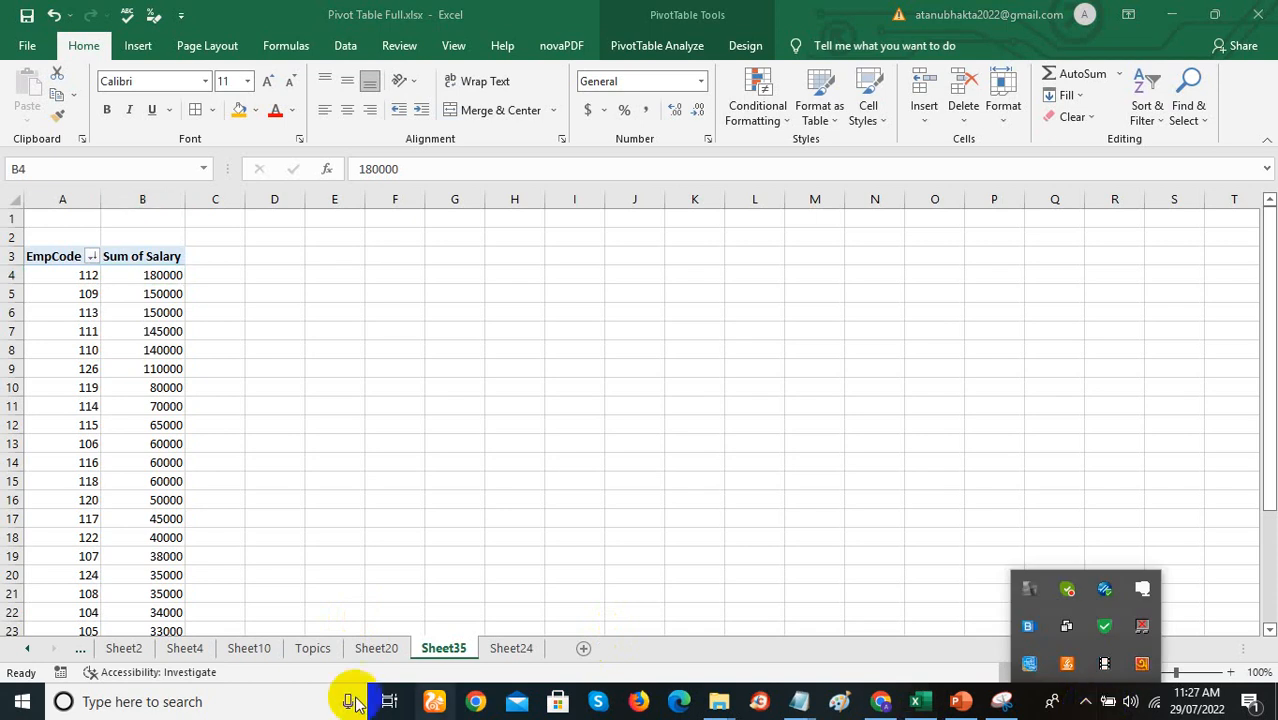
left_click(295, 648)
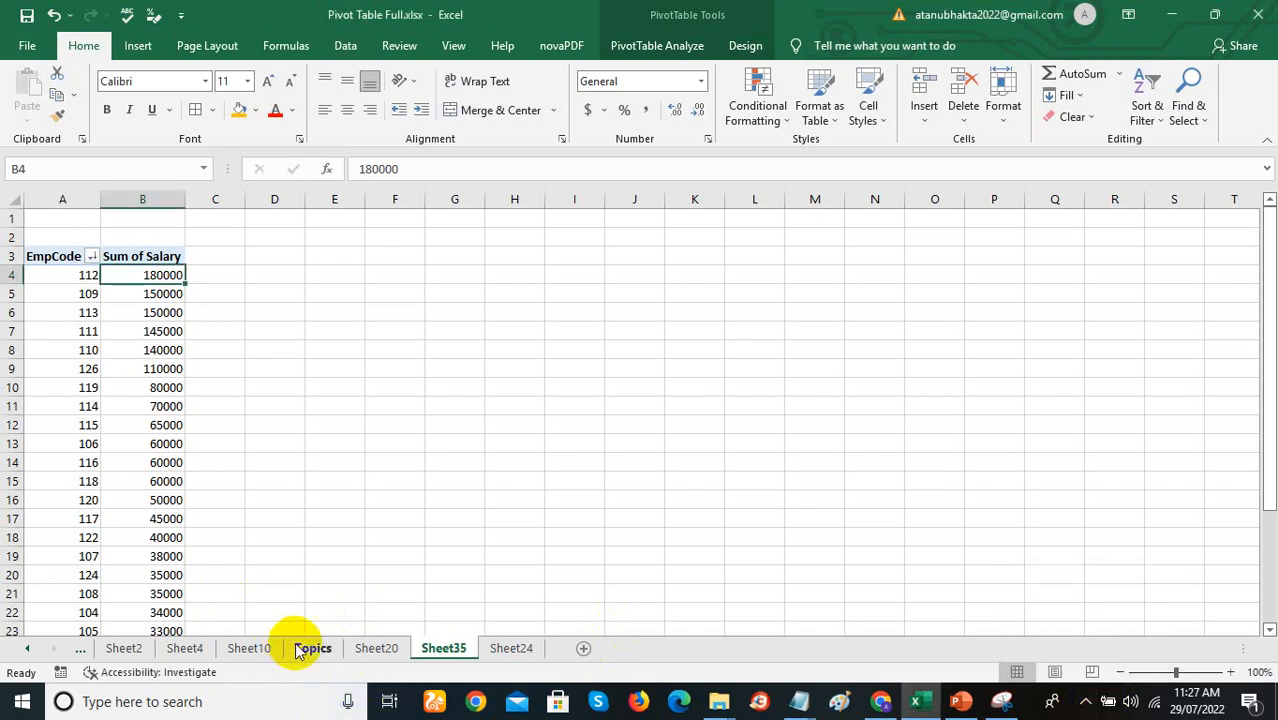
left_click(300, 647)
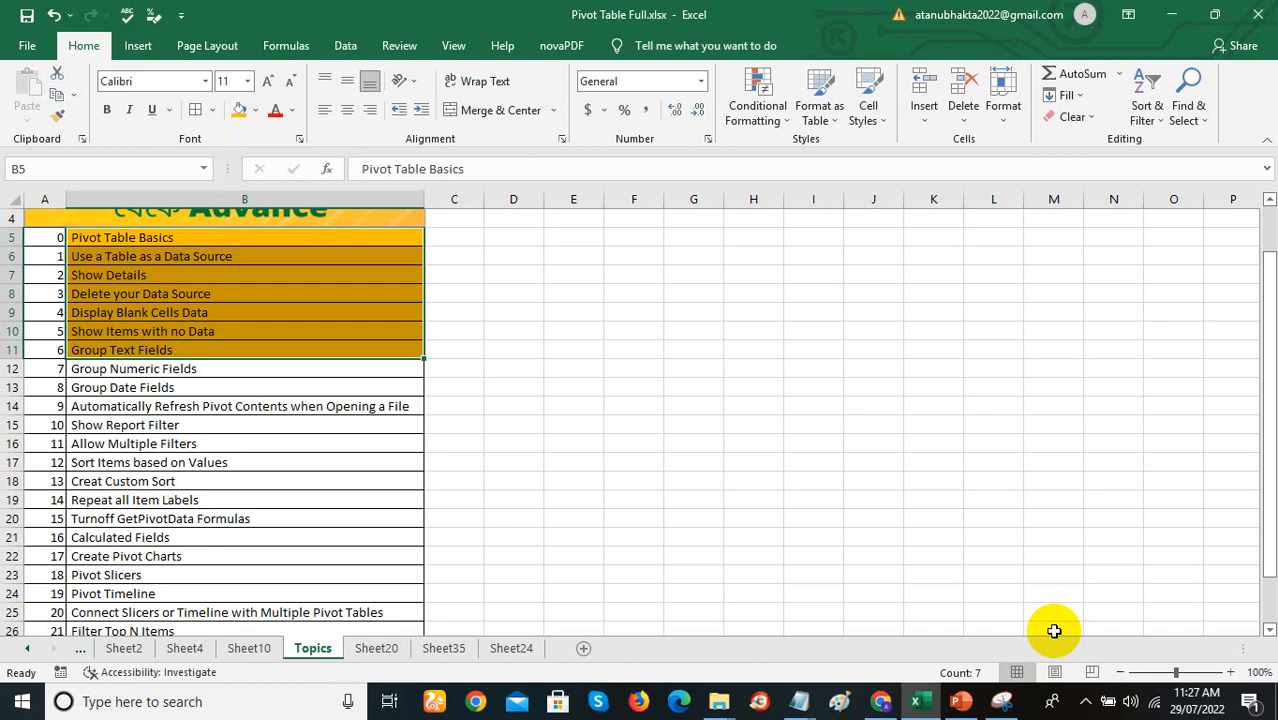
left_click(1092, 710)
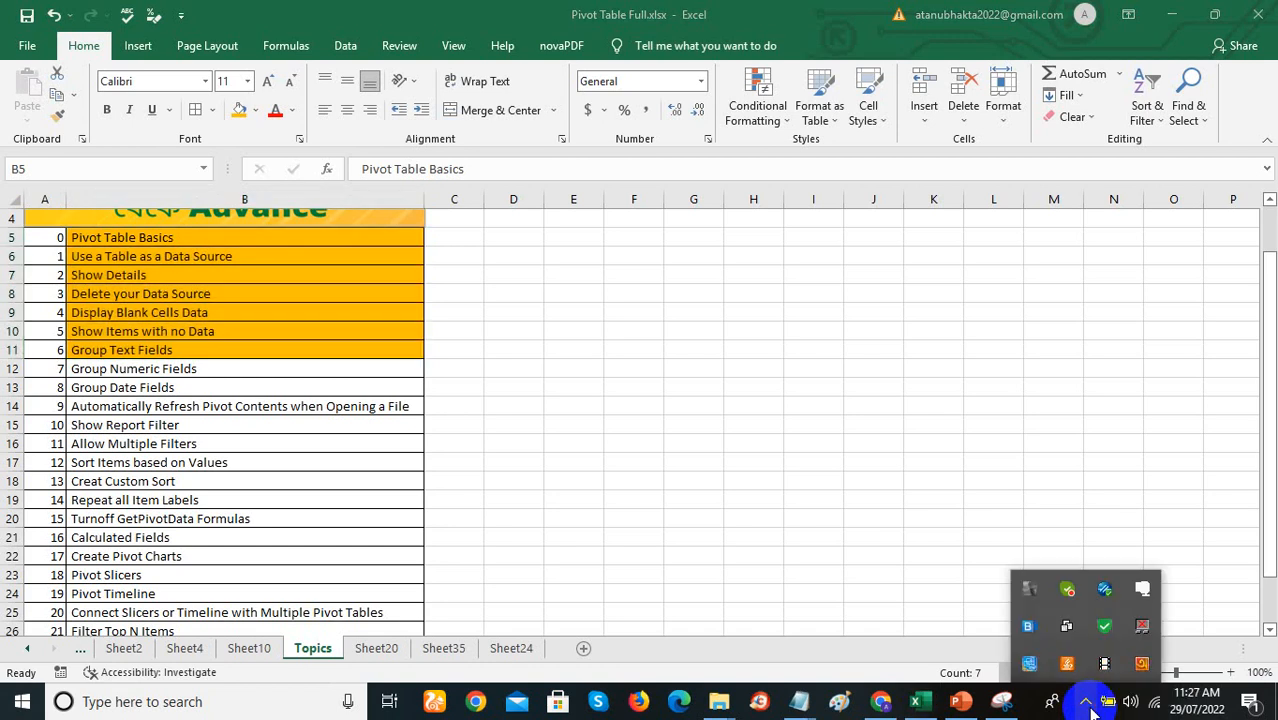